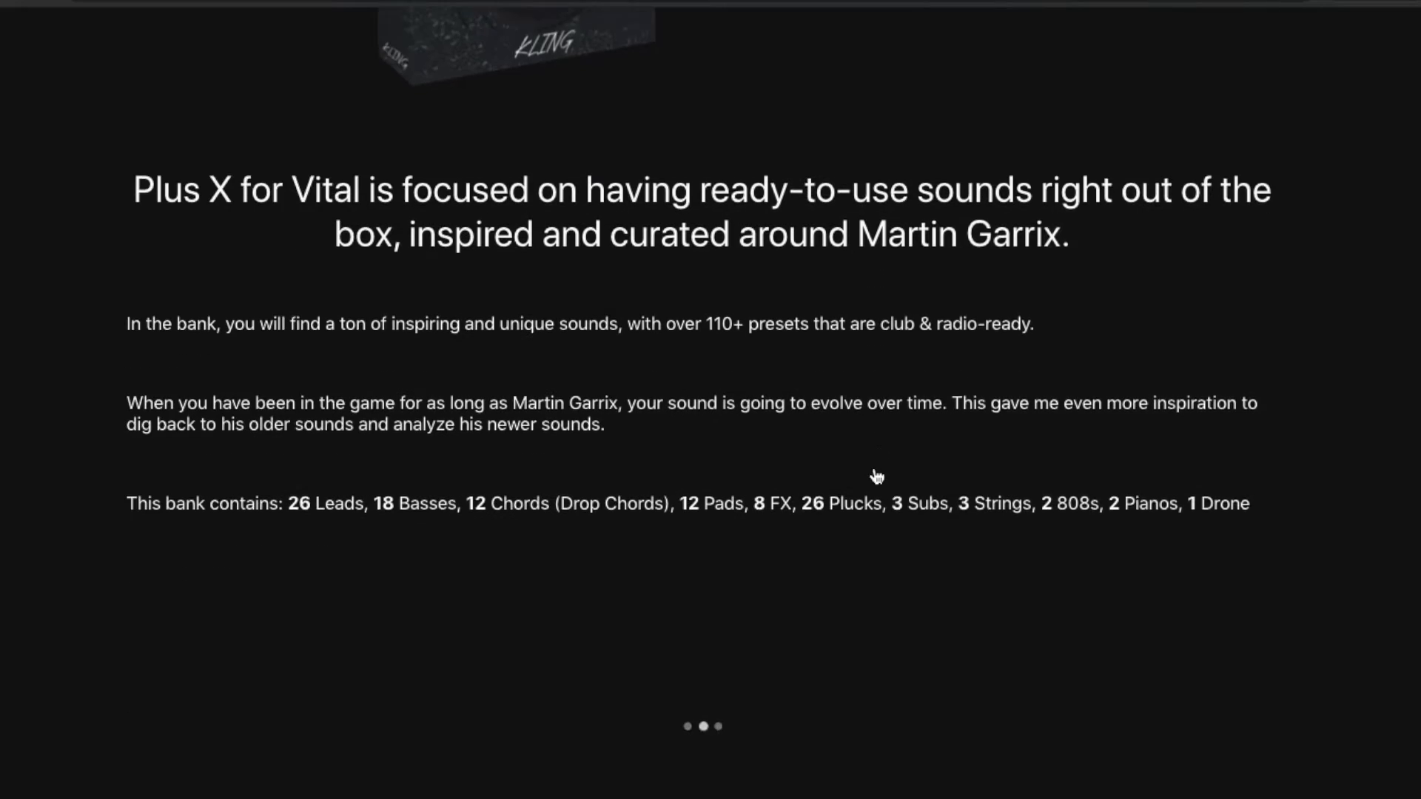
{"action": "scroll", "coordinate": [878, 476], "scroll_direction": "down", "scroll_amount": 10}
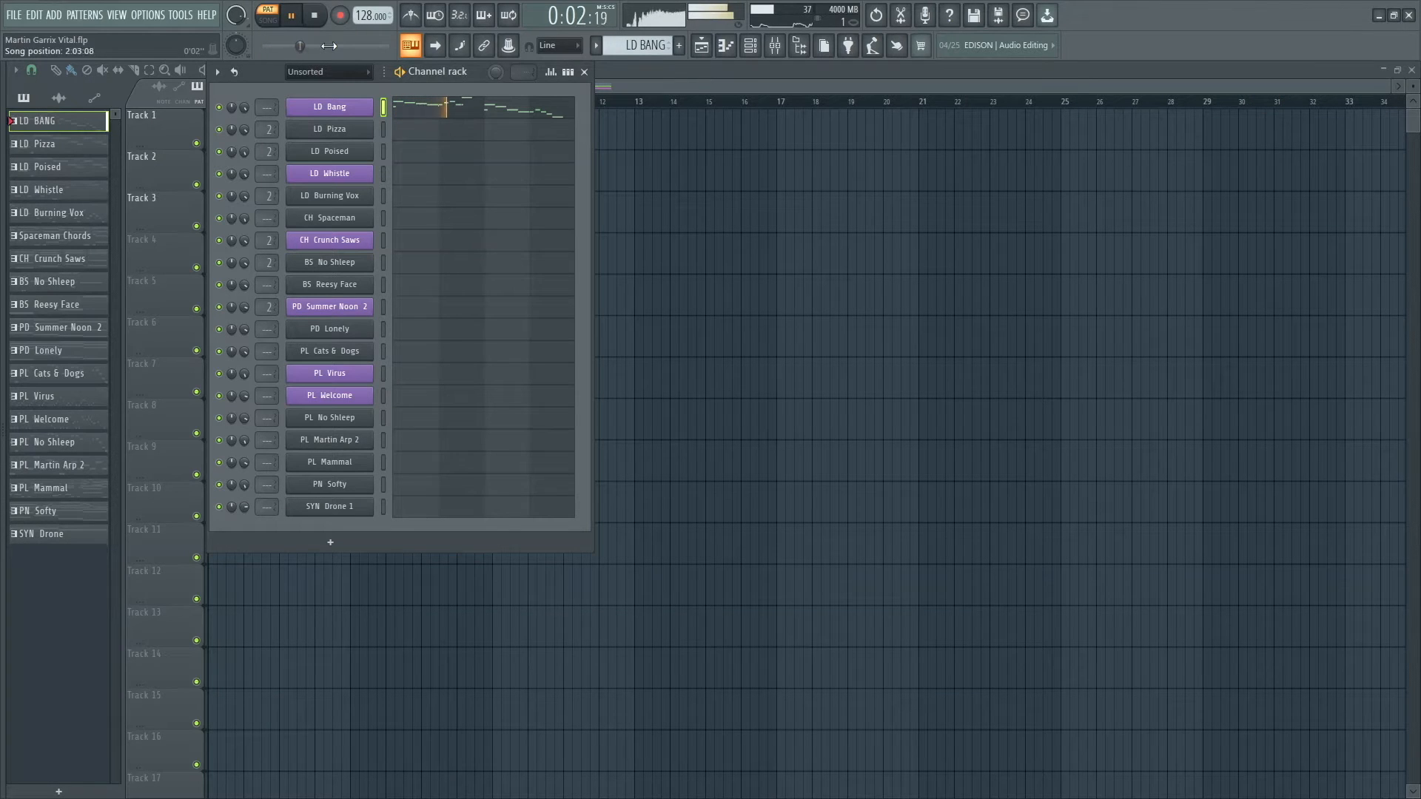
Audition the demo patterns one after another, from the leads through chords, basses, pads and plucks to the piano and drone.
{"action": "scroll", "coordinate": [639, 46], "scroll_direction": "down", "scroll_amount": 1}
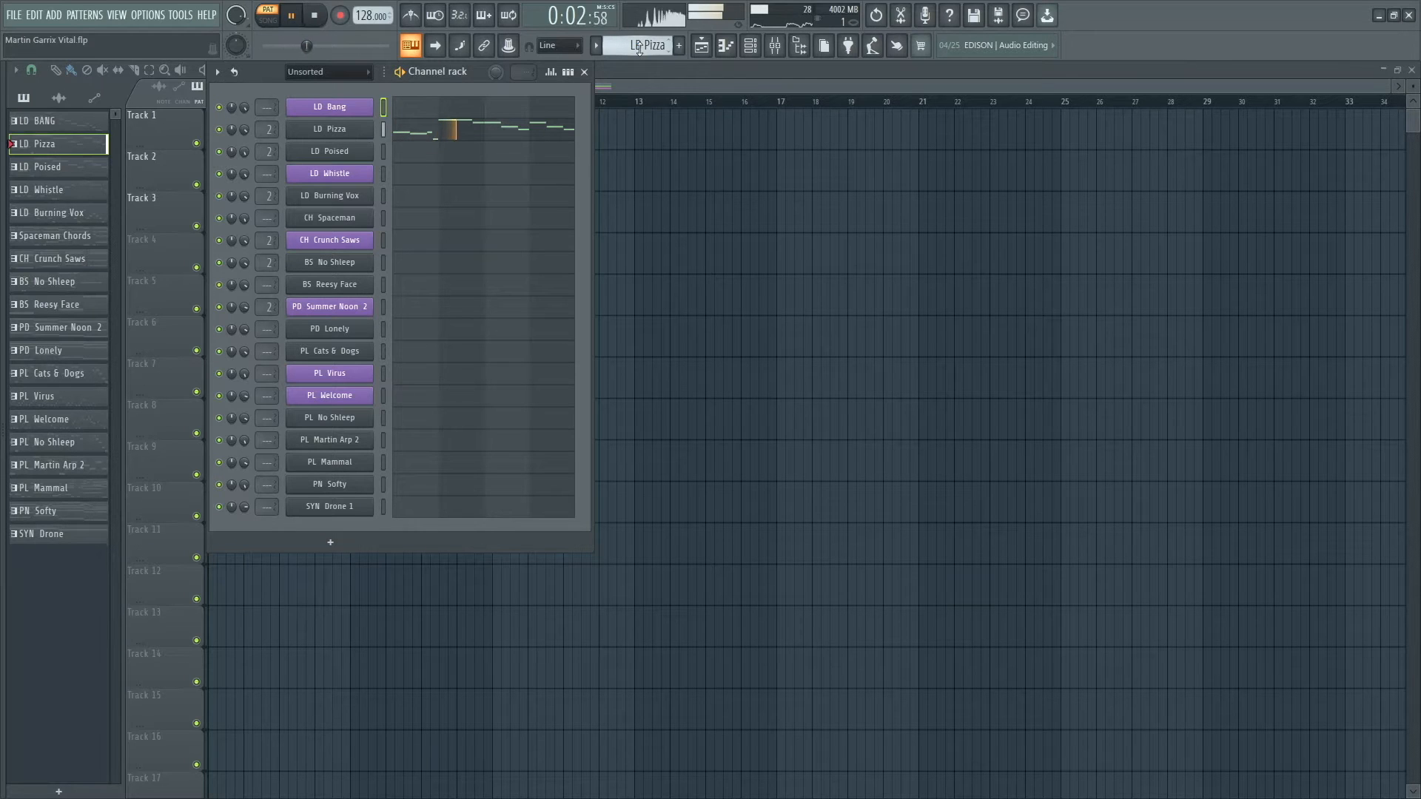
{"action": "scroll", "coordinate": [640, 49], "scroll_direction": "down", "scroll_amount": 1}
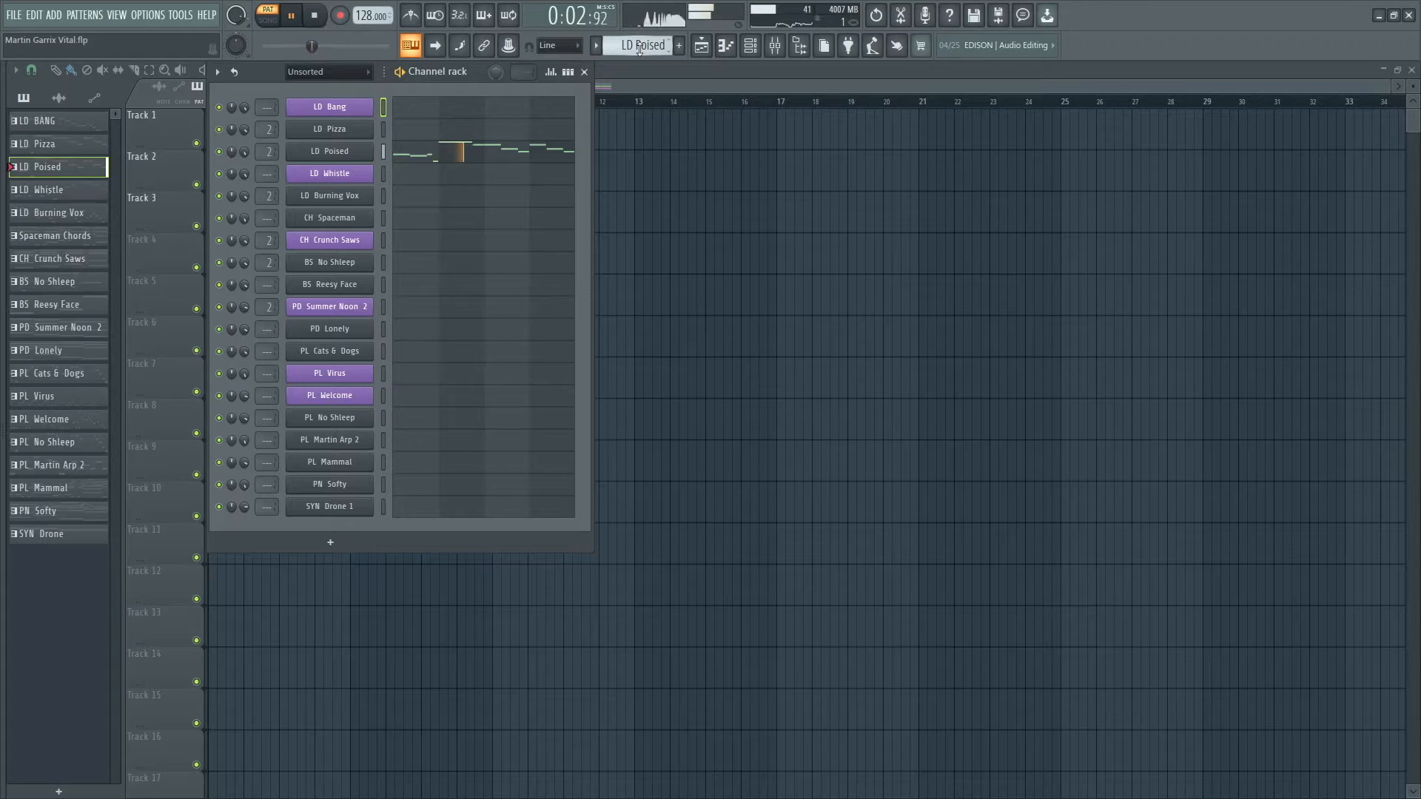
{"action": "scroll", "coordinate": [639, 49], "scroll_direction": "down", "scroll_amount": 1}
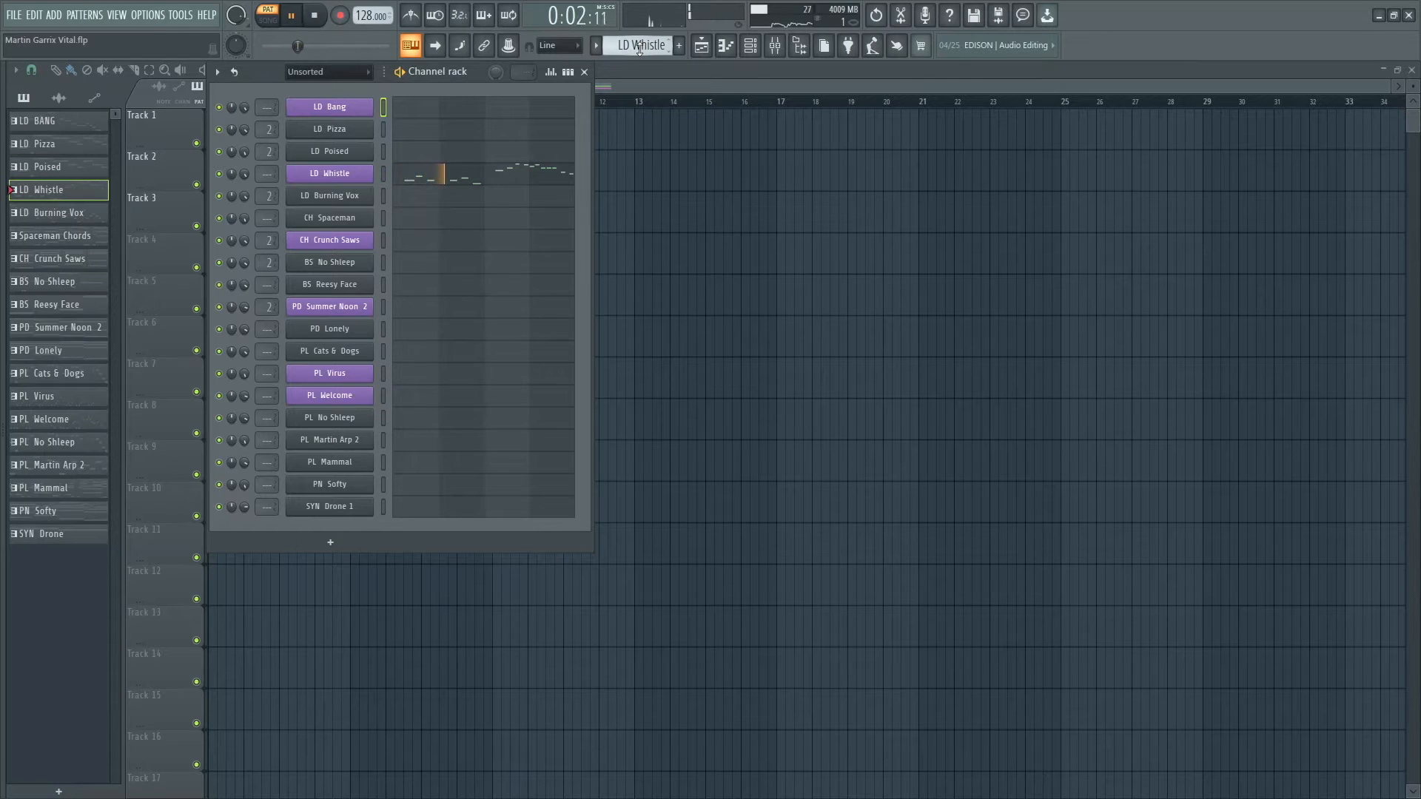
{"action": "scroll", "coordinate": [639, 49], "scroll_direction": "down", "scroll_amount": 1}
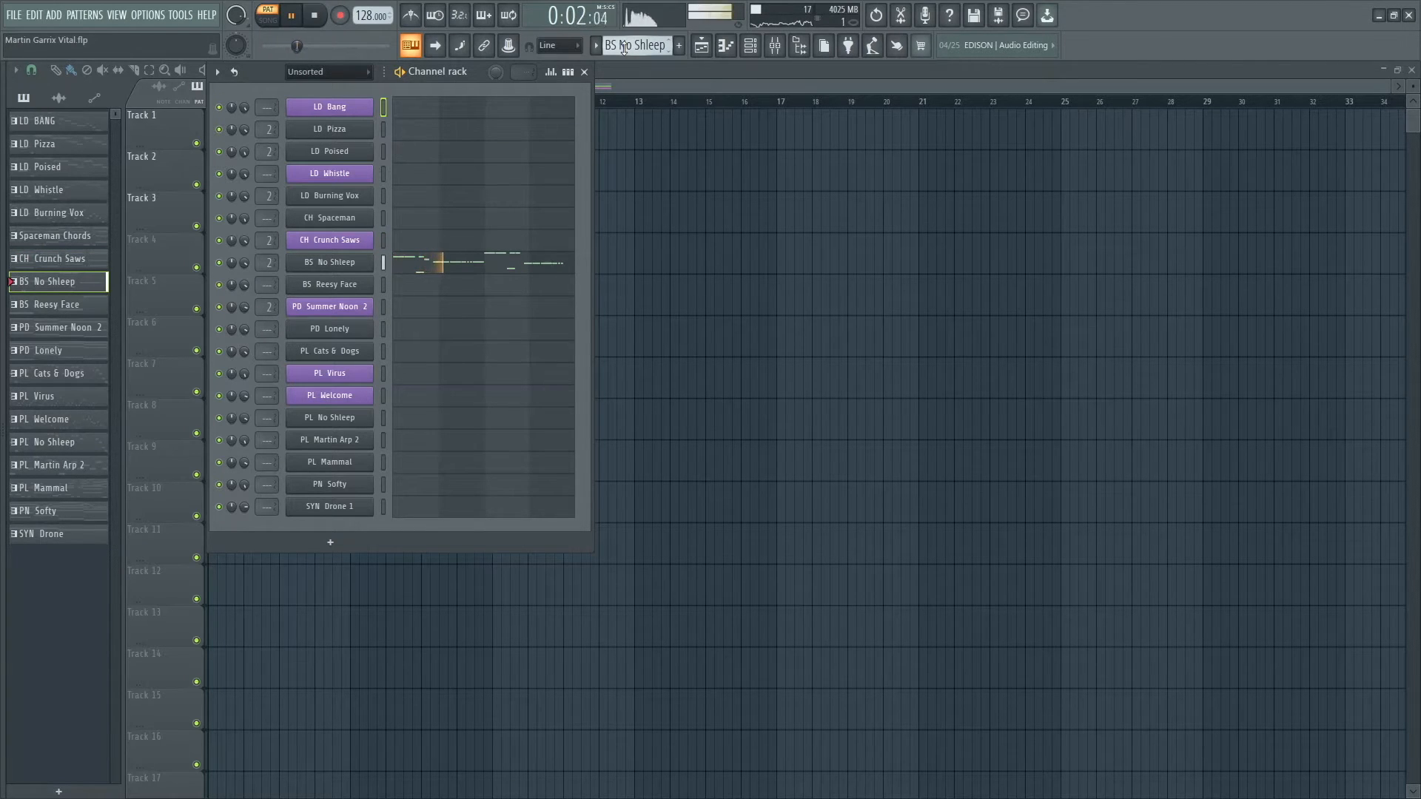
{"action": "scroll", "coordinate": [624, 49], "scroll_direction": "down", "scroll_amount": 1}
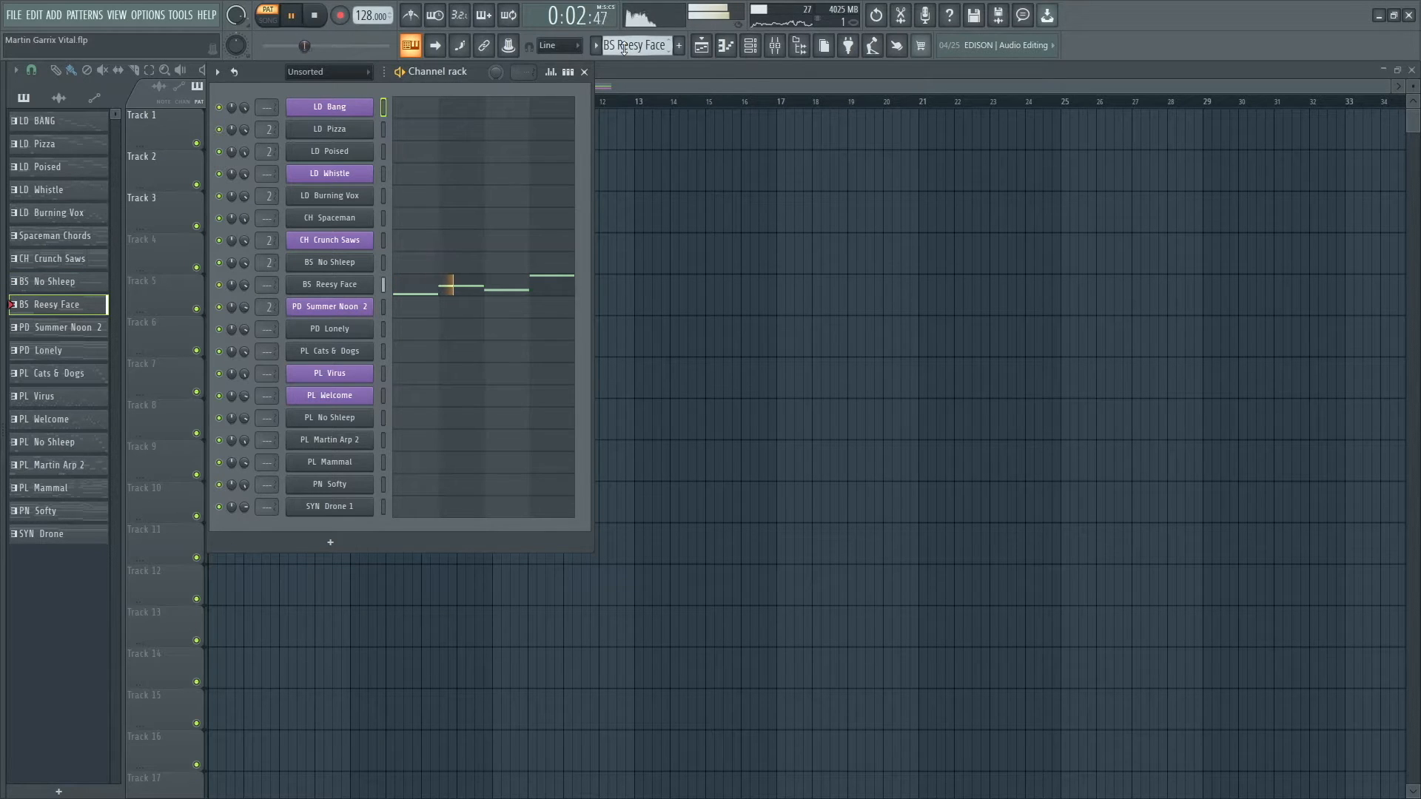
{"action": "scroll", "coordinate": [624, 49], "scroll_direction": "down", "scroll_amount": 1}
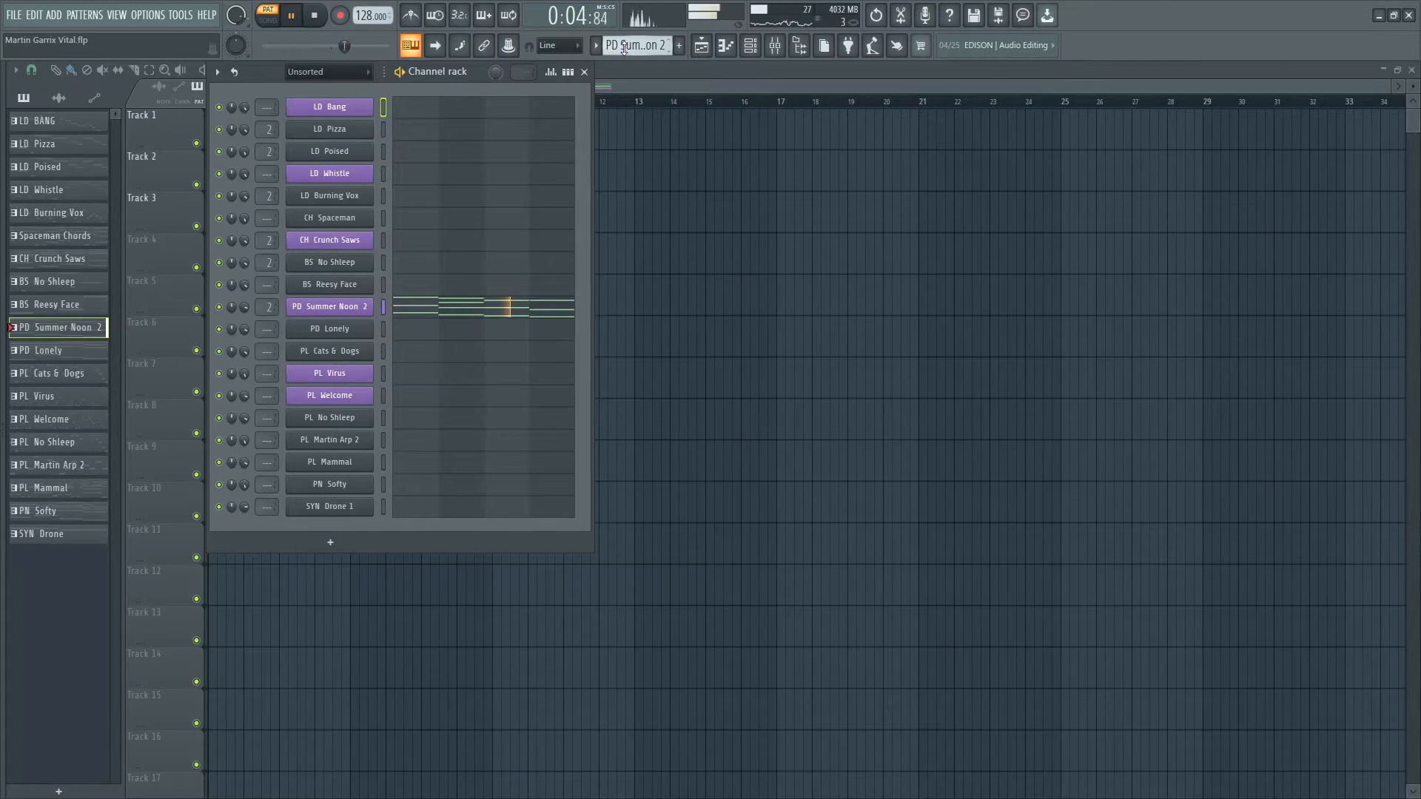
{"action": "scroll", "coordinate": [624, 49], "scroll_direction": "down", "scroll_amount": 1}
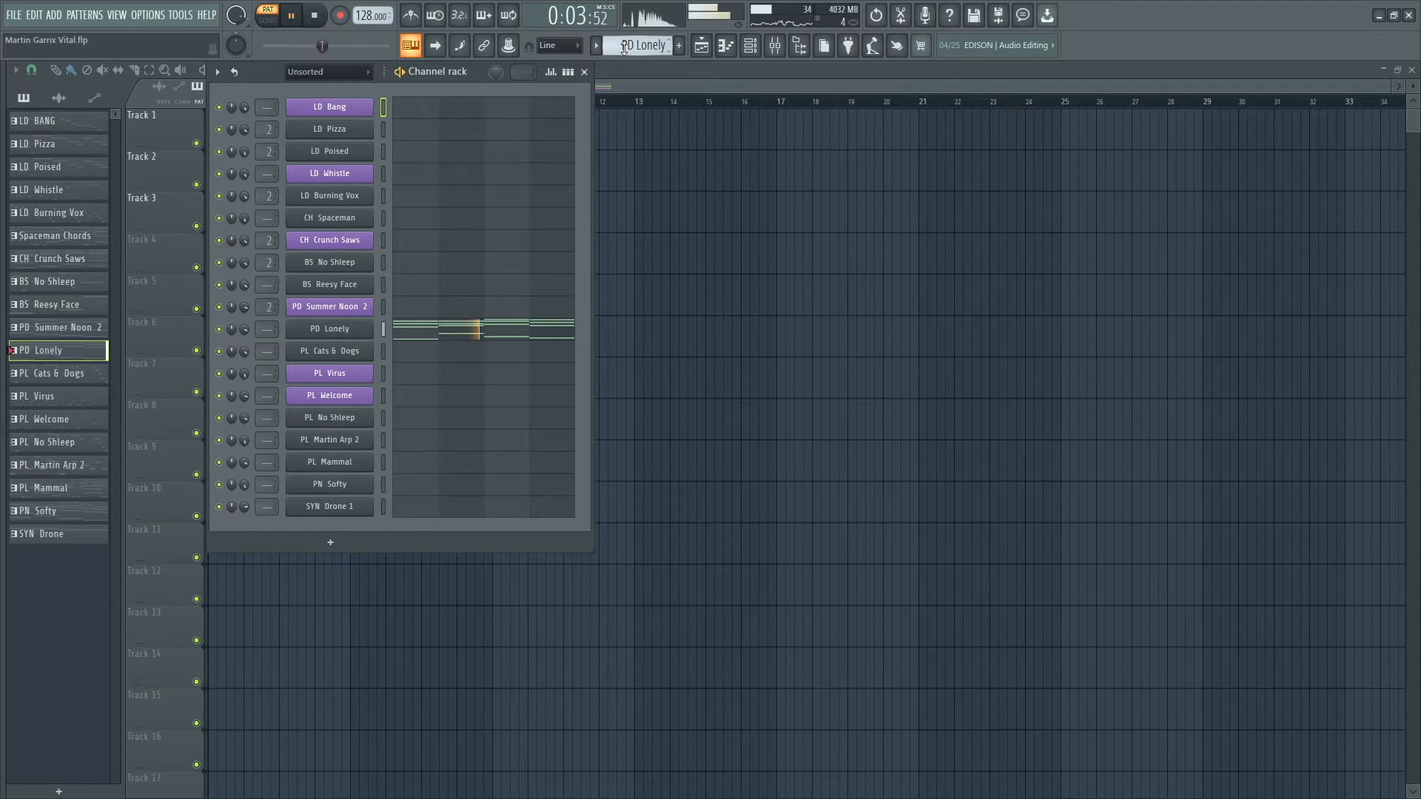
{"action": "scroll", "coordinate": [624, 49], "scroll_direction": "down", "scroll_amount": 1}
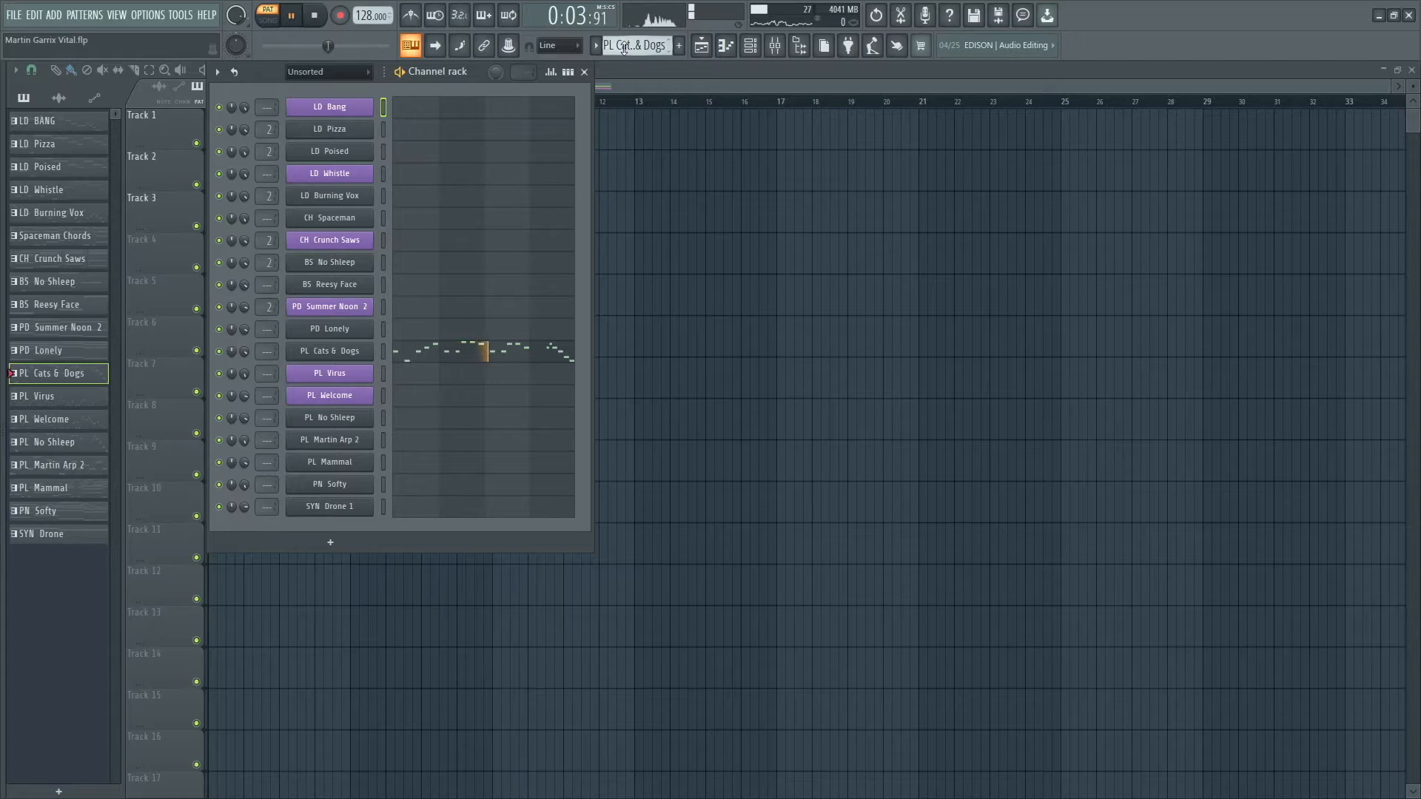
{"action": "scroll", "coordinate": [624, 49], "scroll_direction": "down", "scroll_amount": 1}
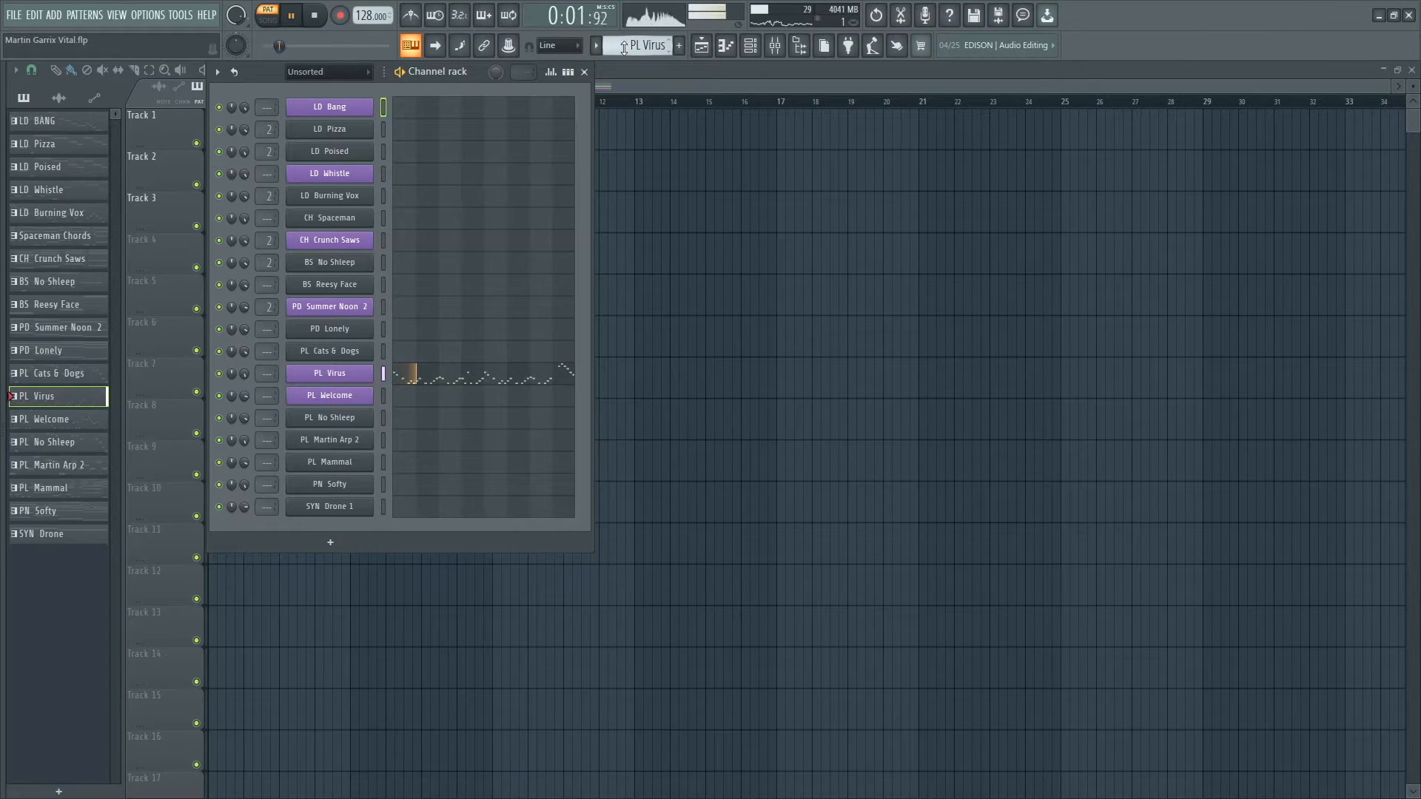
{"action": "scroll", "coordinate": [624, 49], "scroll_direction": "down", "scroll_amount": 1}
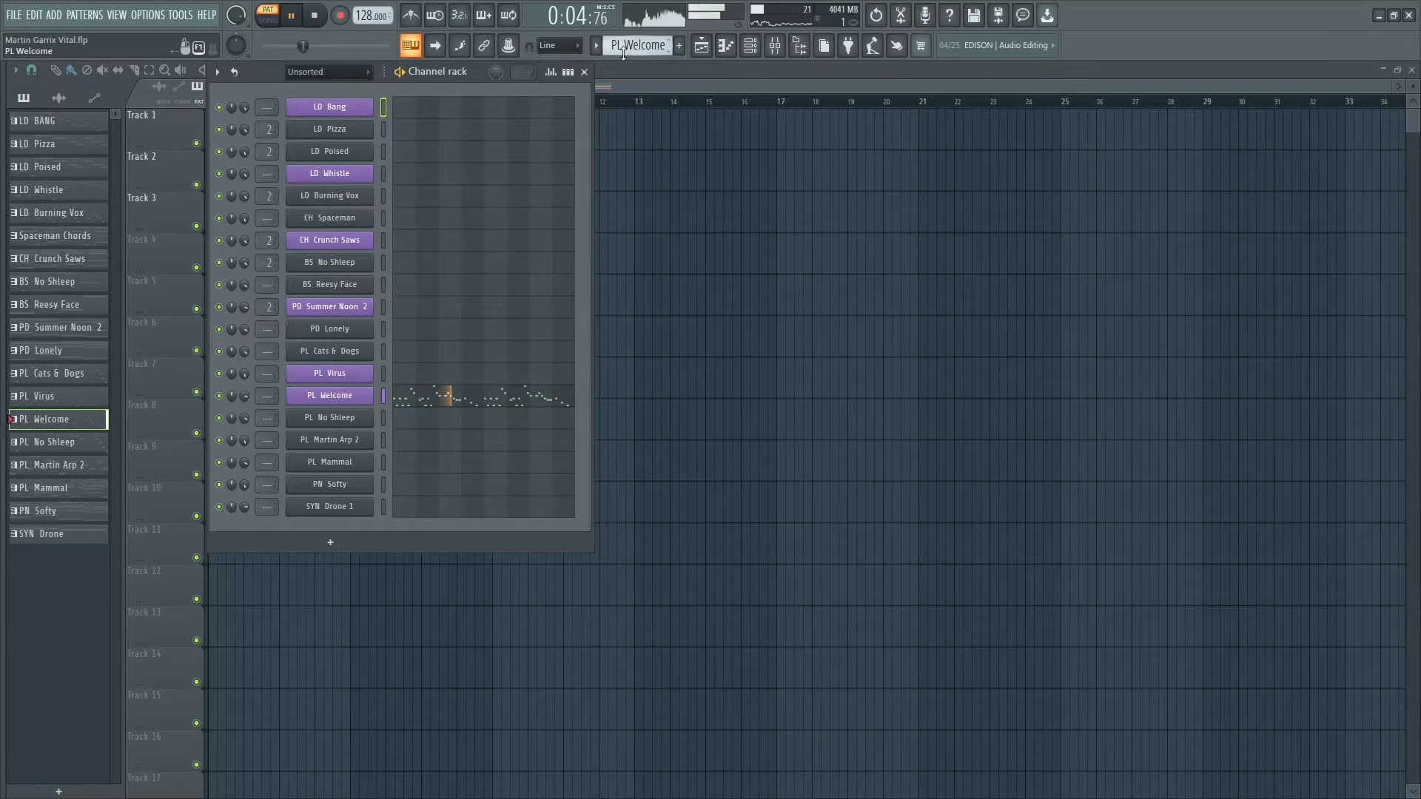
{"action": "scroll", "coordinate": [623, 50], "scroll_direction": "down", "scroll_amount": 1}
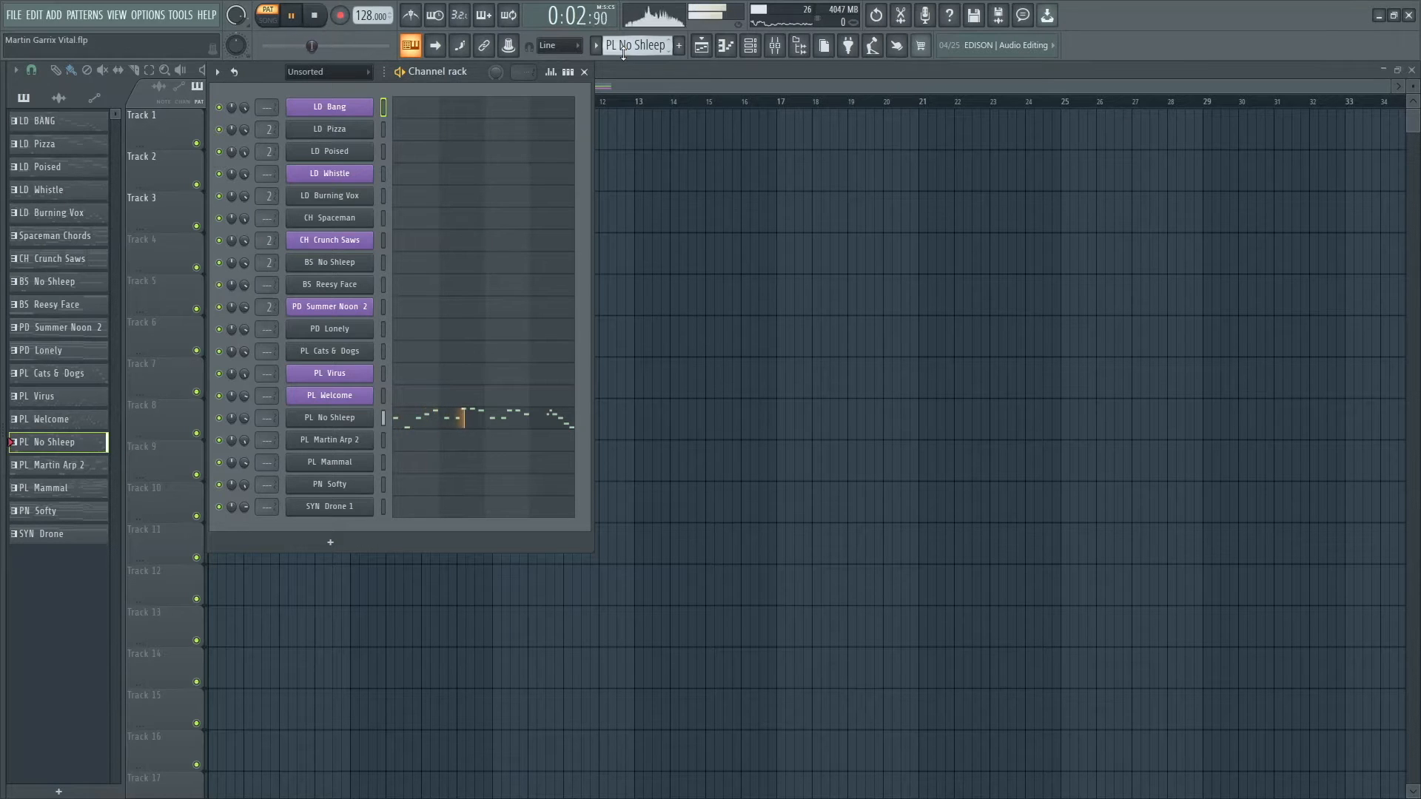
{"action": "scroll", "coordinate": [623, 52], "scroll_direction": "down", "scroll_amount": 1}
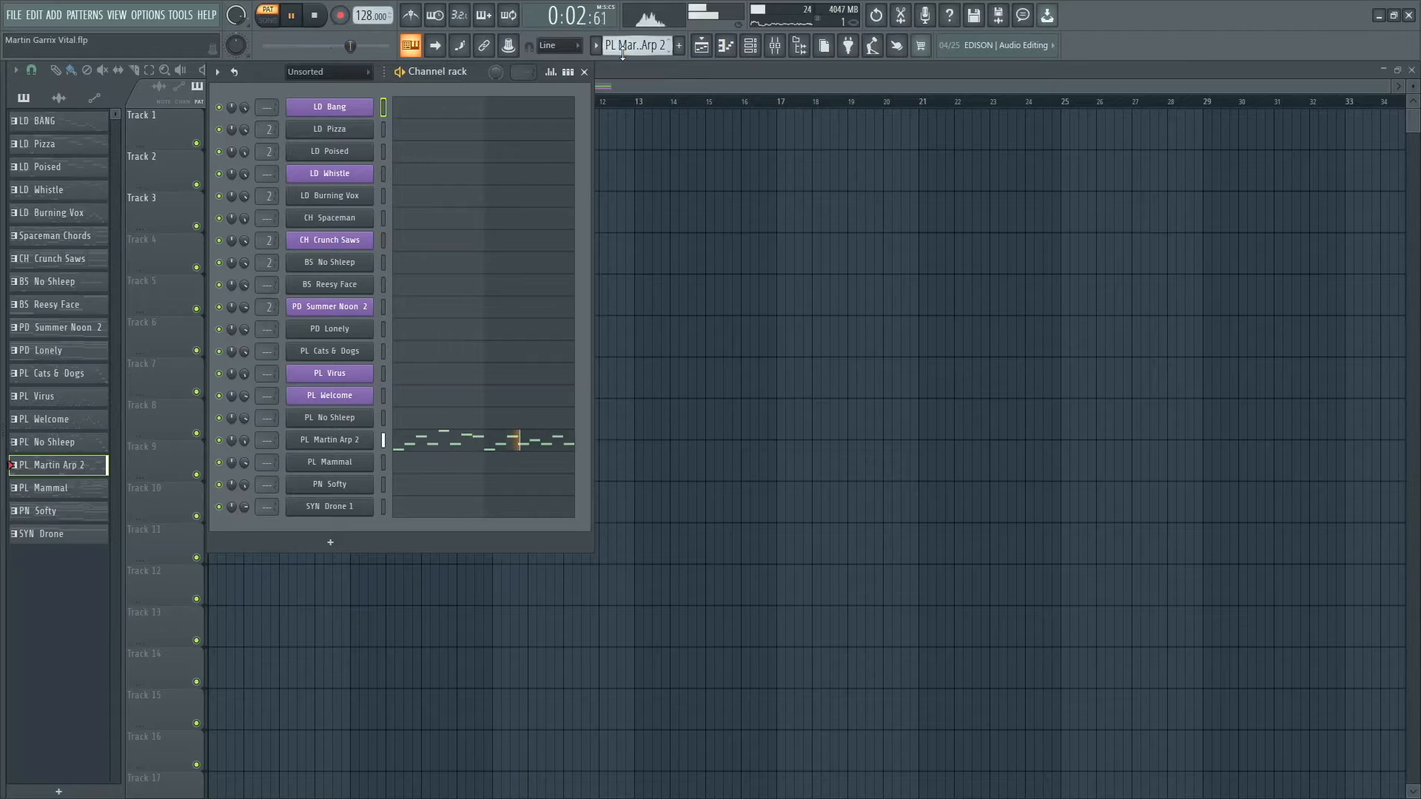
{"action": "scroll", "coordinate": [623, 52], "scroll_direction": "down", "scroll_amount": 1}
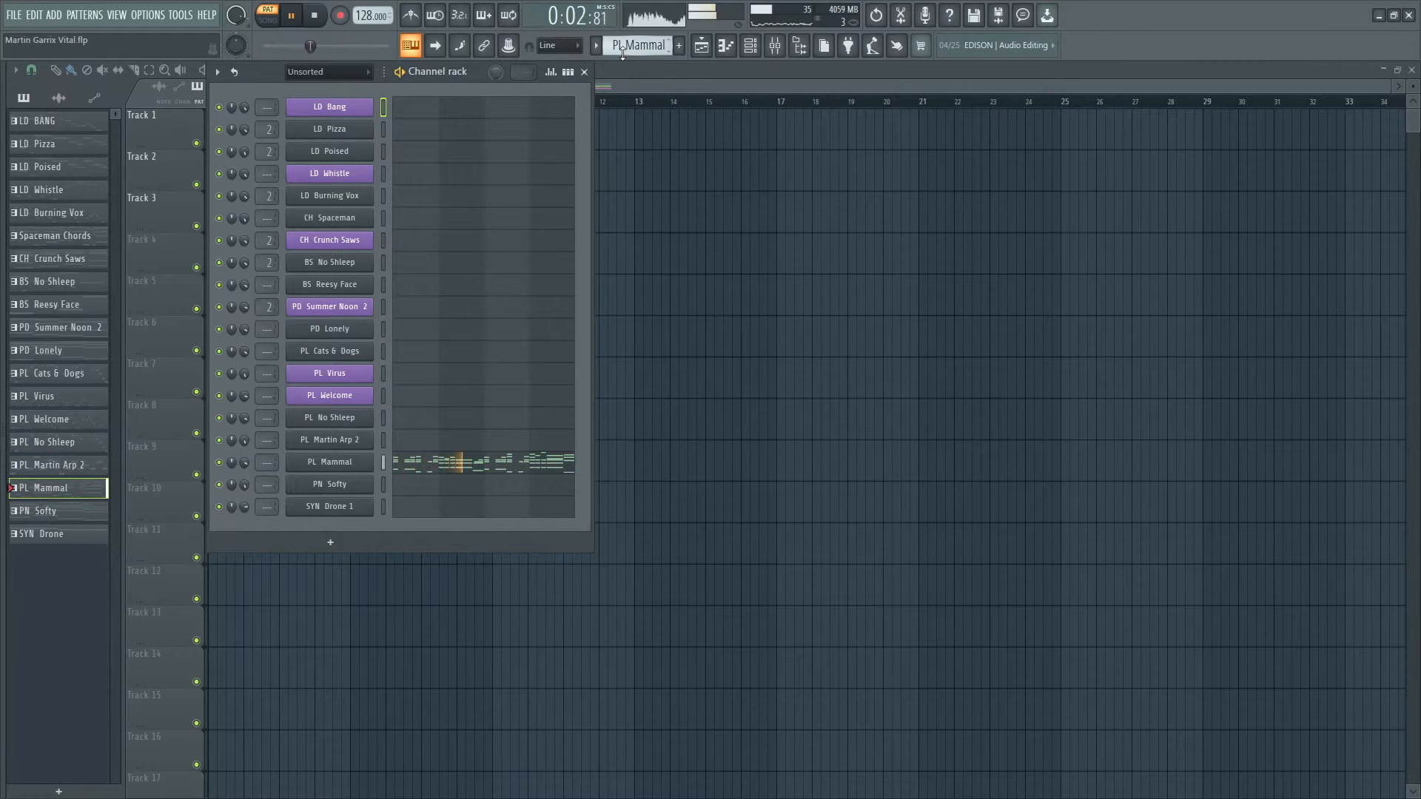
{"action": "scroll", "coordinate": [623, 53], "scroll_direction": "down", "scroll_amount": 1}
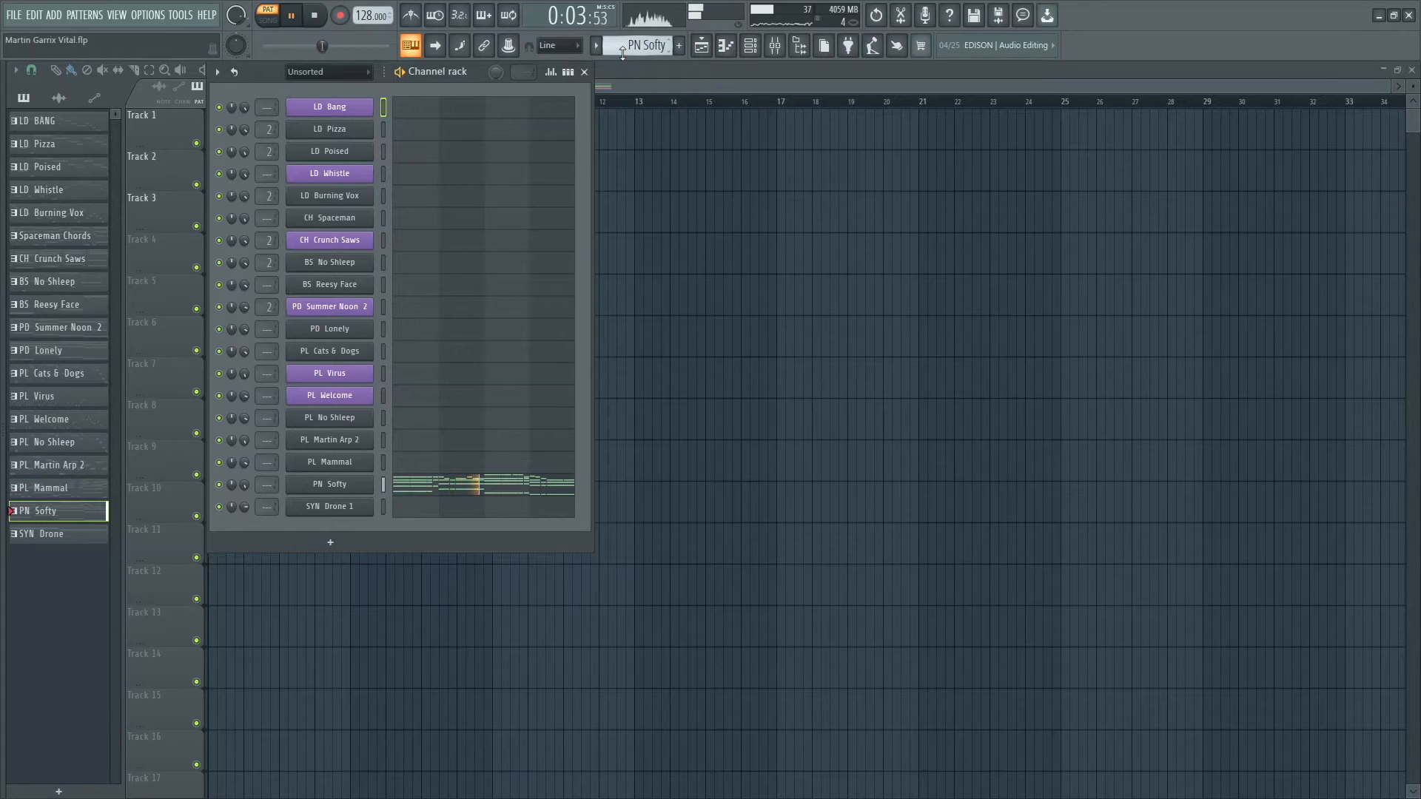
{"action": "scroll", "coordinate": [623, 52], "scroll_direction": "down", "scroll_amount": 1}
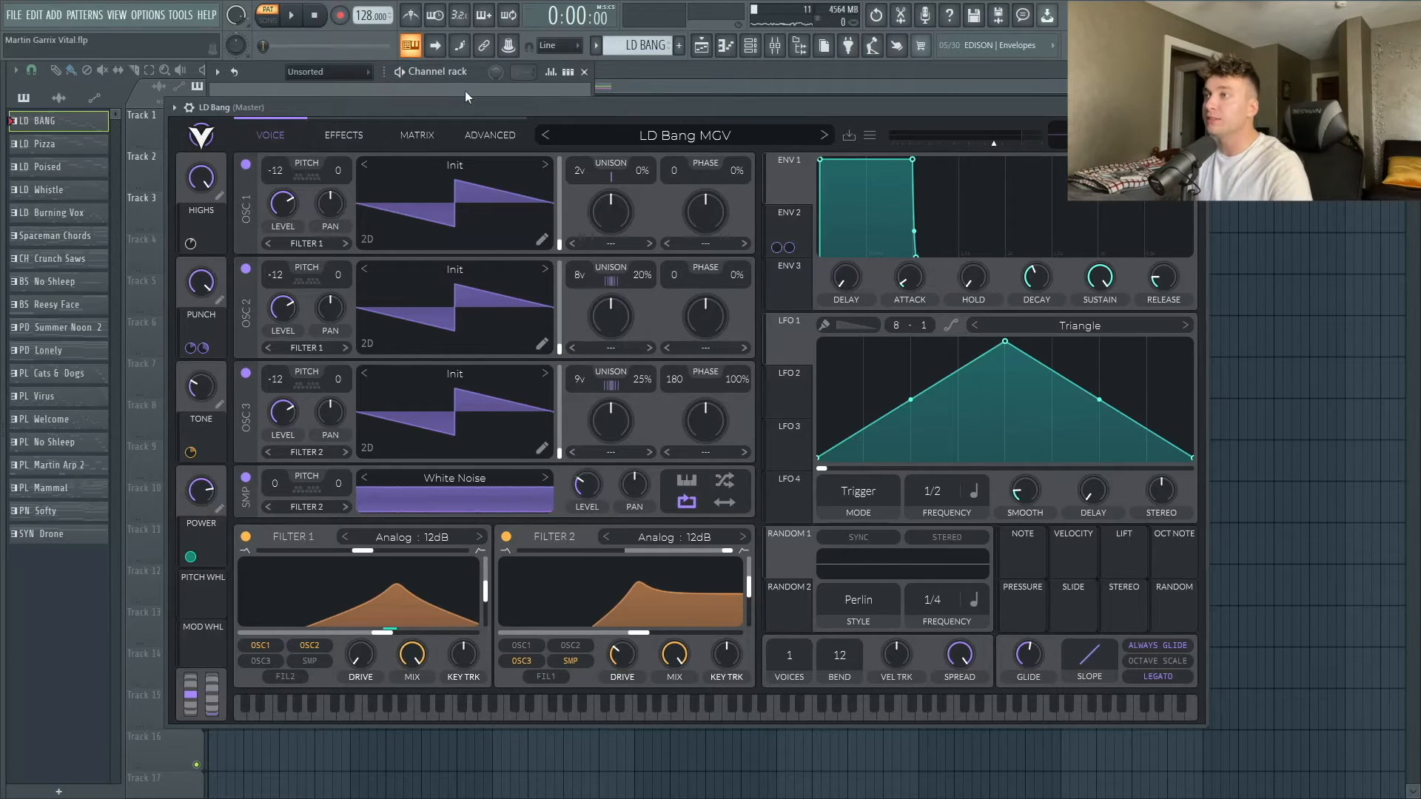
Play the LD BANG pattern to hear the finished LD Bang MGV preset.
{"action": "mouse_move", "coordinate": [536, 108]}
{"action": "left_mouse_down"}
{"action": "mouse_move", "coordinate": [544, 183]}
{"action": "mouse_move", "coordinate": [537, 130]}
{"action": "left_mouse_up"}
{"action": "key", "text": "space"}
{"action": "key", "text": "space"}
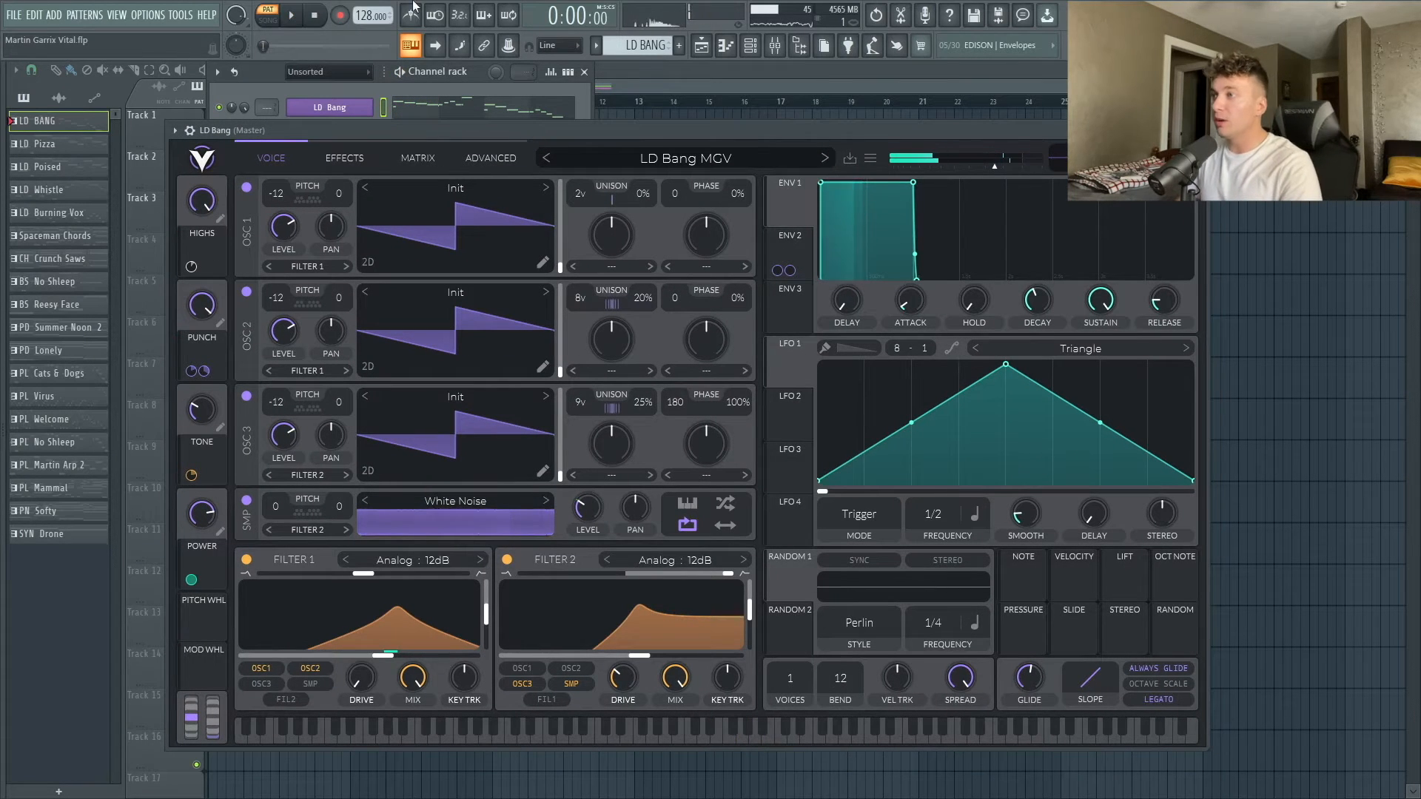
Initialize the preset in the LD Bang channel's synth and reposition its window.
{"action": "left_click", "coordinate": [874, 160]}
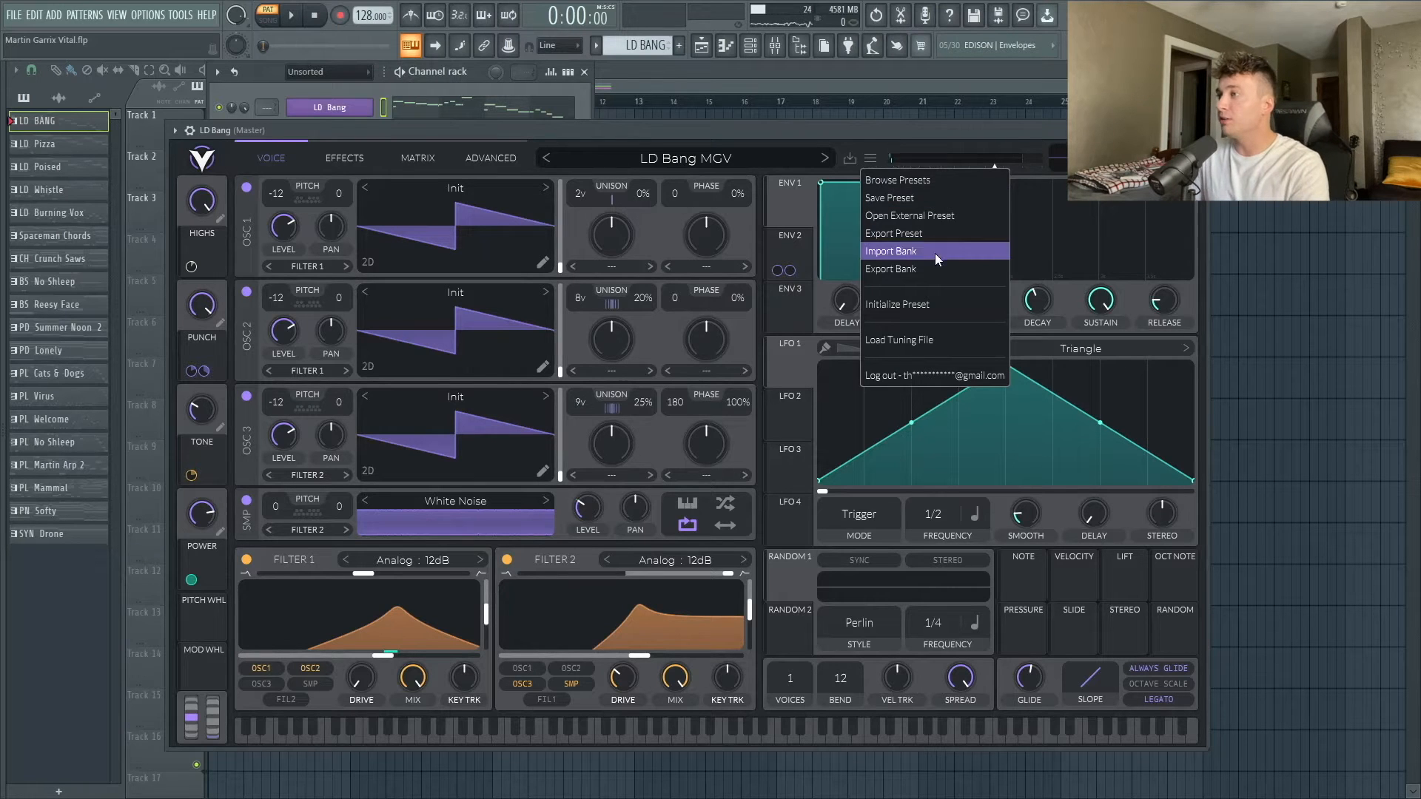
{"action": "left_click", "coordinate": [912, 304]}
{"action": "left_click_drag", "start_coordinate": [498, 130], "coordinate": [624, 102]}
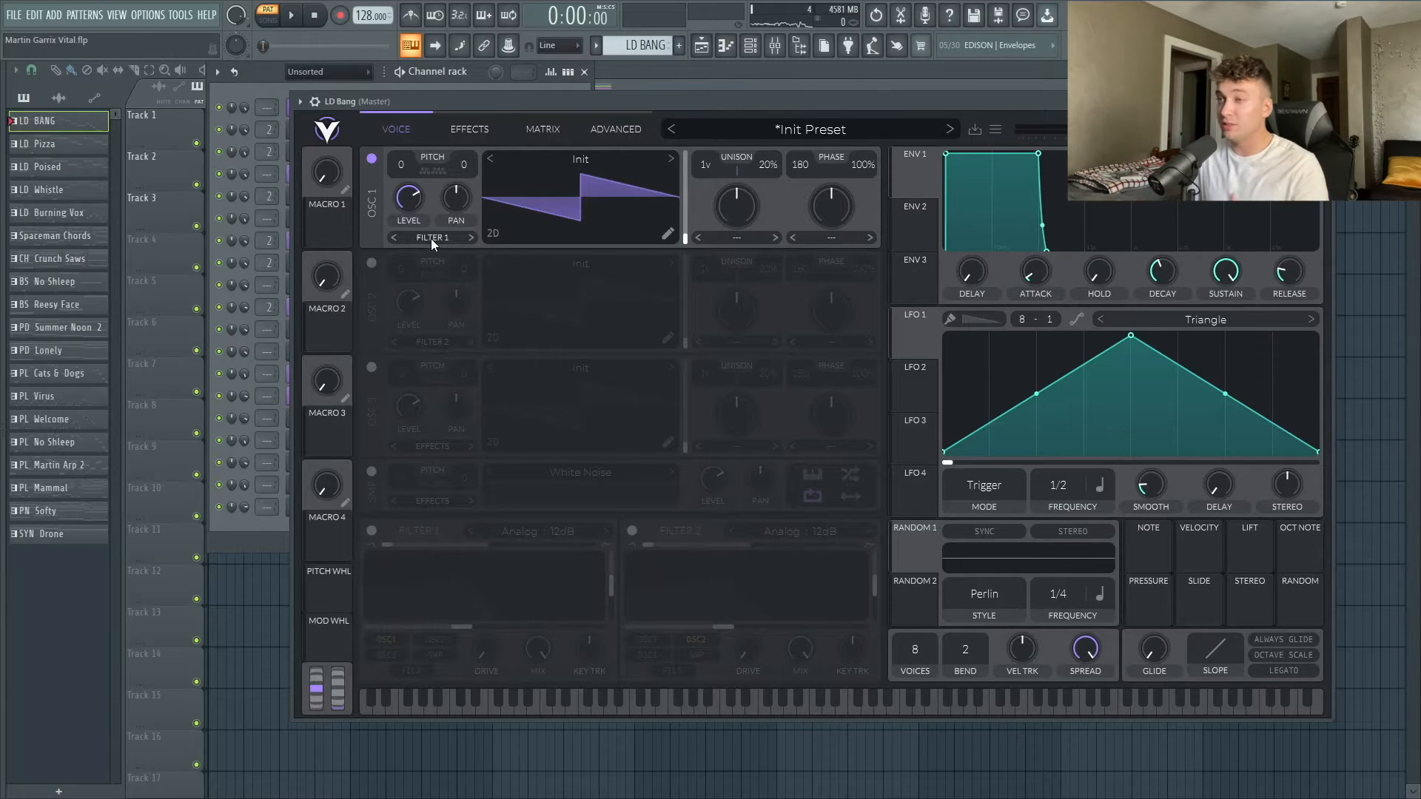
Enable Filter 1, set its blend to 1 and raise its cutoff moderately.
{"action": "left_click", "coordinate": [371, 532]}
{"action": "left_click_drag", "start_coordinate": [387, 545], "coordinate": [489, 547]}
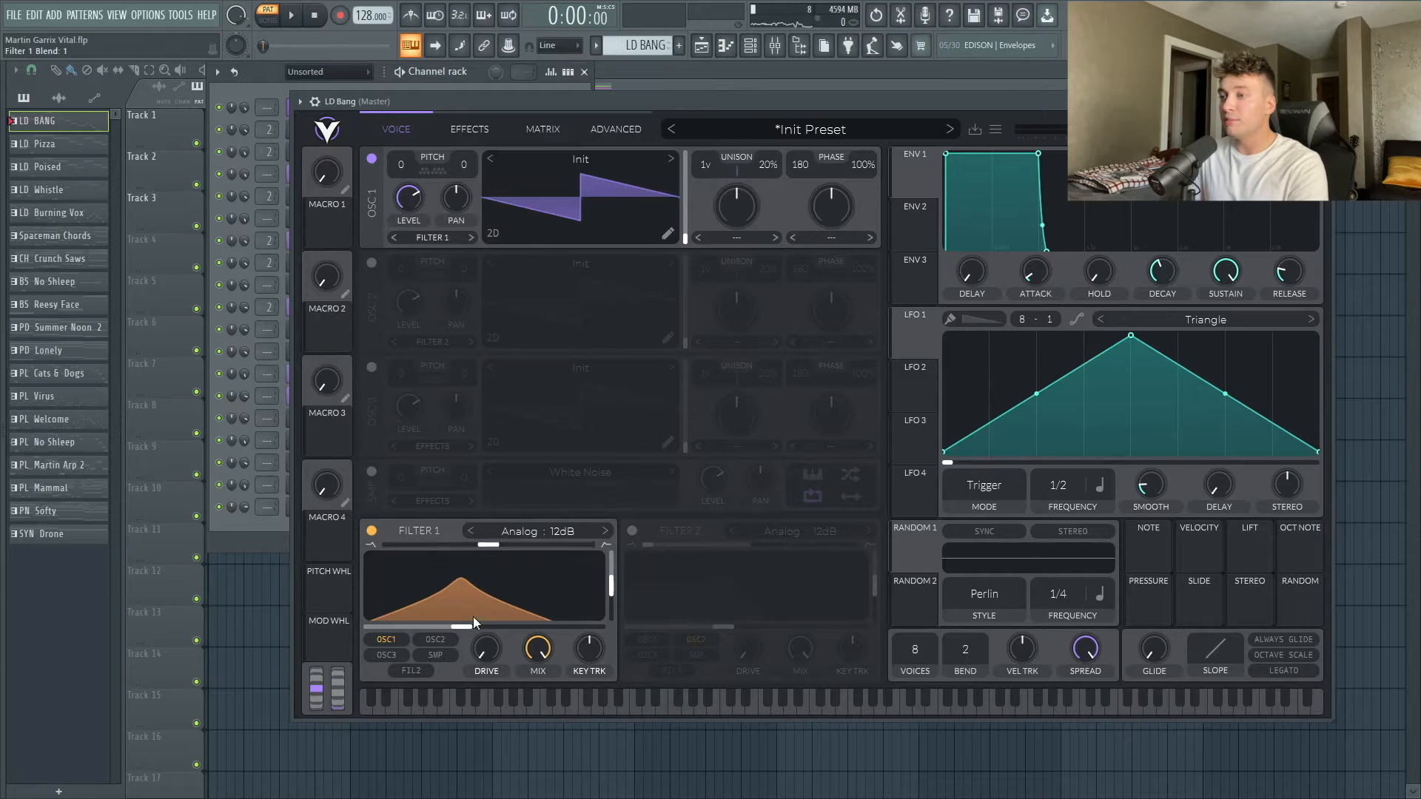
{"action": "left_click_drag", "start_coordinate": [462, 627], "coordinate": [504, 629]}
Enable Filter 2, blend it fully to high-pass and raise its cutoff to about 30 semitones.
{"action": "left_click", "coordinate": [631, 532]}
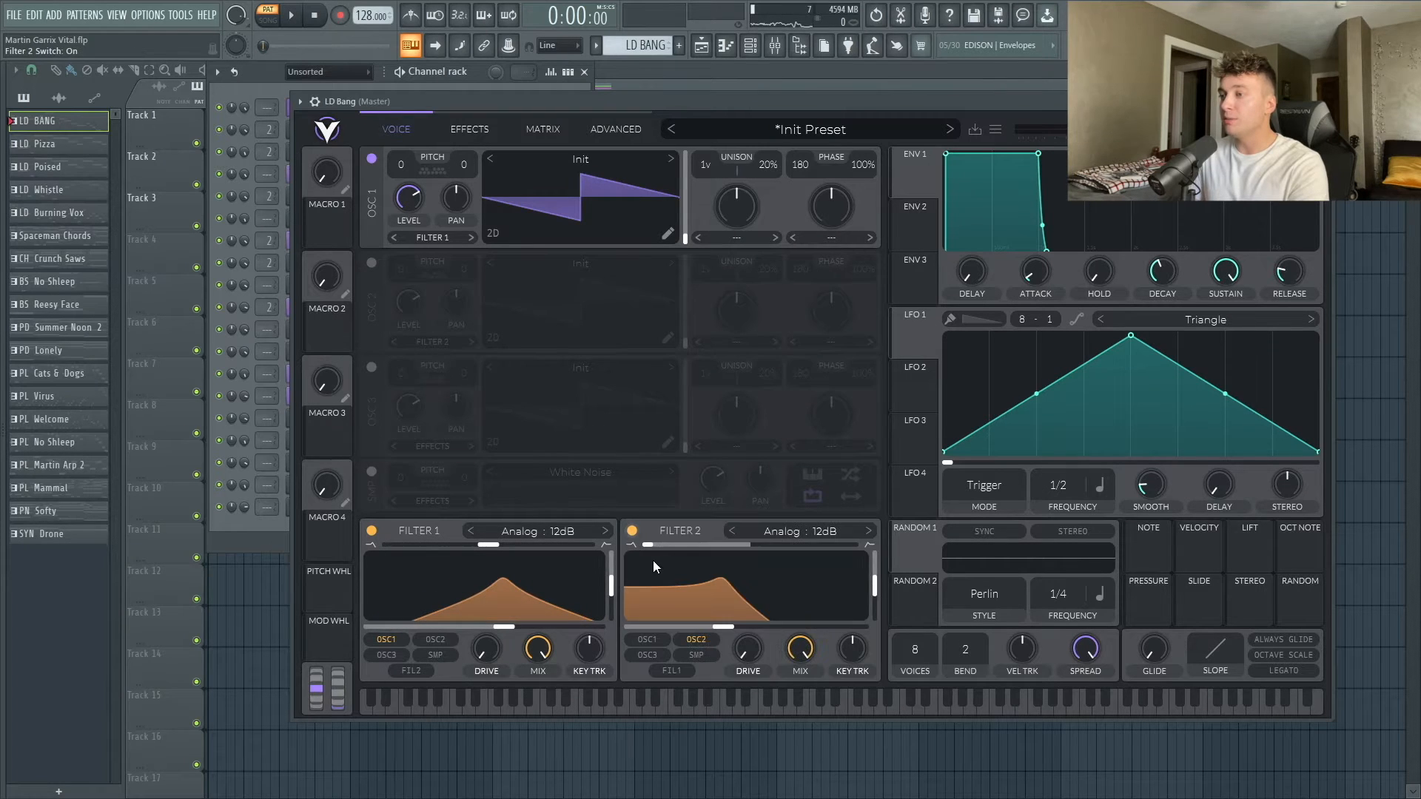
{"action": "left_click_drag", "start_coordinate": [650, 545], "coordinate": [878, 564]}
{"action": "left_click_drag", "start_coordinate": [722, 628], "coordinate": [783, 716]}
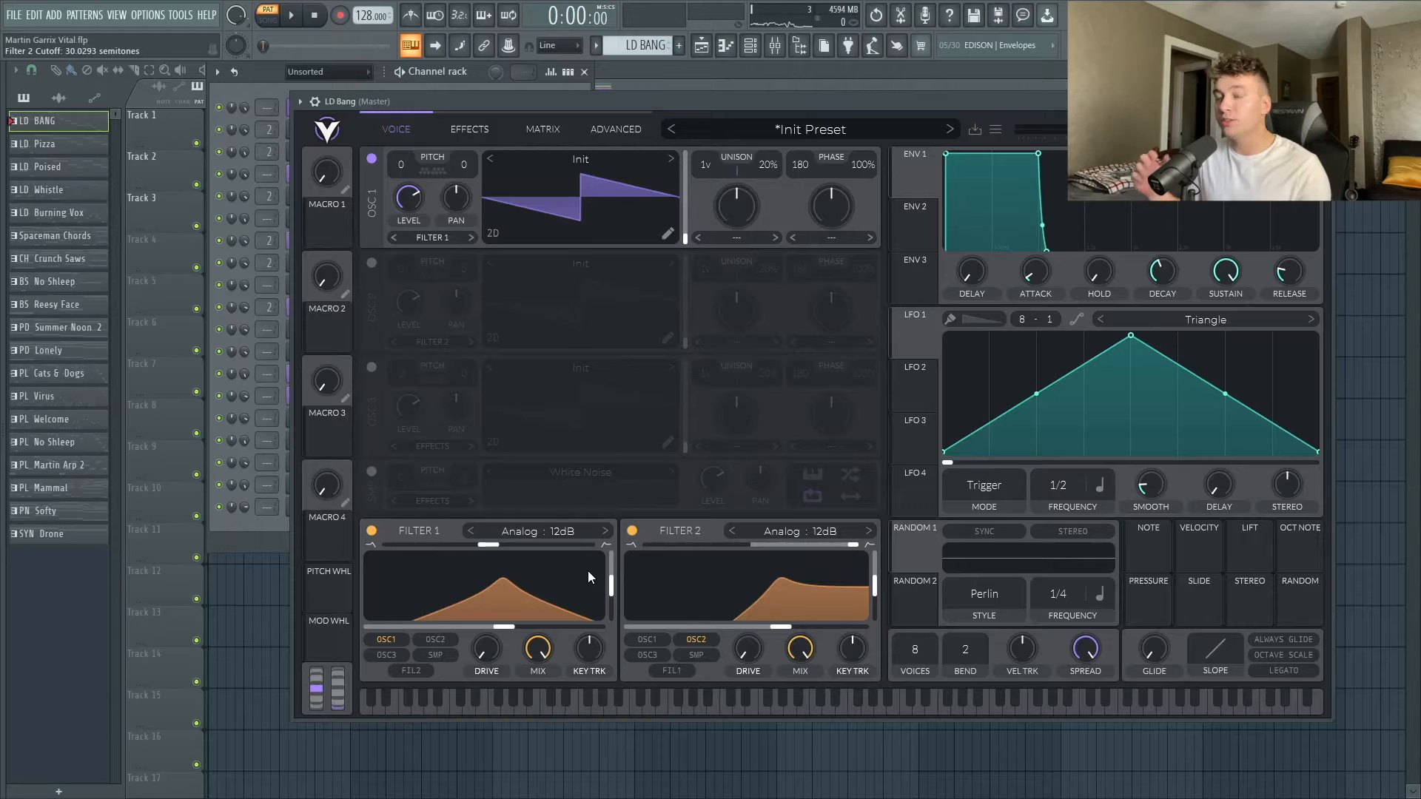
Make the patch monophonic with 1 voice, add a little glide, and enable Legato and Always Glide.
{"action": "left_click_drag", "start_coordinate": [916, 647], "coordinate": [919, 655]}
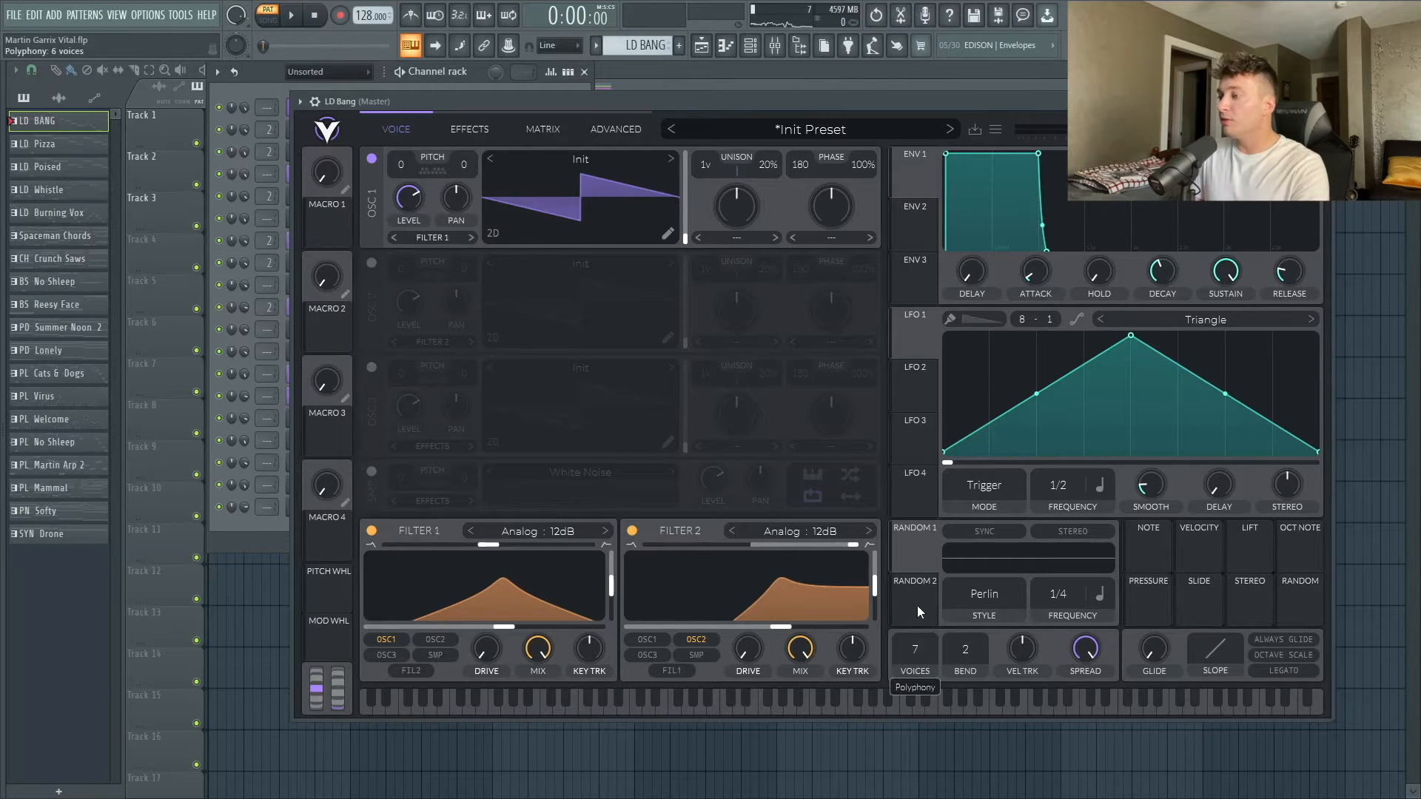
{"action": "left_click_drag", "start_coordinate": [918, 606], "coordinate": [952, 750]}
{"action": "left_click_drag", "start_coordinate": [1163, 664], "coordinate": [1174, 589]}
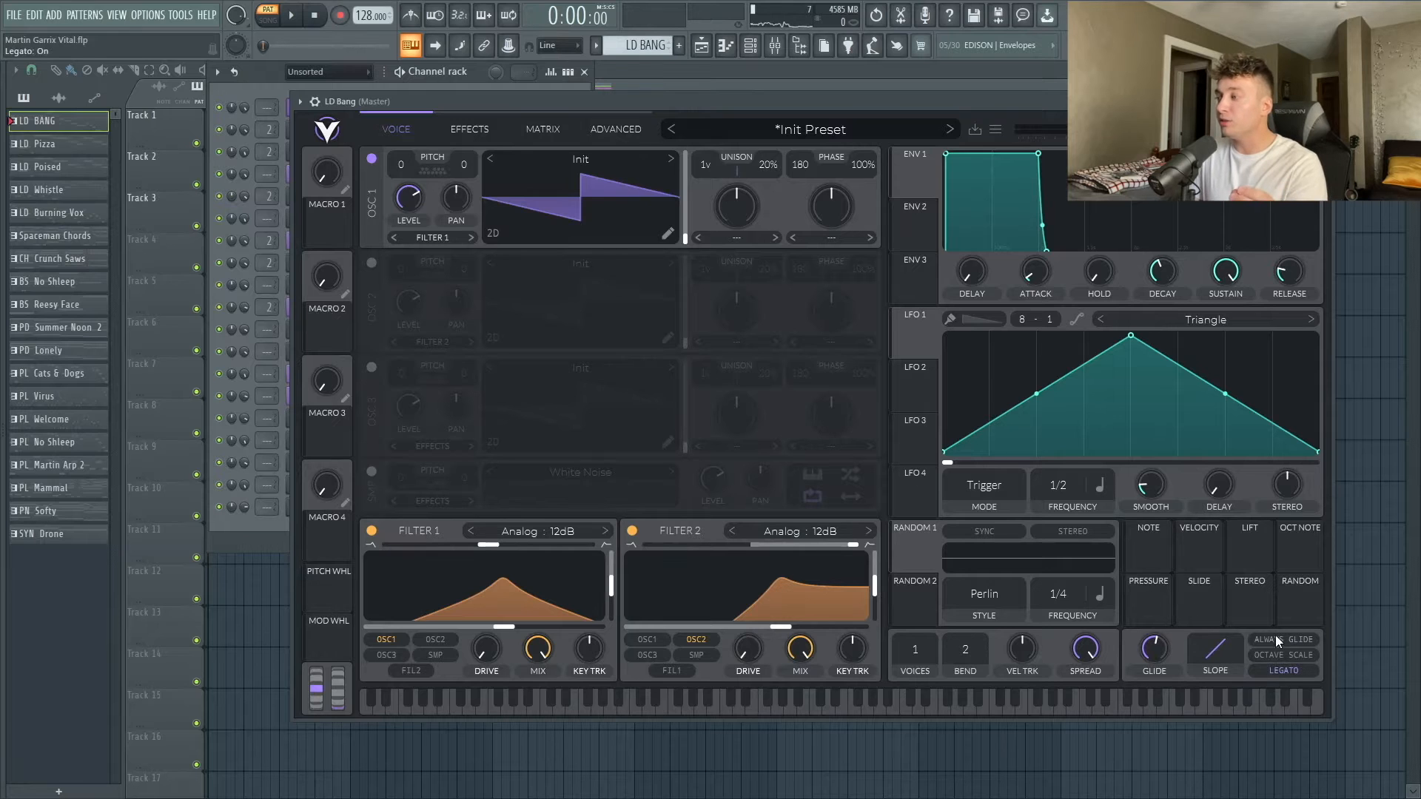
Inspect the LD Bang melody in the piano roll and play it with the current patch.
{"action": "left_click_drag", "start_coordinate": [291, 96], "coordinate": [438, 116]}
{"action": "left_click", "coordinate": [434, 112]}
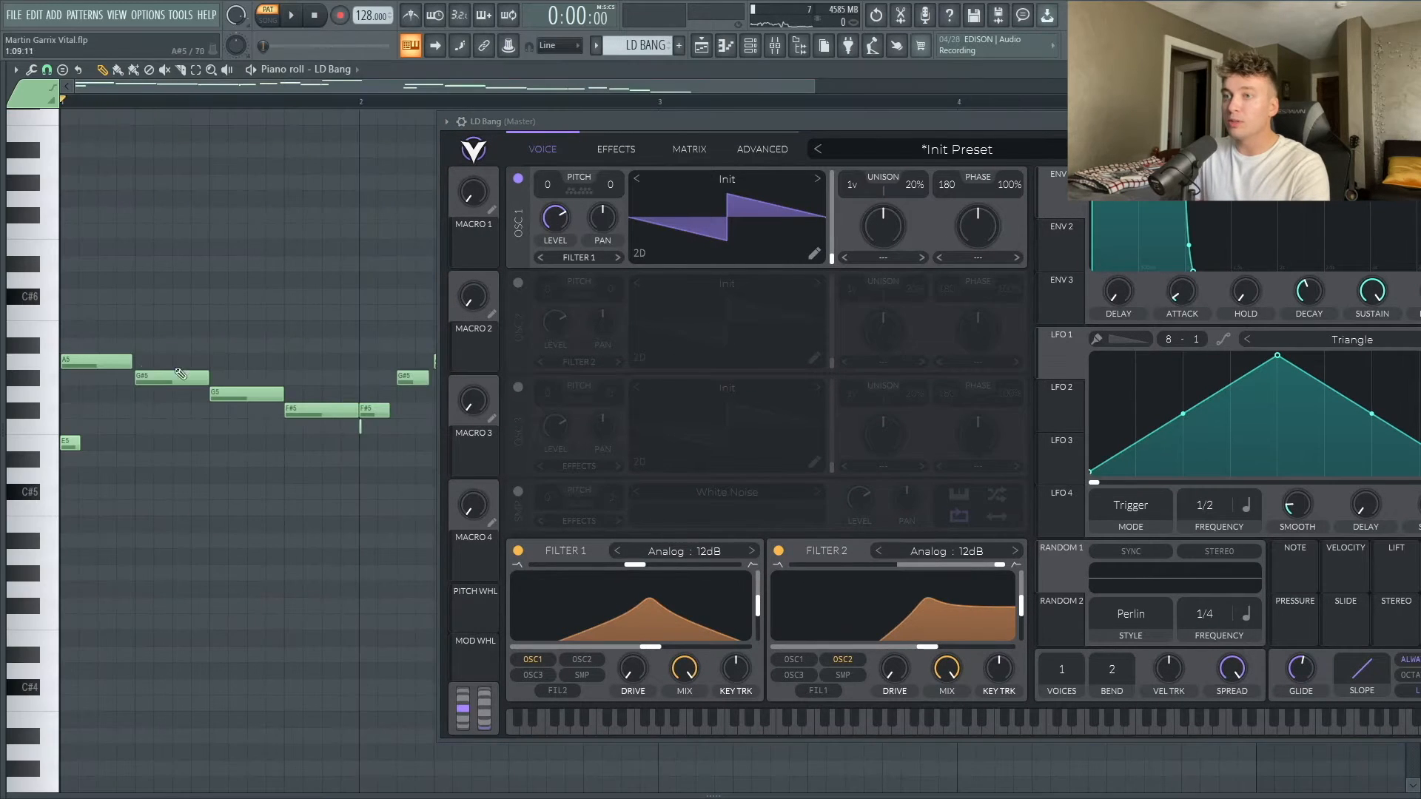
{"action": "key", "text": "space"}
{"action": "key", "text": "space"}
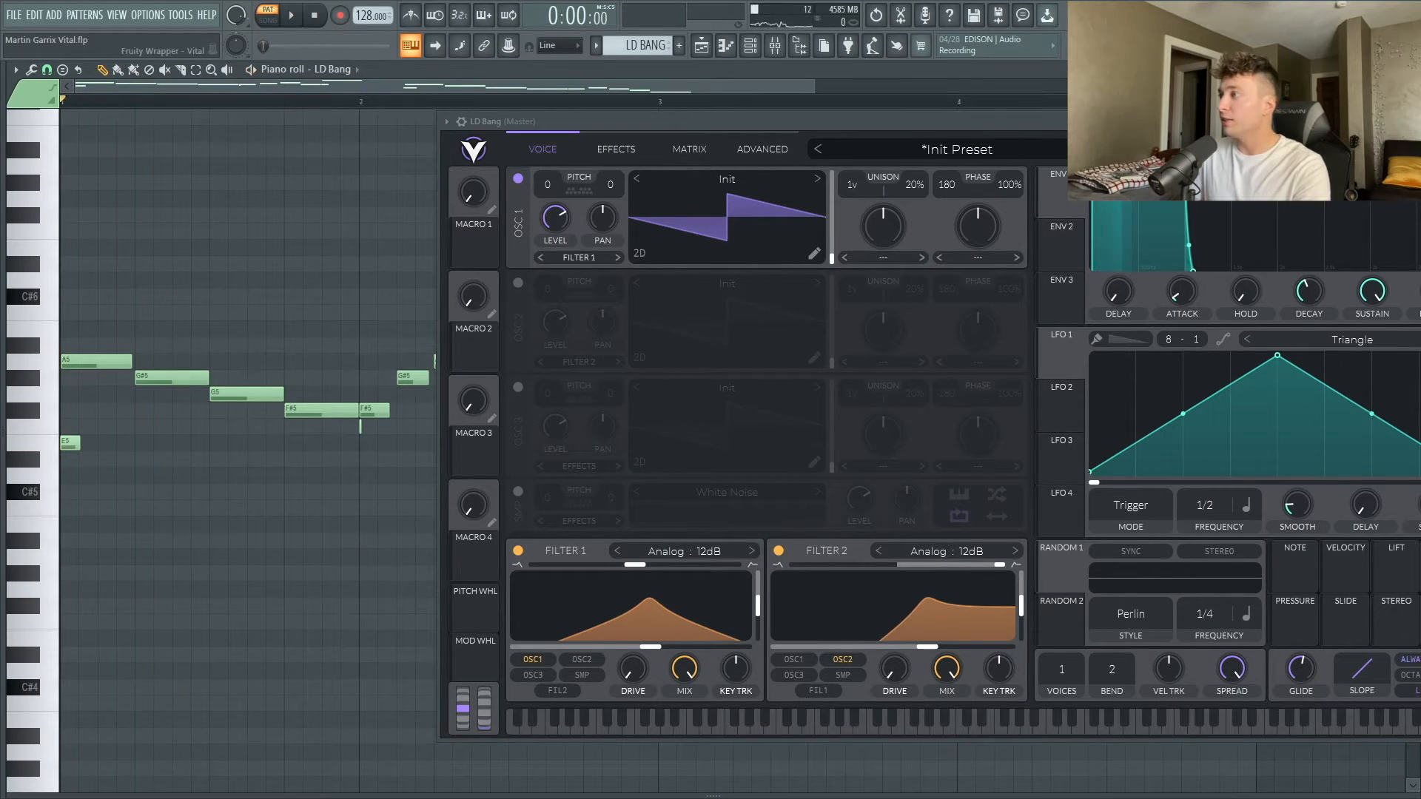
{"action": "left_click_drag", "start_coordinate": [1136, 124], "coordinate": [960, 103]}
{"action": "key", "text": "F7"}
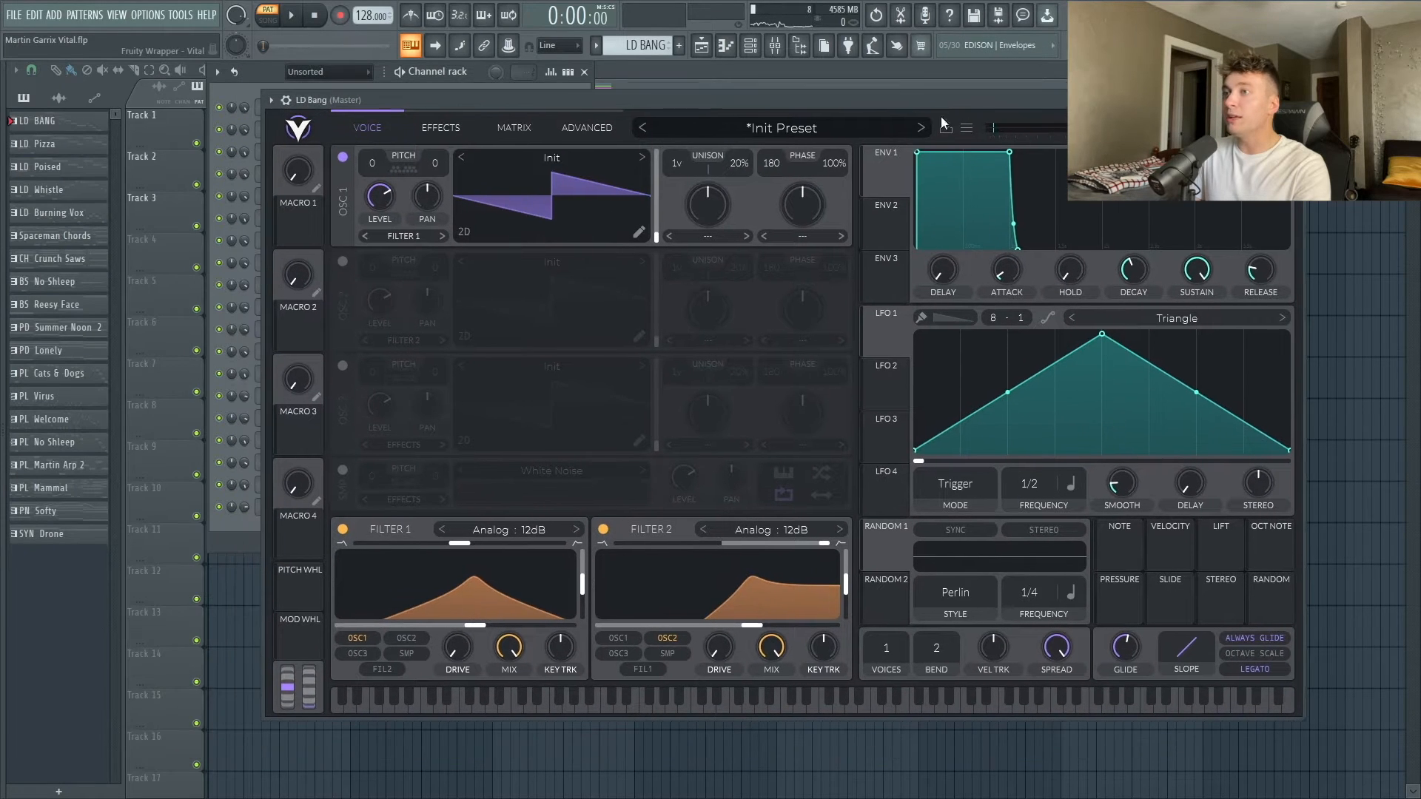
Enable Oscillator 2 and route it to Filter 1.
{"action": "left_click", "coordinate": [342, 261]}
{"action": "left_click", "coordinate": [403, 340]}
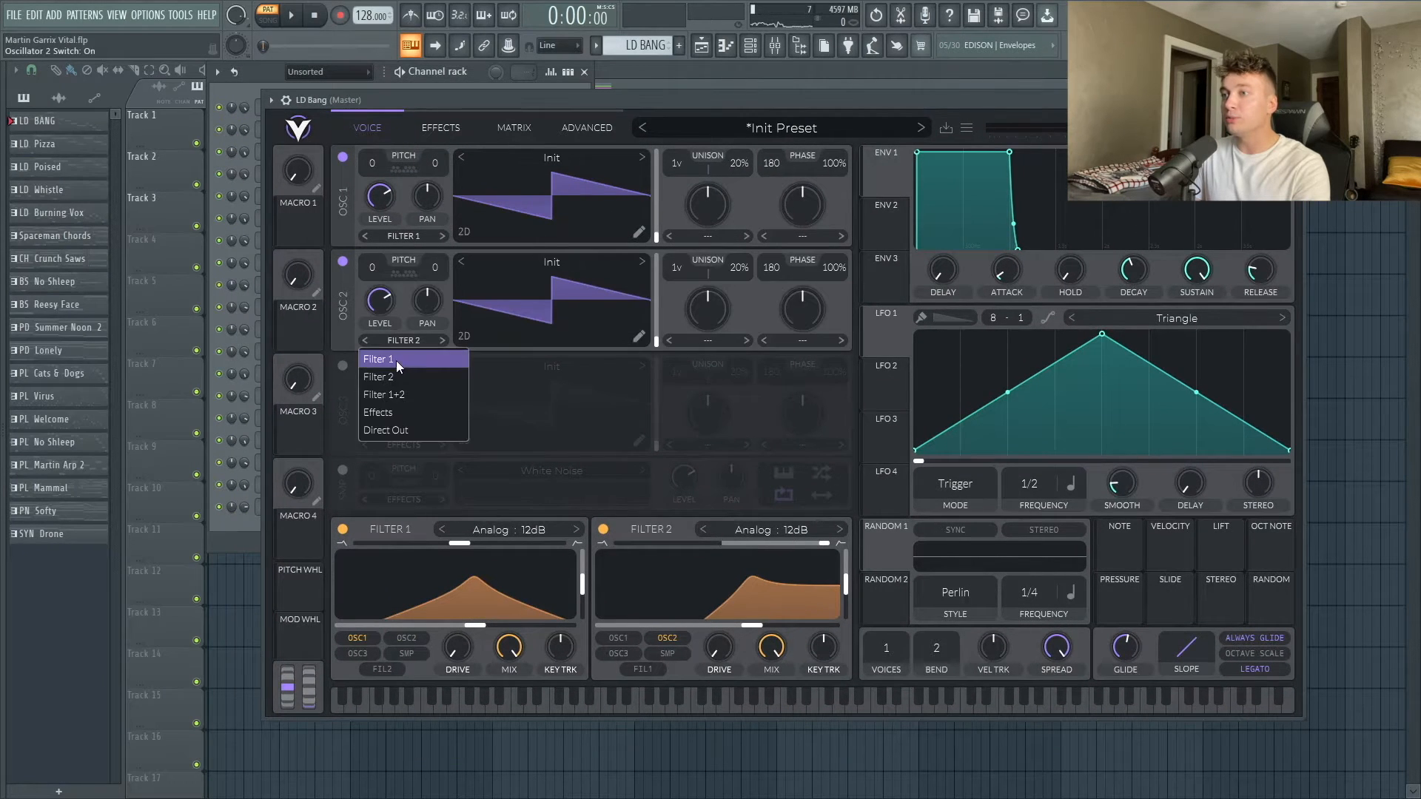
{"action": "left_click", "coordinate": [398, 361]}
Enable Oscillator 3 and the White Noise sampler, and route both to Filter 2.
{"action": "left_click", "coordinate": [343, 365]}
{"action": "left_click", "coordinate": [343, 471]}
{"action": "left_click", "coordinate": [398, 449]}
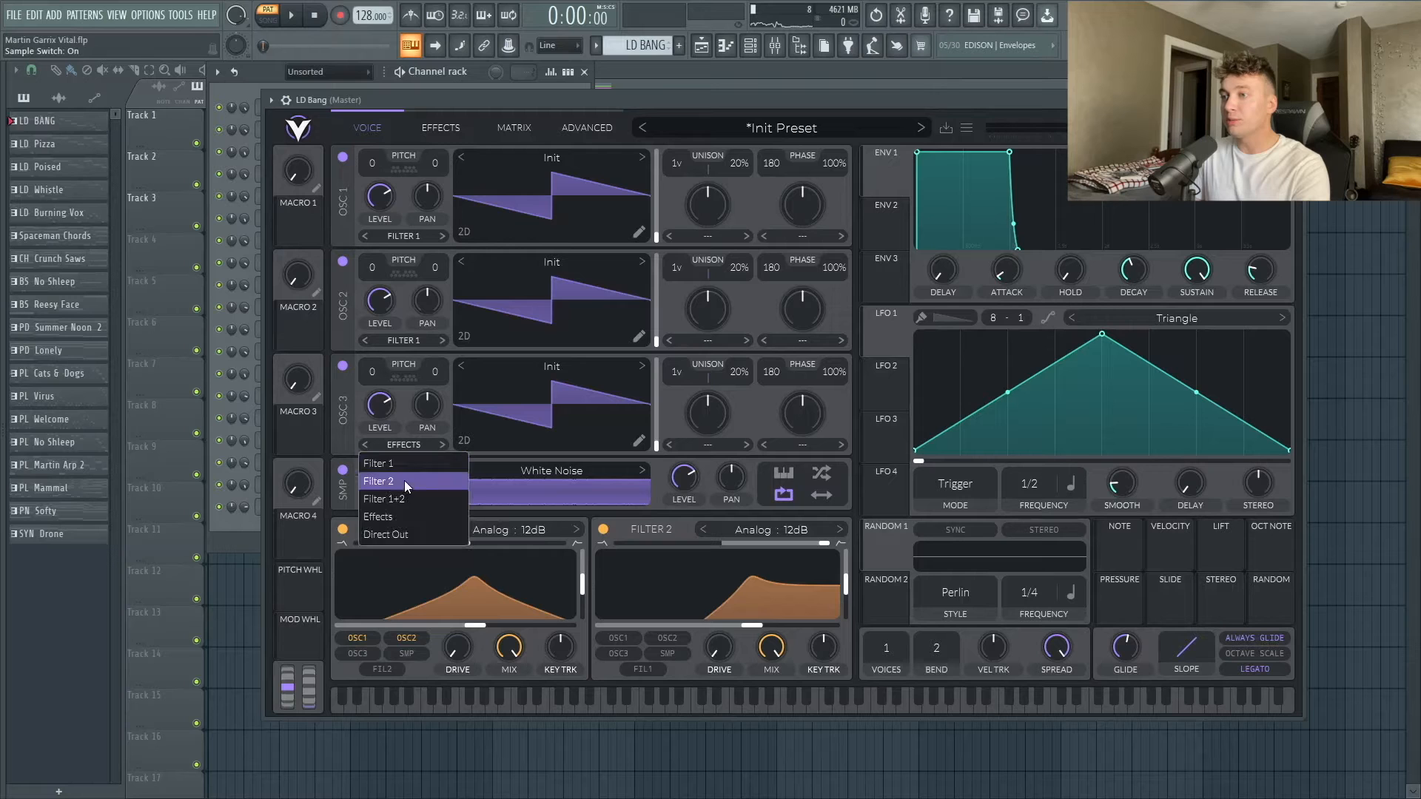
{"action": "left_click", "coordinate": [404, 481]}
{"action": "left_click", "coordinate": [403, 500]}
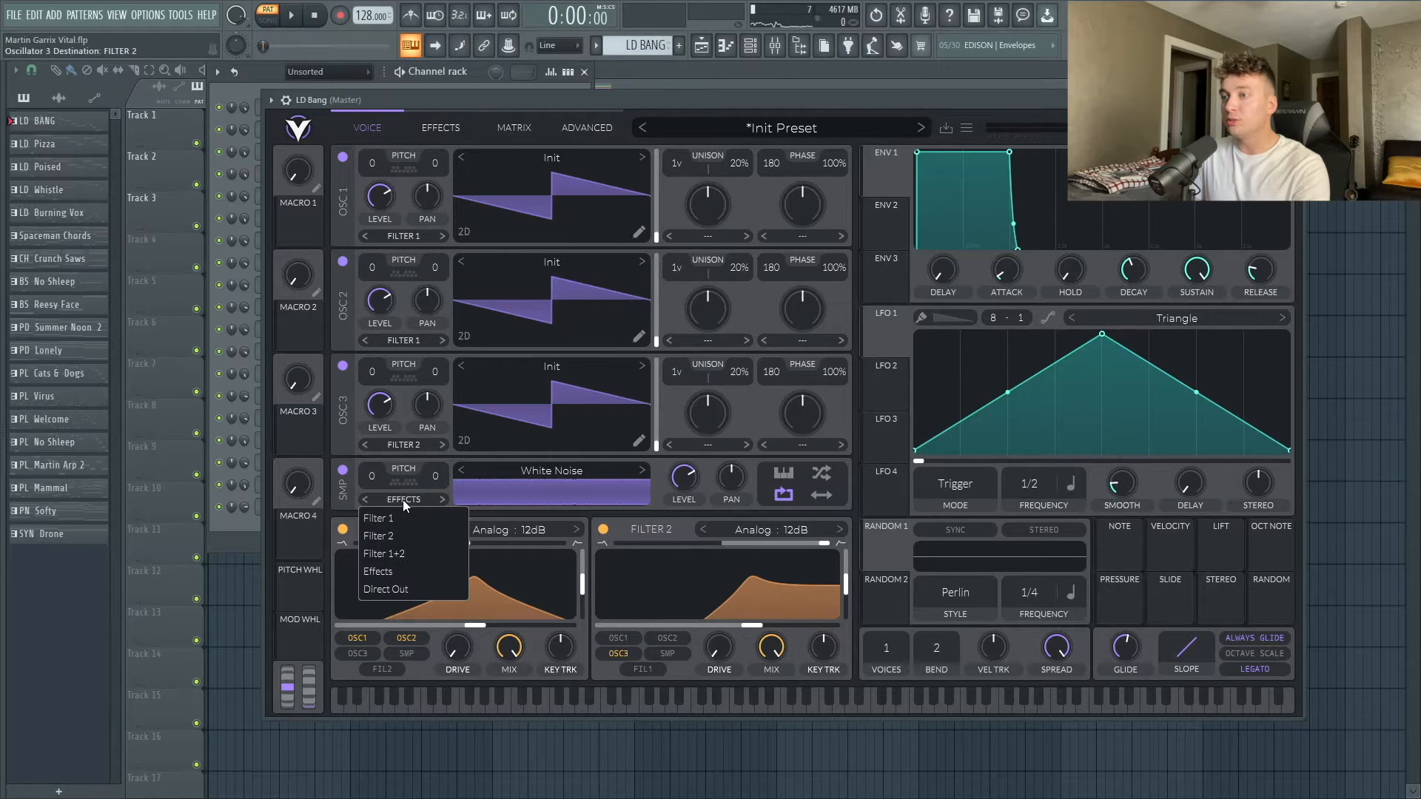
{"action": "left_click", "coordinate": [397, 540]}
Switch off the noise sampler, Oscillator 2 and Oscillator 3 so that only Oscillator 1 sounds.
{"action": "left_click", "coordinate": [343, 471]}
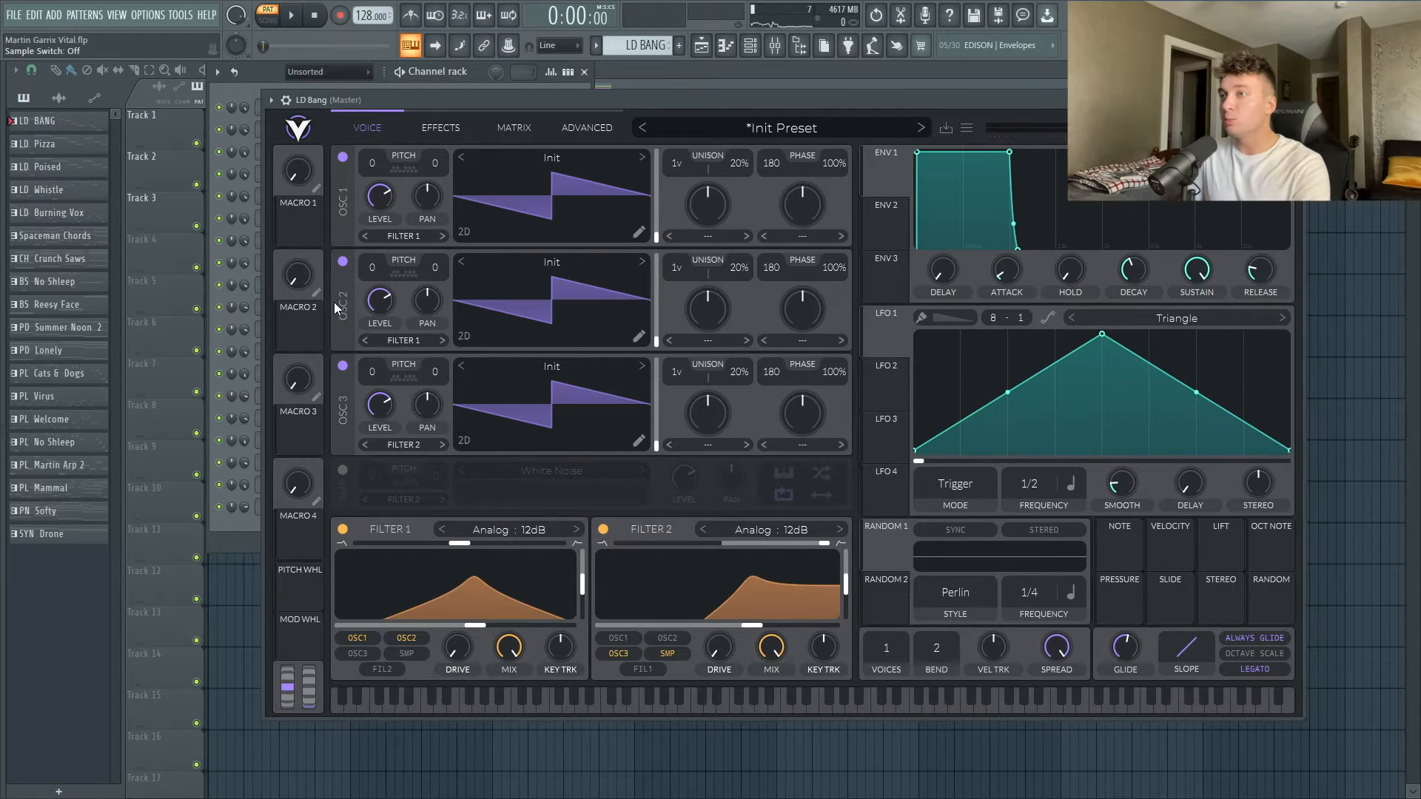
{"action": "left_click", "coordinate": [343, 261]}
{"action": "left_click", "coordinate": [343, 365]}
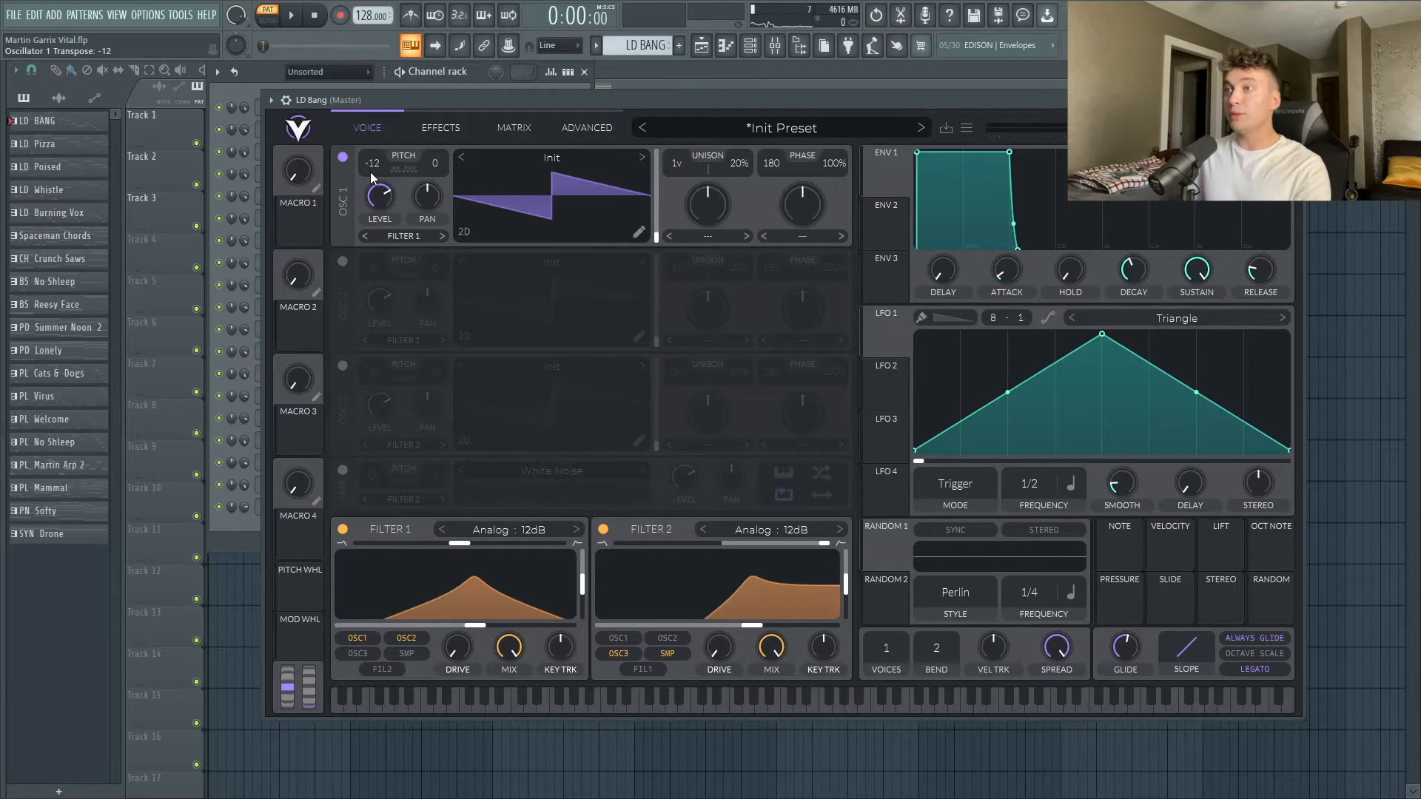
Transpose Oscillator 1 to -12, give it 2 unison voices with 0% detune, and play the pattern.
{"action": "left_click_drag", "start_coordinate": [374, 168], "coordinate": [382, 268]}
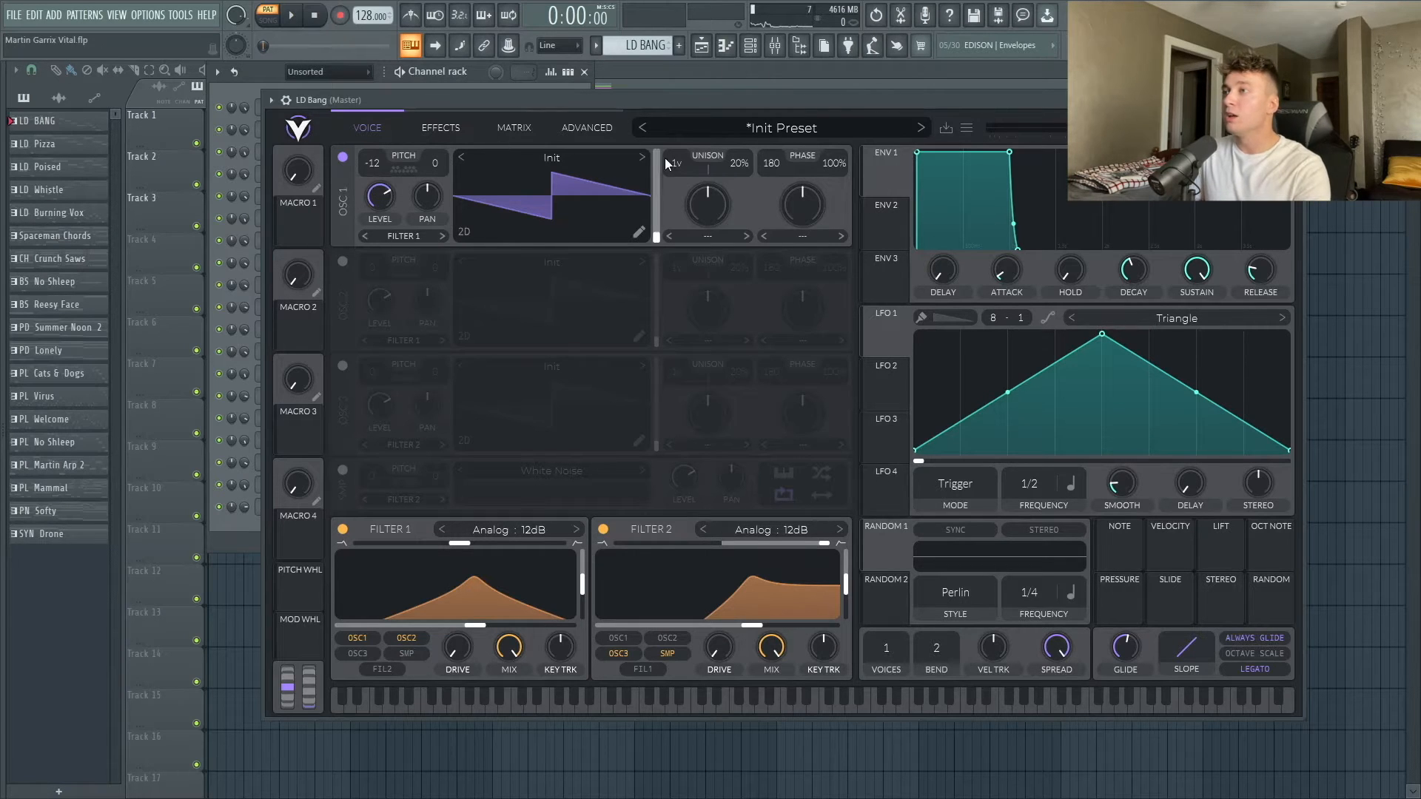
{"action": "left_click_drag", "start_coordinate": [680, 167], "coordinate": [741, 272]}
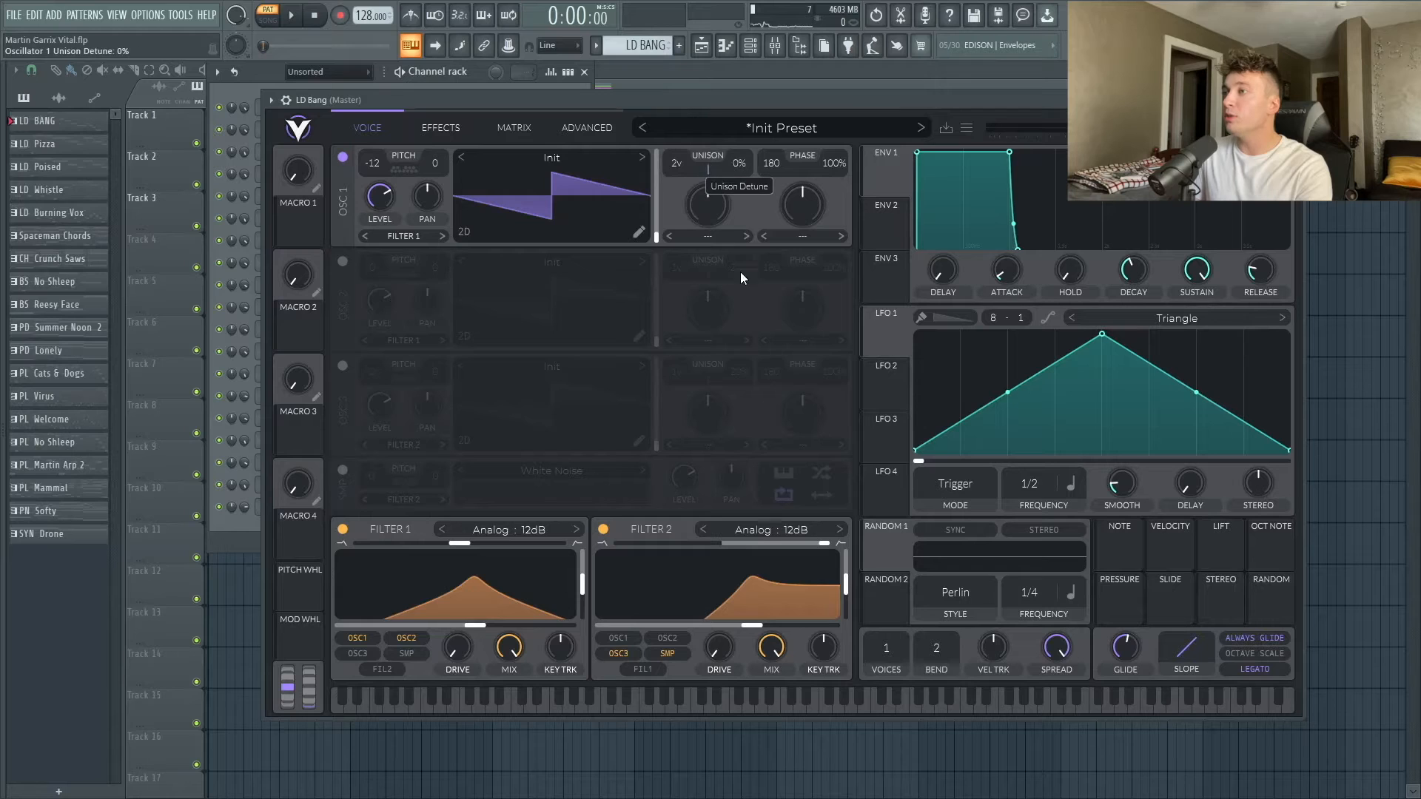
{"action": "key", "text": "space"}
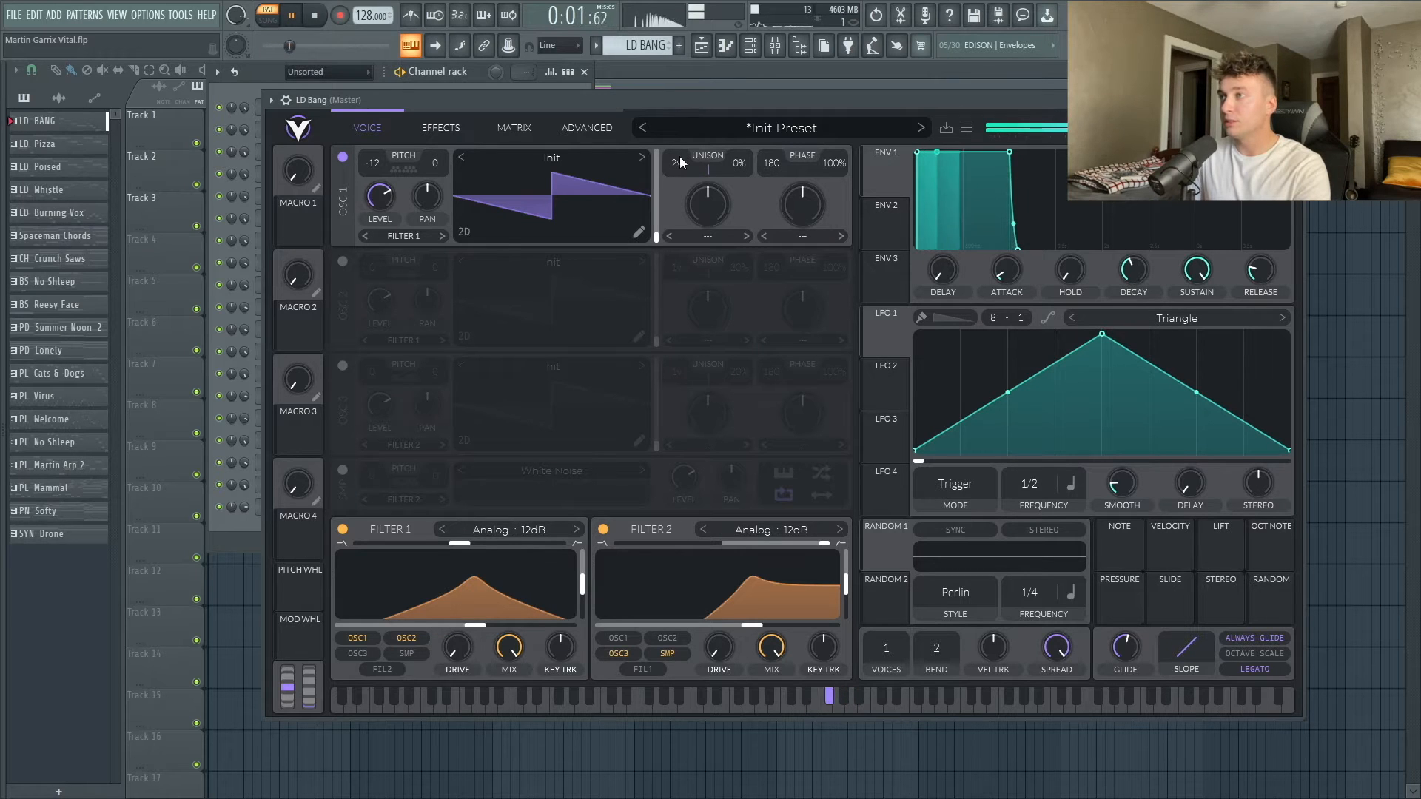
Stop playback and set Oscillator 1's phase to 0 and its phase randomization to 0%.
{"action": "key", "text": "space"}
{"action": "left_click_drag", "start_coordinate": [770, 163], "coordinate": [767, 255]}
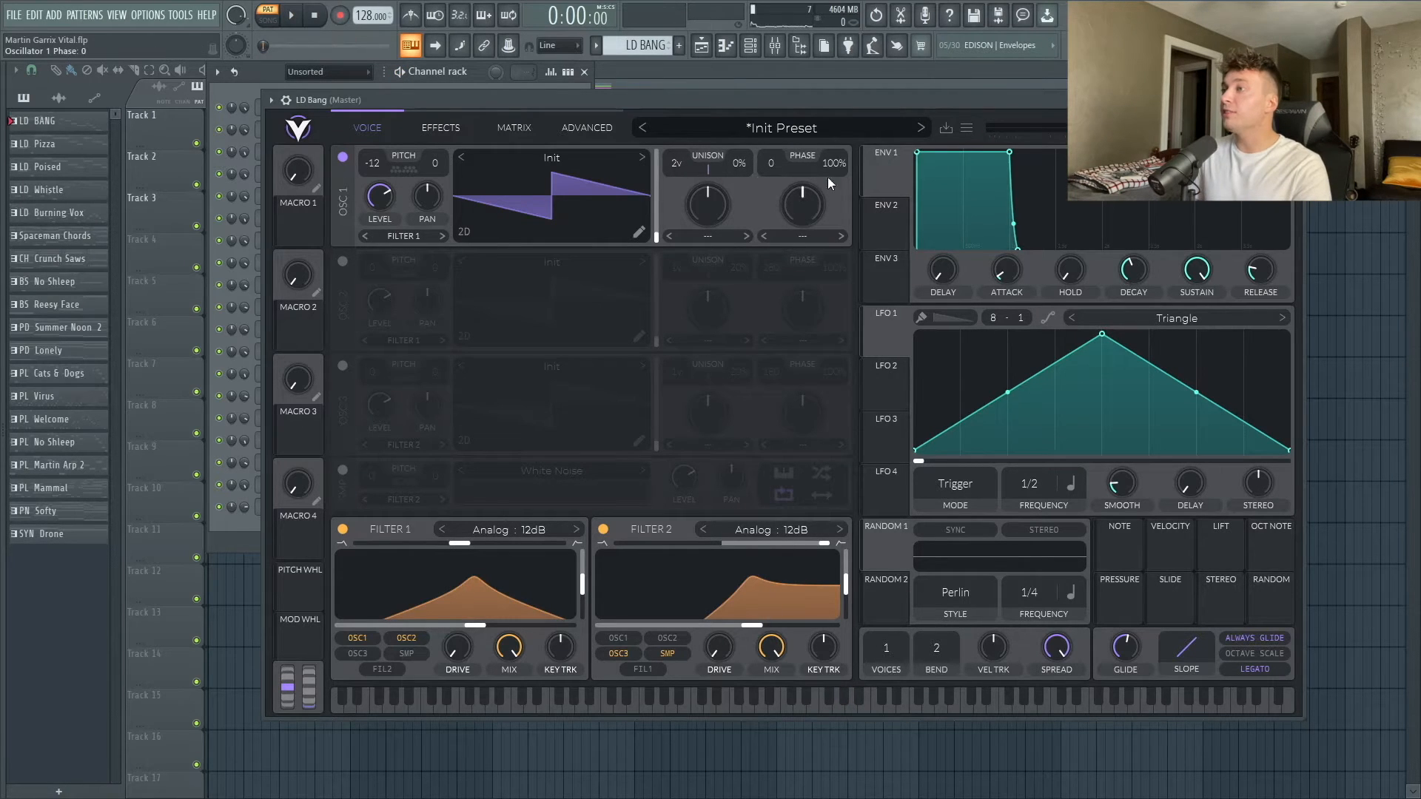
{"action": "left_click_drag", "start_coordinate": [832, 163], "coordinate": [832, 271]}
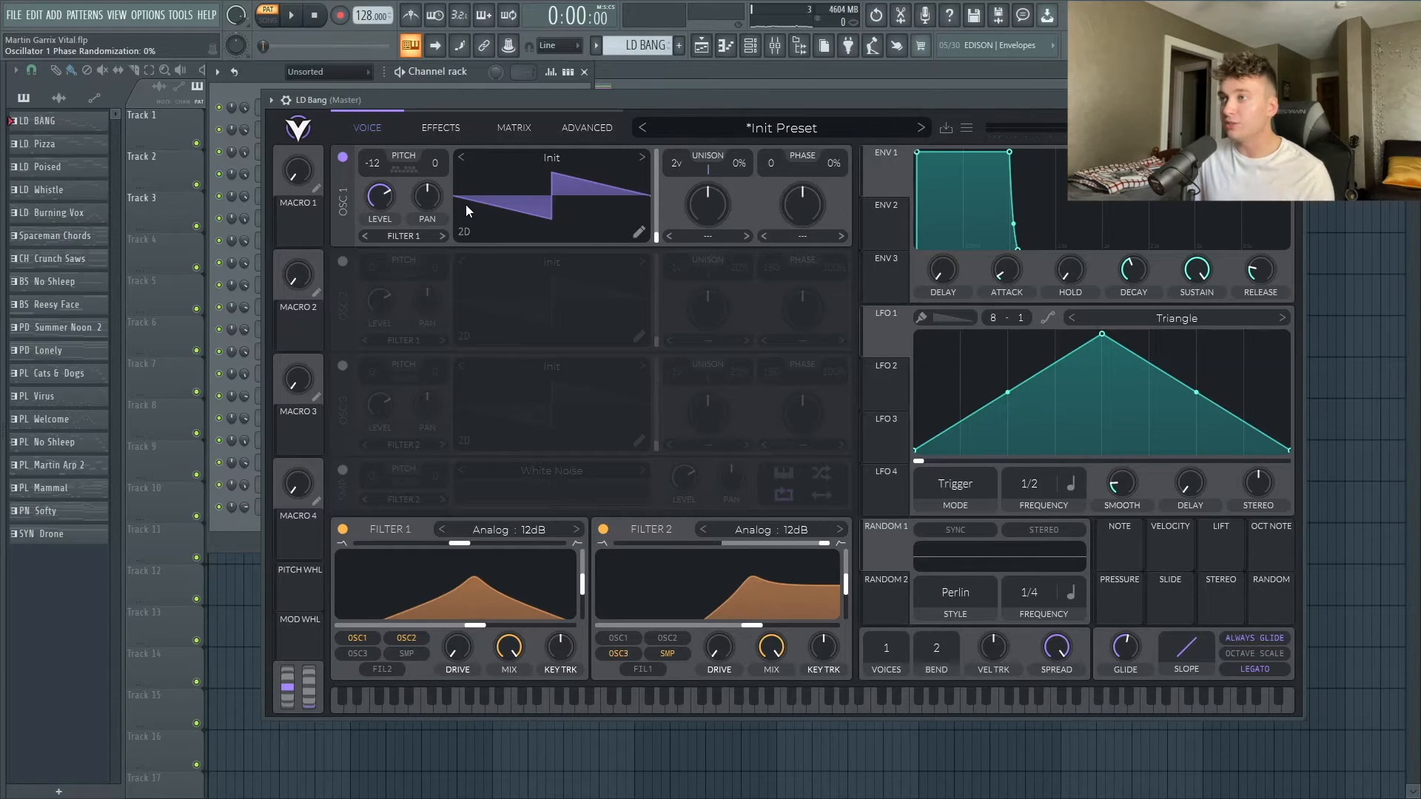
Restore Oscillator 1's default phase and phase randomization, and return both values to 0.
{"action": "double_click", "coordinate": [774, 163]}
{"action": "double_click", "coordinate": [832, 163]}
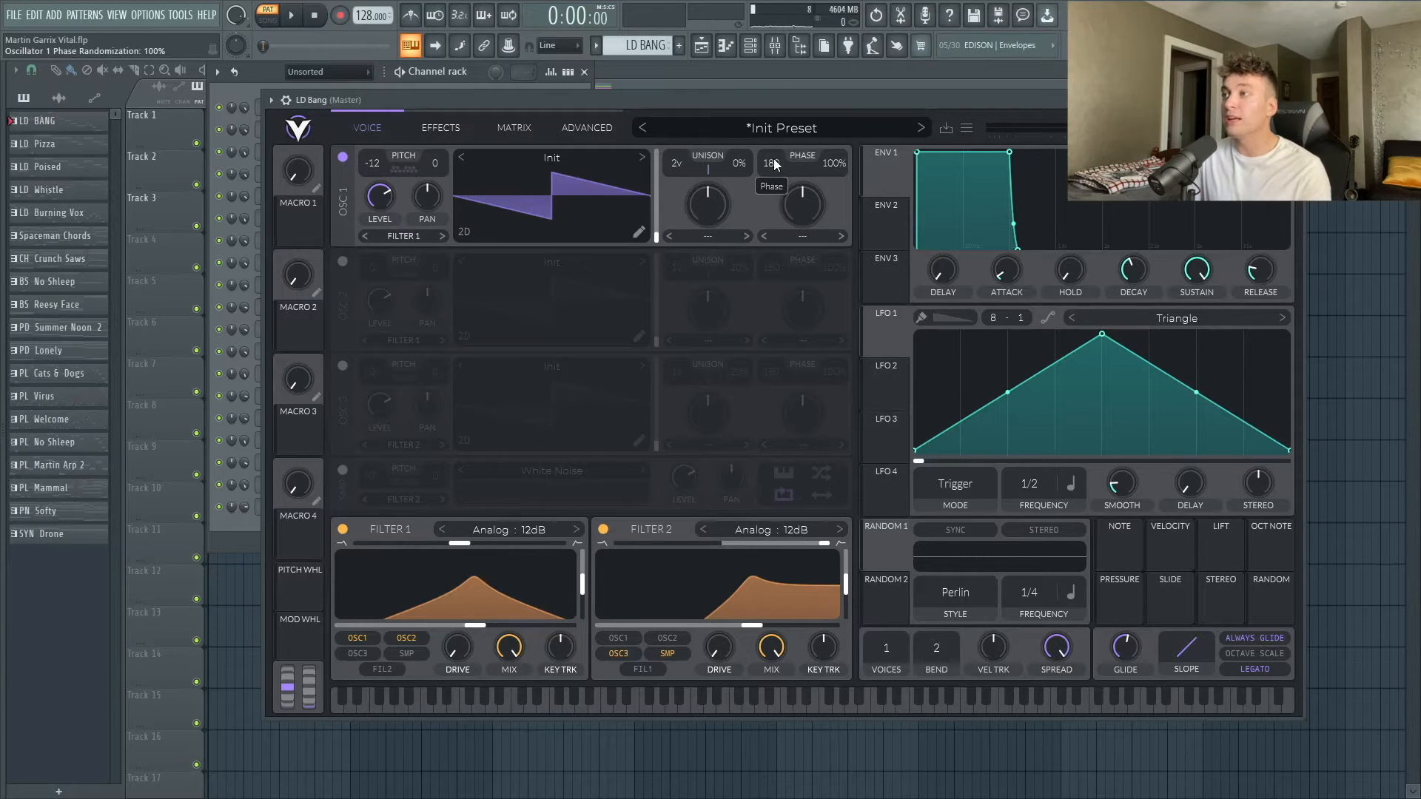
{"action": "left_click_drag", "start_coordinate": [774, 163], "coordinate": [776, 484]}
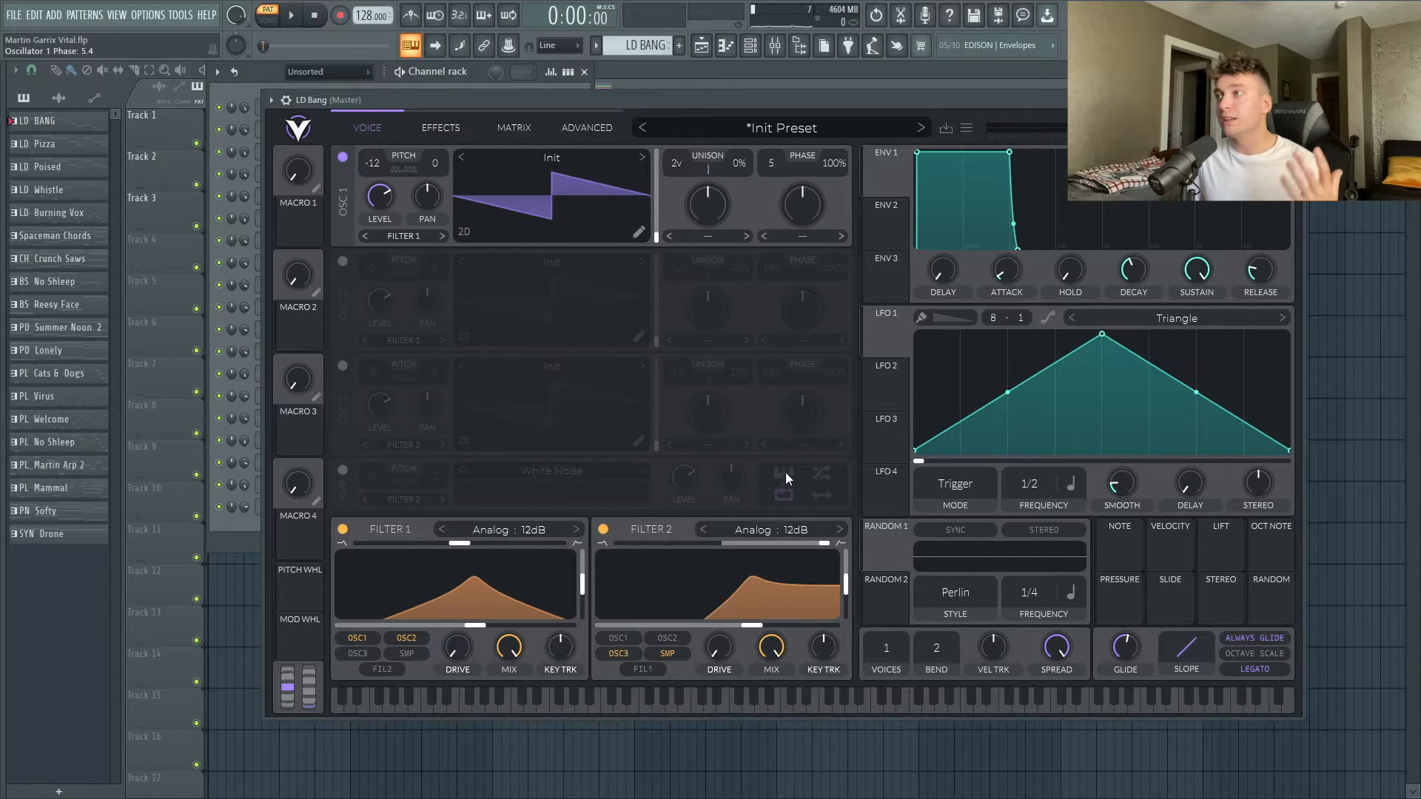
{"action": "double_click", "coordinate": [832, 162]}
{"action": "double_click", "coordinate": [771, 163]}
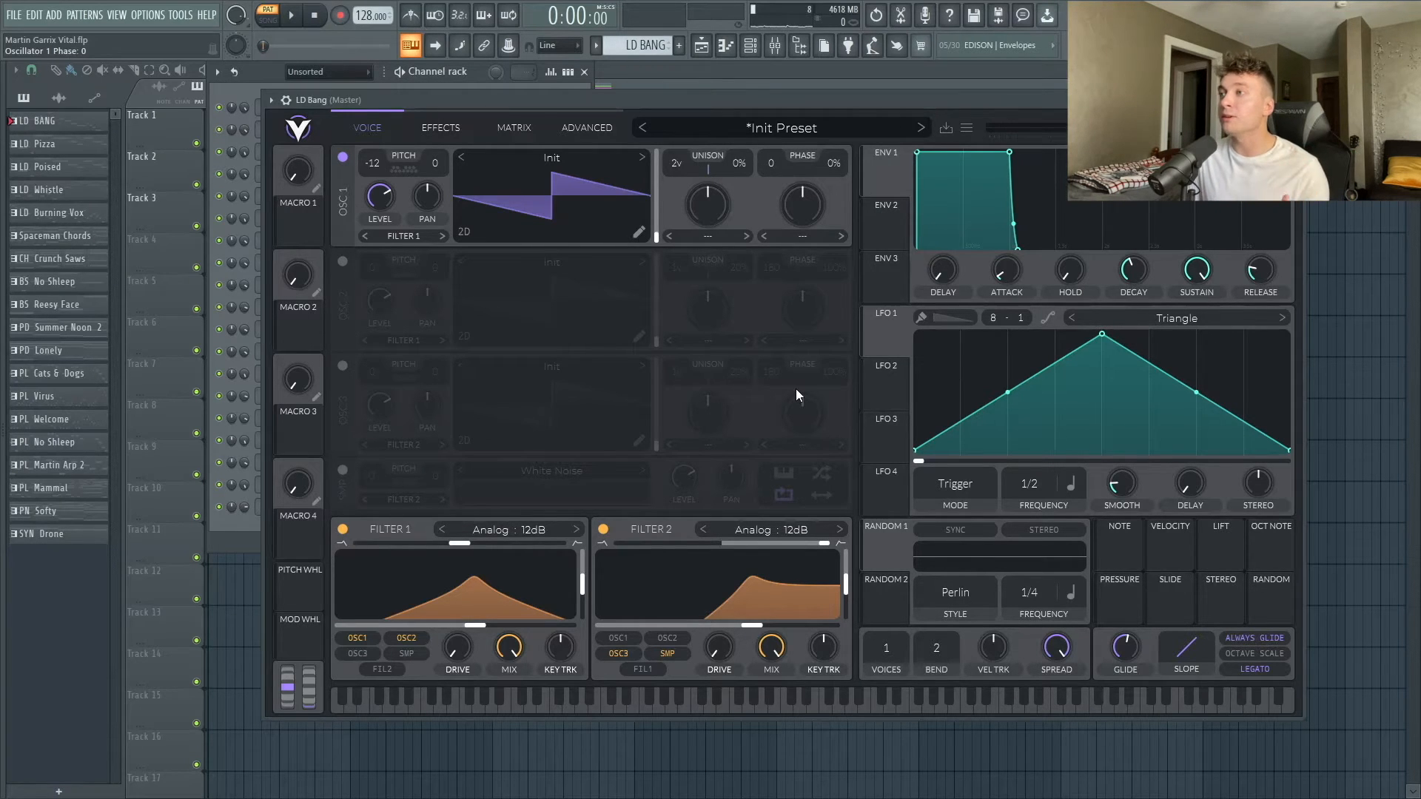
Enable Oscillator 2, transpose it to -12, and set 7 unison voices, phase 0 and phase randomization 0%.
{"action": "left_click", "coordinate": [342, 261]}
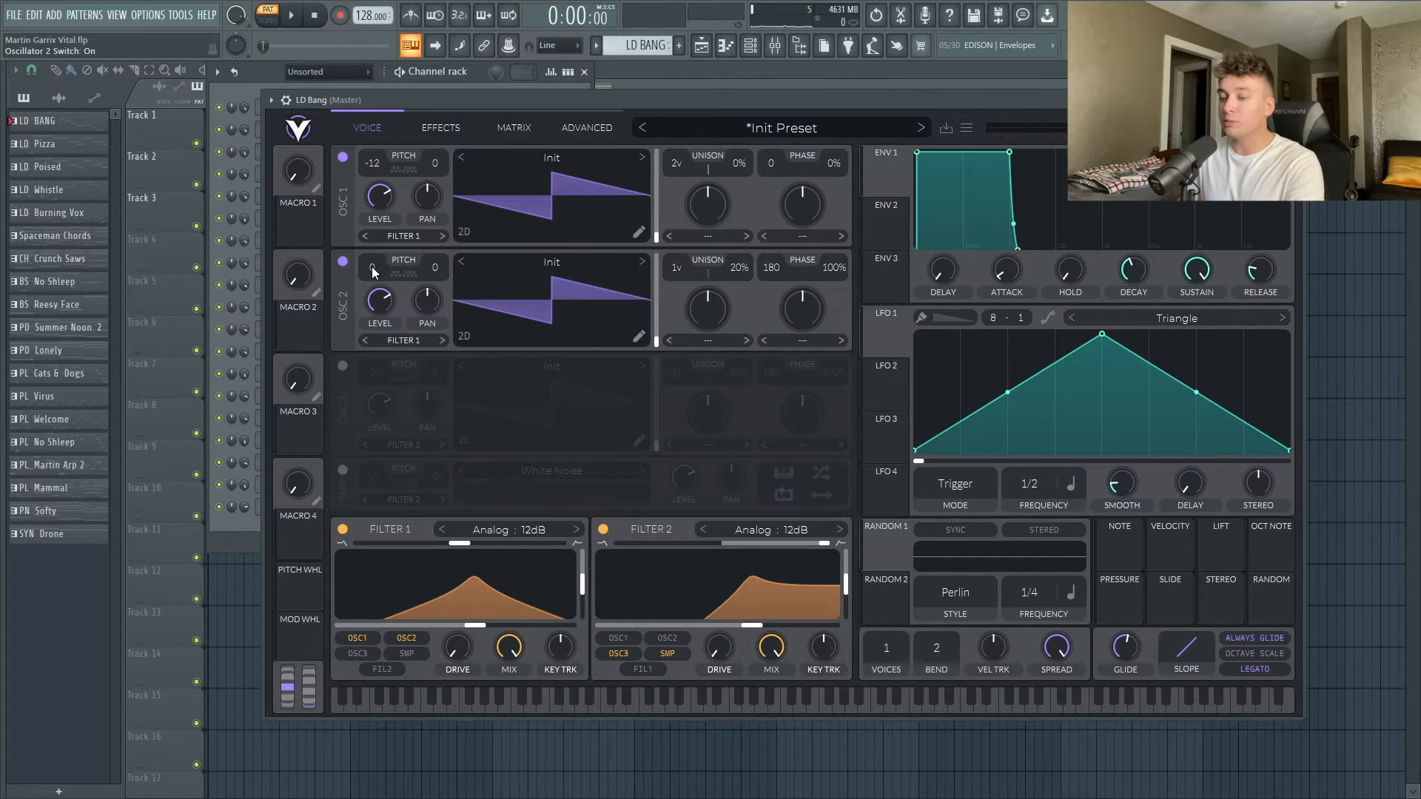
{"action": "left_click_drag", "start_coordinate": [368, 253], "coordinate": [369, 281]}
{"action": "left_click_drag", "start_coordinate": [687, 274], "coordinate": [690, 222]}
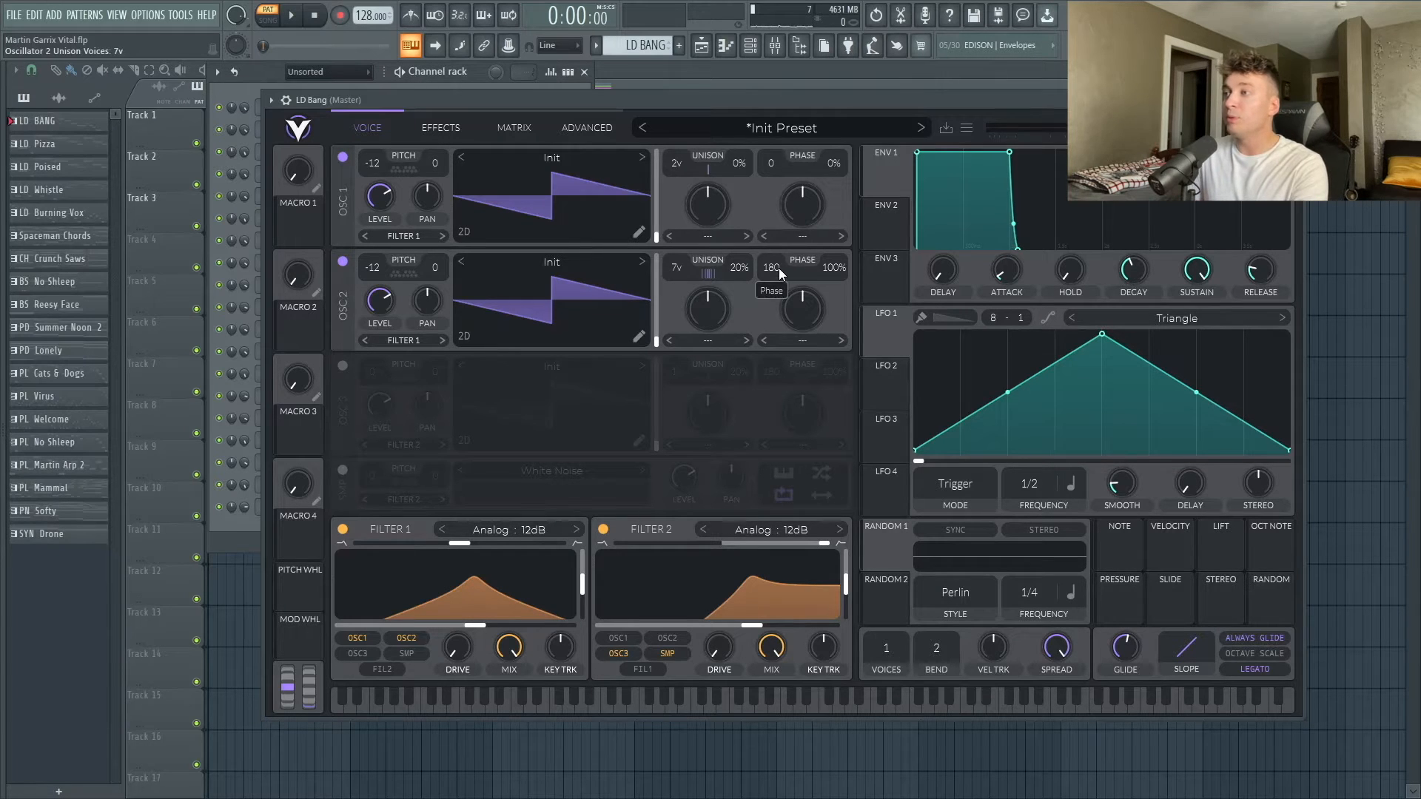
{"action": "left_click_drag", "start_coordinate": [779, 268], "coordinate": [823, 406]}
{"action": "left_click_drag", "start_coordinate": [820, 301], "coordinate": [839, 315]}
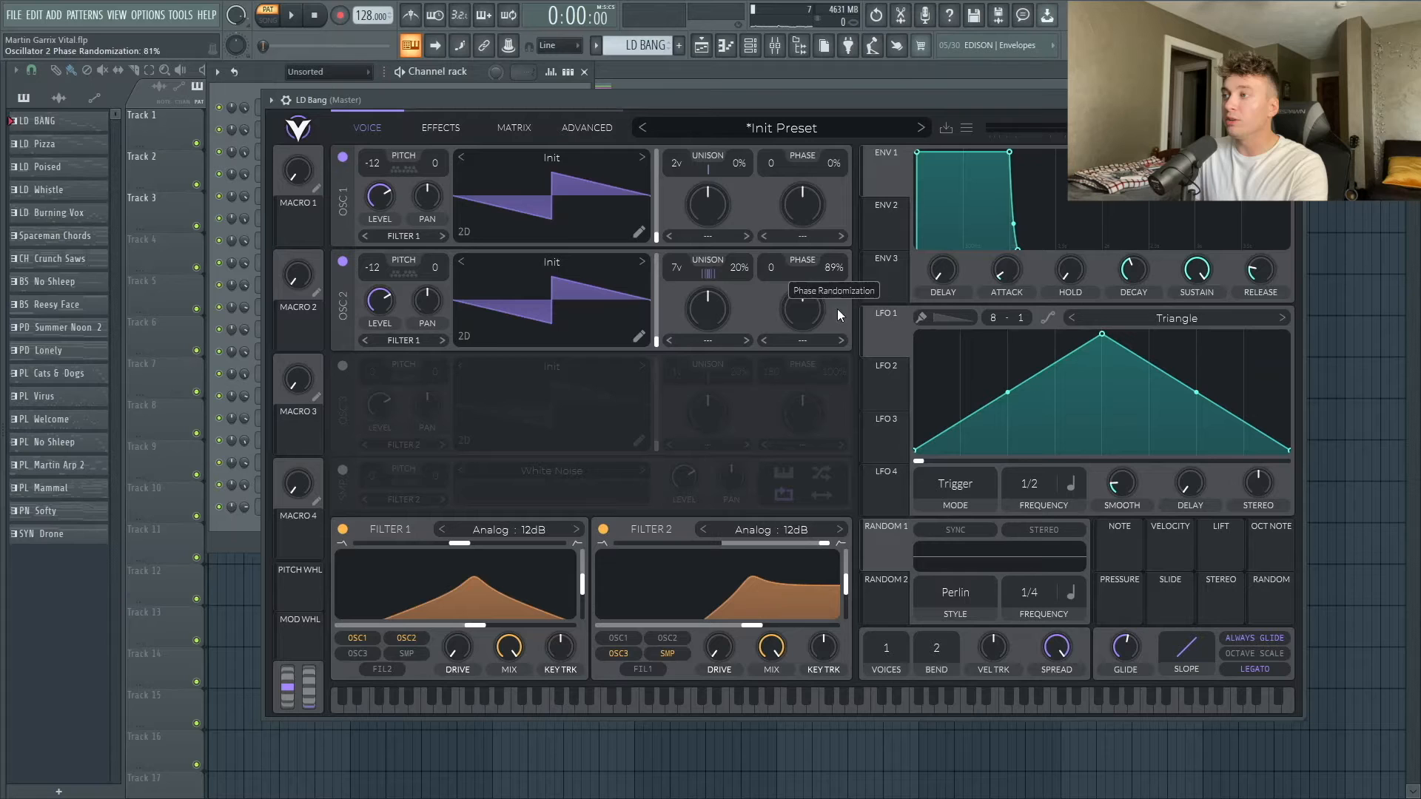
Play the pattern with Oscillator 2 soloed, and switch to Oscillator 1 alone before stopping playback.
{"action": "left_click", "coordinate": [343, 156]}
{"action": "key", "text": "space"}
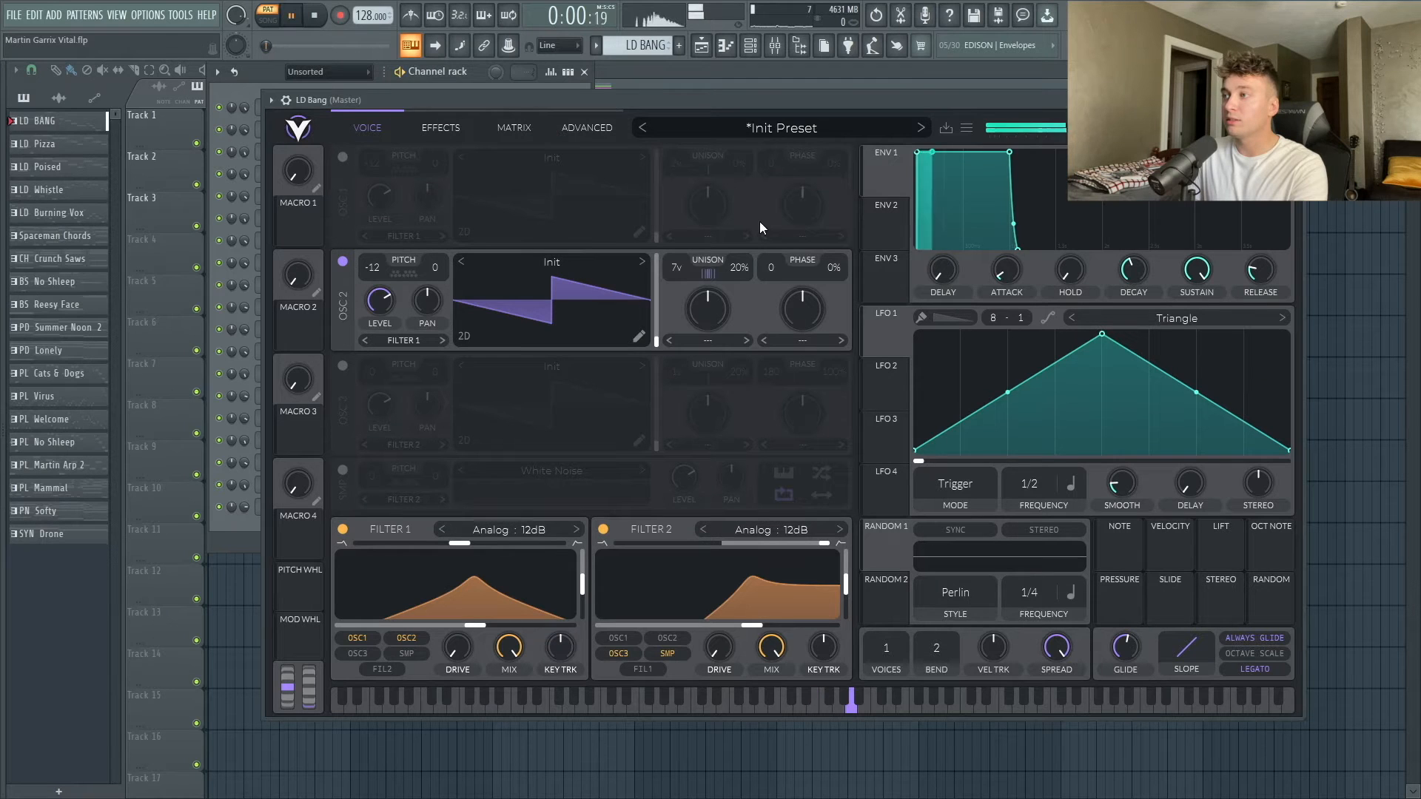
{"action": "left_click", "coordinate": [341, 158]}
{"action": "left_click", "coordinate": [342, 261]}
{"action": "key", "text": "space"}
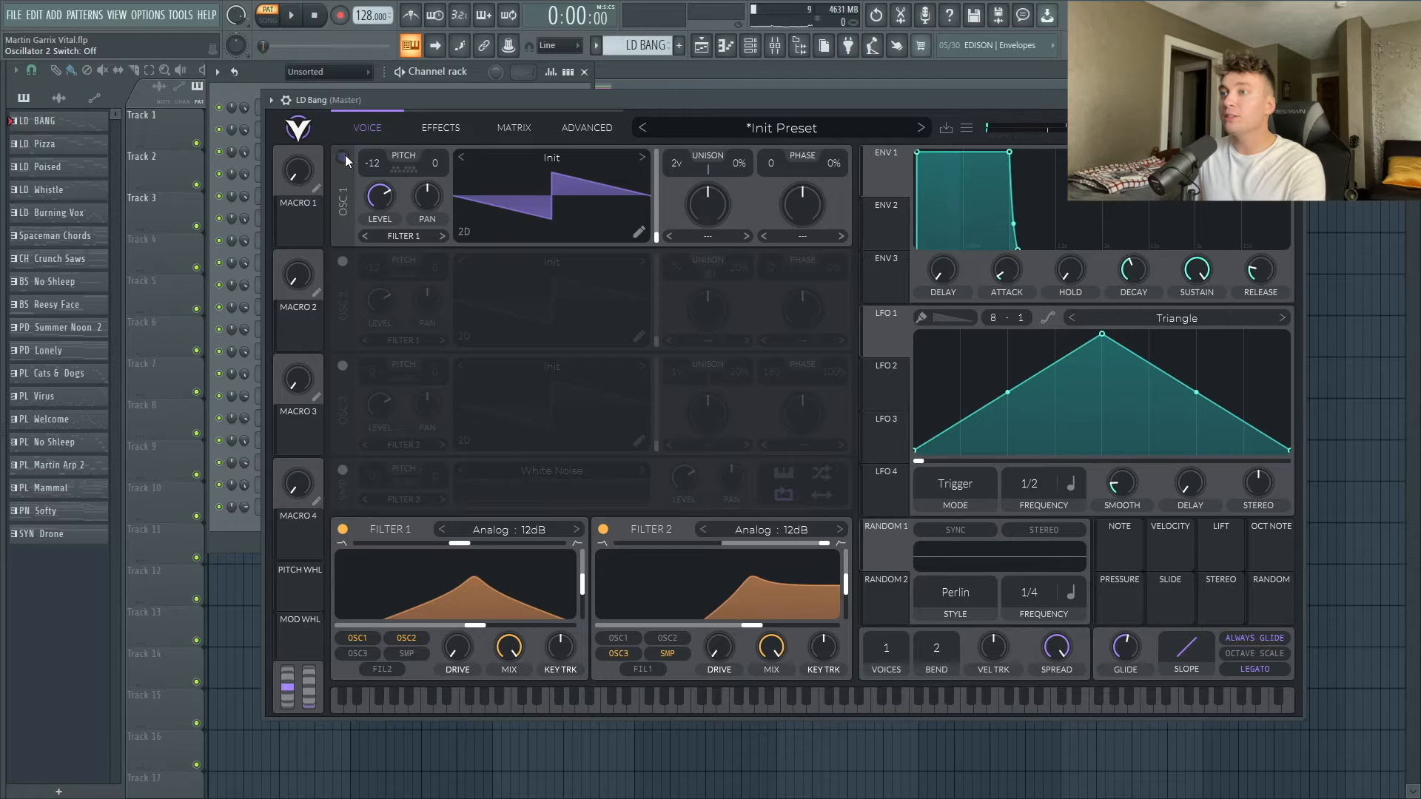
Enable only Oscillator 3, transpose it to -12, give it 8 unison voices with 26% detune, and play the pattern.
{"action": "left_click", "coordinate": [344, 156]}
{"action": "left_click", "coordinate": [343, 362]}
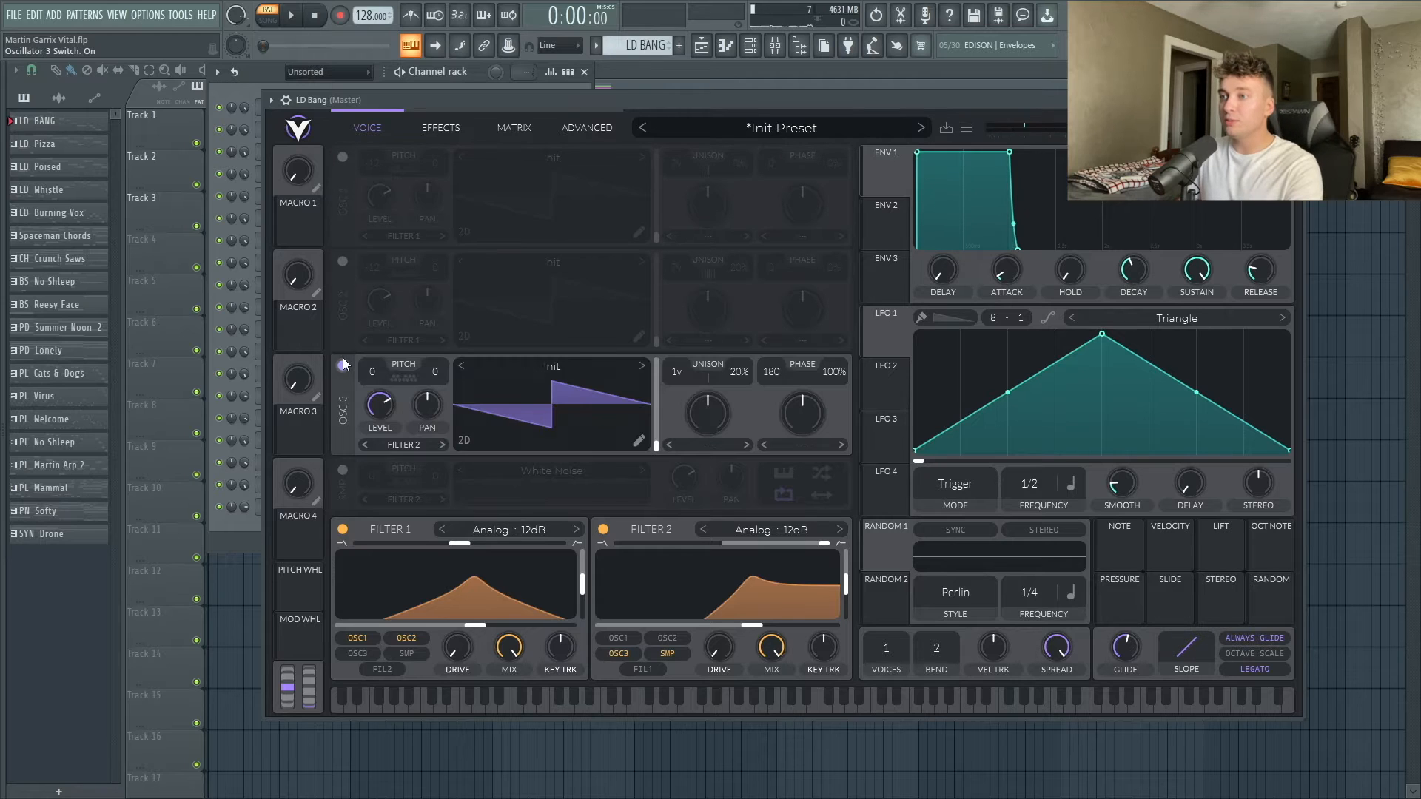
{"action": "scroll", "coordinate": [374, 376], "scroll_direction": "down", "scroll_amount": 12}
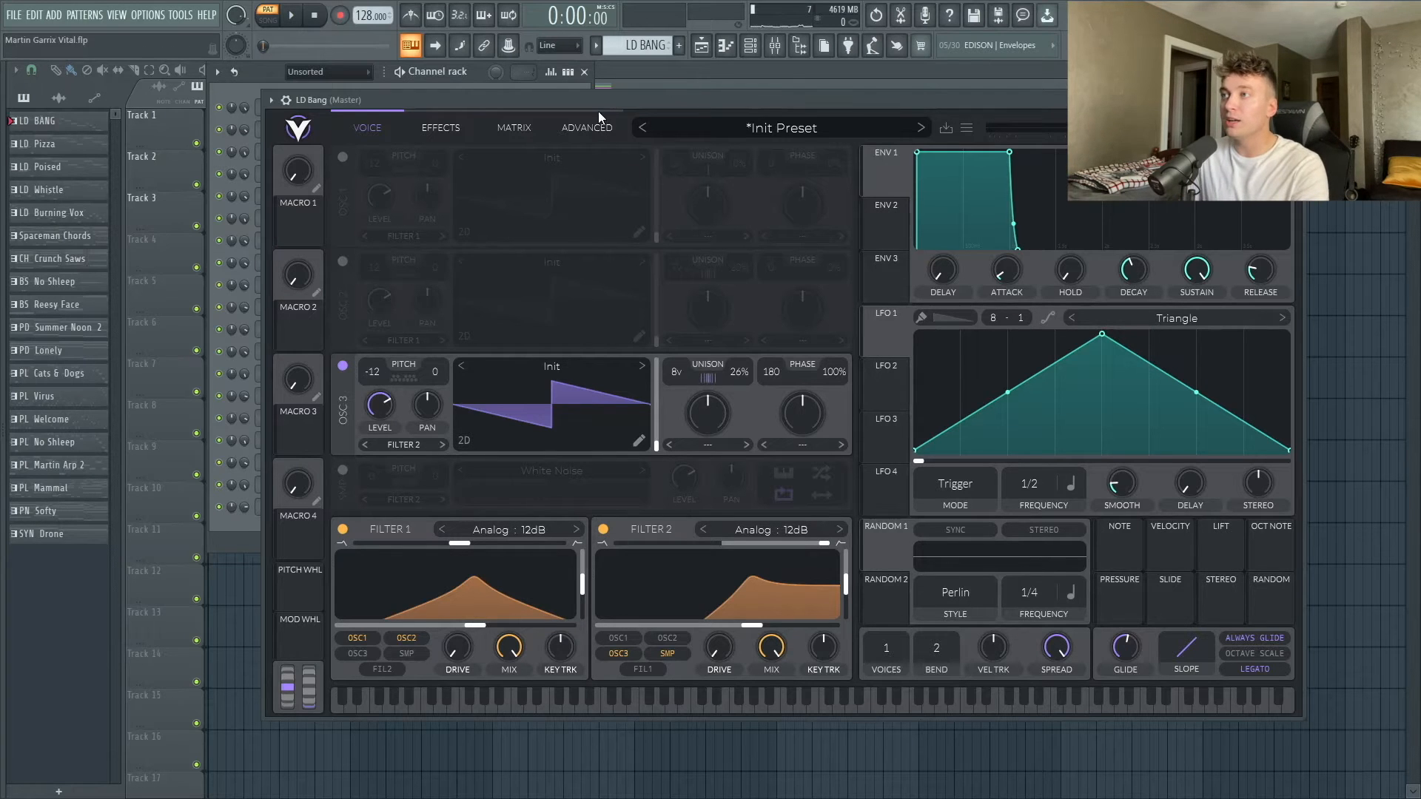
{"action": "key", "text": "space"}
{"action": "left_click_drag", "start_coordinate": [739, 376], "coordinate": [743, 379]}
Switch Oscillators 2 and 1 back on during playback to layer all three oscillators, and stop the pattern.
{"action": "left_click", "coordinate": [342, 260]}
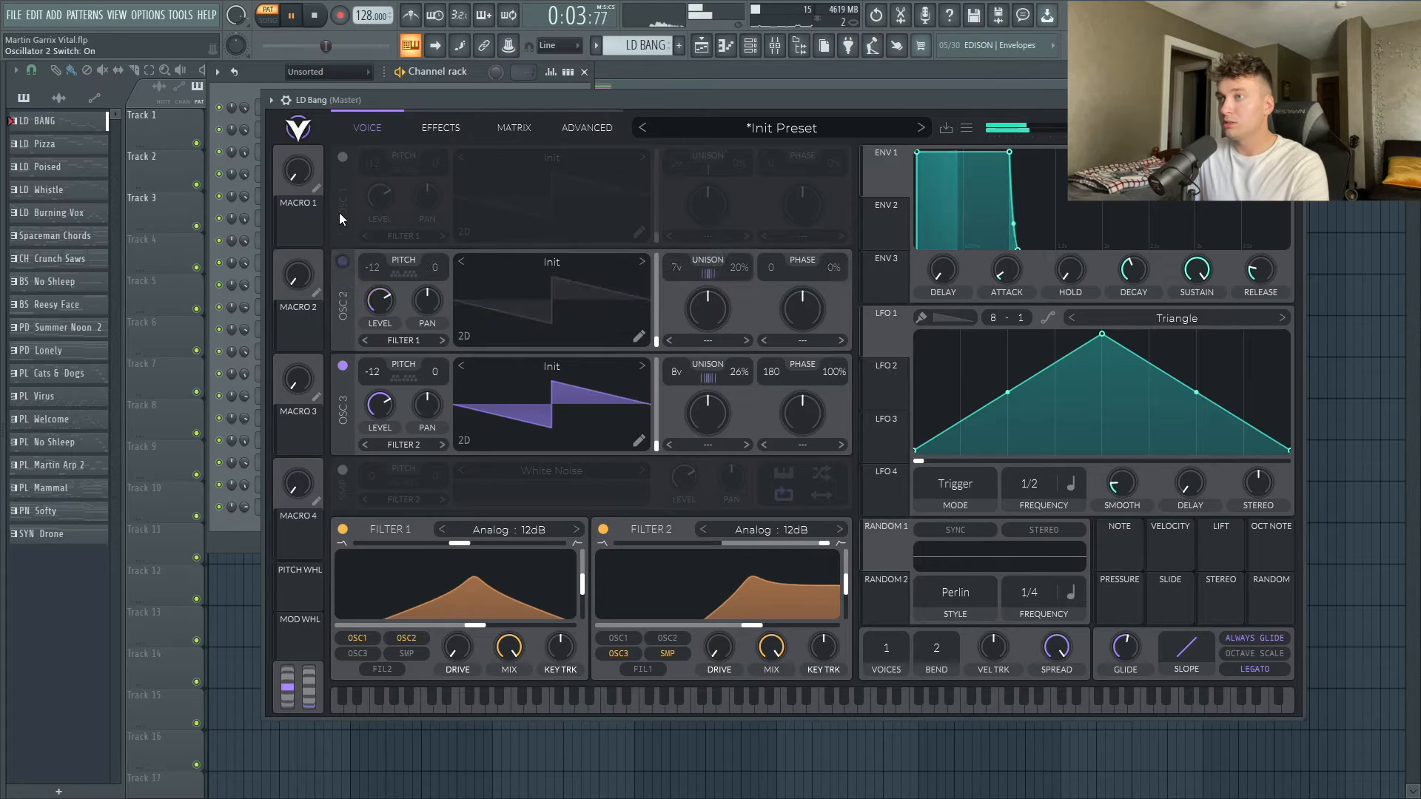
{"action": "left_click", "coordinate": [342, 157]}
{"action": "key", "text": "space"}
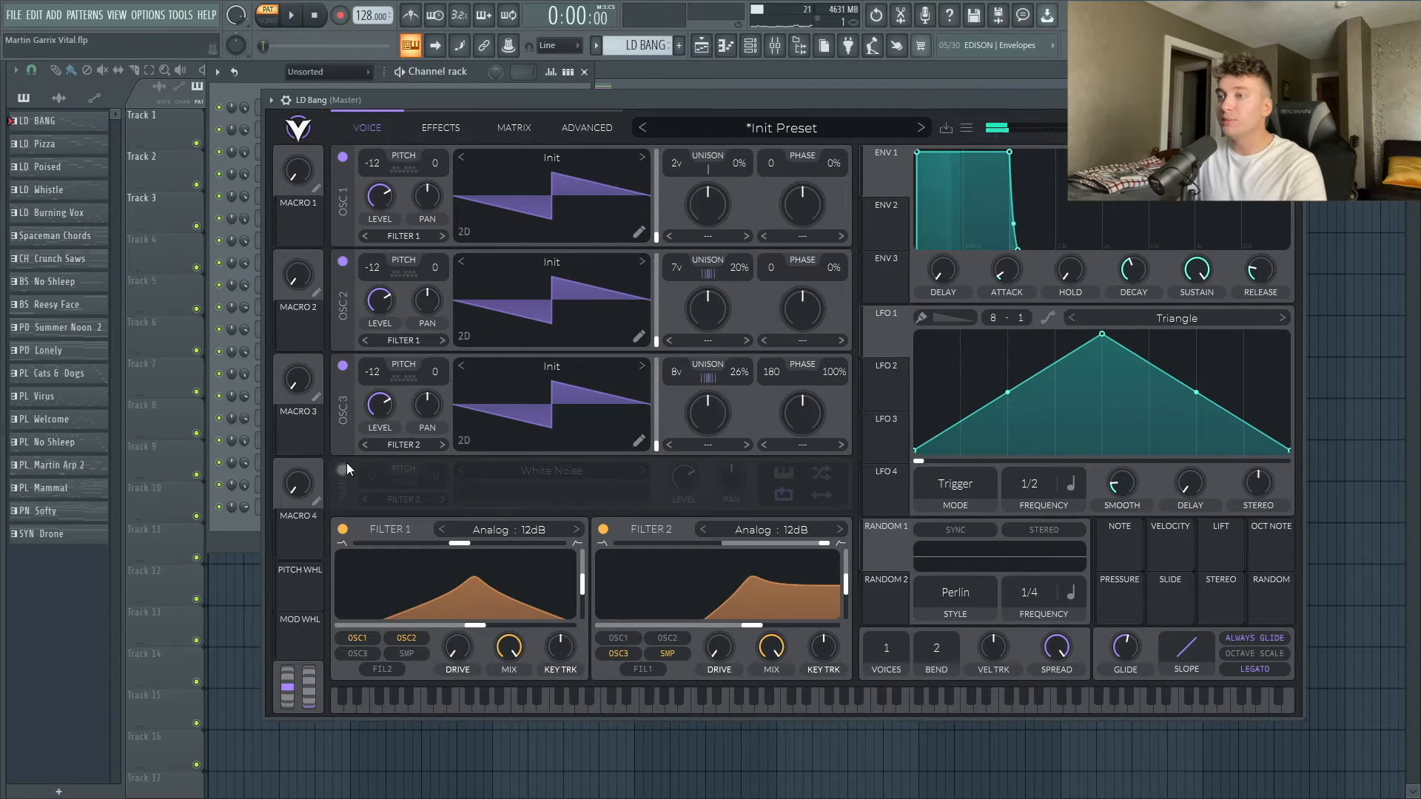
Enable the White Noise sampler, fine-tune its level and play the full layered sound.
{"action": "left_click", "coordinate": [342, 469]}
{"action": "key", "text": "space"}
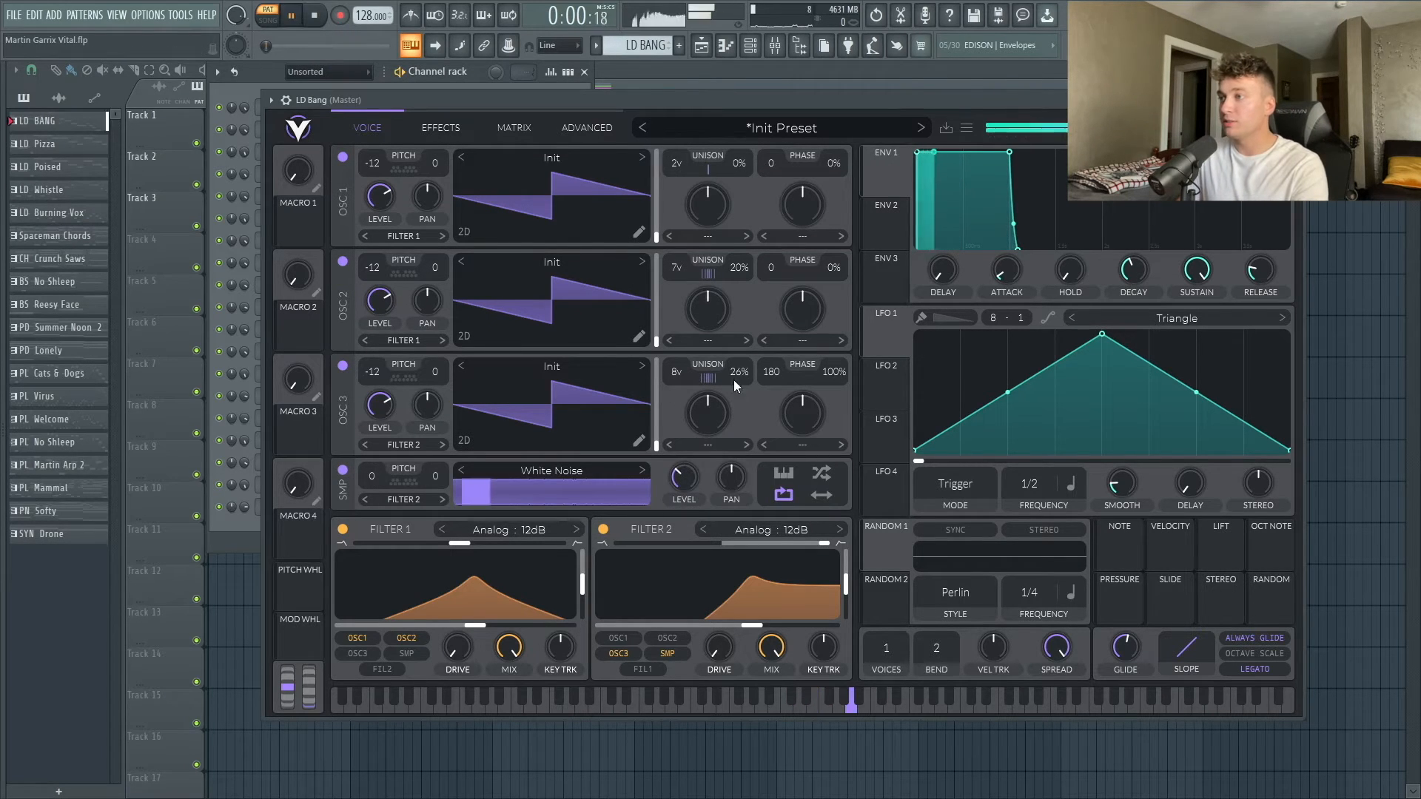
{"action": "left_click_drag", "start_coordinate": [688, 482], "coordinate": [688, 486]}
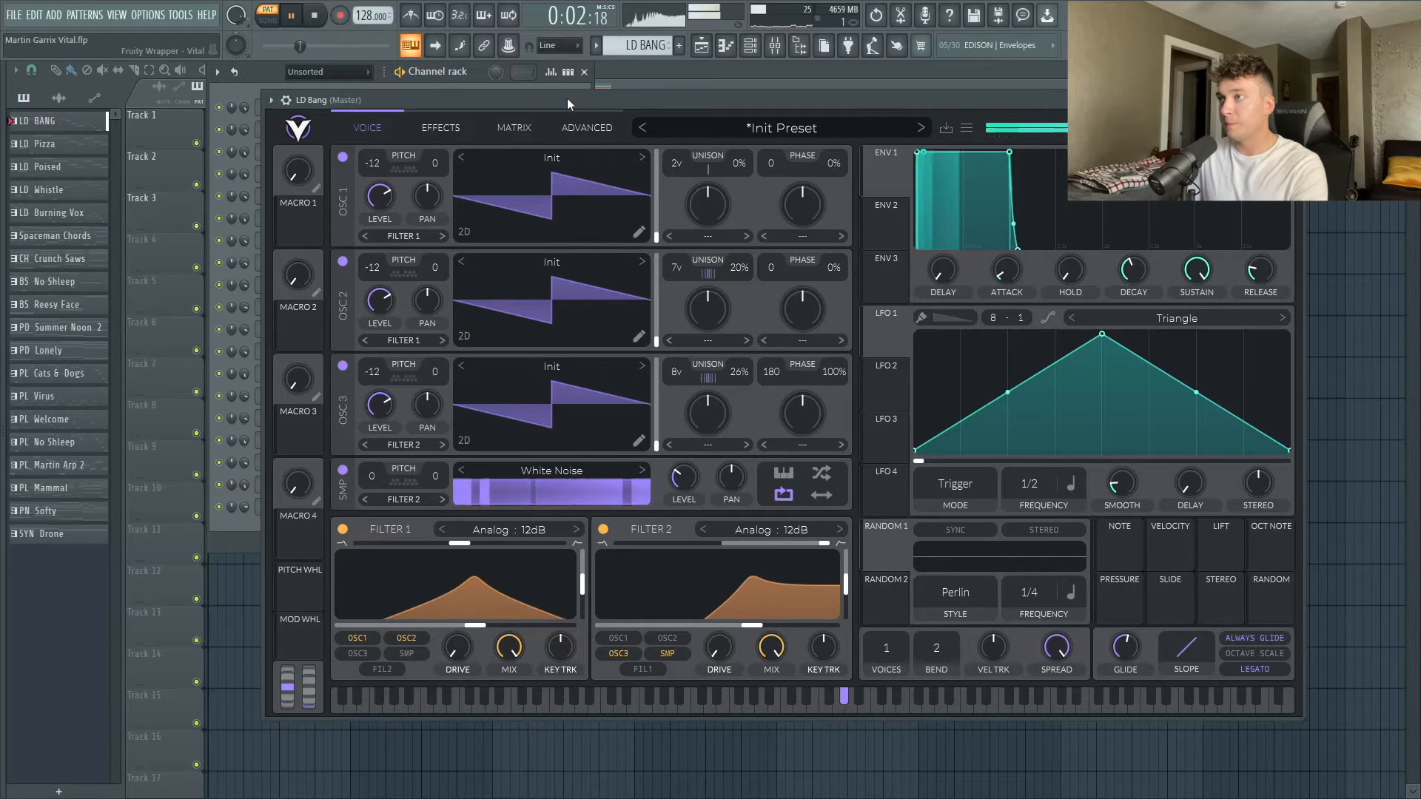
{"action": "key", "text": "space"}
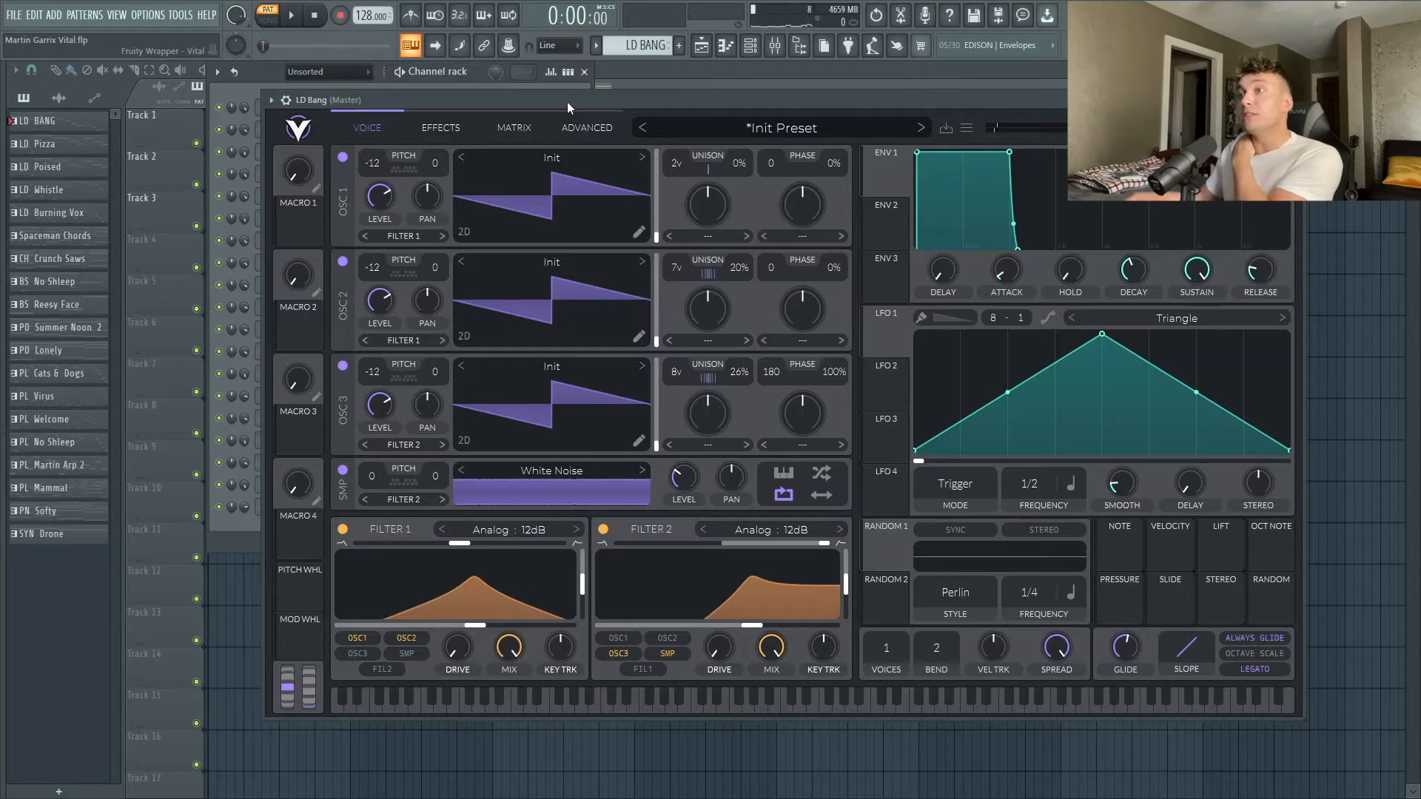
Enable the multiband Compressor effect and raise its attack to 61% while the pattern plays.
{"action": "left_click", "coordinate": [467, 132]}
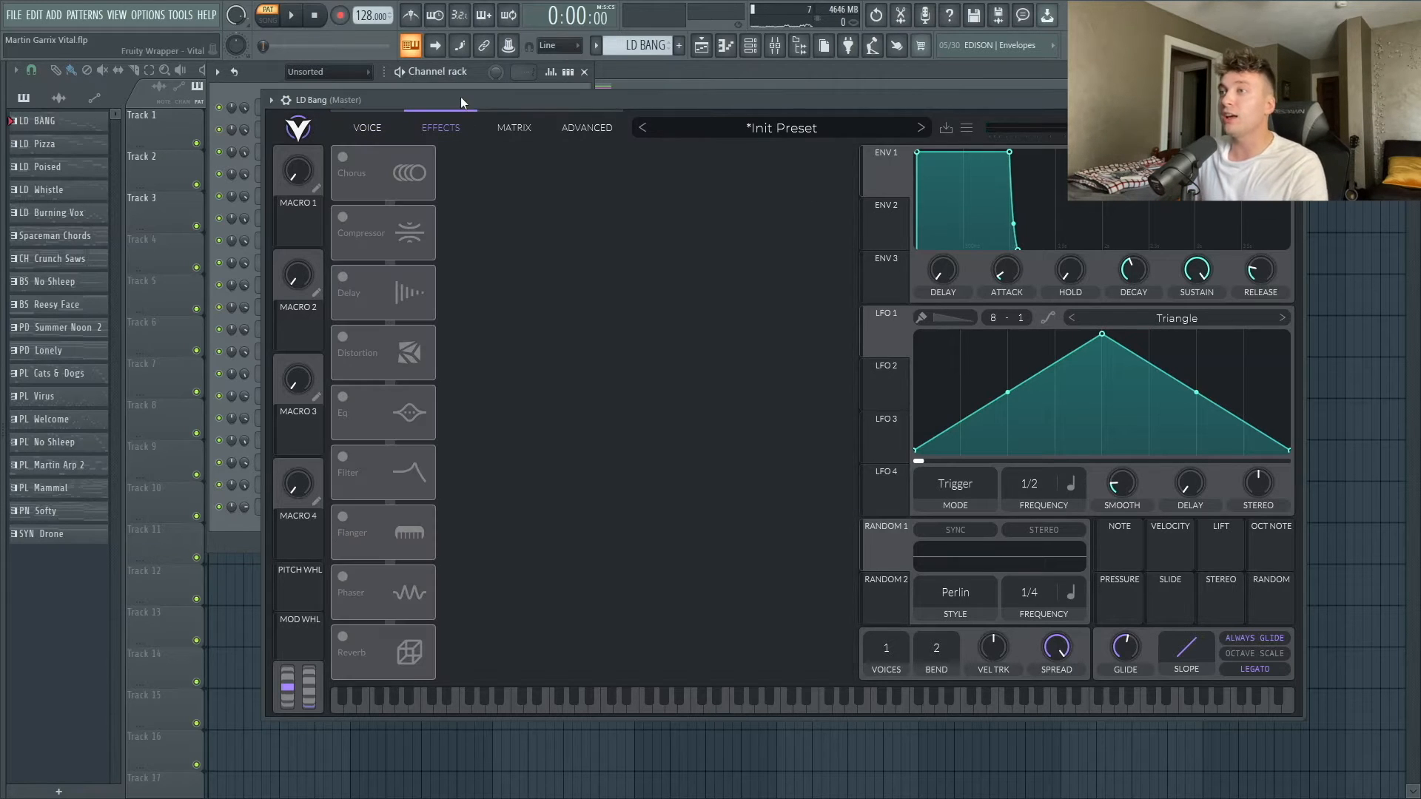
{"action": "left_click", "coordinate": [343, 216]}
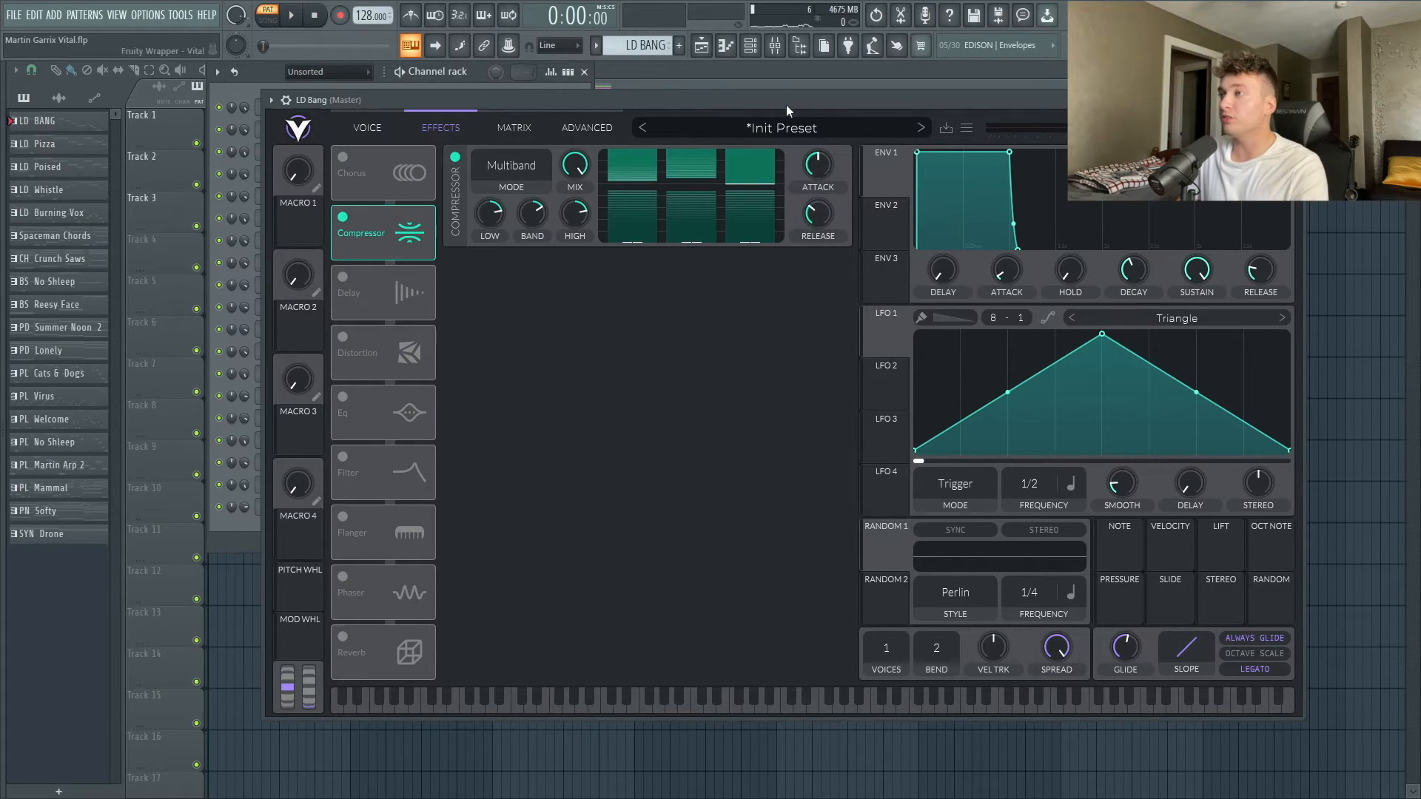
{"action": "left_click_drag", "start_coordinate": [787, 105], "coordinate": [787, 109]}
{"action": "key", "text": "space"}
{"action": "left_click_drag", "start_coordinate": [818, 213], "coordinate": [820, 159]}
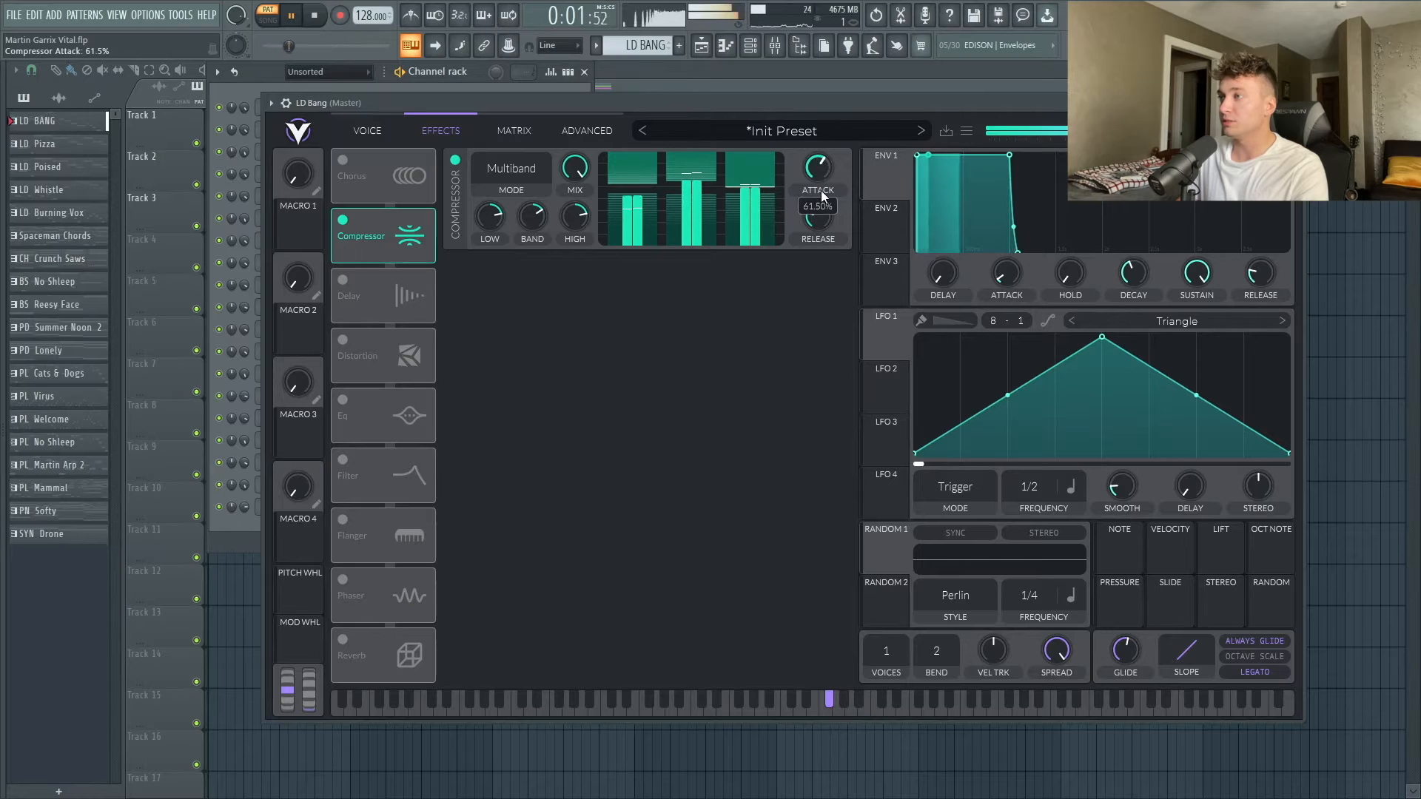
{"action": "key", "text": "space"}
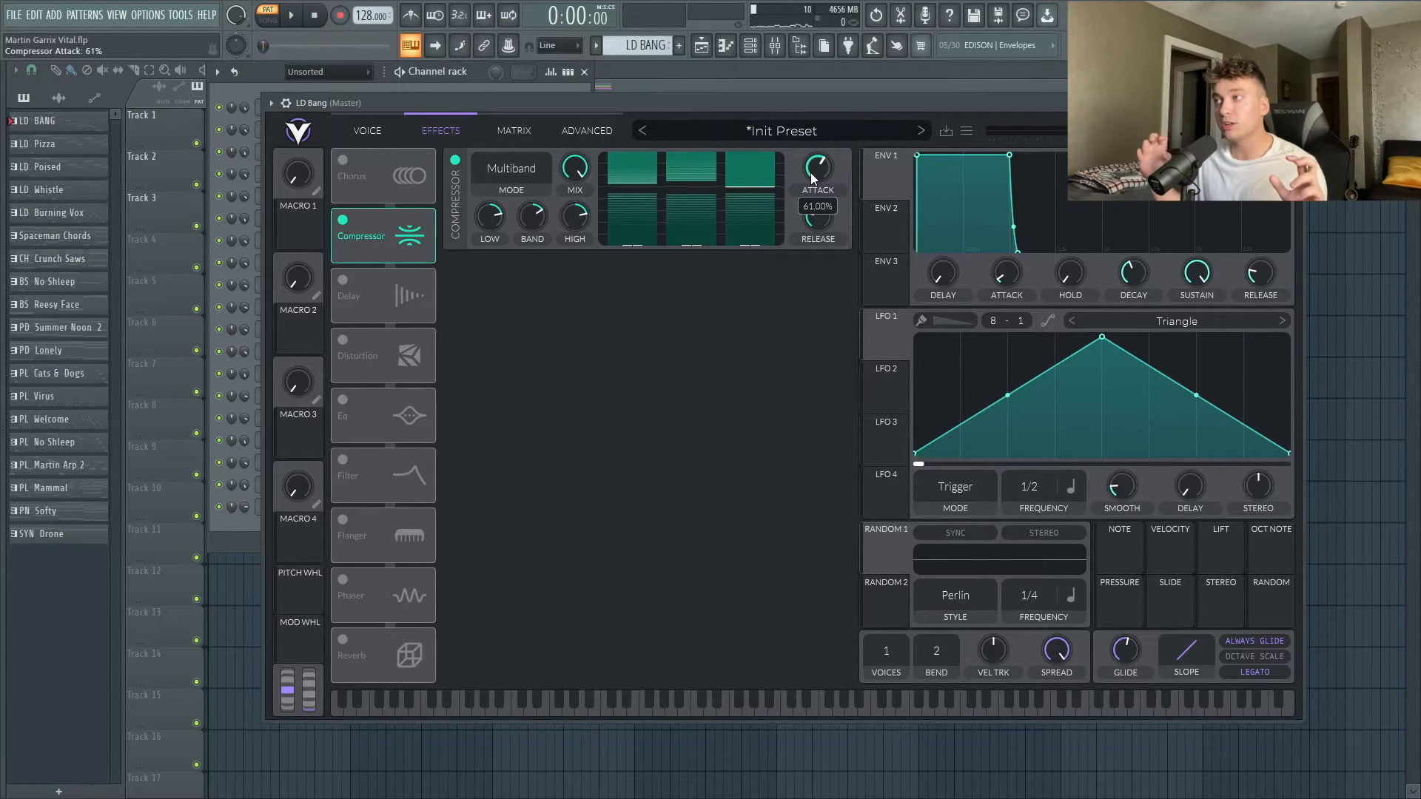
Enable the Soft Clip Distortion effect, adjust its drive and play the pattern.
{"action": "left_click", "coordinate": [343, 340]}
{"action": "left_click_drag", "start_coordinate": [721, 262], "coordinate": [716, 290]}
{"action": "key", "text": "space"}
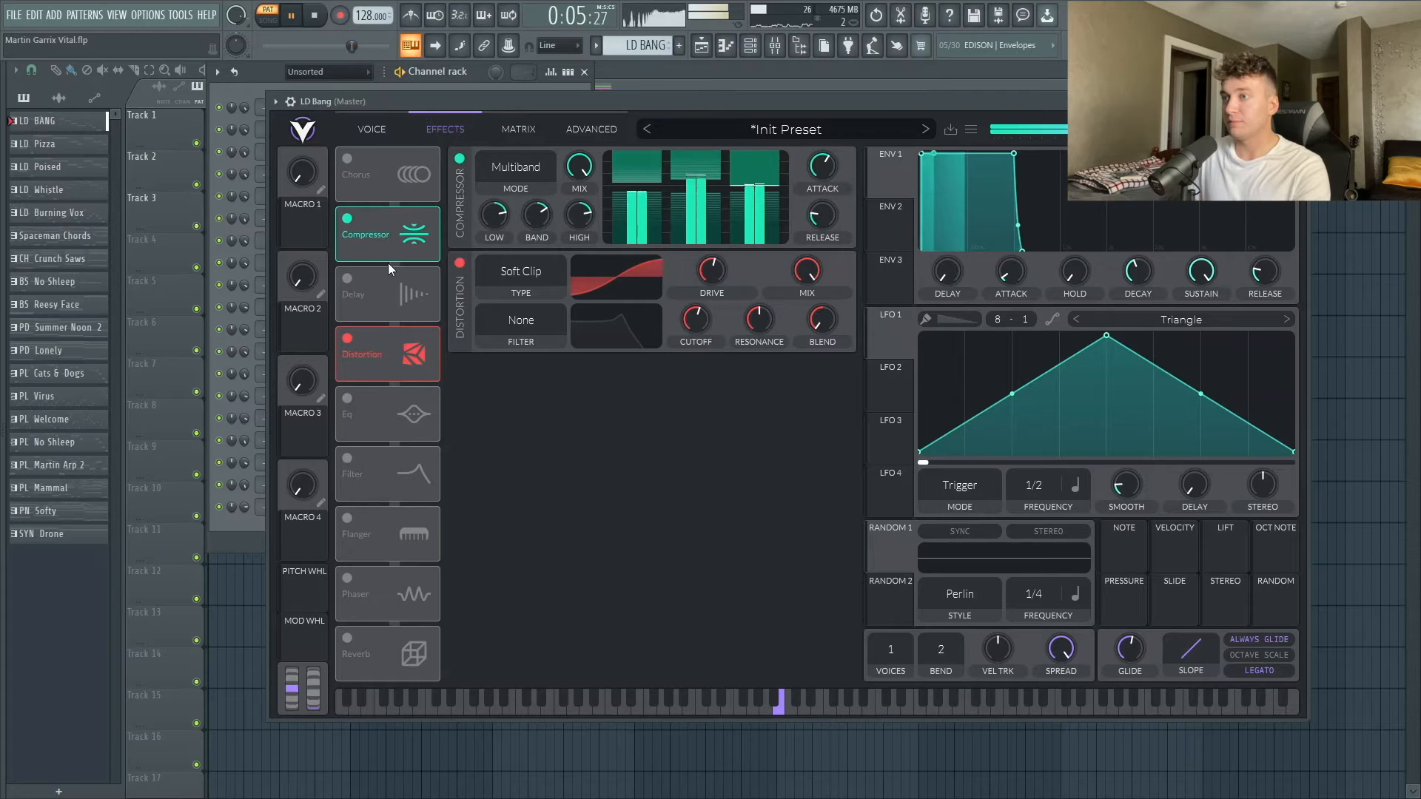
{"action": "key", "text": "space"}
Enable the EQ and Reverb effects, and switch the EQ's low band to a high-pass shape.
{"action": "left_click", "coordinate": [346, 397]}
{"action": "left_click", "coordinate": [348, 637]}
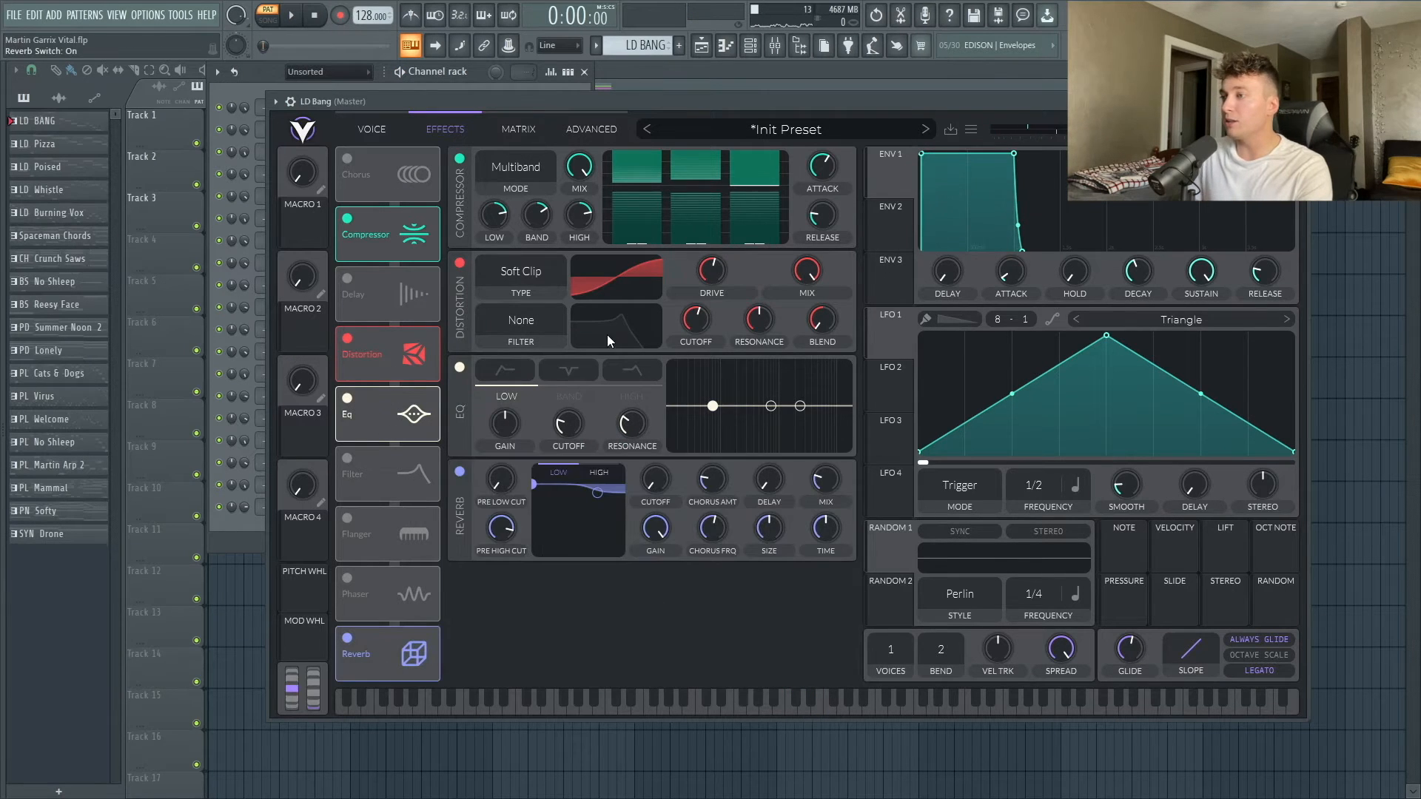
{"action": "left_click", "coordinate": [505, 370]}
Set the reverb time to about 1.45 seconds, adjust its mix and play the pattern.
{"action": "mouse_move", "coordinate": [823, 532]}
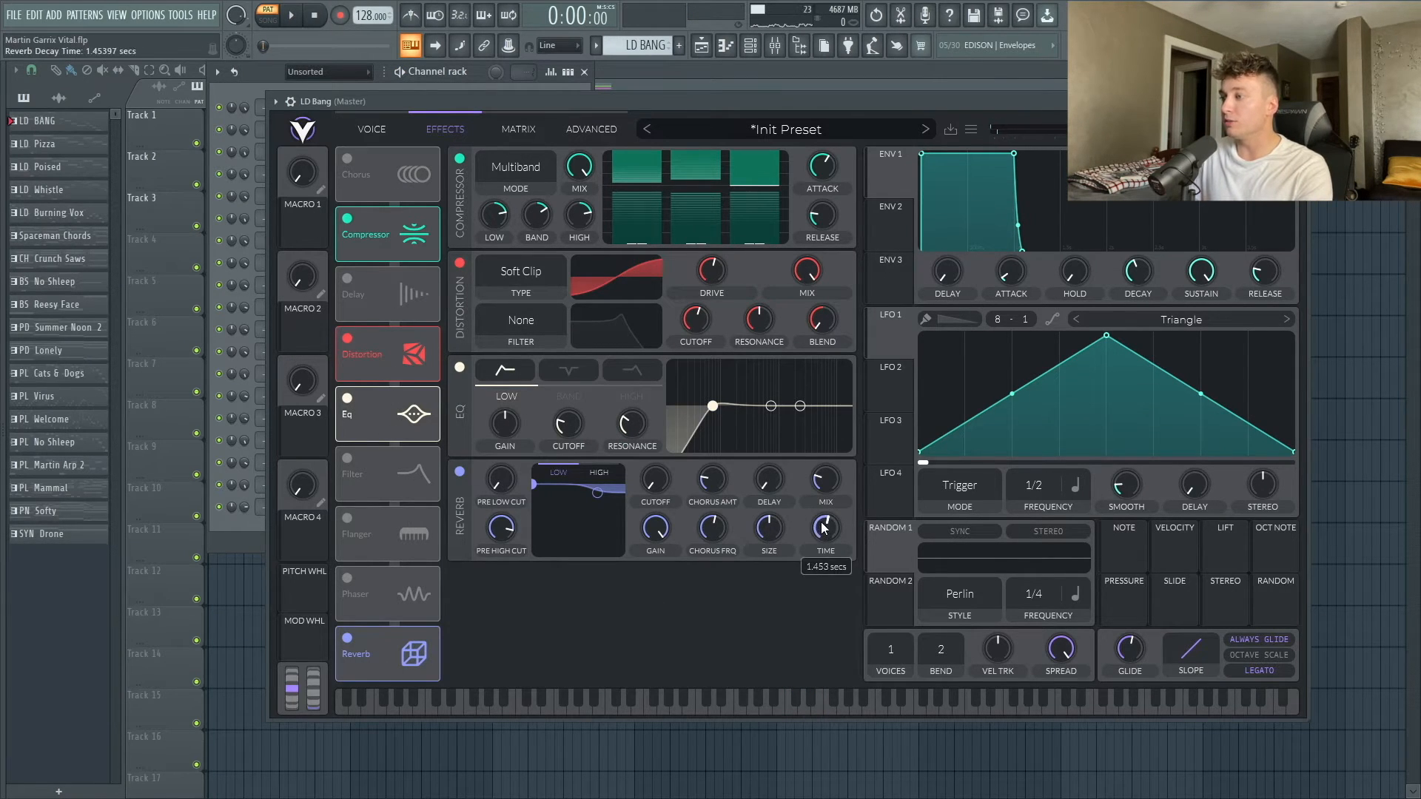
{"action": "left_click_drag", "start_coordinate": [820, 484], "coordinate": [828, 515]}
{"action": "left_click_drag", "start_coordinate": [693, 103], "coordinate": [692, 111]}
{"action": "key", "text": "space"}
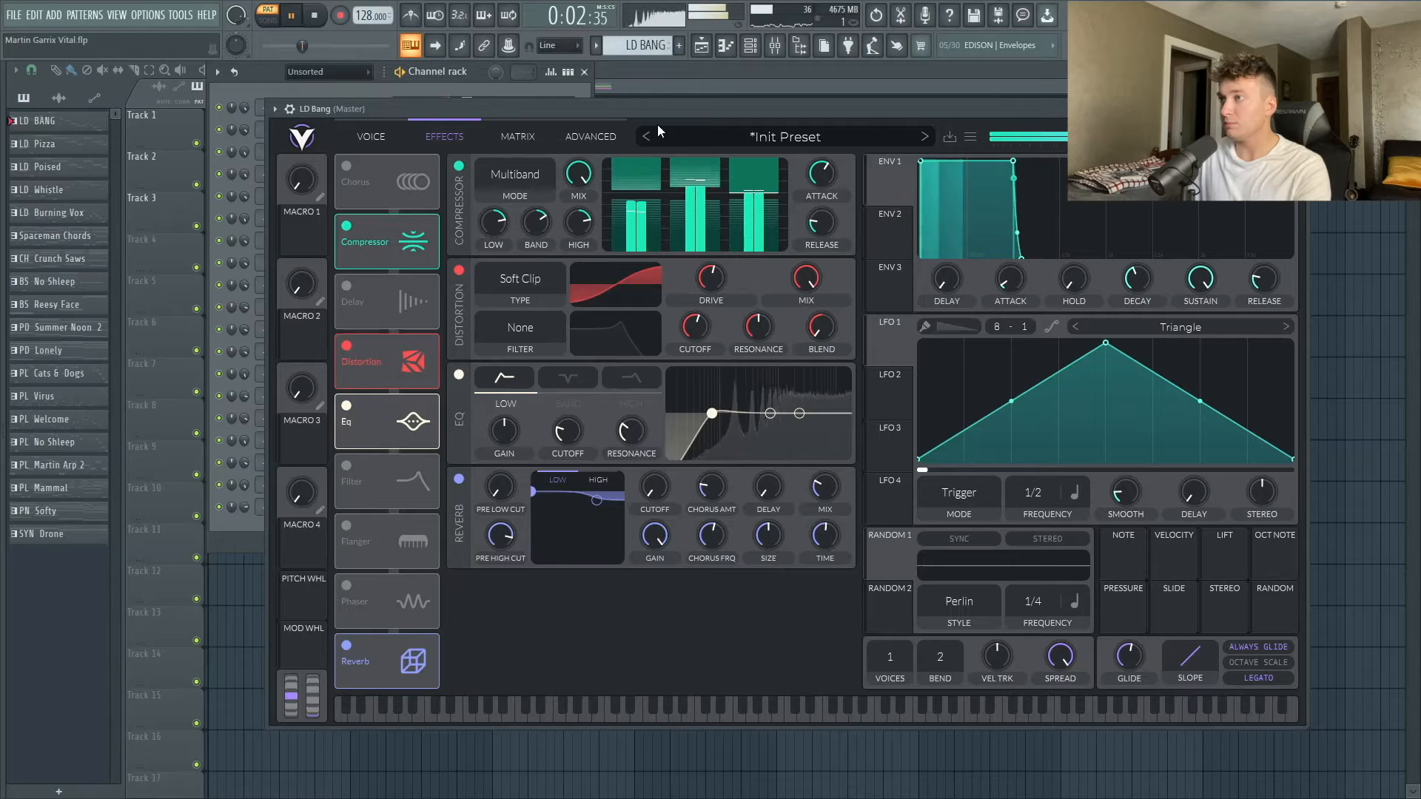
{"action": "key", "text": "space"}
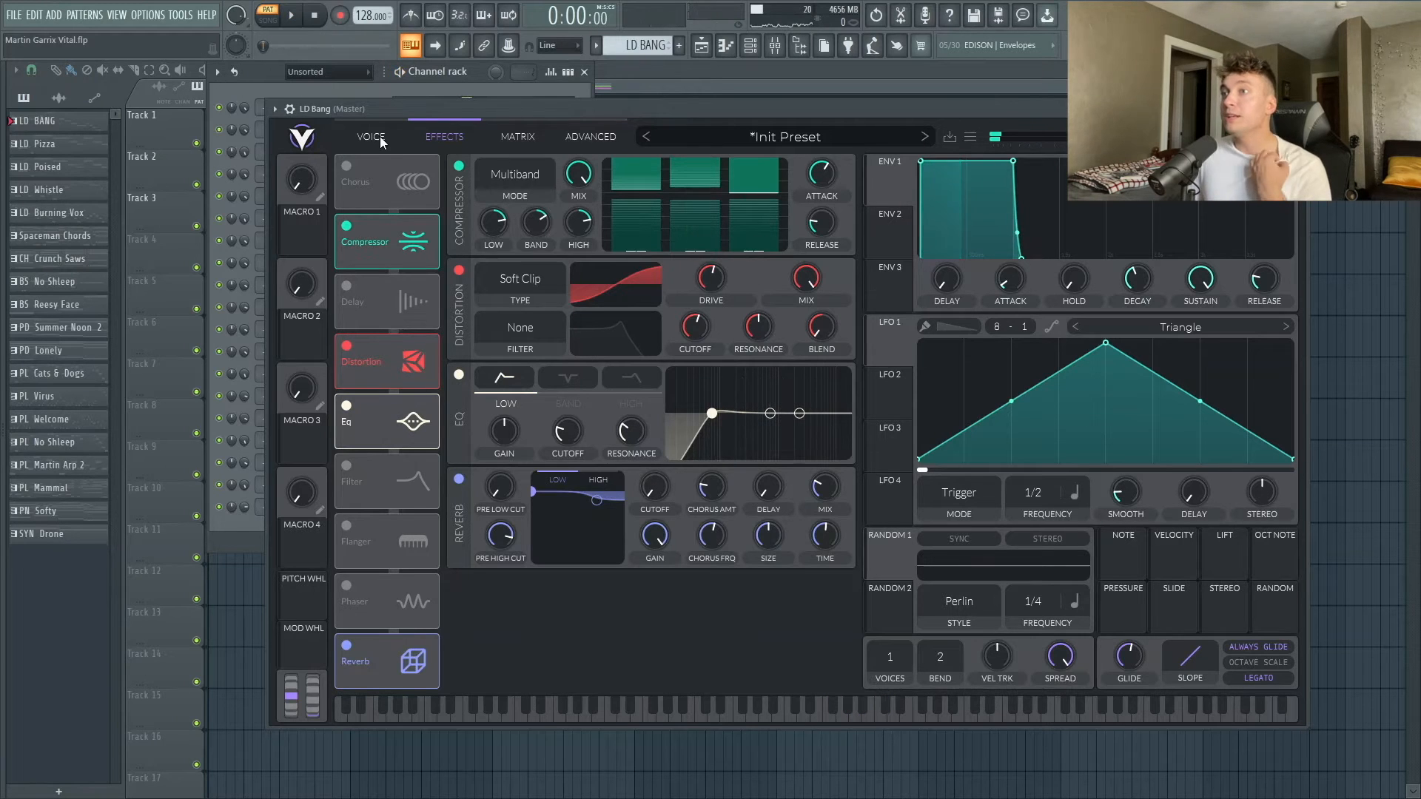
Shape Envelope 2 with no sustain and a decay of about 0.031 seconds, and set the noise sampler level to about 0.074.
{"action": "left_click", "coordinate": [379, 136]}
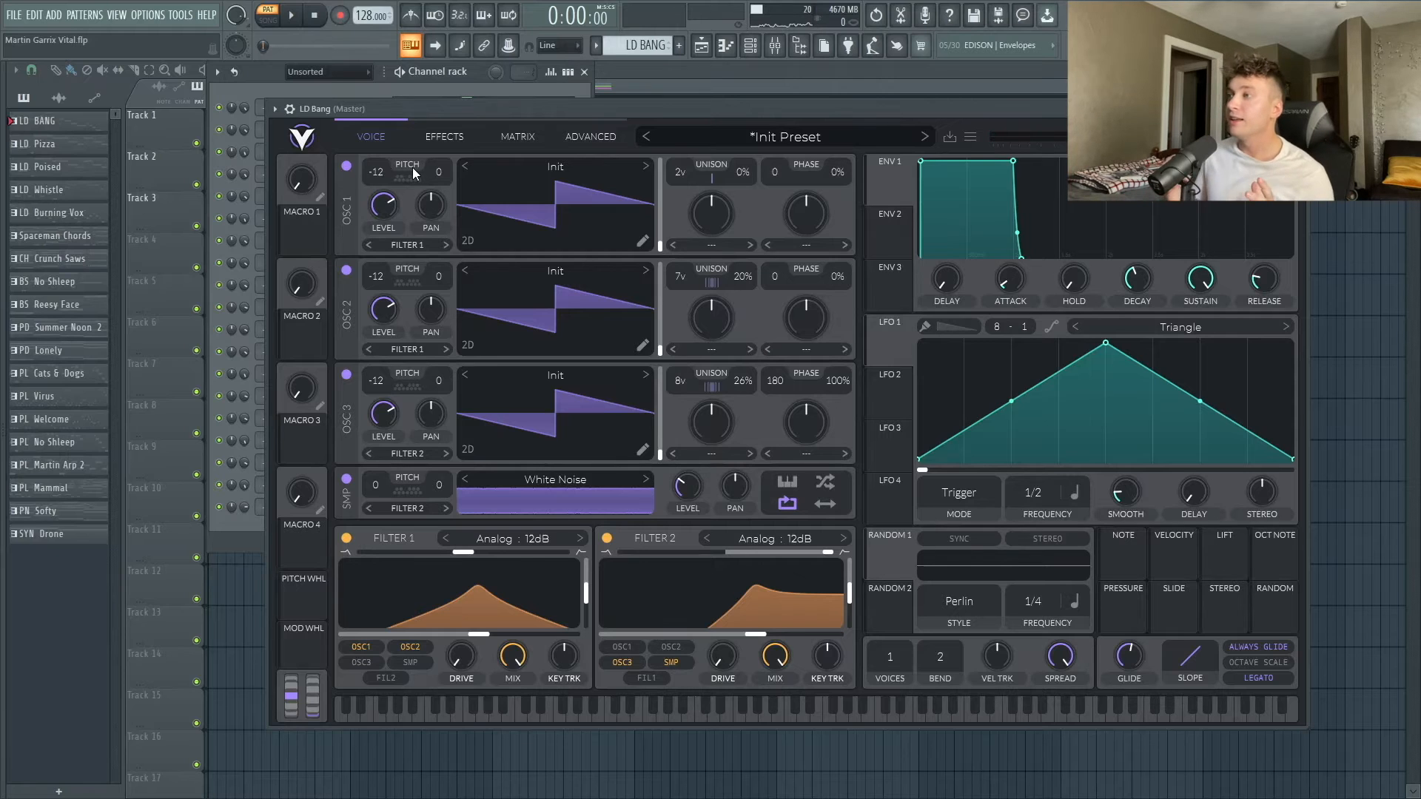
{"action": "left_click", "coordinate": [892, 214]}
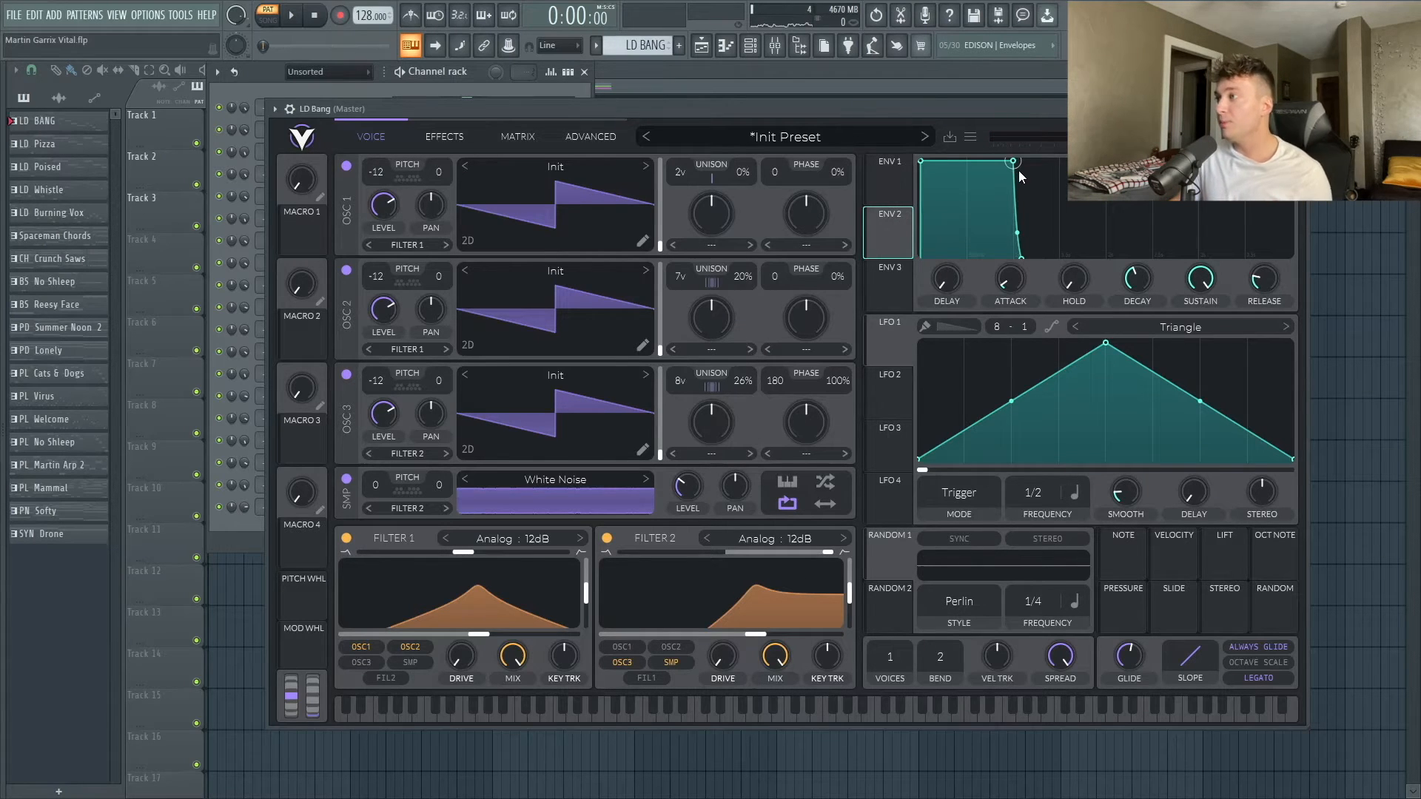
{"action": "left_click_drag", "start_coordinate": [1020, 176], "coordinate": [922, 289]}
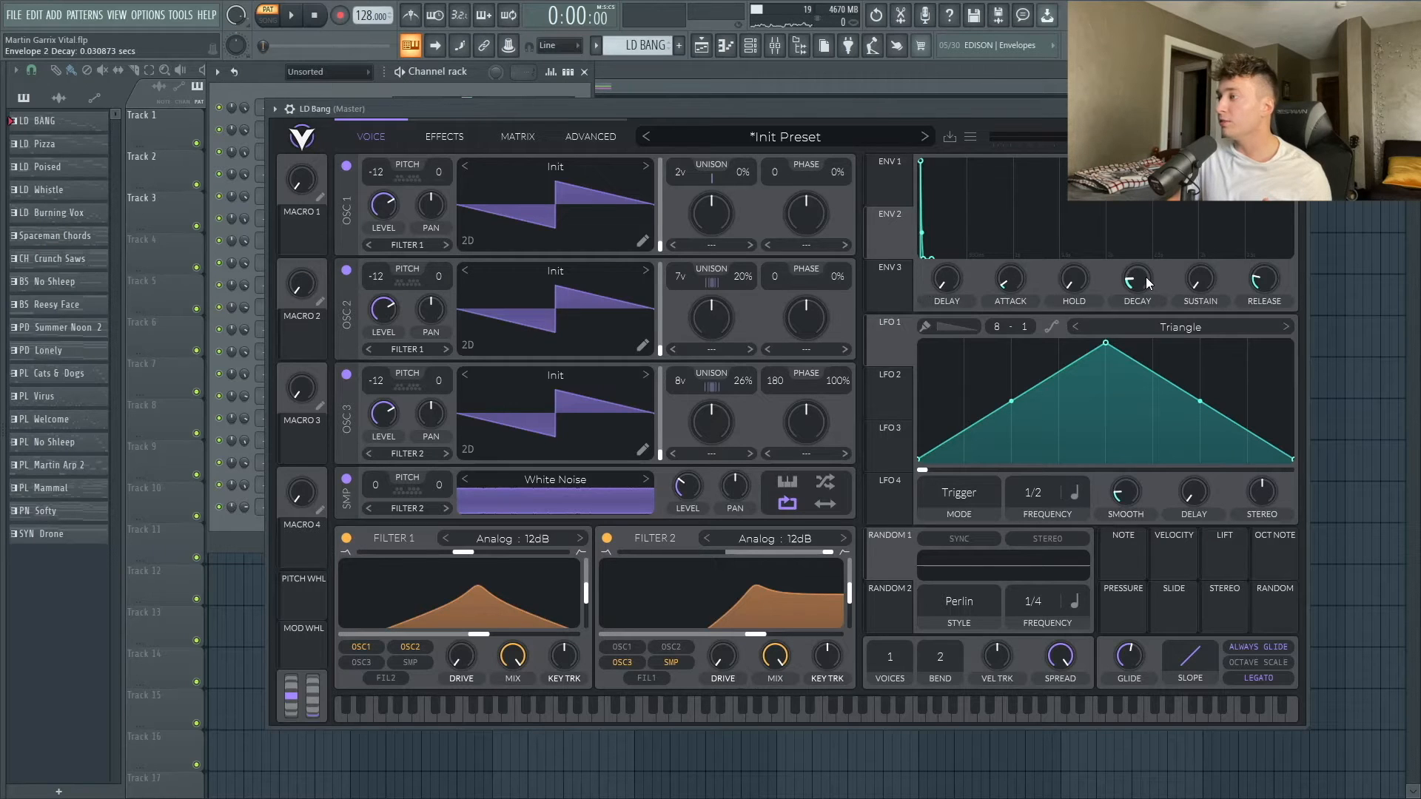
{"action": "mouse_move", "coordinate": [1148, 284]}
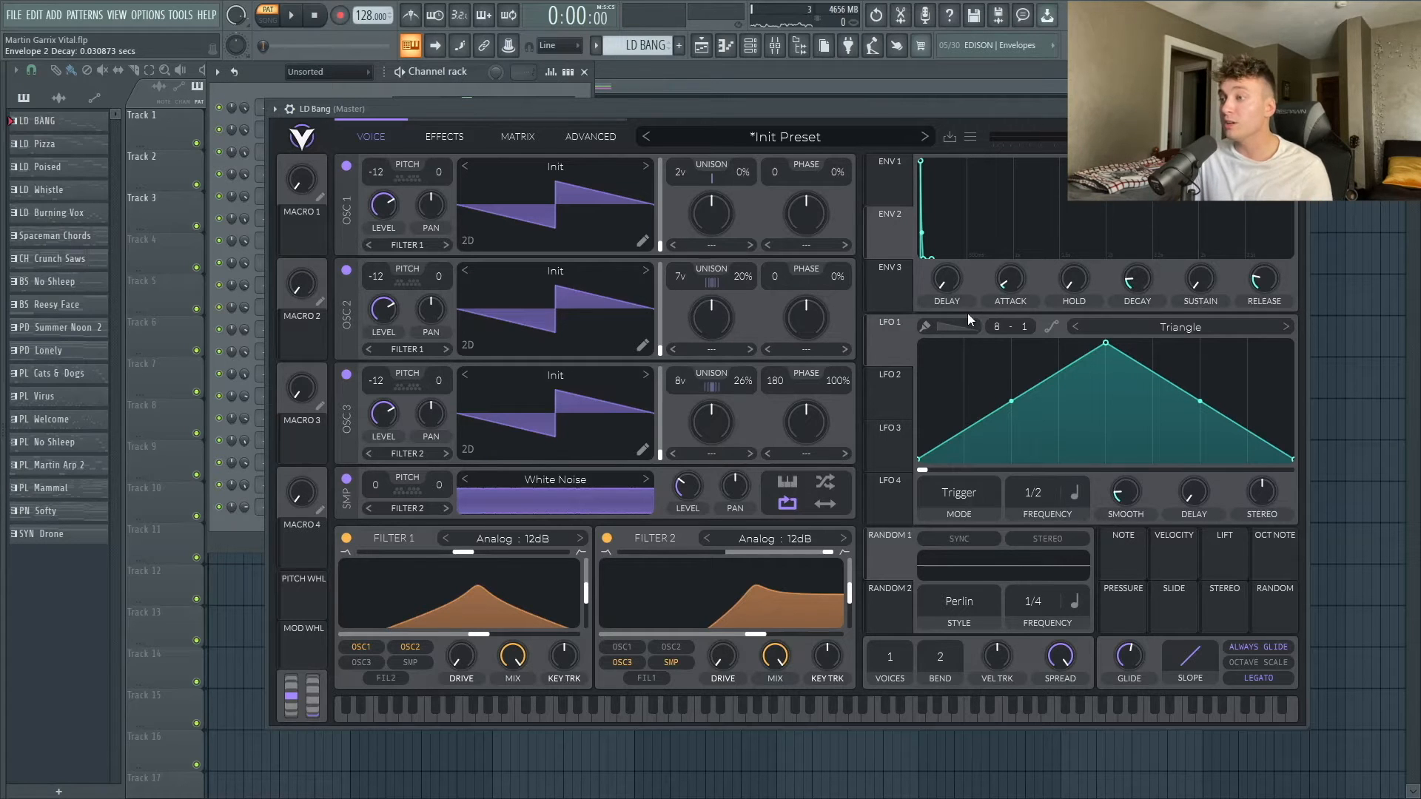
{"action": "left_click_drag", "start_coordinate": [699, 494], "coordinate": [677, 481]}
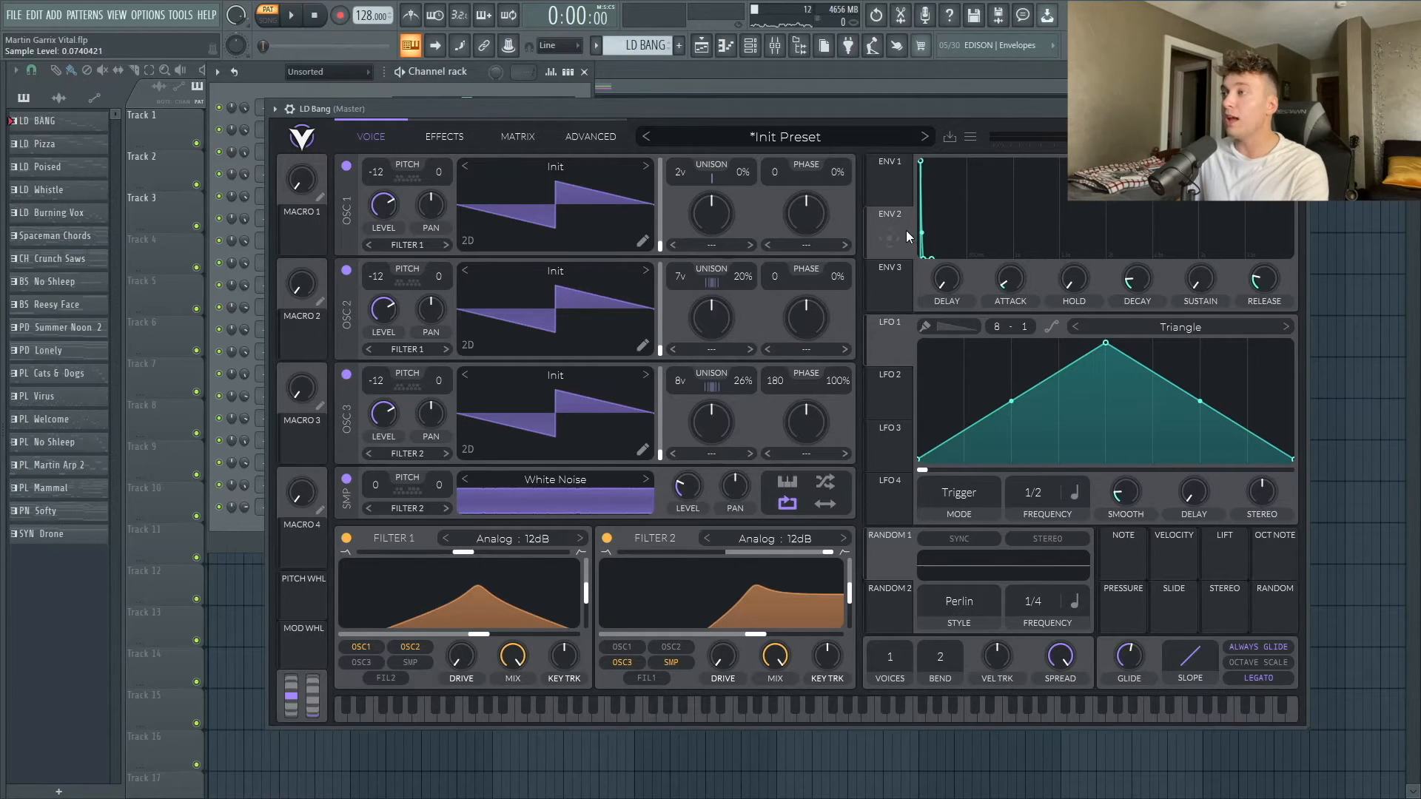
Modulate the global voice transpose with Envelope 2 at an amount of 0.33, and play the pattern.
{"action": "left_click", "coordinate": [590, 134]}
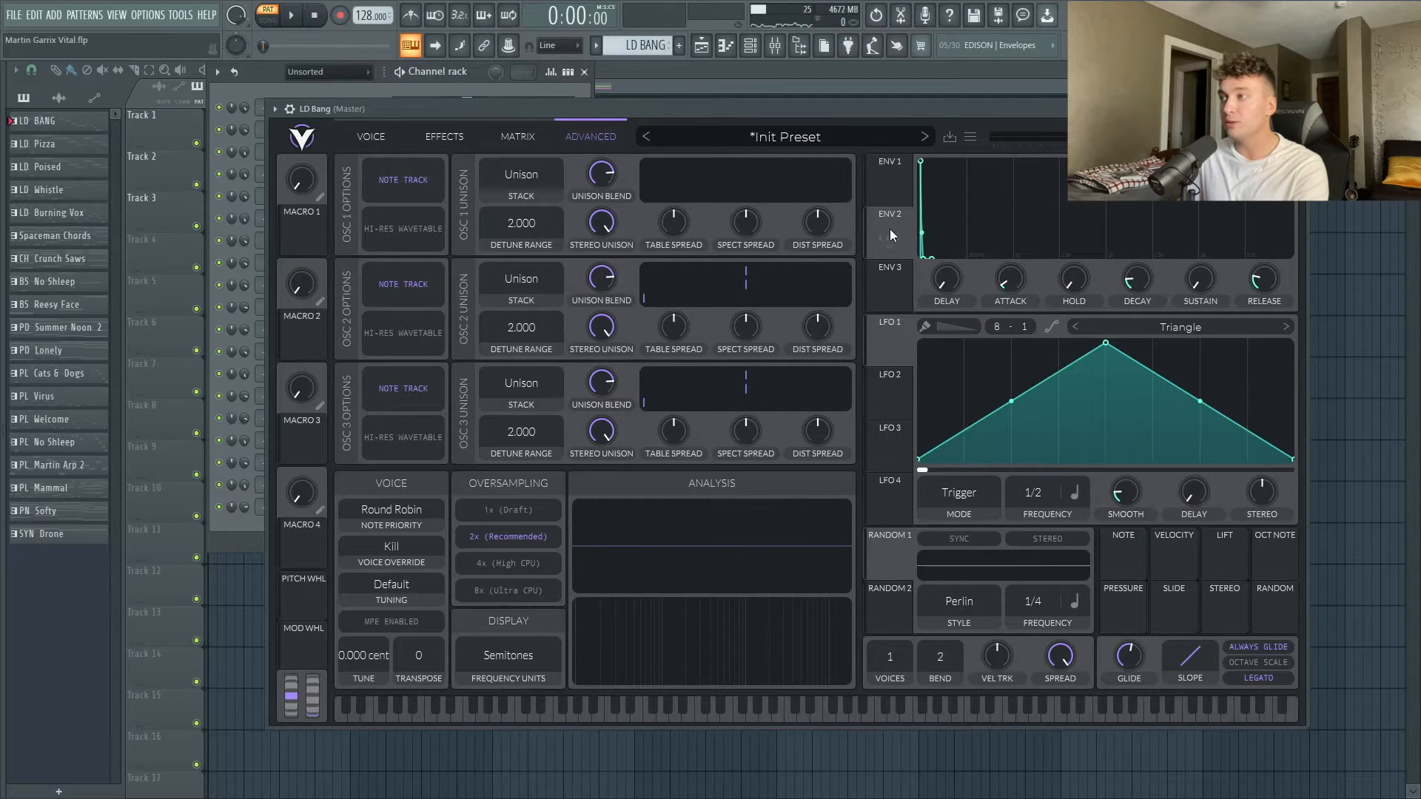
{"action": "left_click_drag", "start_coordinate": [878, 248], "coordinate": [419, 709]}
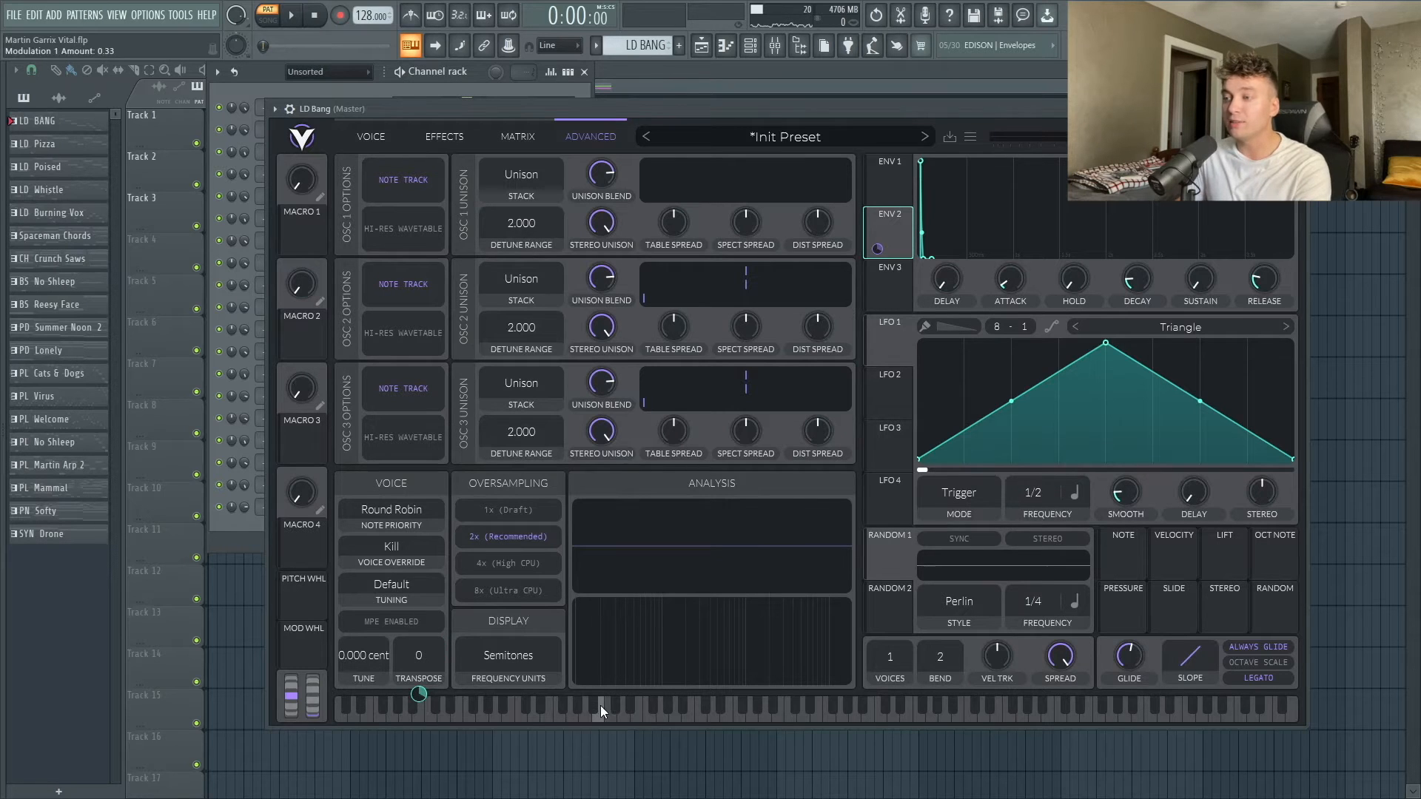
{"action": "key", "text": "space"}
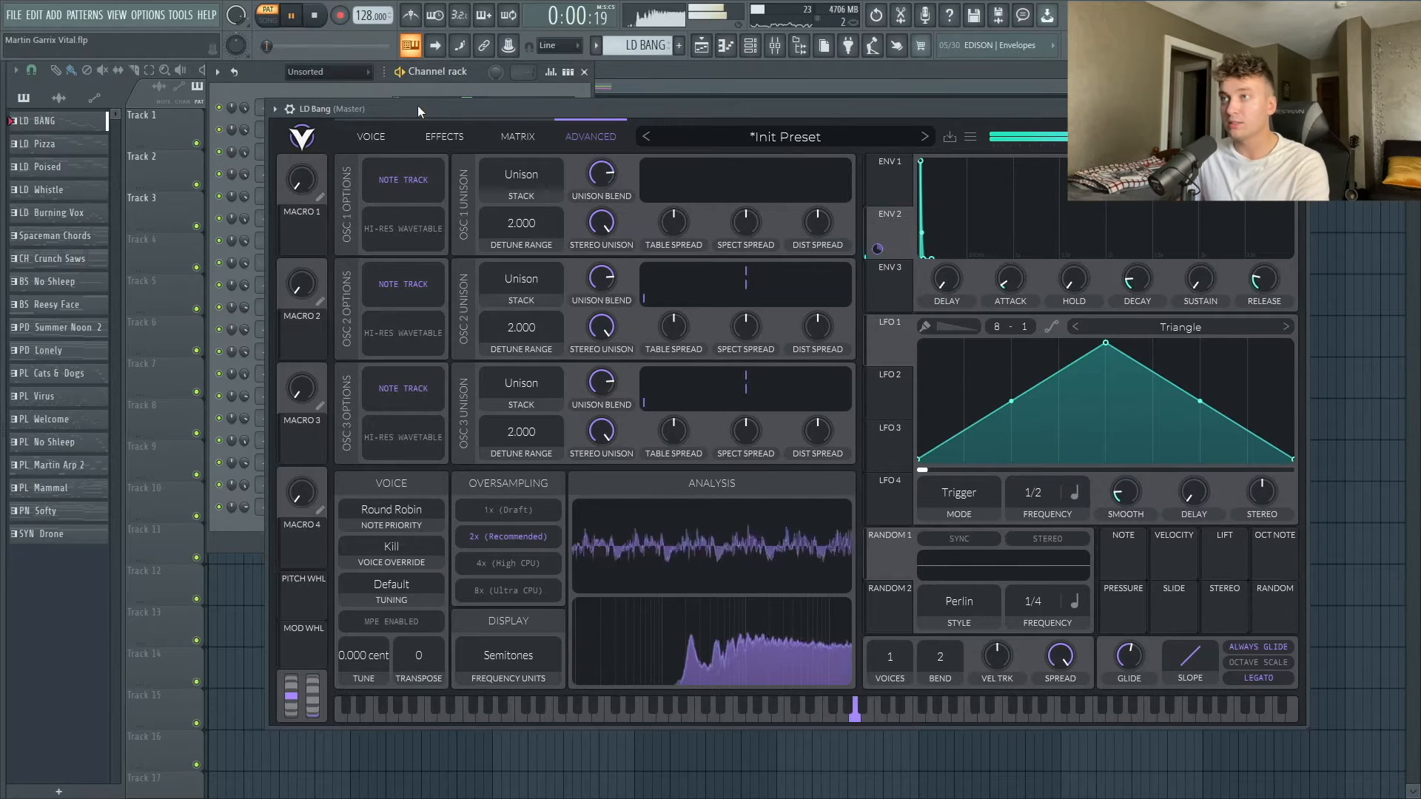
{"action": "key", "text": "space"}
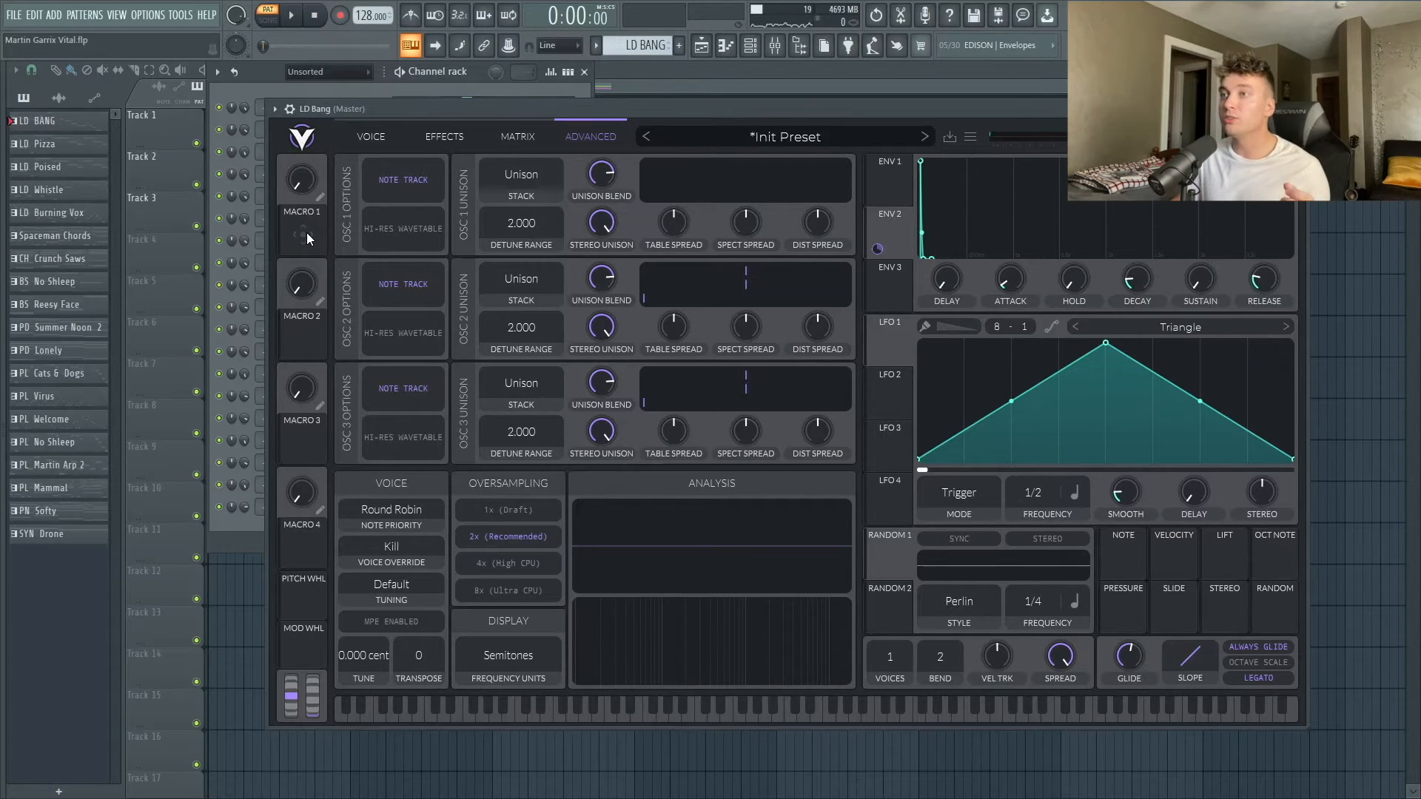
Assign Macro 1 to the amount of Envelope 2's voice transpose modulation and rename the macro Punch.
{"action": "left_click_drag", "start_coordinate": [307, 232], "coordinate": [402, 695]}
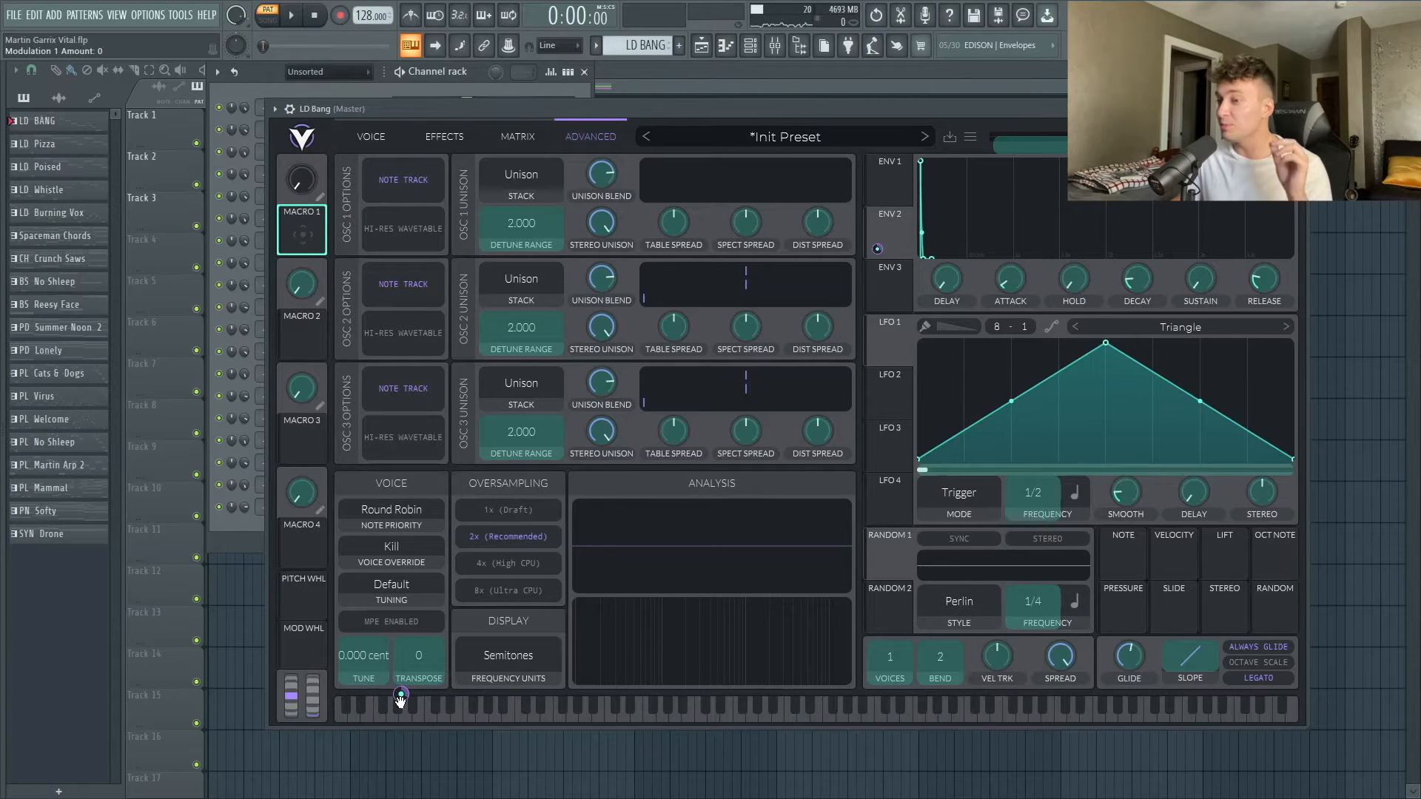
{"action": "left_click_drag", "start_coordinate": [401, 700], "coordinate": [400, 697]}
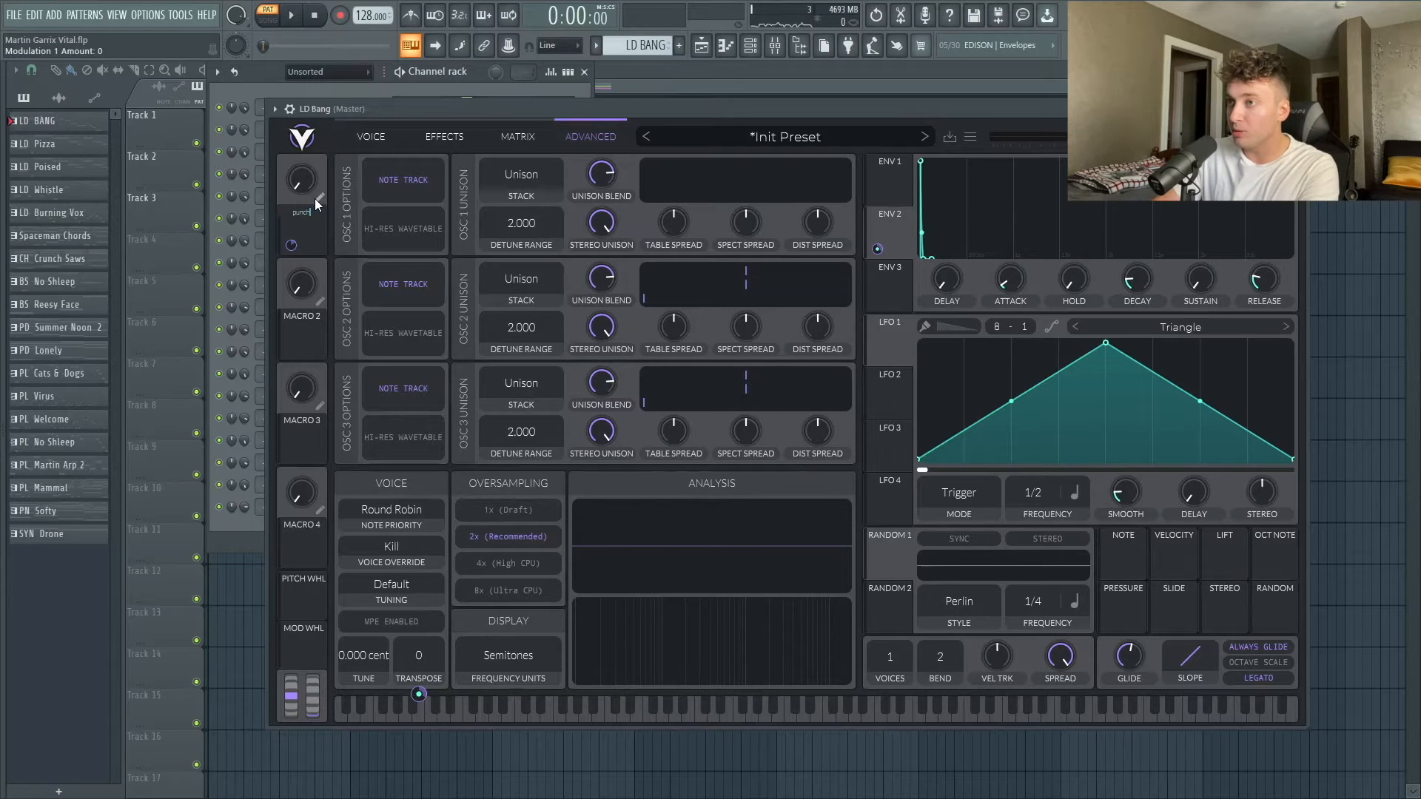
{"action": "key", "text": "Return"}
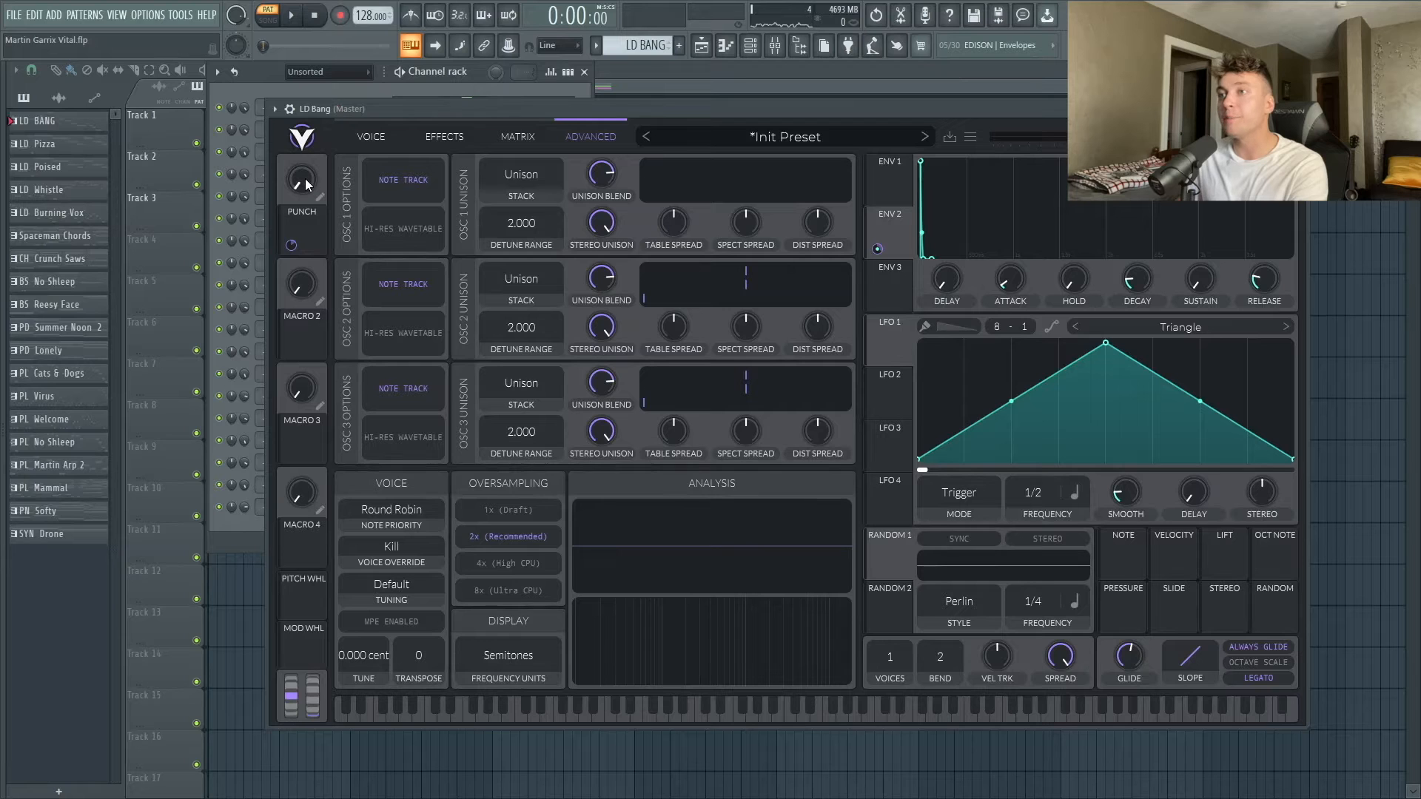
Play the pattern while raising the Punch macro to about halfway.
{"action": "key", "text": "space"}
{"action": "left_click_drag", "start_coordinate": [305, 182], "coordinate": [294, 56]}
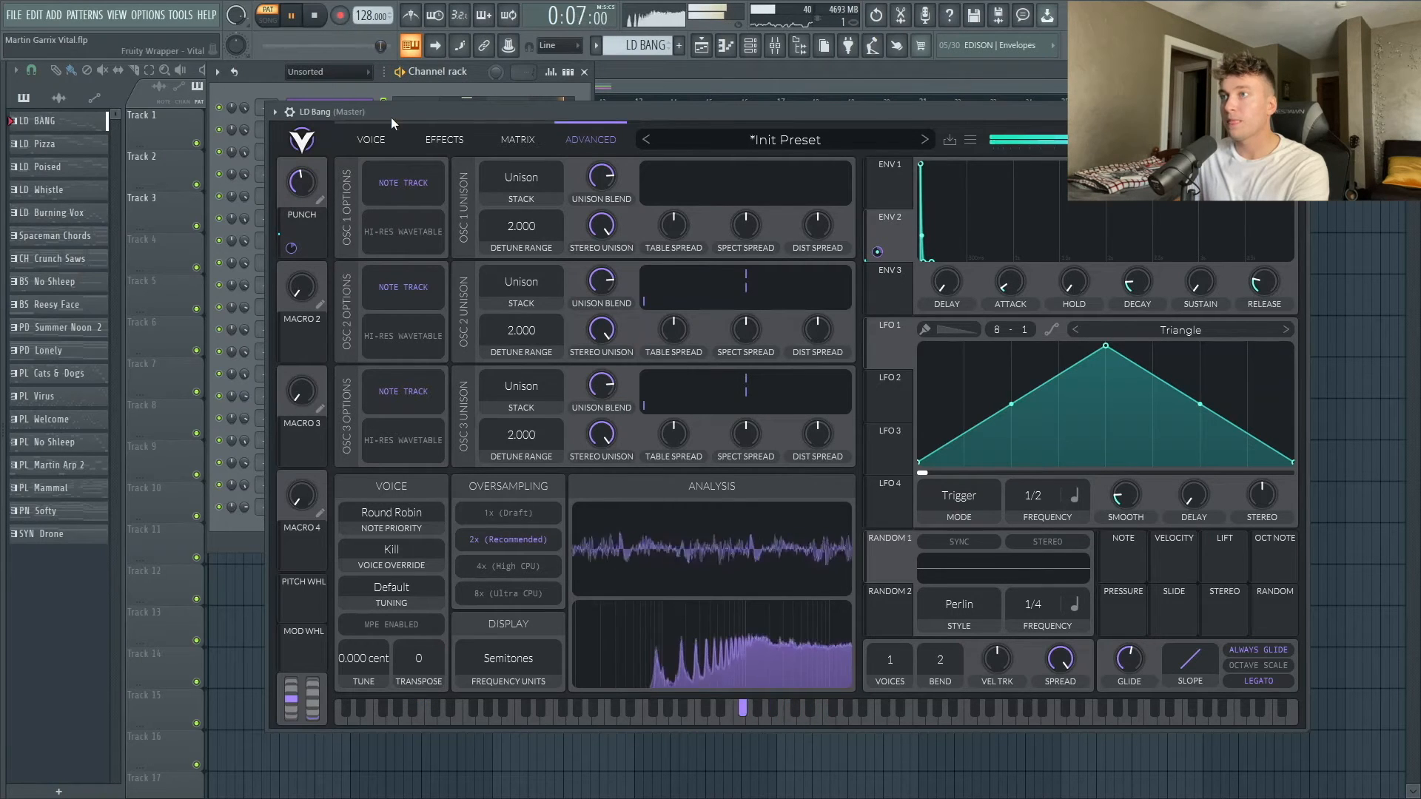
{"action": "key", "text": "space"}
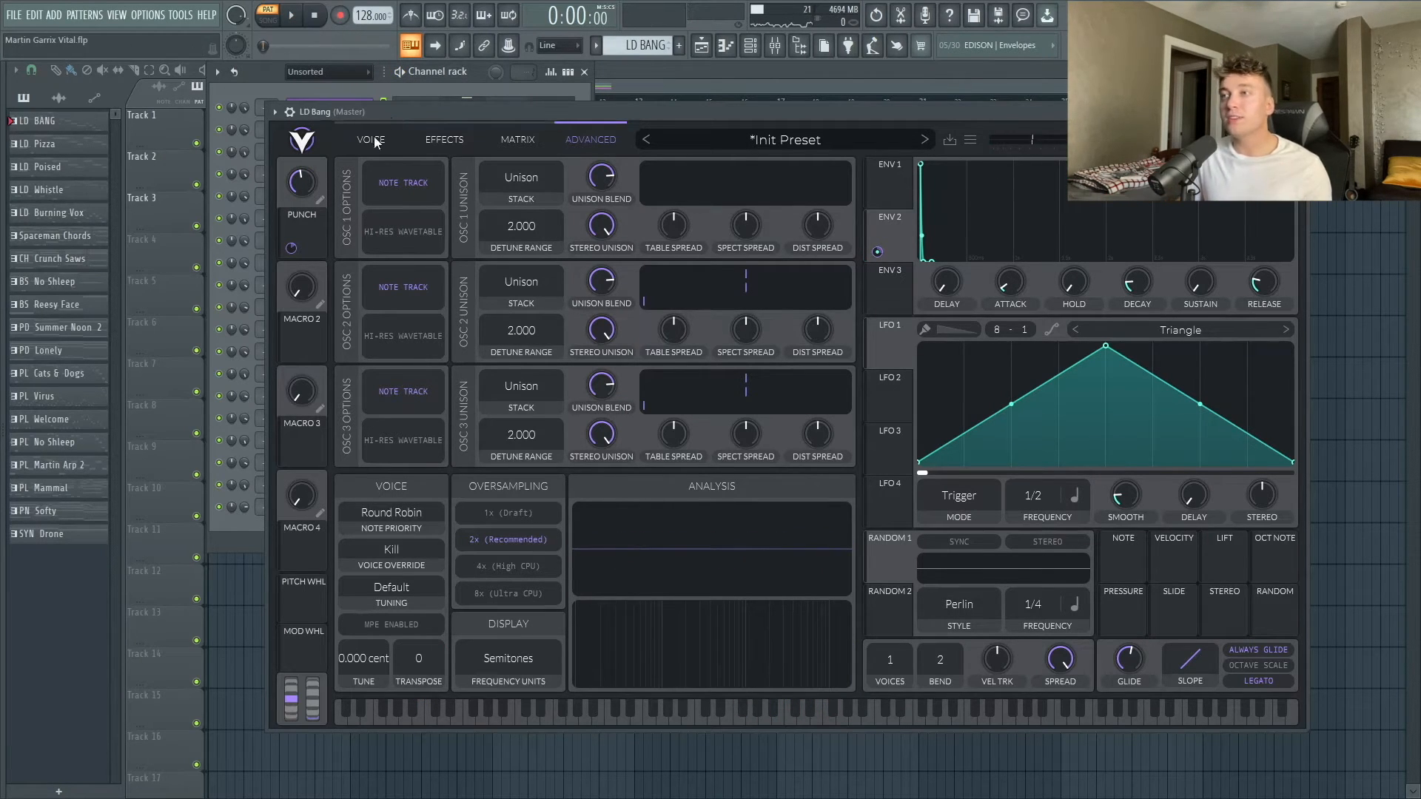
Modulate the white noise sampler's level with Envelope 2, link that amount to the Punch macro, and play the pattern.
{"action": "left_click", "coordinate": [372, 140]}
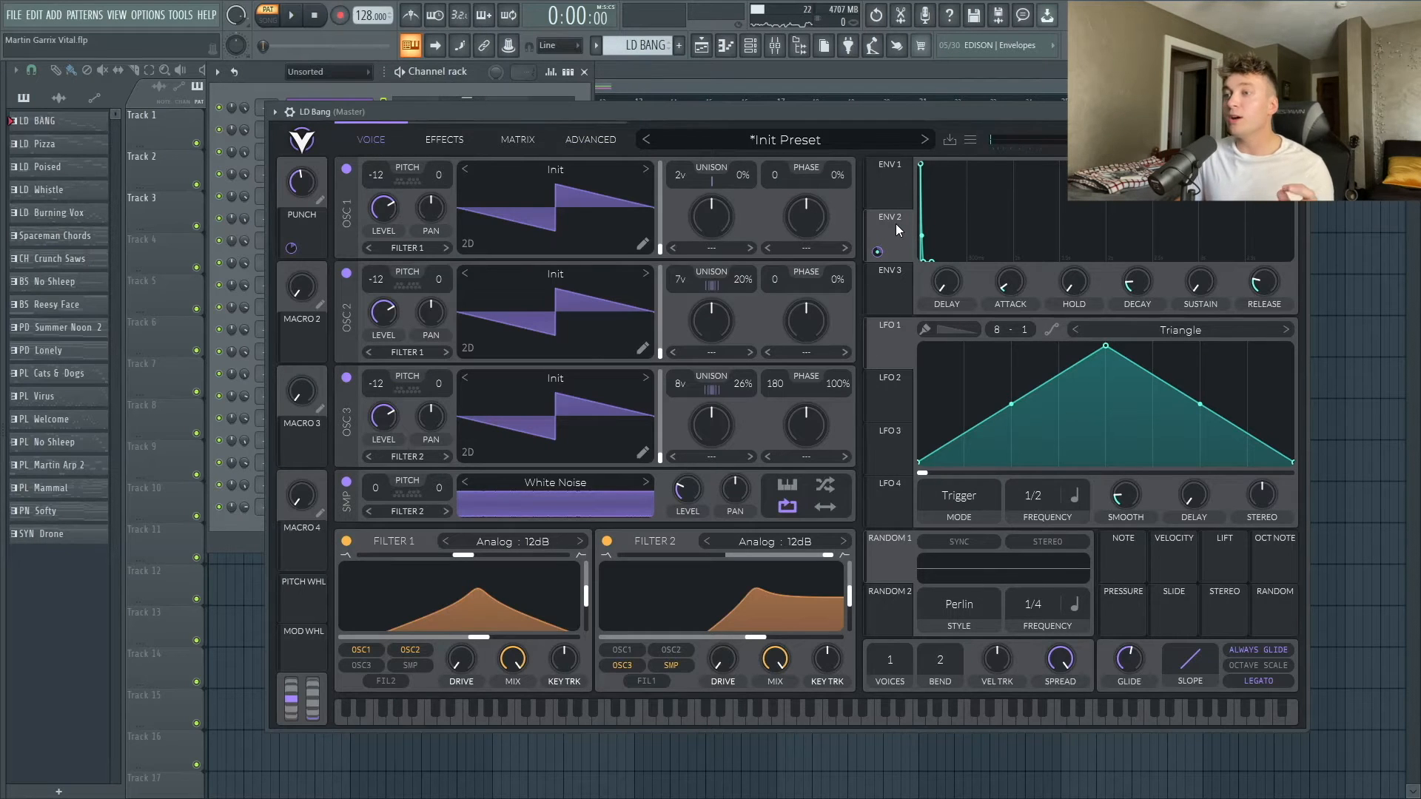
{"action": "left_click_drag", "start_coordinate": [896, 224], "coordinate": [687, 490]}
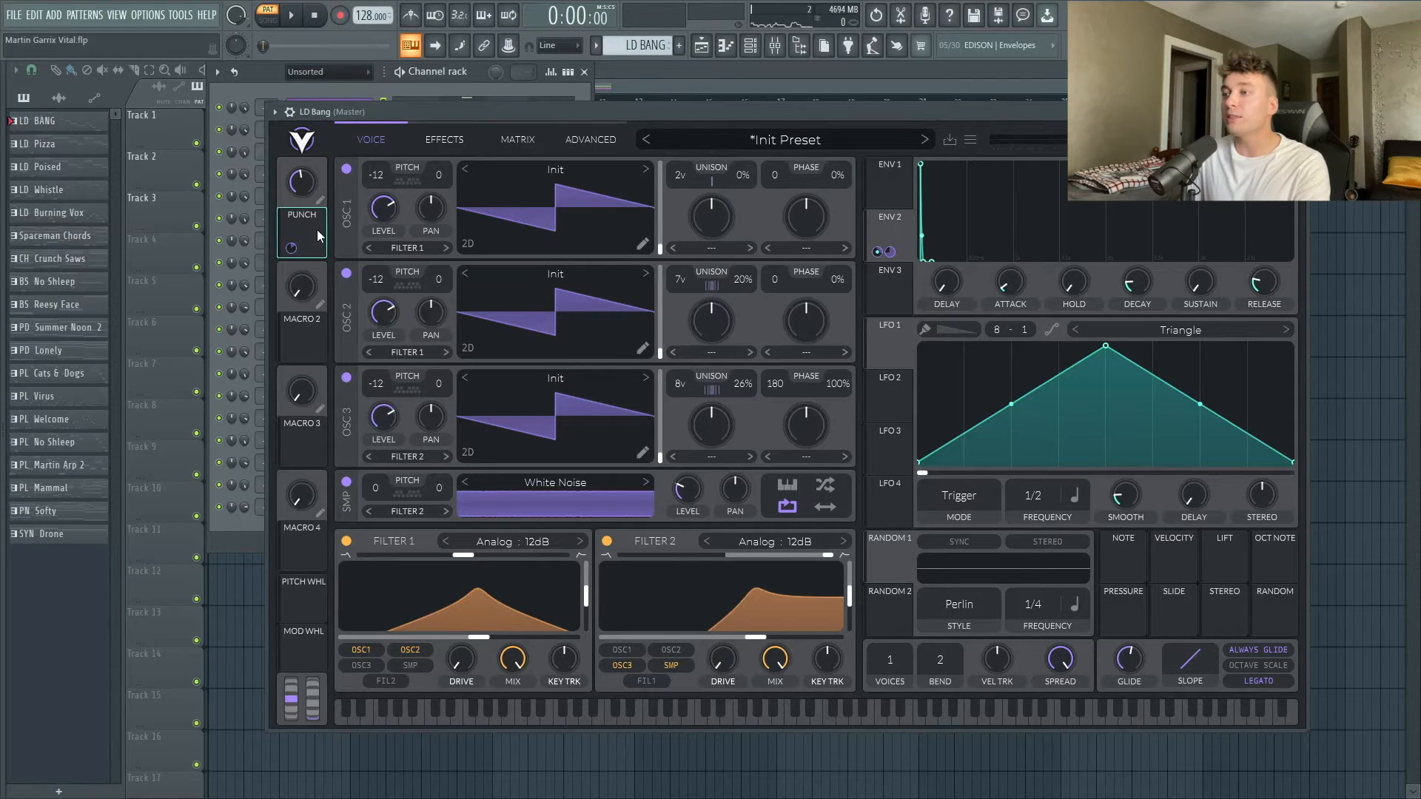
{"action": "left_click_drag", "start_coordinate": [318, 235], "coordinate": [670, 533]}
{"action": "left_click_drag", "start_coordinate": [543, 119], "coordinate": [540, 129]}
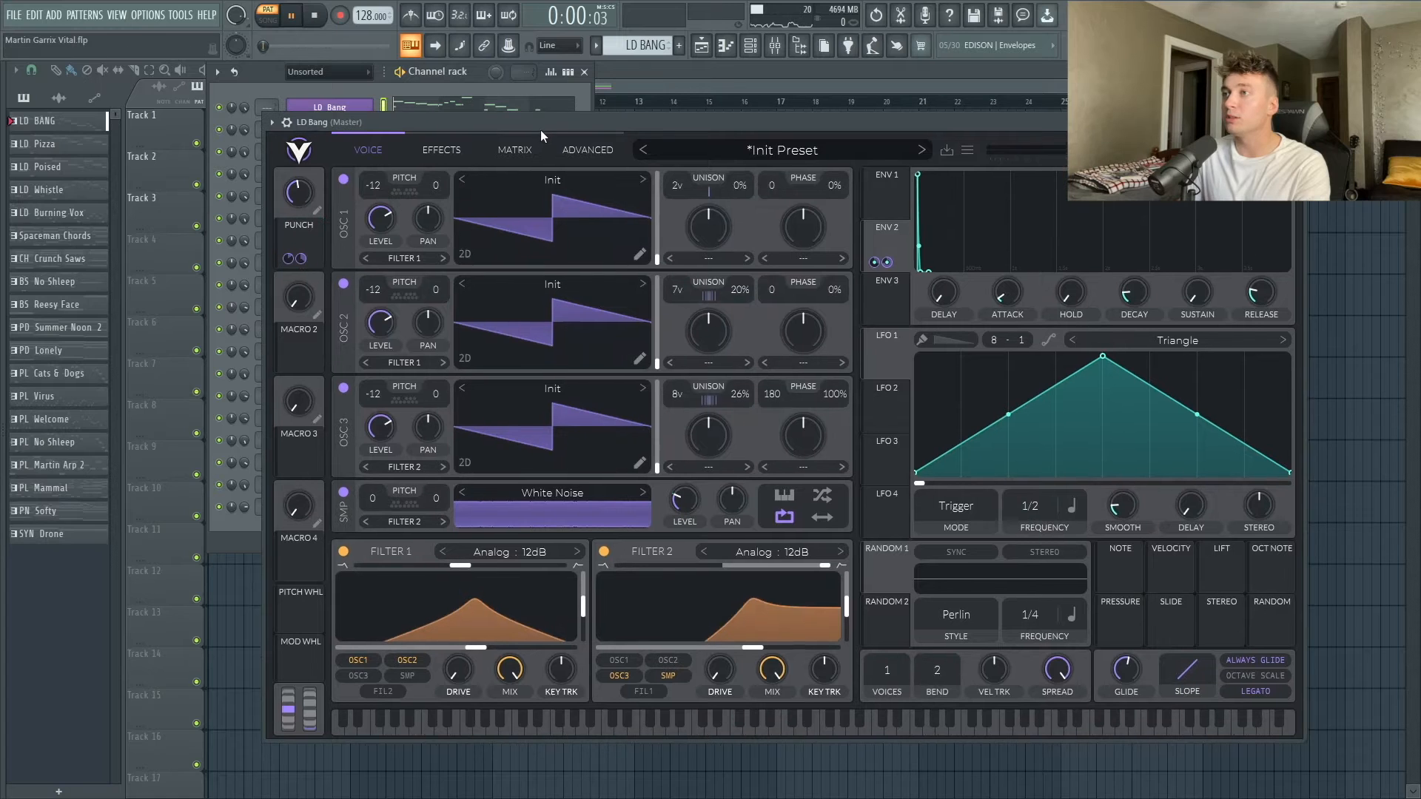
{"action": "key", "text": "space"}
{"action": "mouse_move", "coordinate": [305, 195]}
{"action": "left_mouse_down"}
{"action": "mouse_move", "coordinate": [319, 125]}
{"action": "mouse_move", "coordinate": [317, 198]}
{"action": "left_mouse_up"}
{"action": "key", "text": "space"}
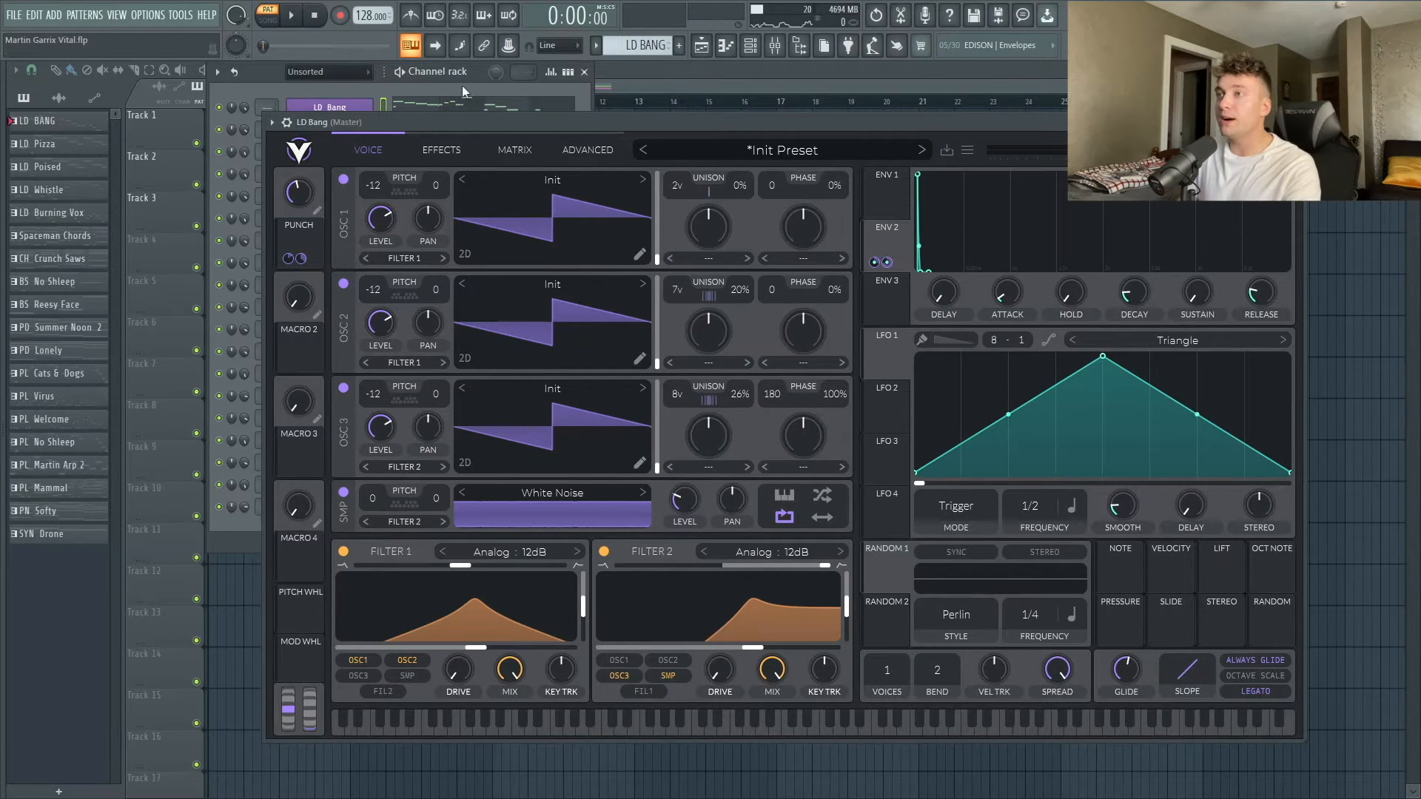
Set Filter 1's cutoff to about 23.5 semitones and adjust Filter 2's cutoff while the pattern plays.
{"action": "key", "text": "space"}
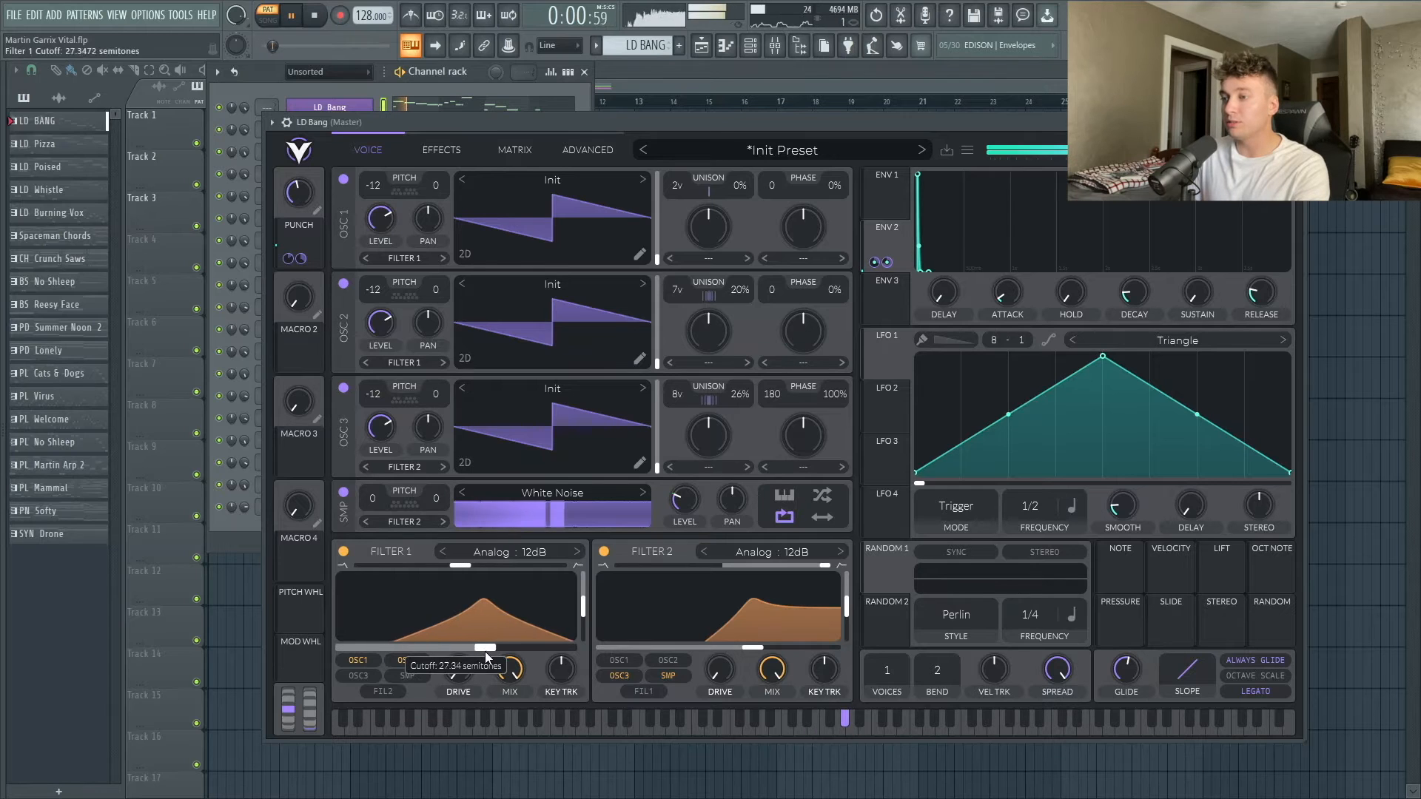
{"action": "mouse_move", "coordinate": [481, 649]}
{"action": "left_mouse_down"}
{"action": "mouse_move", "coordinate": [516, 669]}
{"action": "mouse_move", "coordinate": [474, 668]}
{"action": "left_mouse_up"}
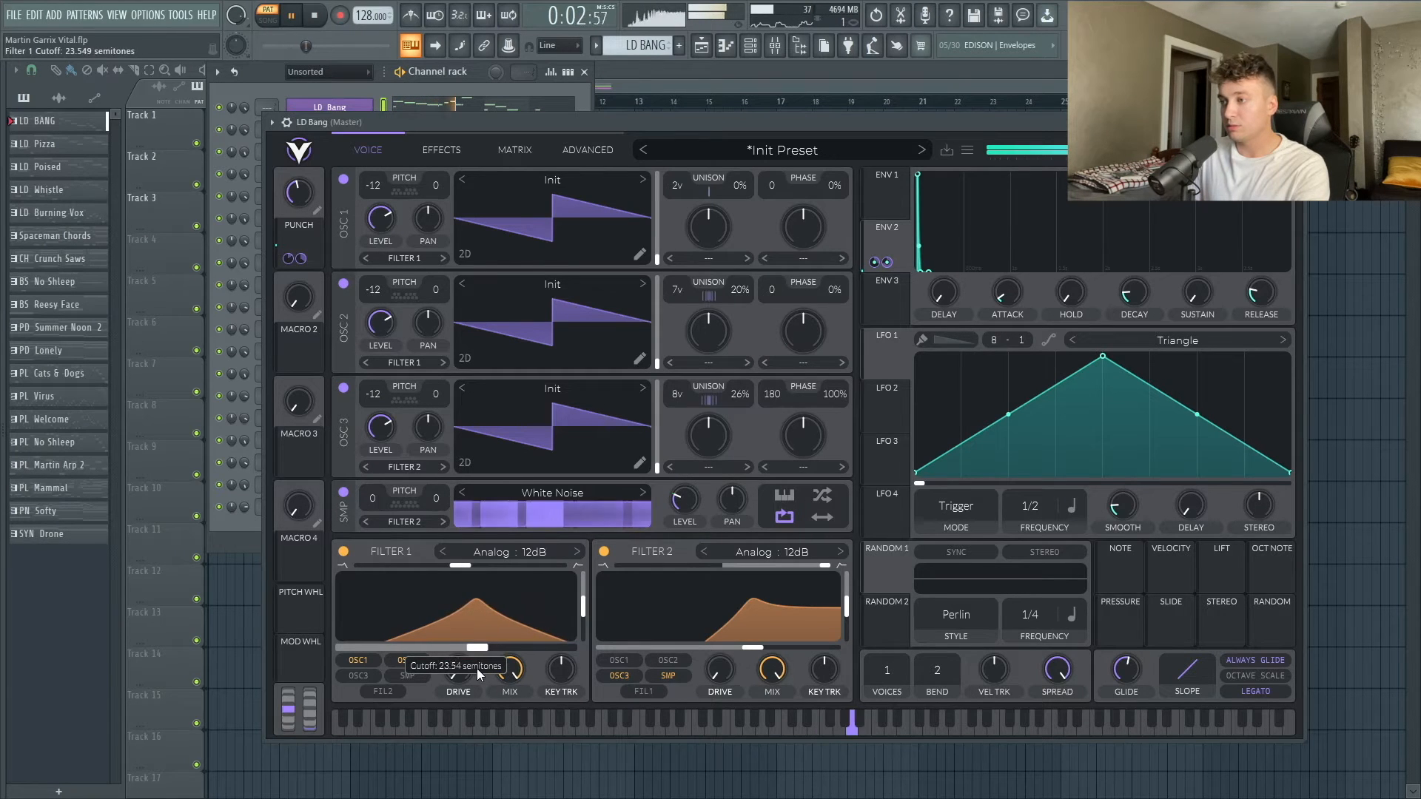
{"action": "mouse_move", "coordinate": [752, 665]}
{"action": "left_mouse_down"}
{"action": "mouse_move", "coordinate": [732, 663]}
{"action": "mouse_move", "coordinate": [744, 666]}
{"action": "left_mouse_up"}
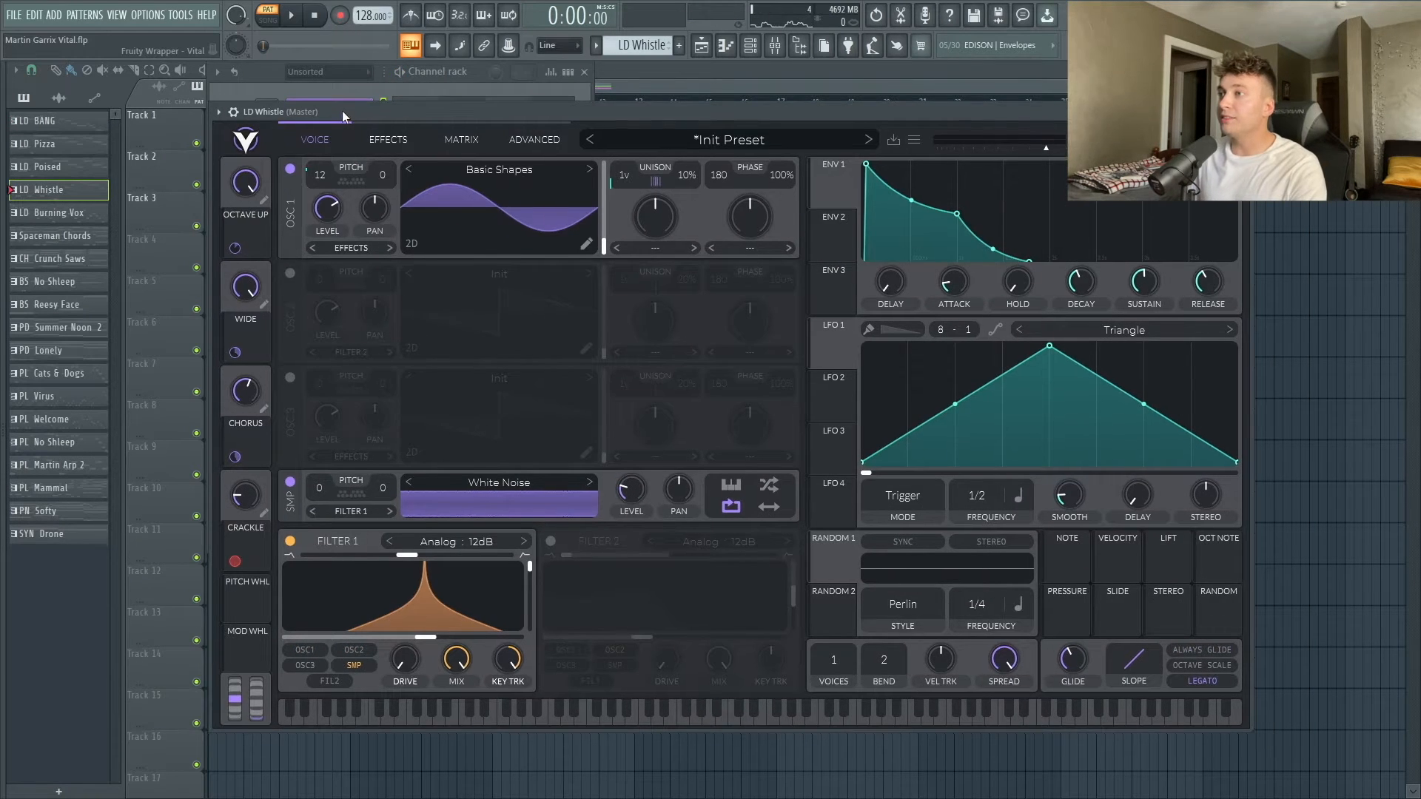
Reset LD Whistle to an initialized preset and load Basic Shapes in oscillator 1, transposed up 24 semitones.
{"action": "left_click_drag", "start_coordinate": [342, 110], "coordinate": [369, 156]}
{"action": "key", "text": "space"}
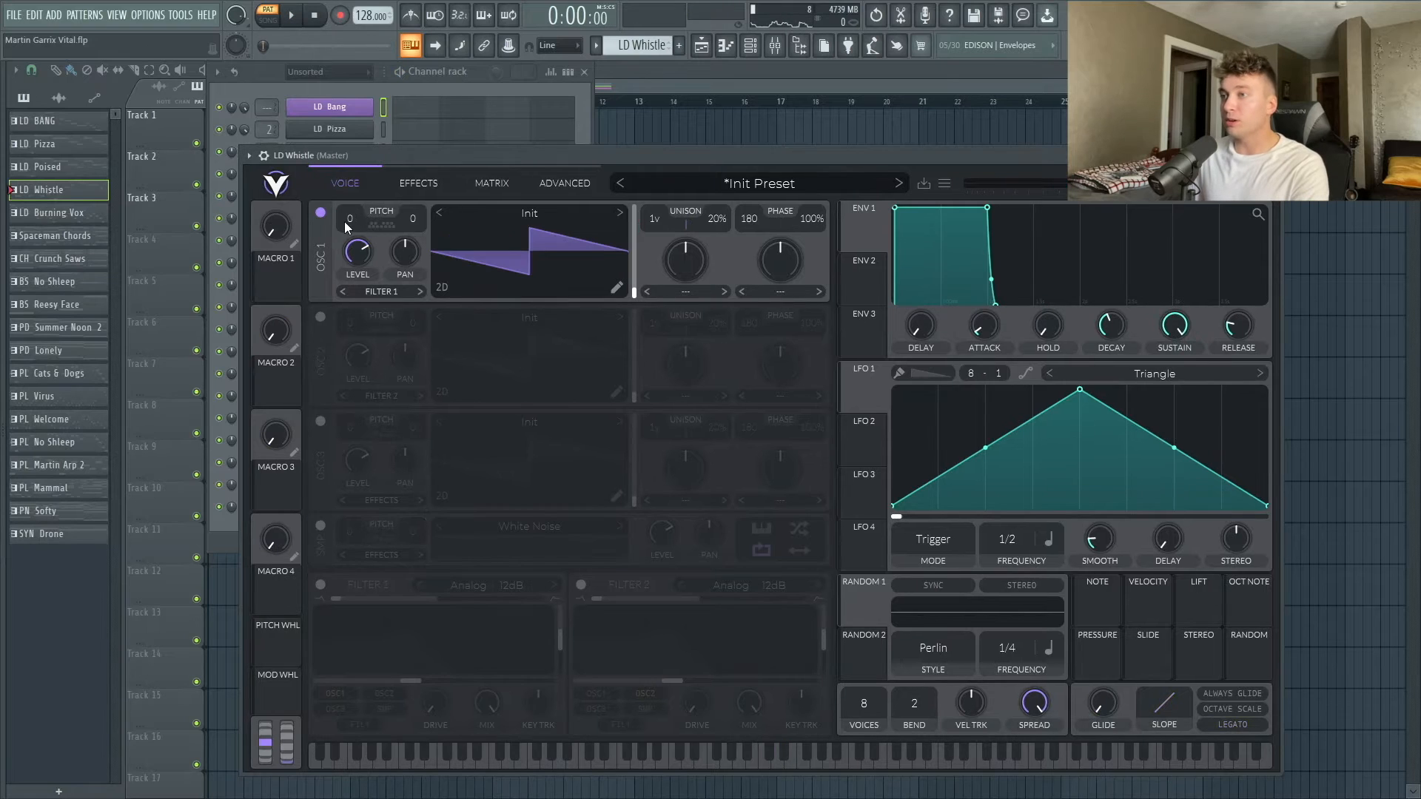
{"action": "left_click", "coordinate": [548, 217]}
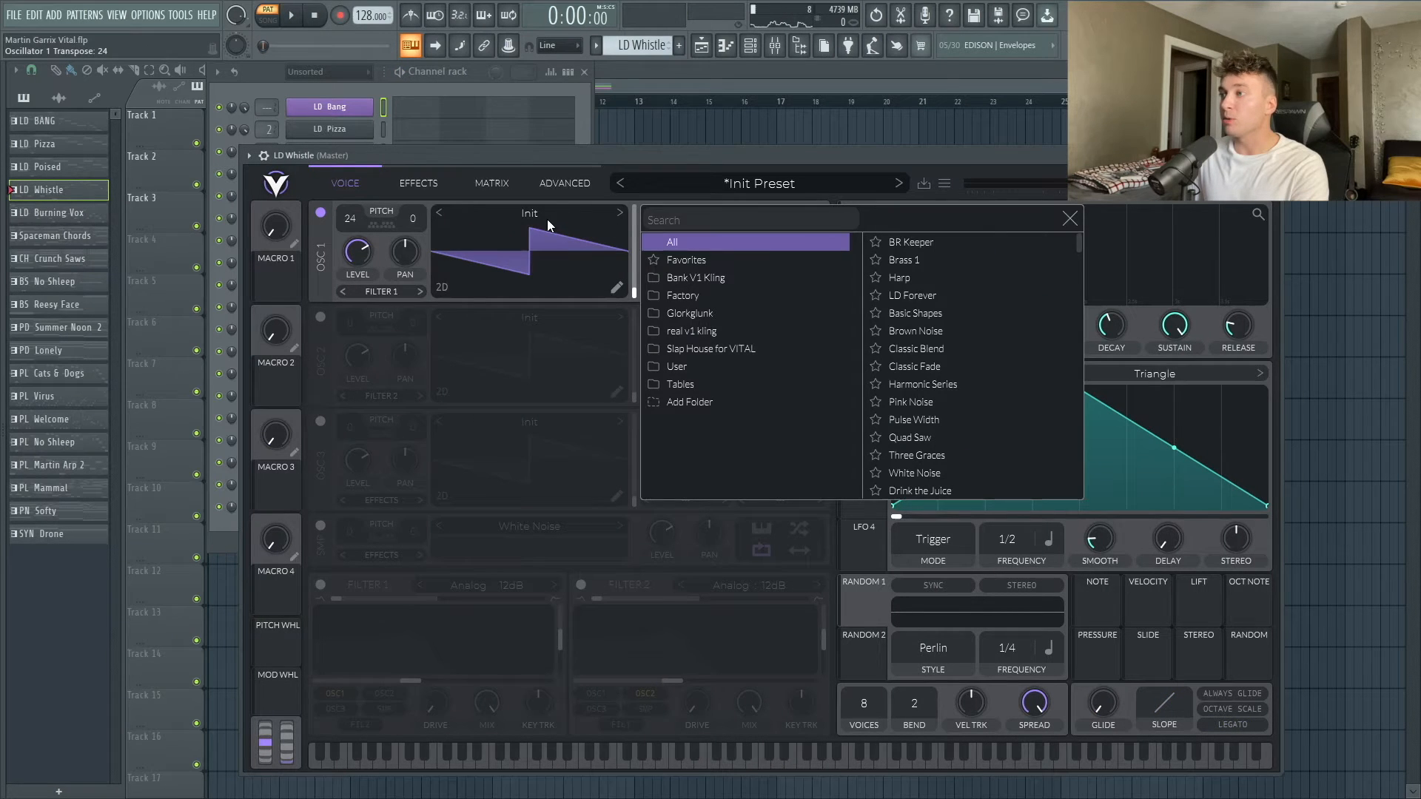
{"action": "left_click", "coordinate": [975, 322]}
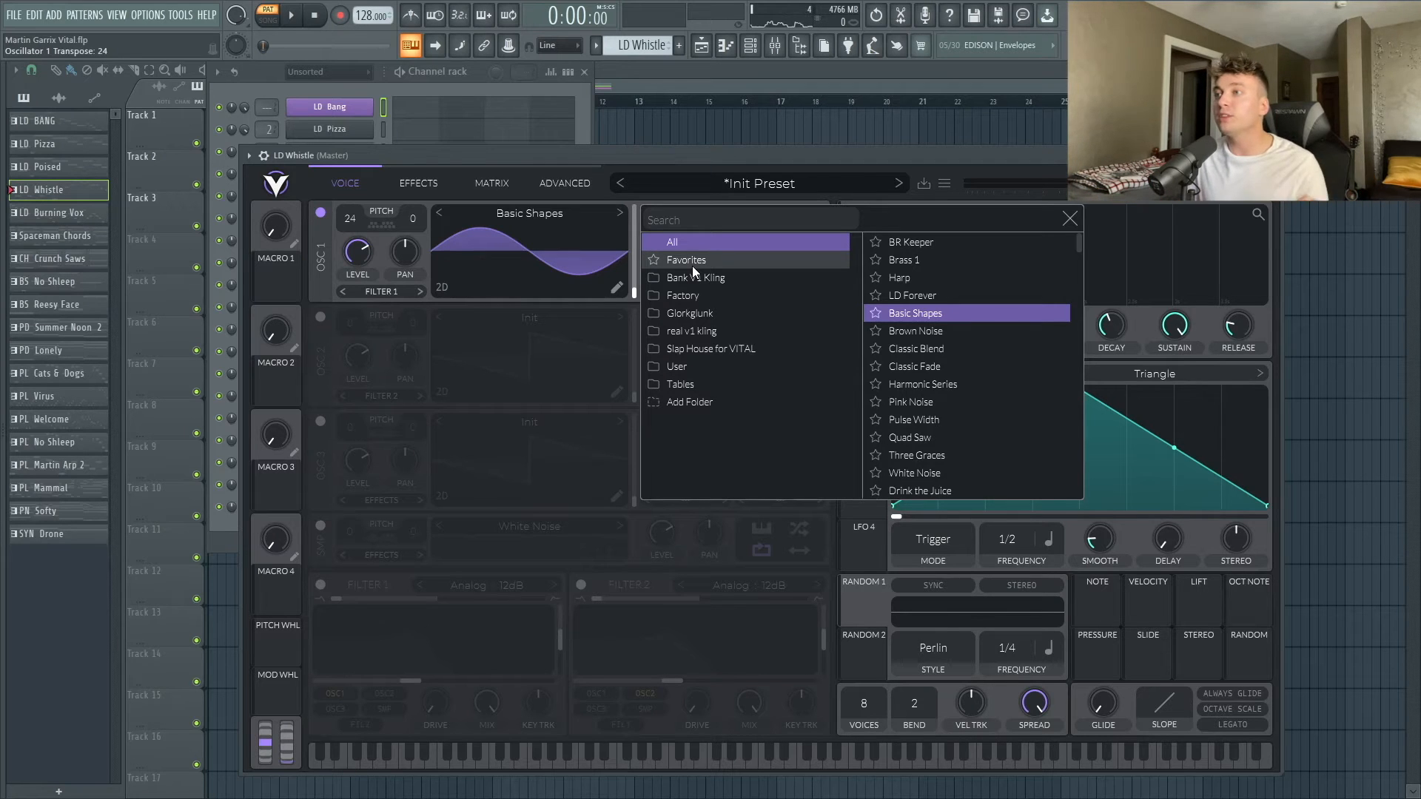
{"action": "left_click", "coordinate": [1068, 219]}
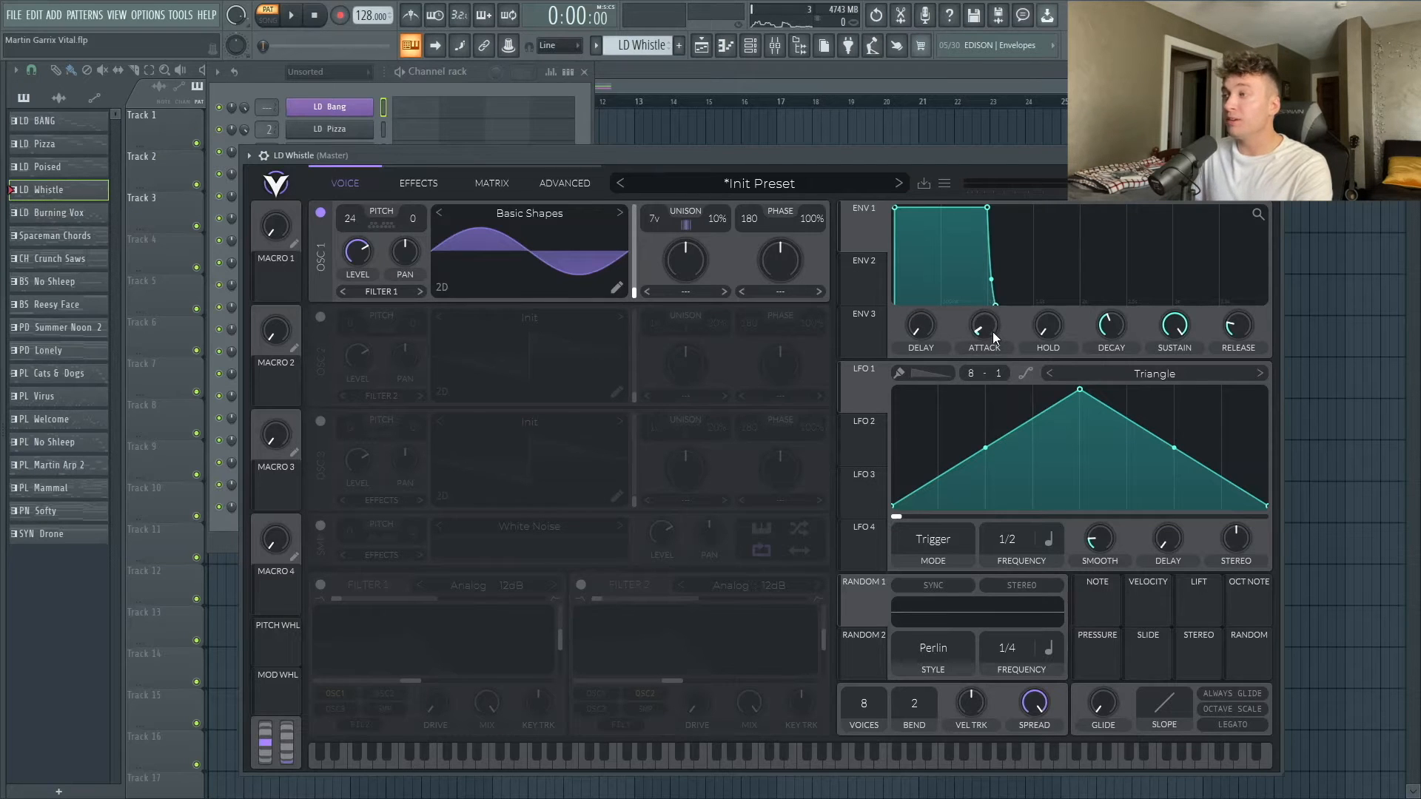
Shape Envelope 1 with an attack of about 0.028 seconds and a slightly lower sustain, and play the pattern.
{"action": "mouse_move", "coordinate": [995, 336]}
{"action": "left_click_drag", "start_coordinate": [996, 332], "coordinate": [995, 319]}
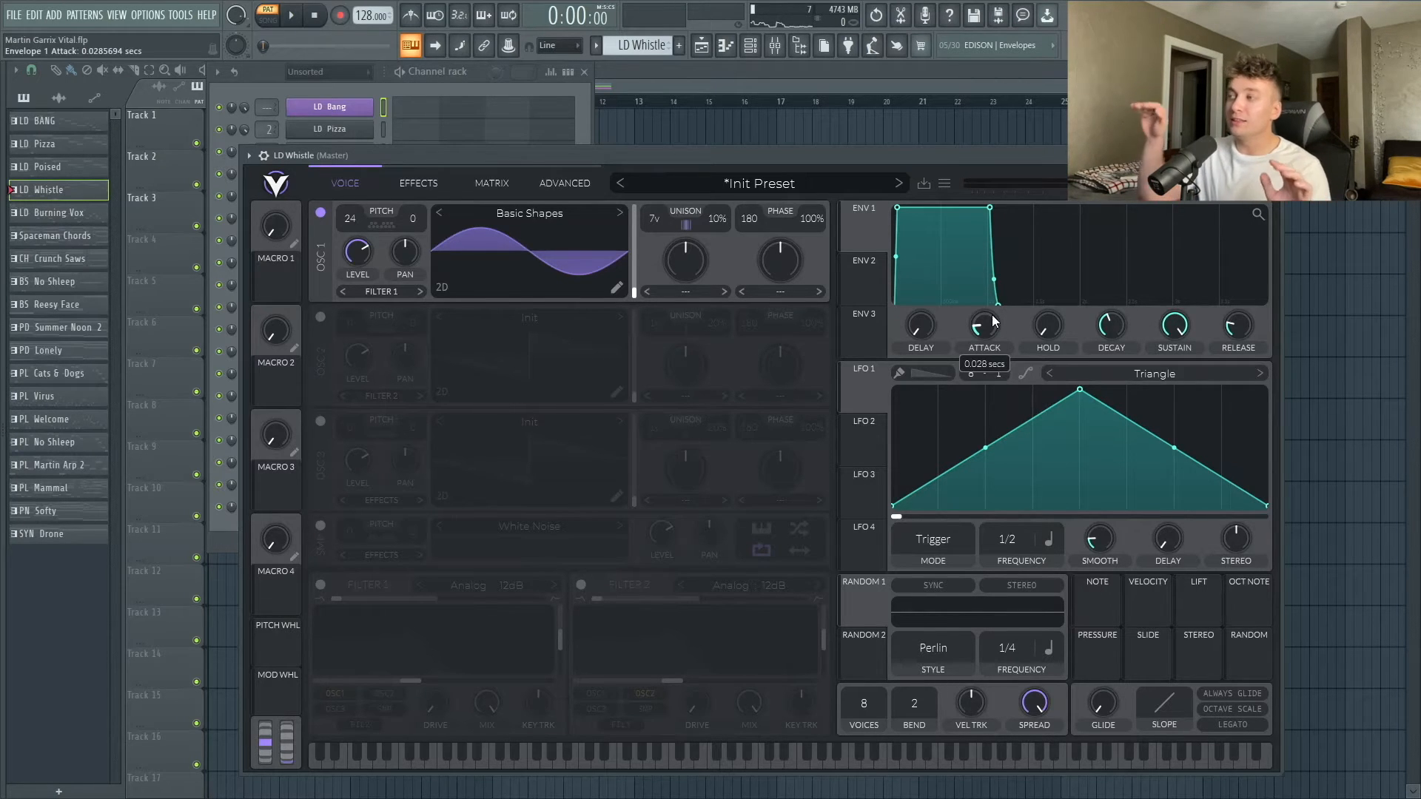
{"action": "scroll", "coordinate": [1058, 296], "scroll_direction": "up", "scroll_amount": 1}
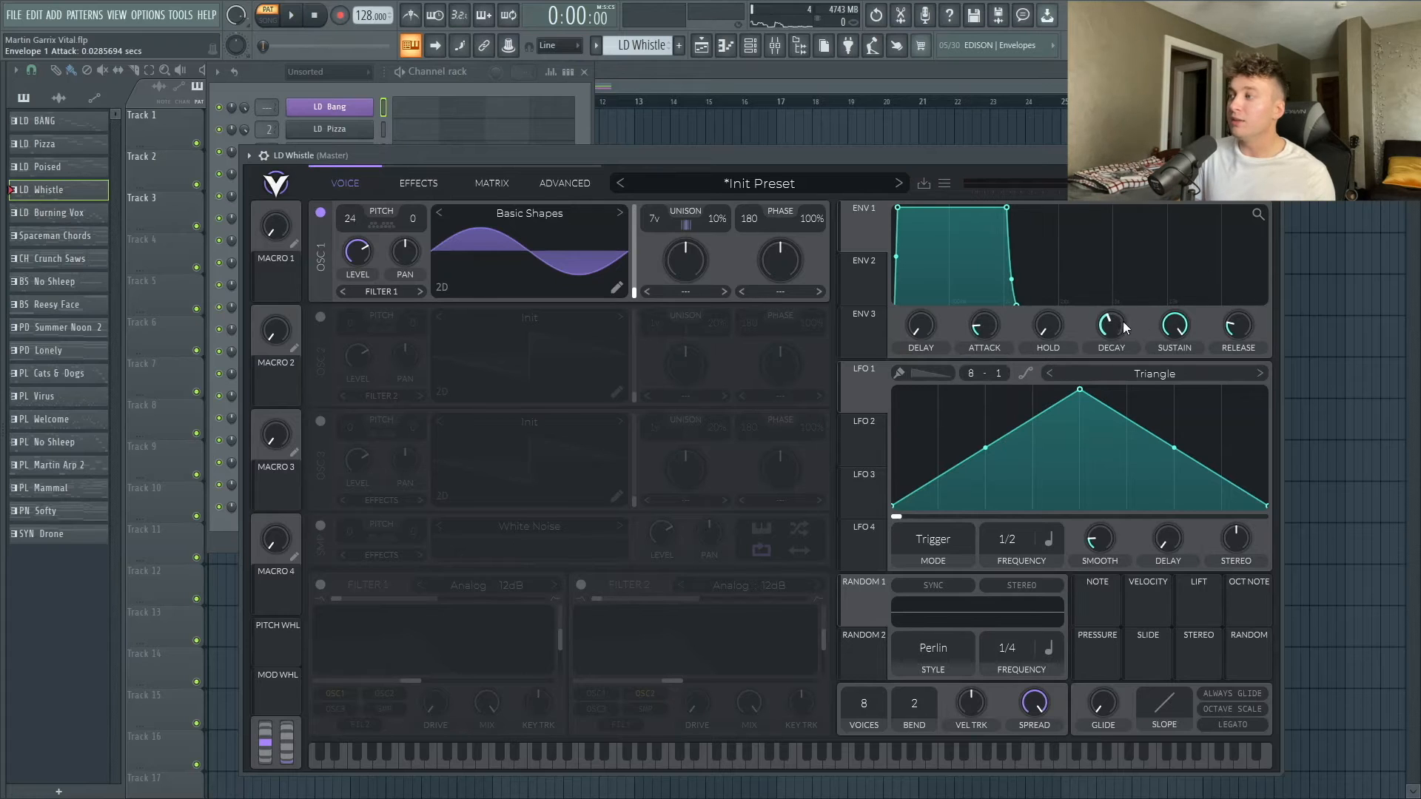
{"action": "left_click_drag", "start_coordinate": [1177, 341], "coordinate": [1178, 362]}
{"action": "left_click_drag", "start_coordinate": [1242, 328], "coordinate": [1243, 330]}
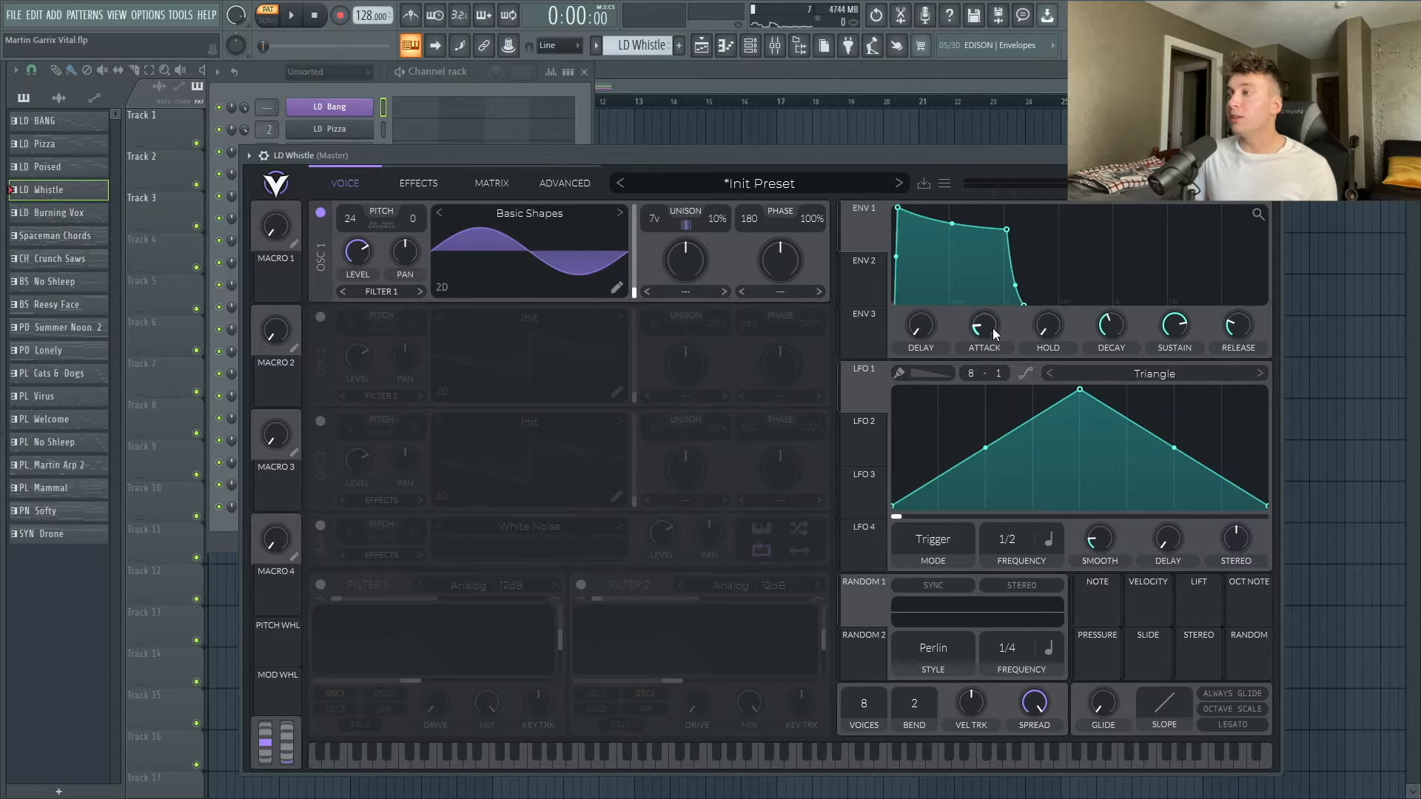
{"action": "mouse_move", "coordinate": [993, 332]}
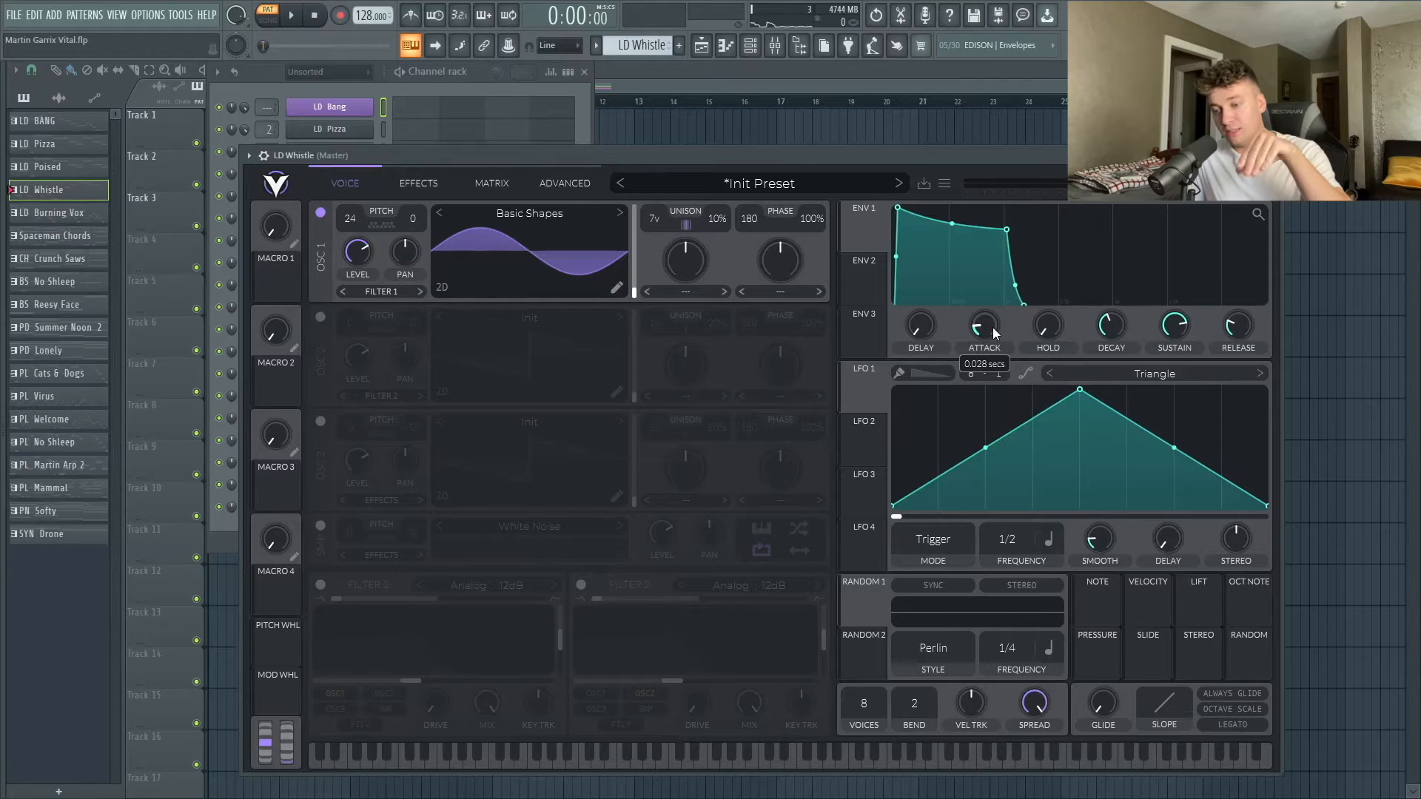
{"action": "key", "text": "space"}
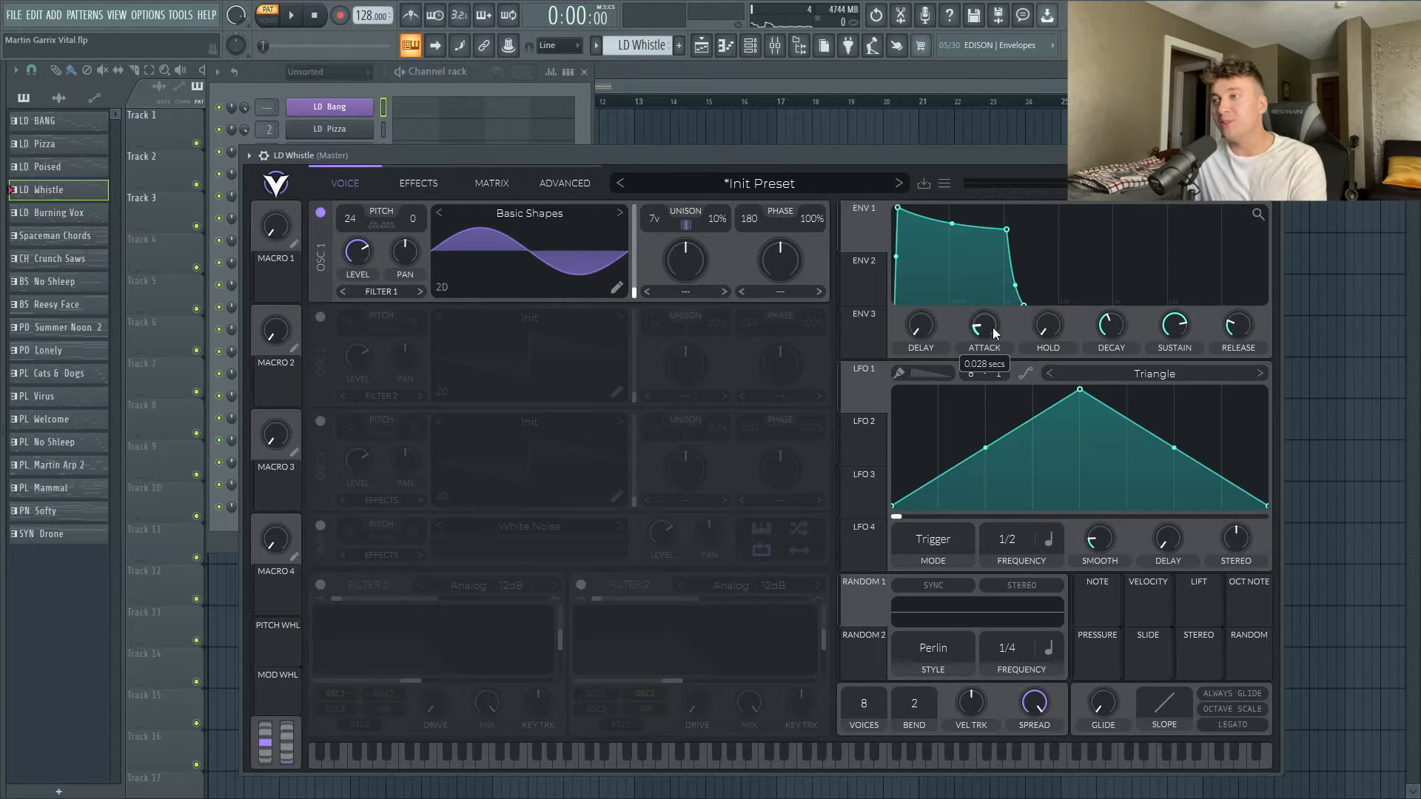
{"action": "mouse_move", "coordinate": [540, 154]}
{"action": "left_mouse_down"}
{"action": "mouse_move", "coordinate": [543, 176]}
{"action": "mouse_move", "coordinate": [538, 153]}
{"action": "left_mouse_up"}
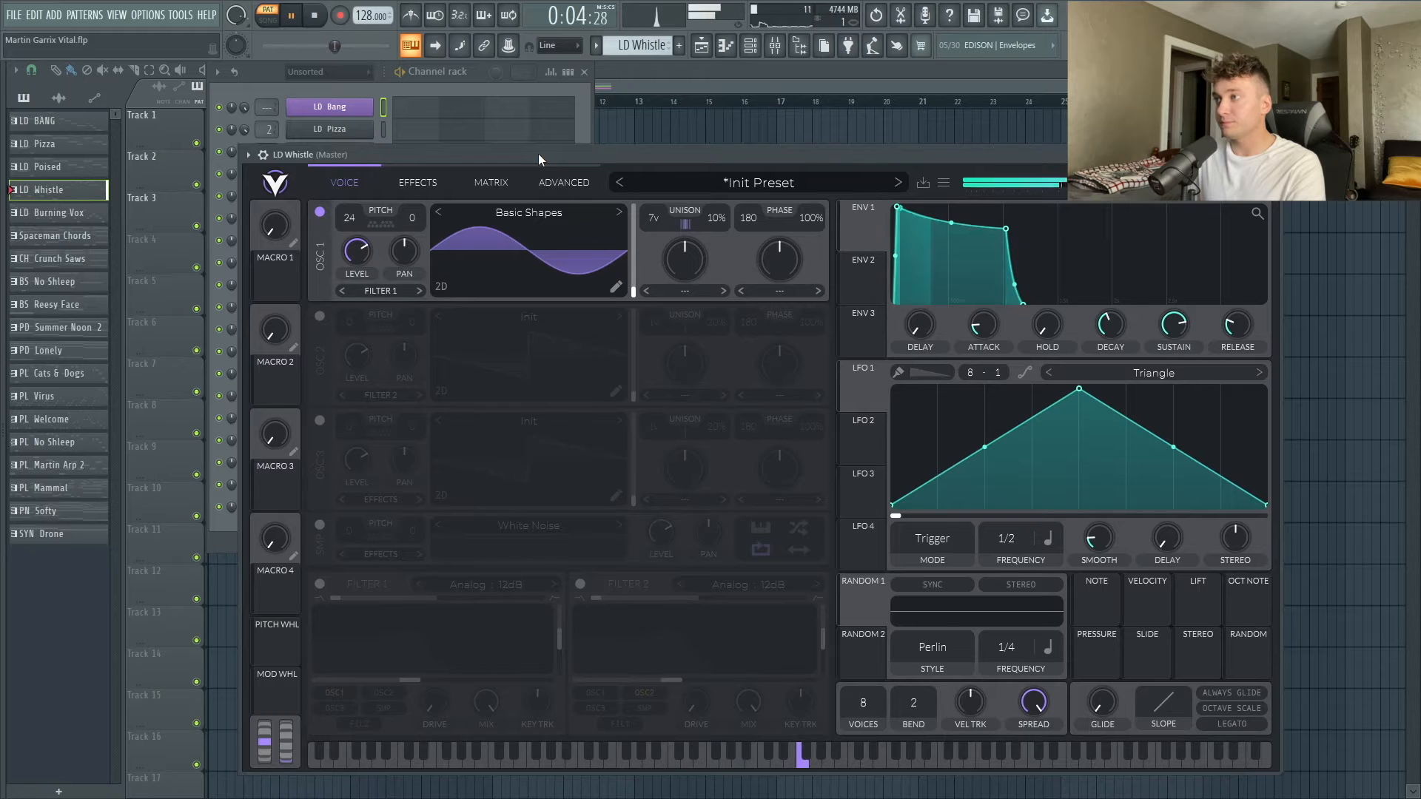
{"action": "key", "text": "space"}
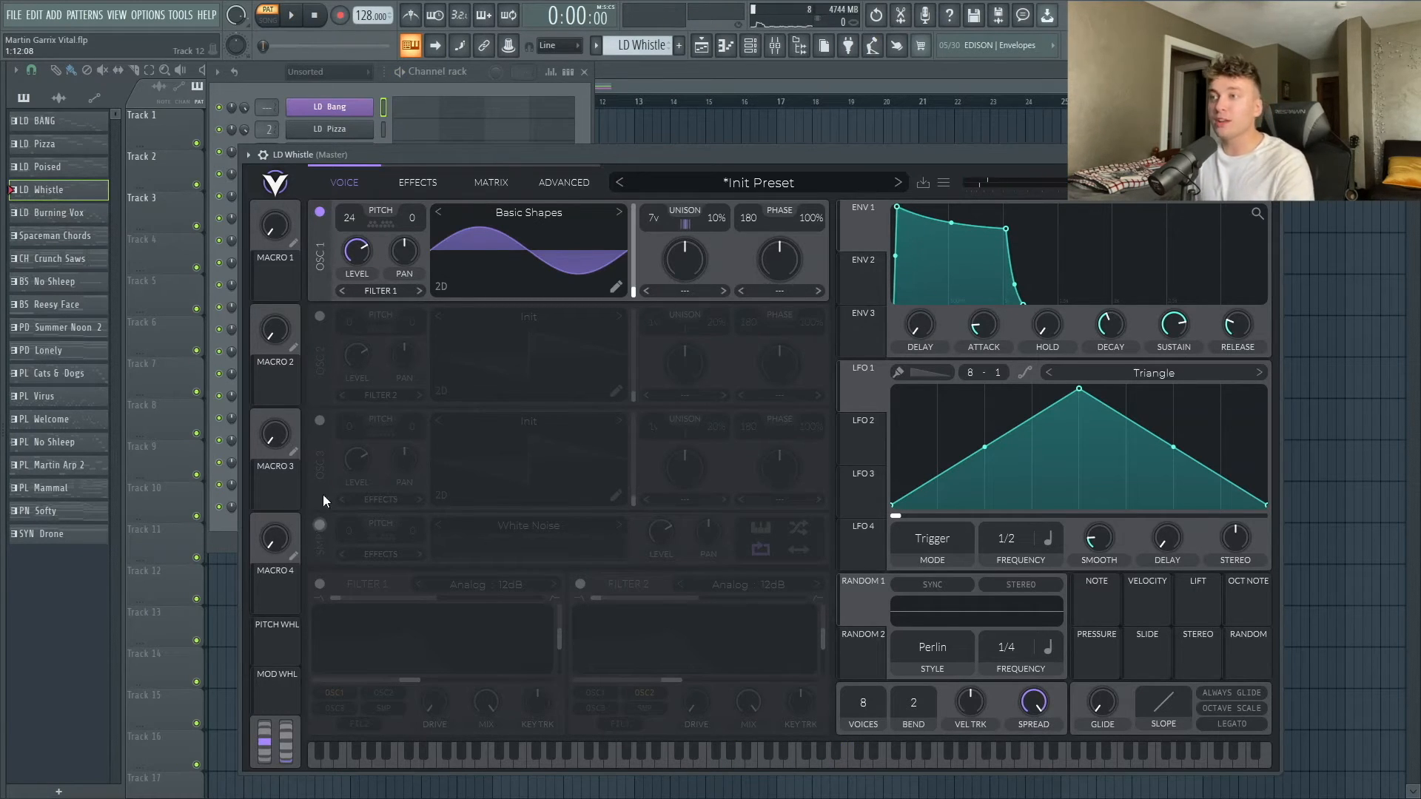
Route oscillator 1 to the effects, and switch from it to the white noise sampler at a level of about 0.056.
{"action": "left_click", "coordinate": [382, 291]}
{"action": "left_click", "coordinate": [357, 362]}
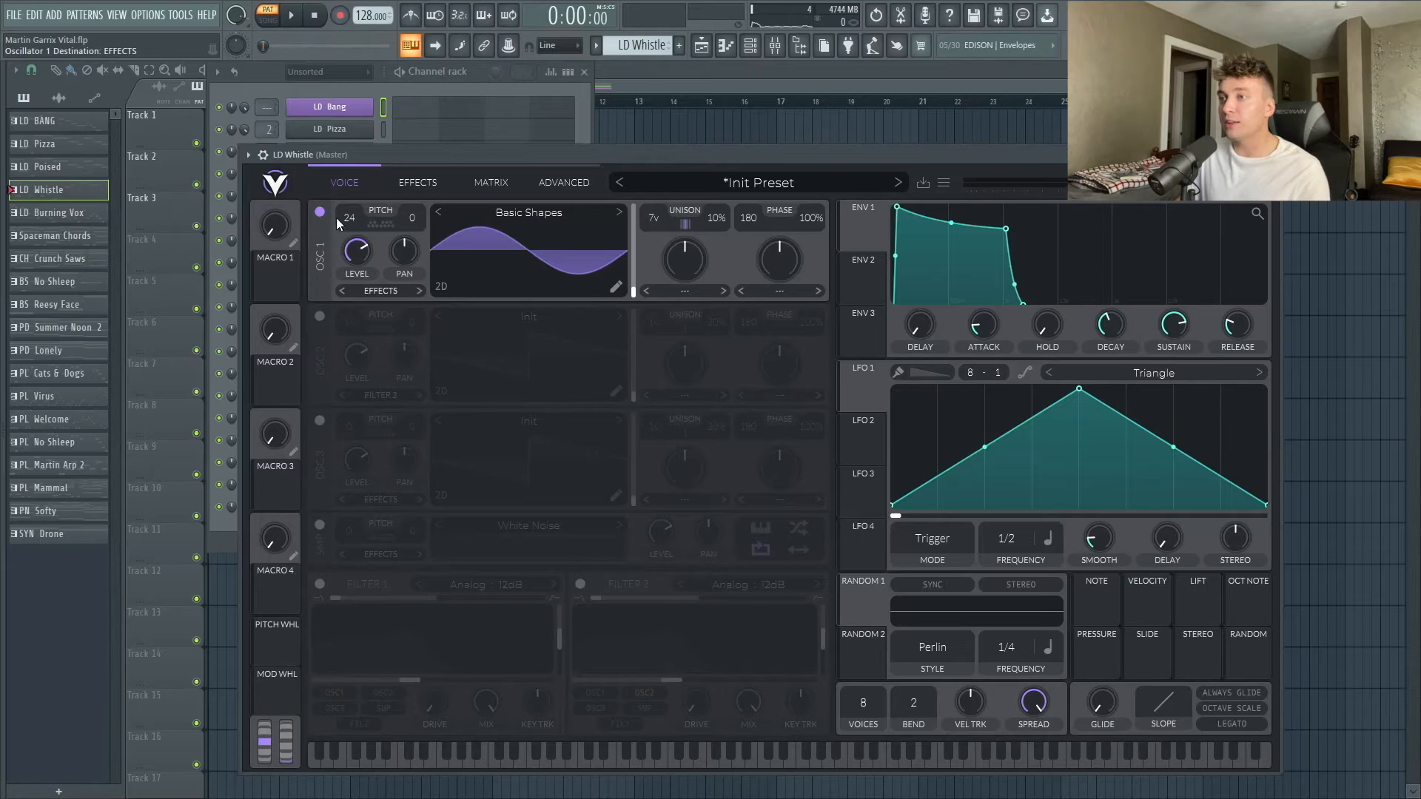
{"action": "left_click", "coordinate": [320, 213]}
{"action": "left_click", "coordinate": [319, 525]}
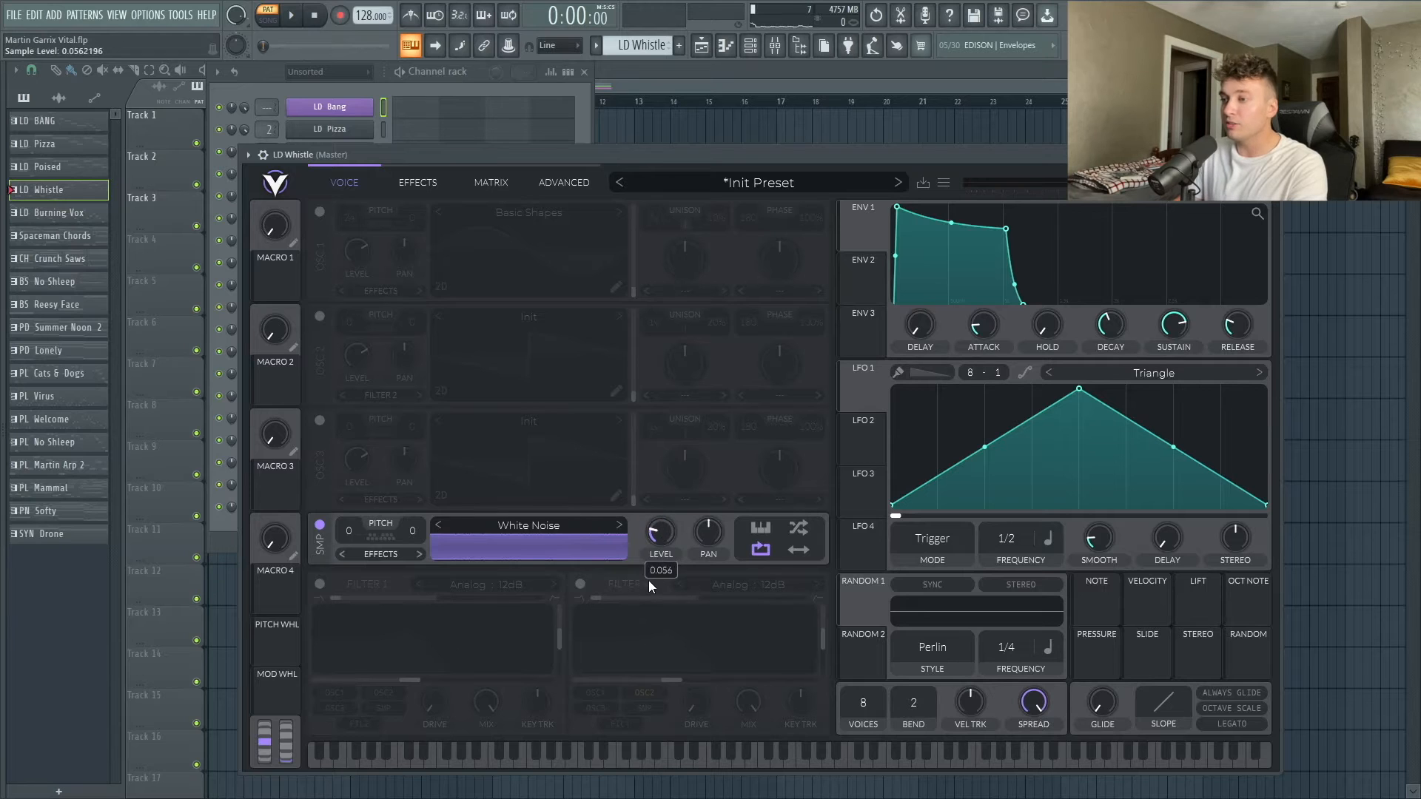
Route the noise sampler to Filter 1 and enable that filter with a blend of 1 and key tracking at 100%.
{"action": "left_click", "coordinate": [389, 552]}
{"action": "left_click", "coordinate": [347, 581]}
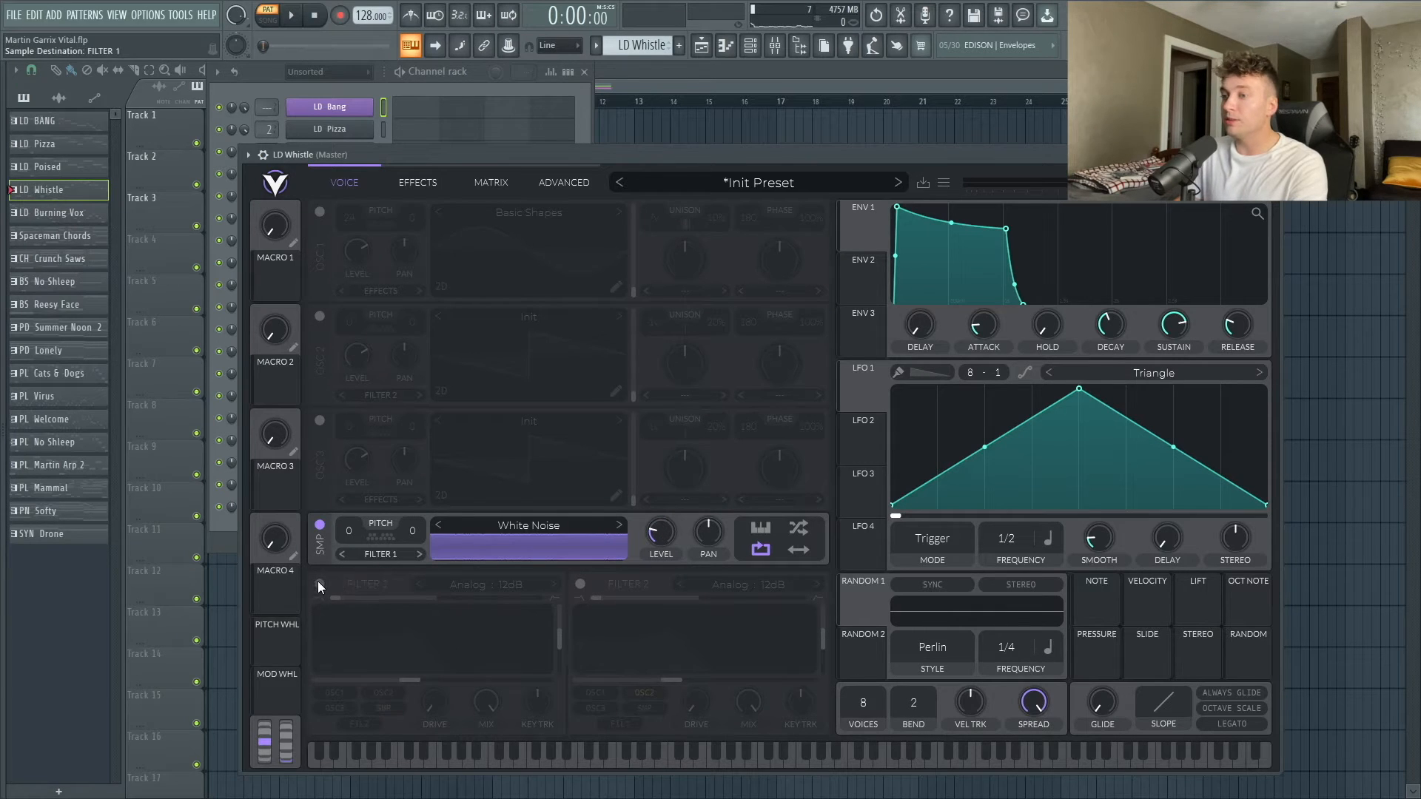
{"action": "left_click", "coordinate": [319, 584]}
{"action": "left_click_drag", "start_coordinate": [344, 598], "coordinate": [452, 598]}
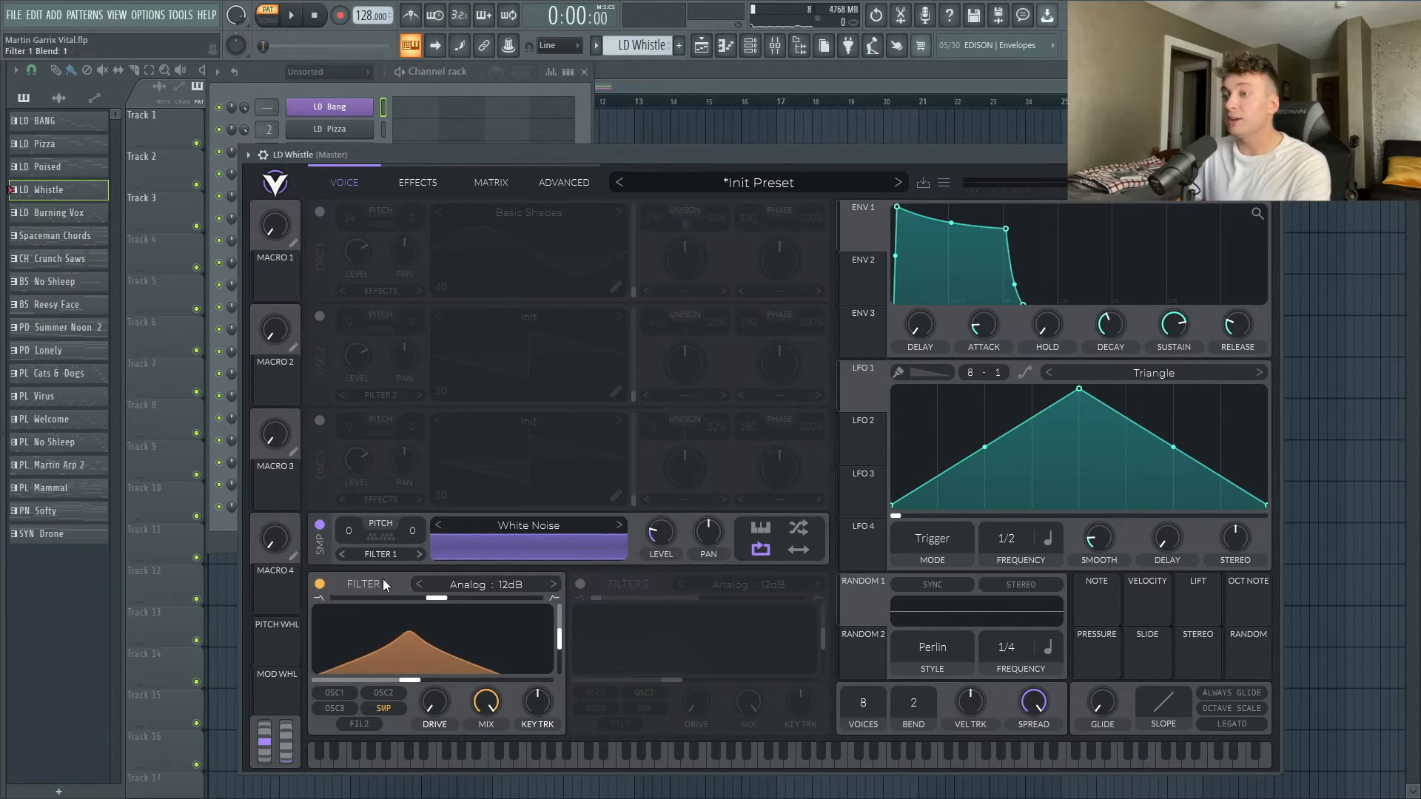
{"action": "left_click_drag", "start_coordinate": [528, 675], "coordinate": [545, 599]}
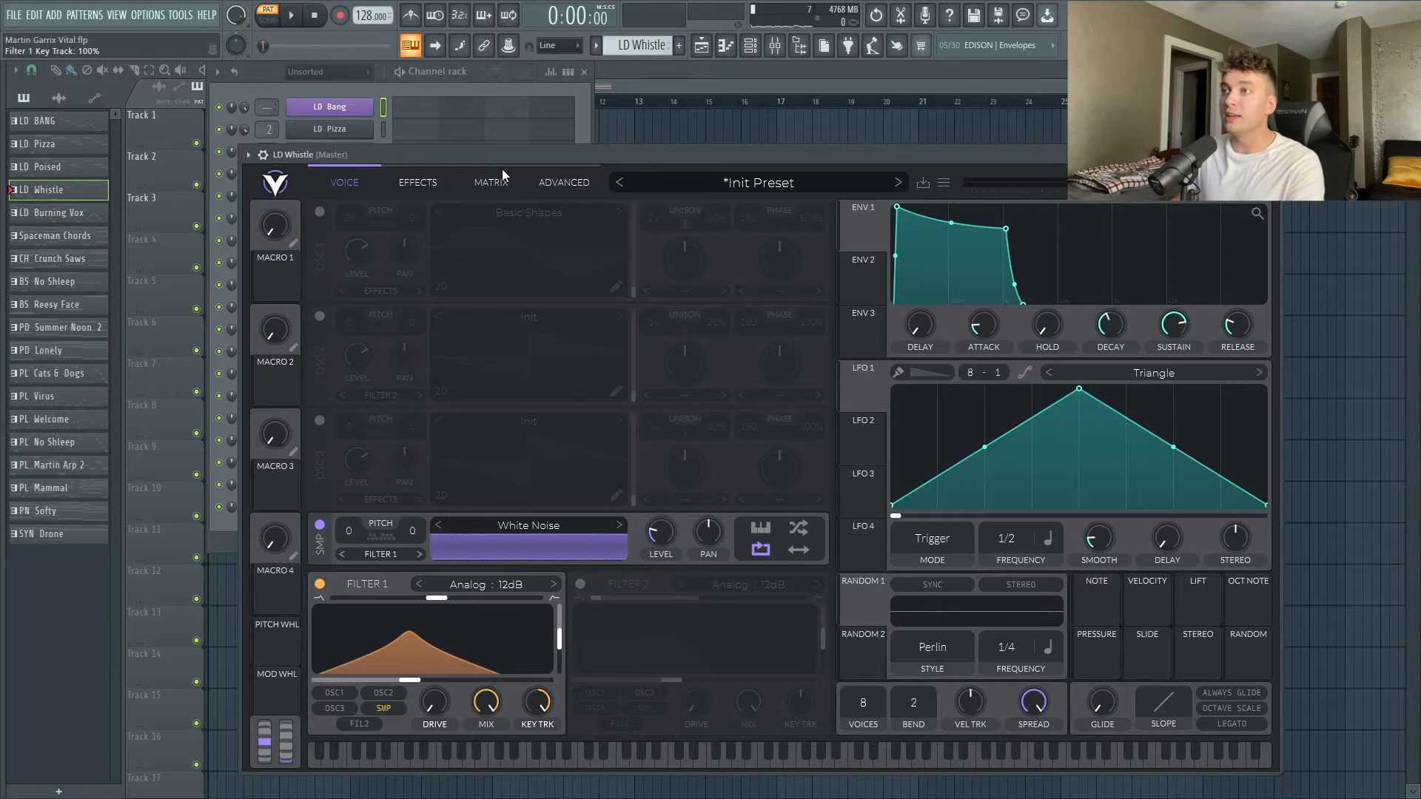
Set Filter 1's cutoff to 24 semitones.
{"action": "left_click_drag", "start_coordinate": [481, 160], "coordinate": [490, 141]}
{"action": "left_click", "coordinate": [436, 90]}
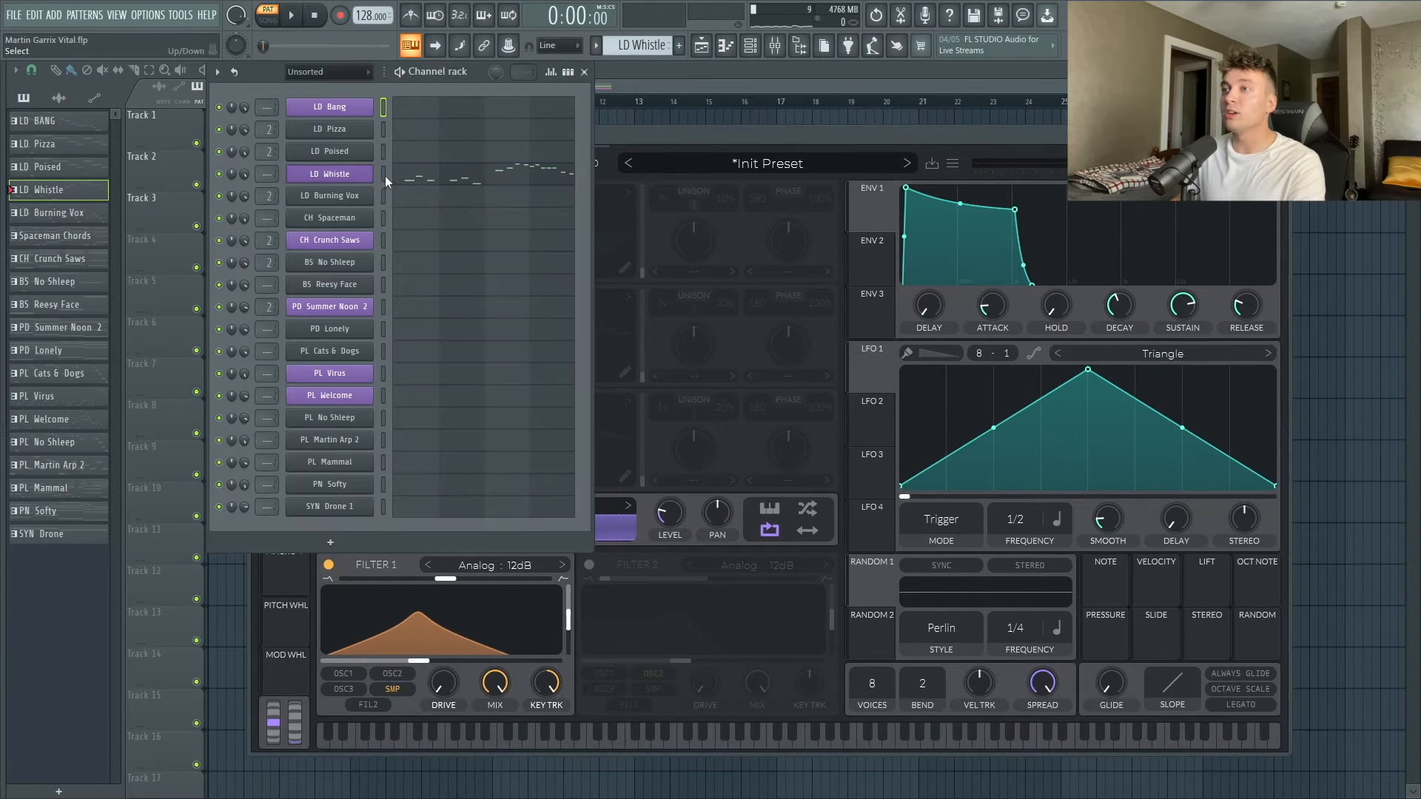
{"action": "left_click", "coordinate": [636, 127]}
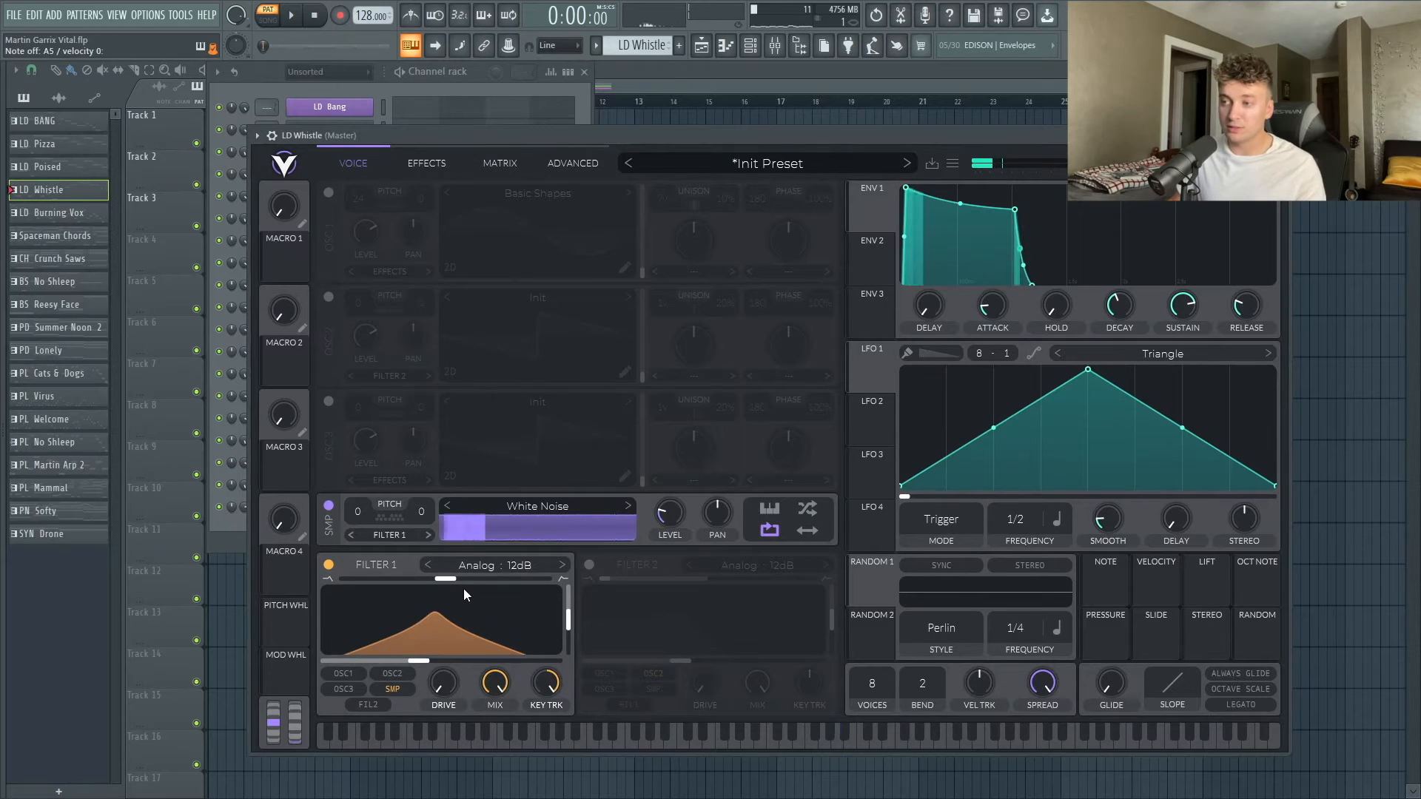
{"action": "right_click", "coordinate": [421, 661]}
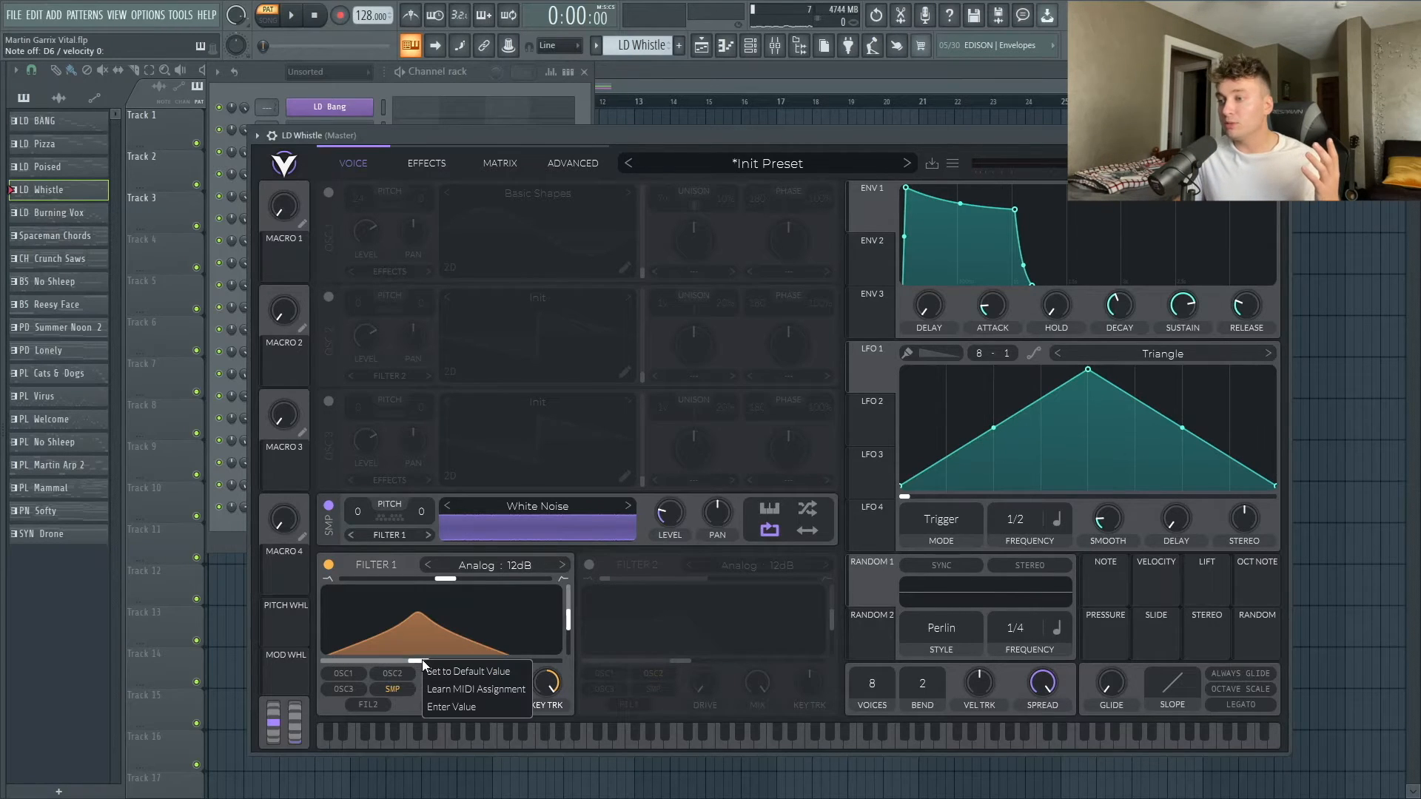
{"action": "left_click", "coordinate": [472, 706]}
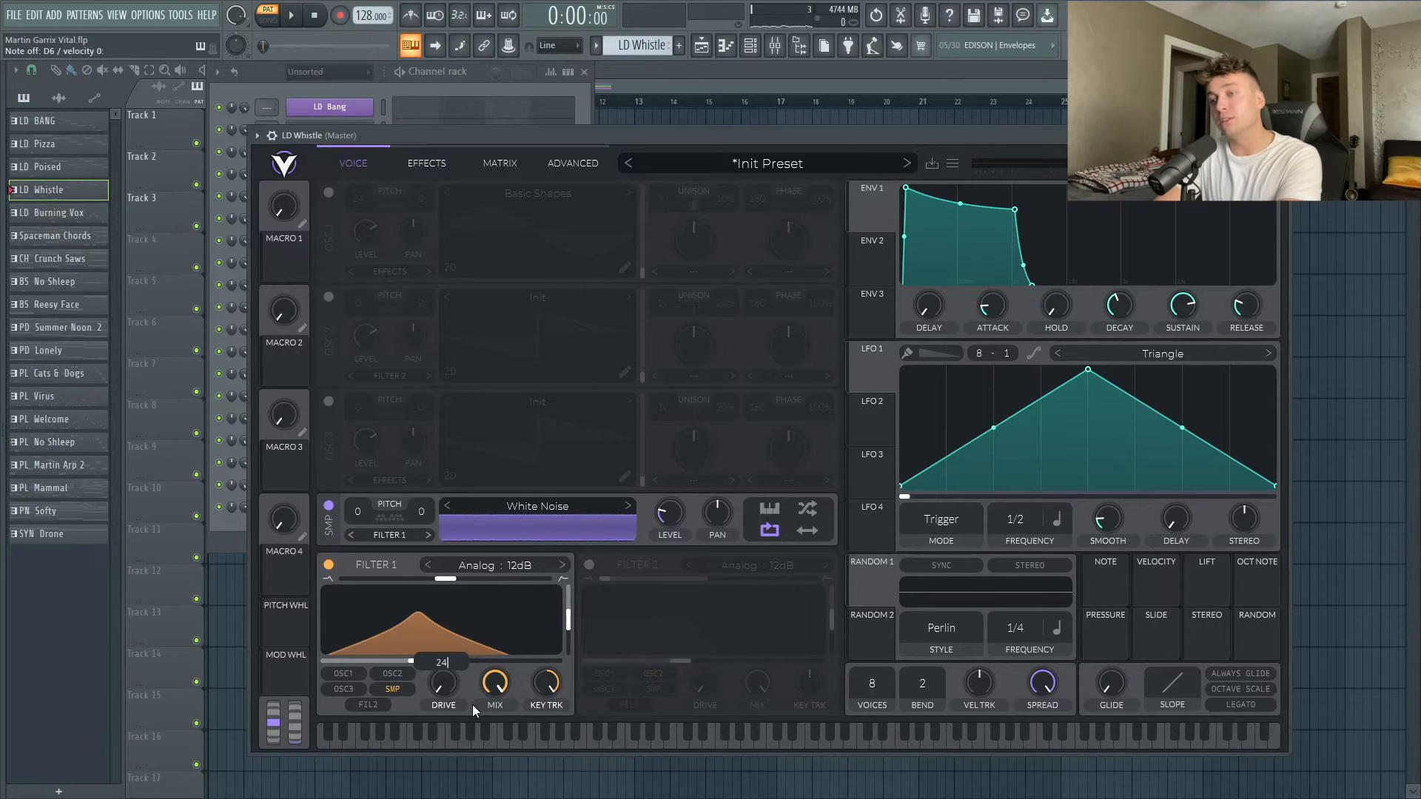
{"action": "key", "text": "Return"}
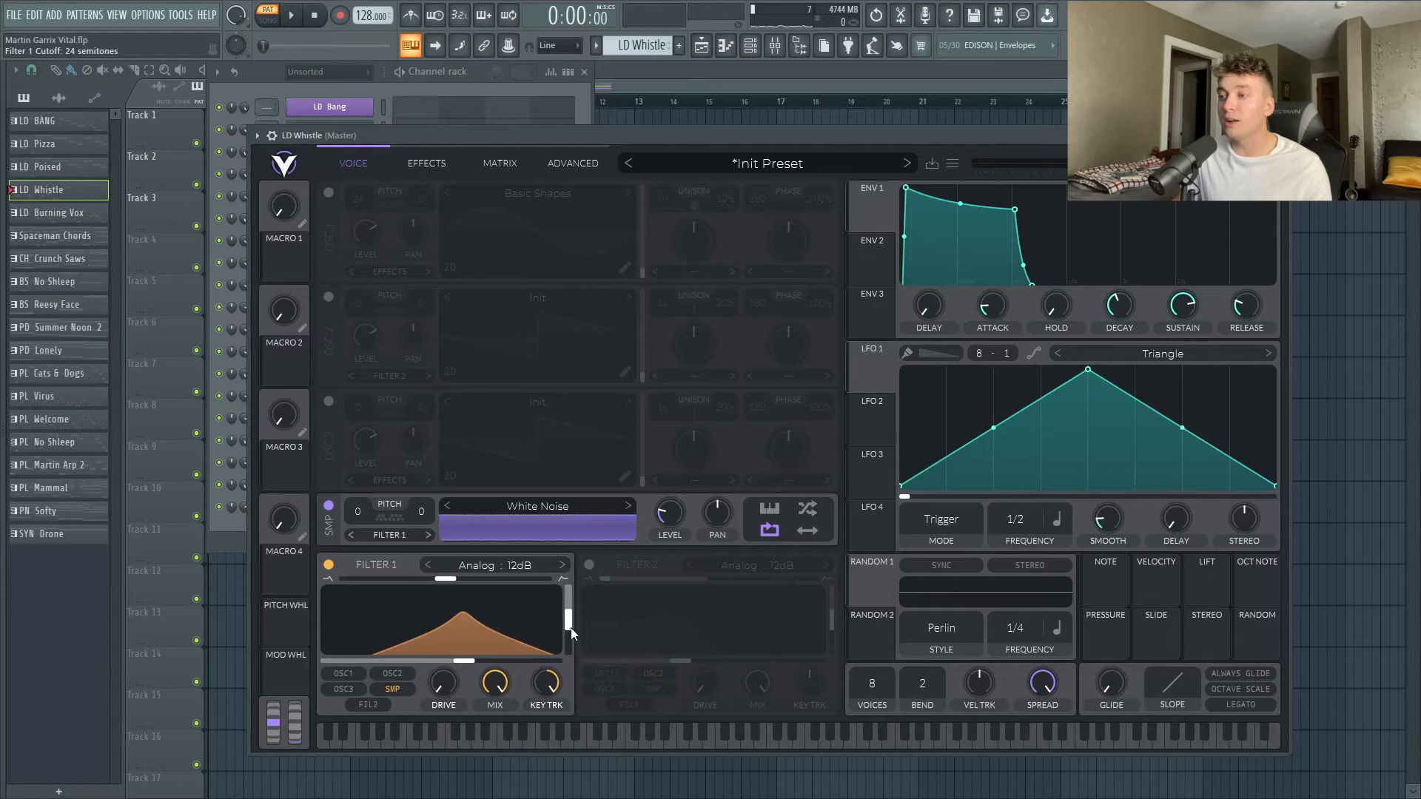
Raise Filter 1's resonance to about 93% and reposition the synth window.
{"action": "left_click_drag", "start_coordinate": [571, 626], "coordinate": [579, 597]}
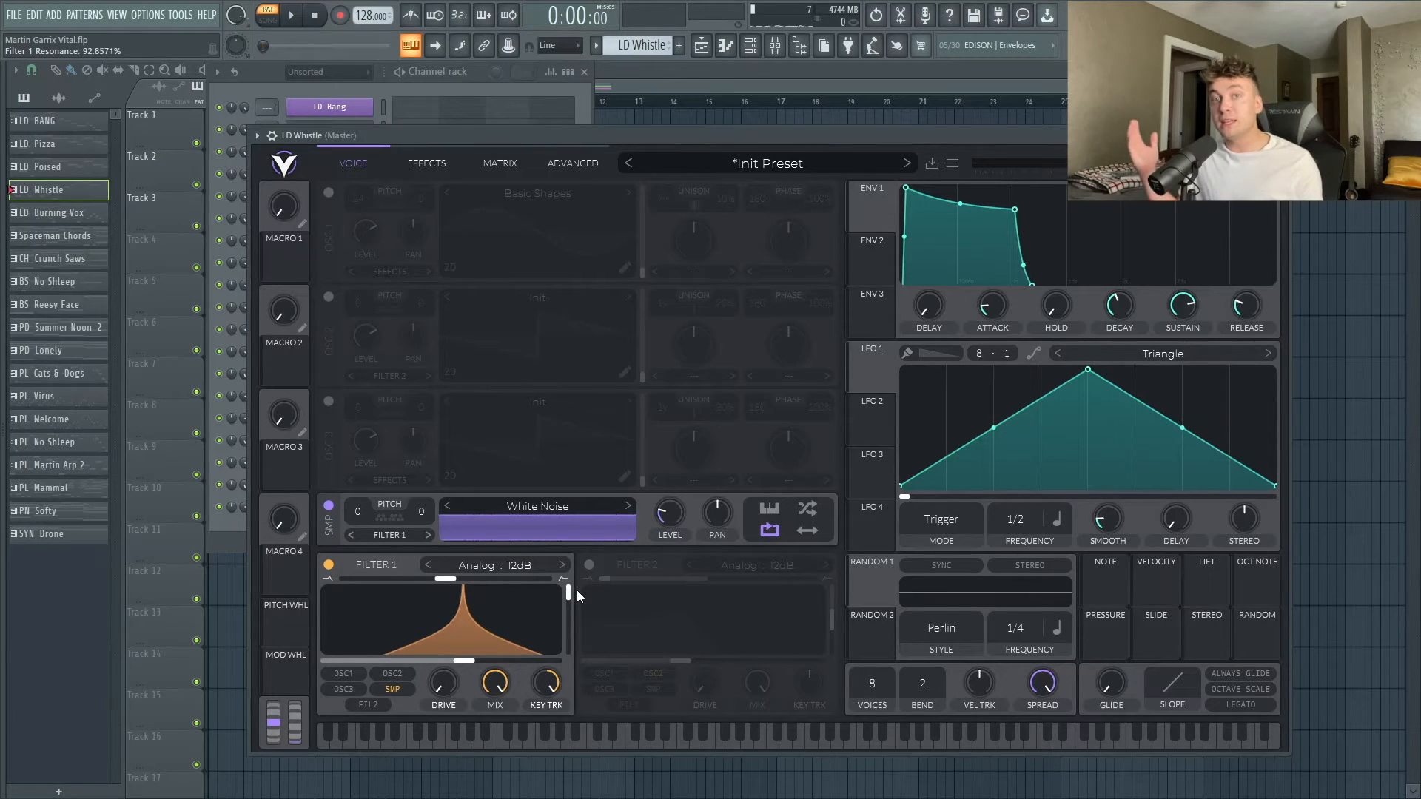
{"action": "left_click_drag", "start_coordinate": [575, 133], "coordinate": [591, 105]}
{"action": "mouse_move", "coordinate": [585, 571]}
{"action": "left_mouse_down"}
{"action": "mouse_move", "coordinate": [587, 589]}
{"action": "mouse_move", "coordinate": [586, 570]}
{"action": "left_mouse_up"}
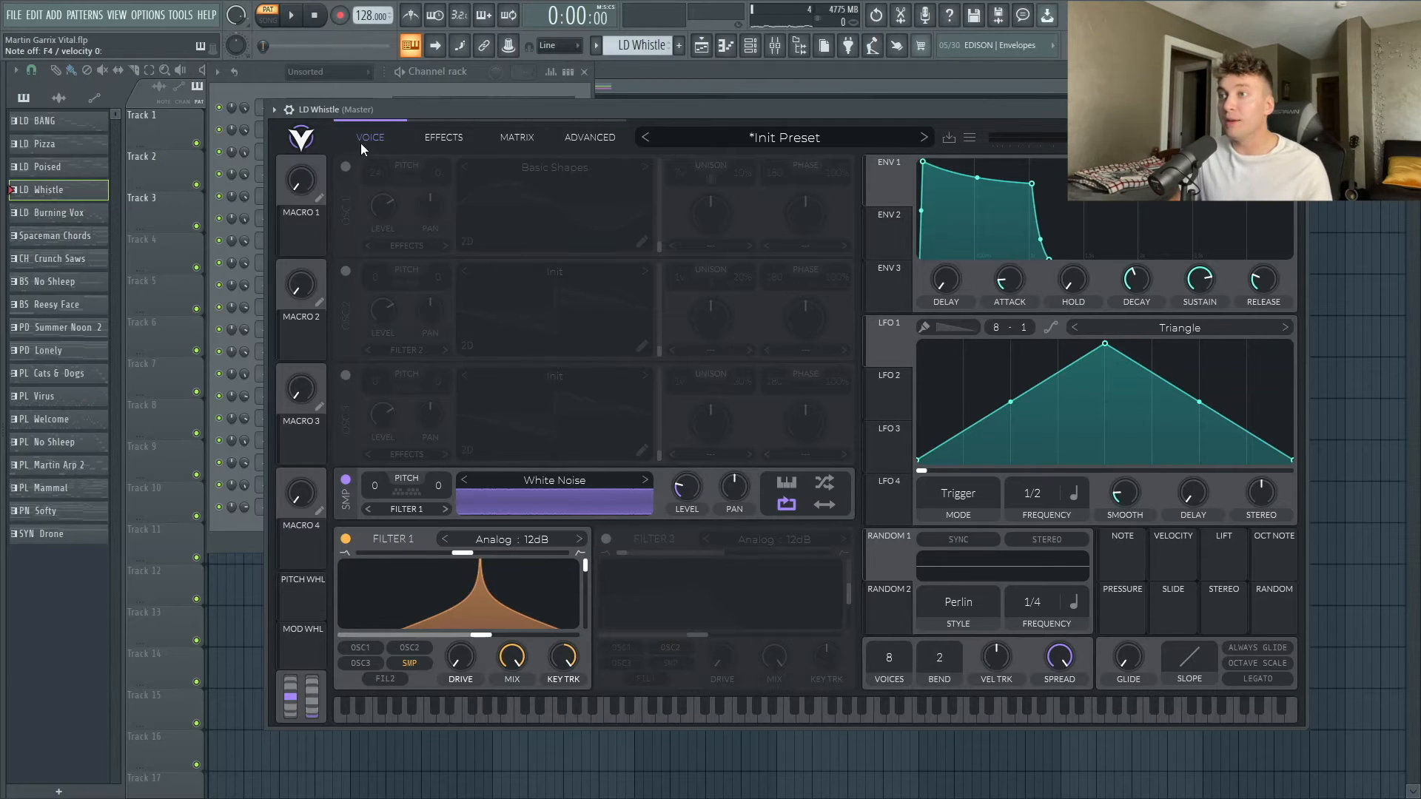
Raise the white noise sampler's level to about 0.283 and switch oscillator 1 back on beside it.
{"action": "left_click_drag", "start_coordinate": [379, 110], "coordinate": [382, 103]}
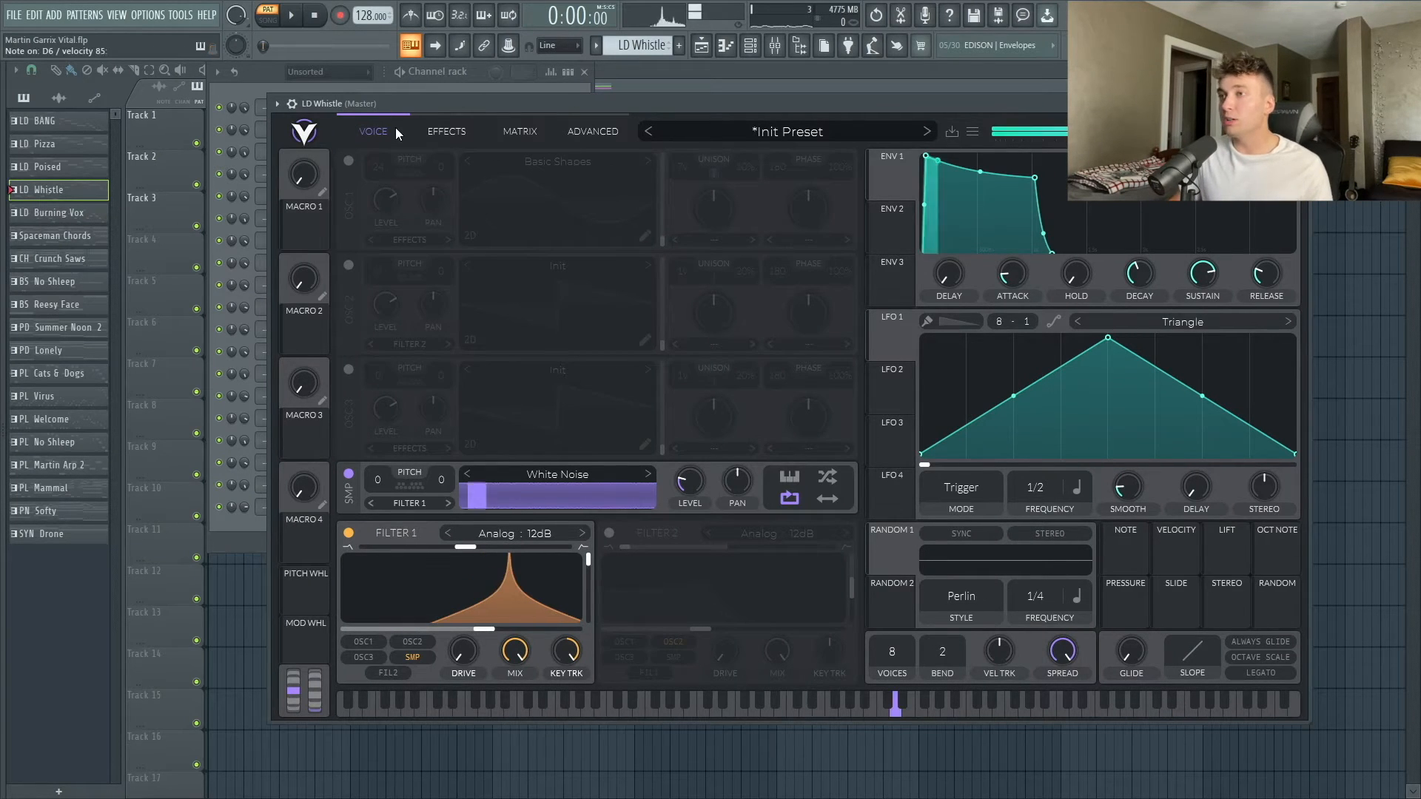
{"action": "mouse_move", "coordinate": [587, 568]}
{"action": "left_mouse_down"}
{"action": "mouse_move", "coordinate": [587, 596]}
{"action": "mouse_move", "coordinate": [591, 571]}
{"action": "left_mouse_up"}
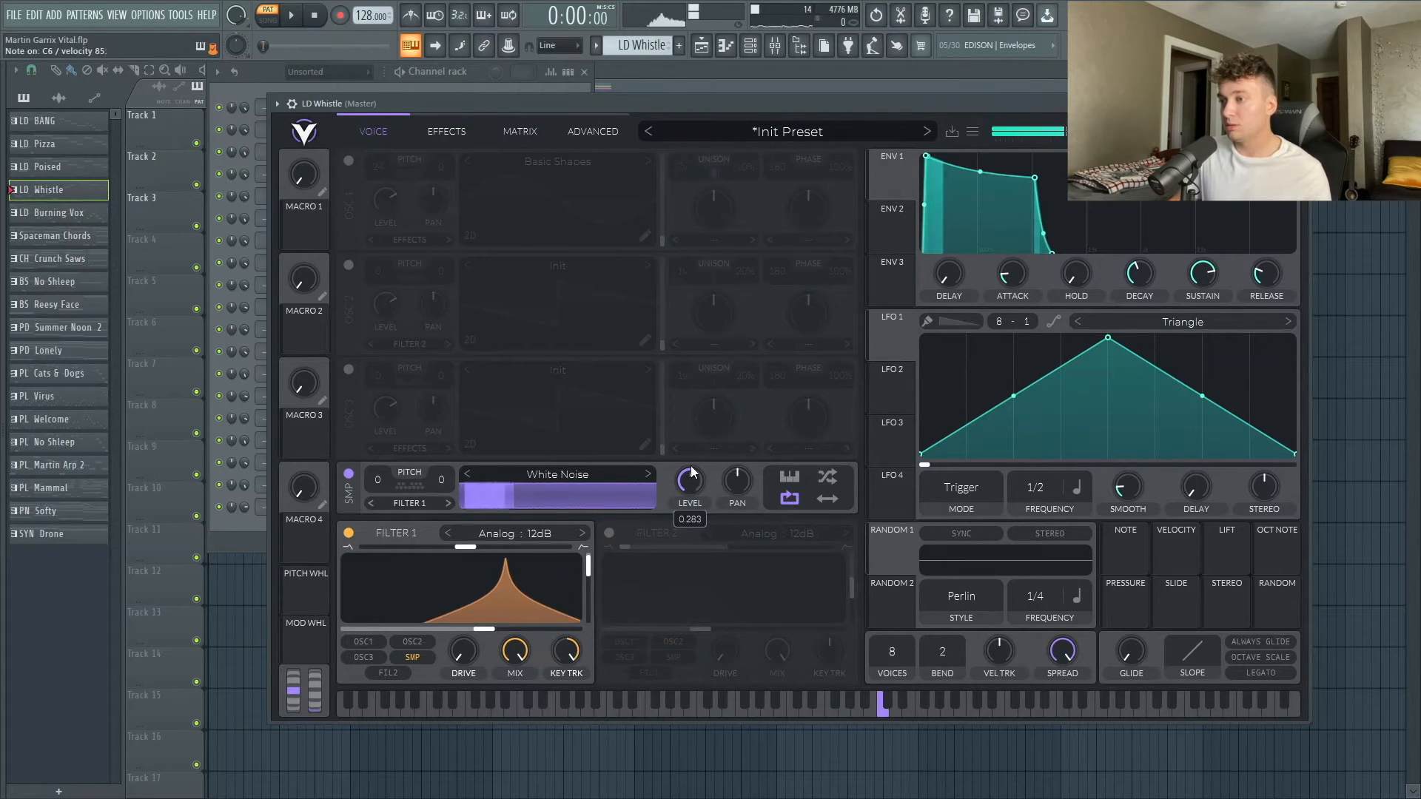
{"action": "left_click", "coordinate": [347, 161]}
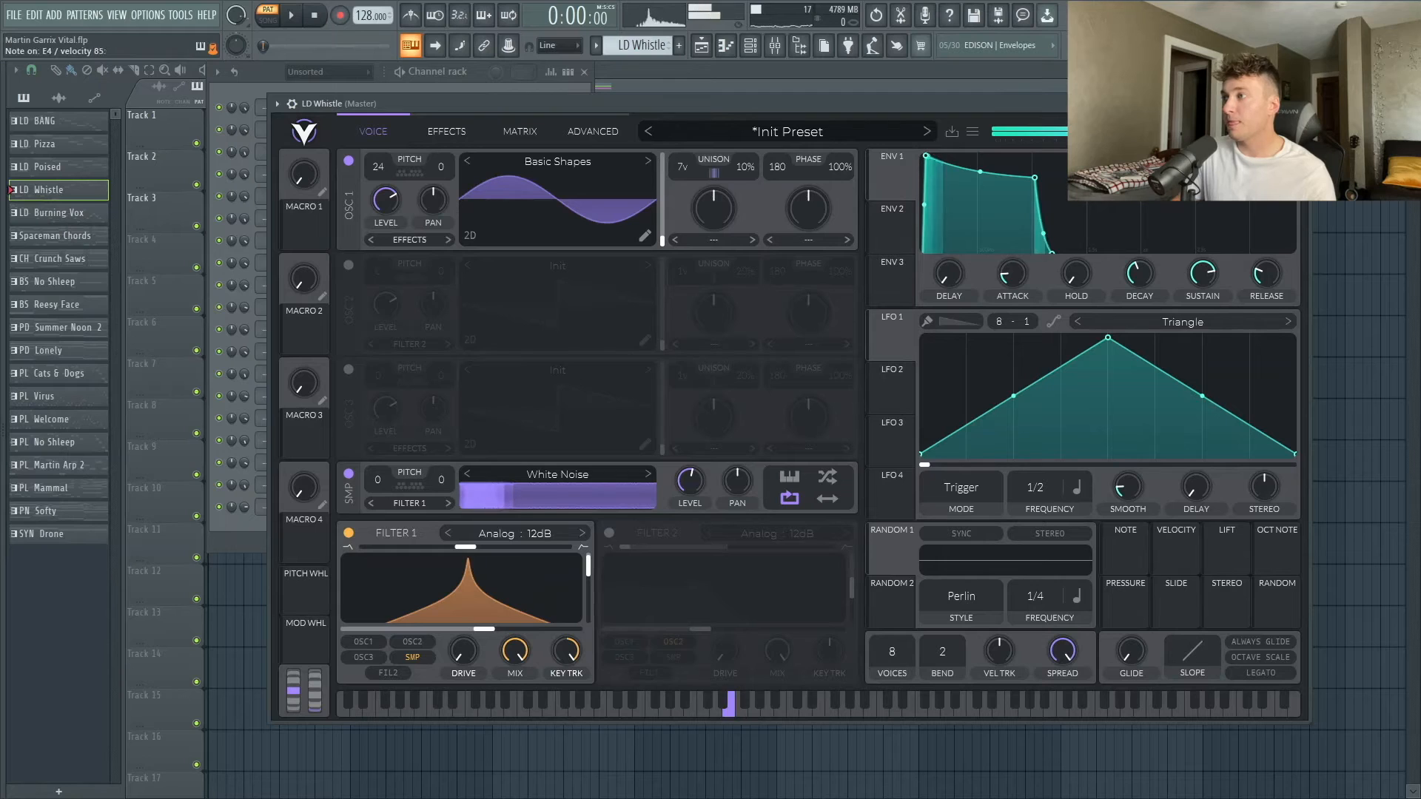
Reduce the patch to 1 voice and add a slight glide with Legato and Always Glide enabled.
{"action": "left_click_drag", "start_coordinate": [894, 639], "coordinate": [894, 689]}
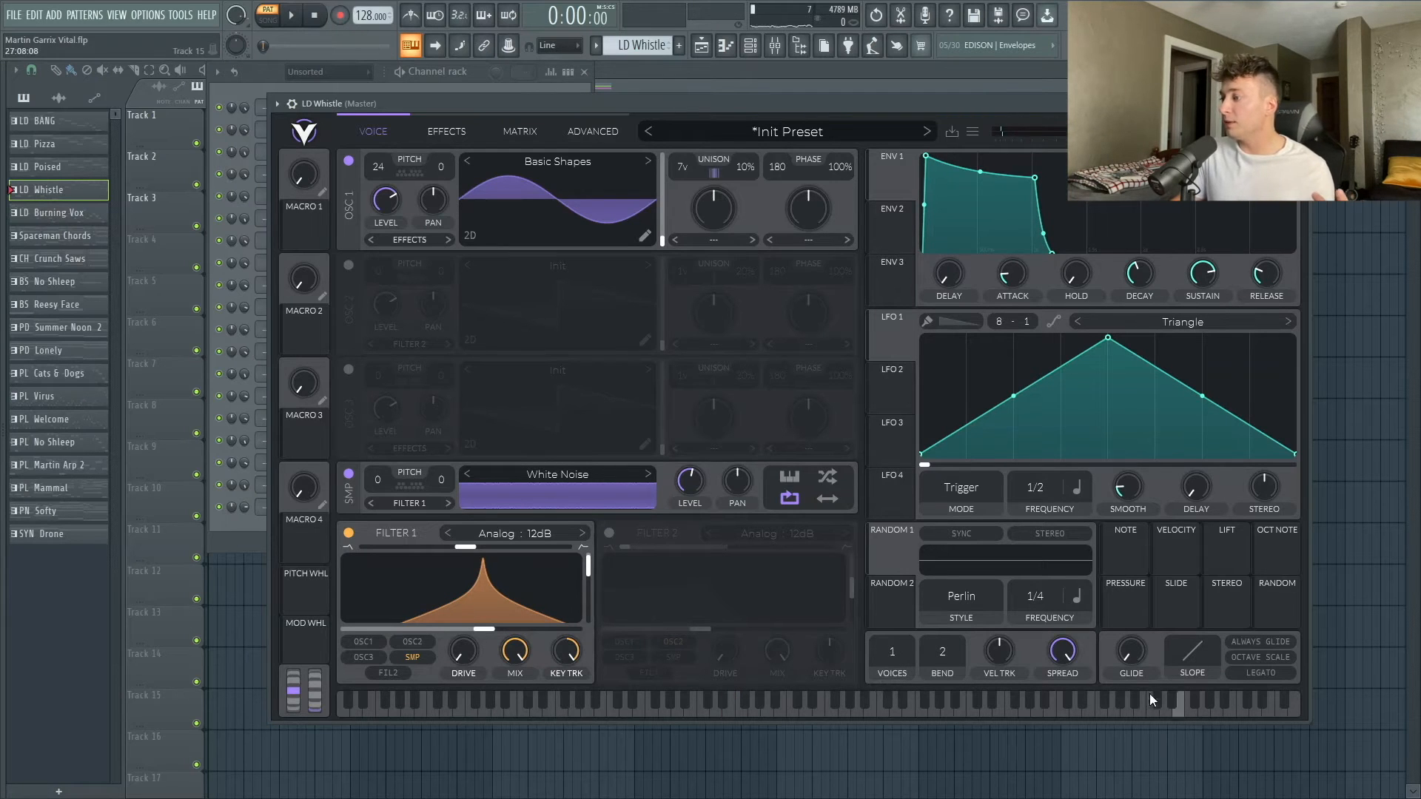
{"action": "left_click", "coordinate": [1269, 673]}
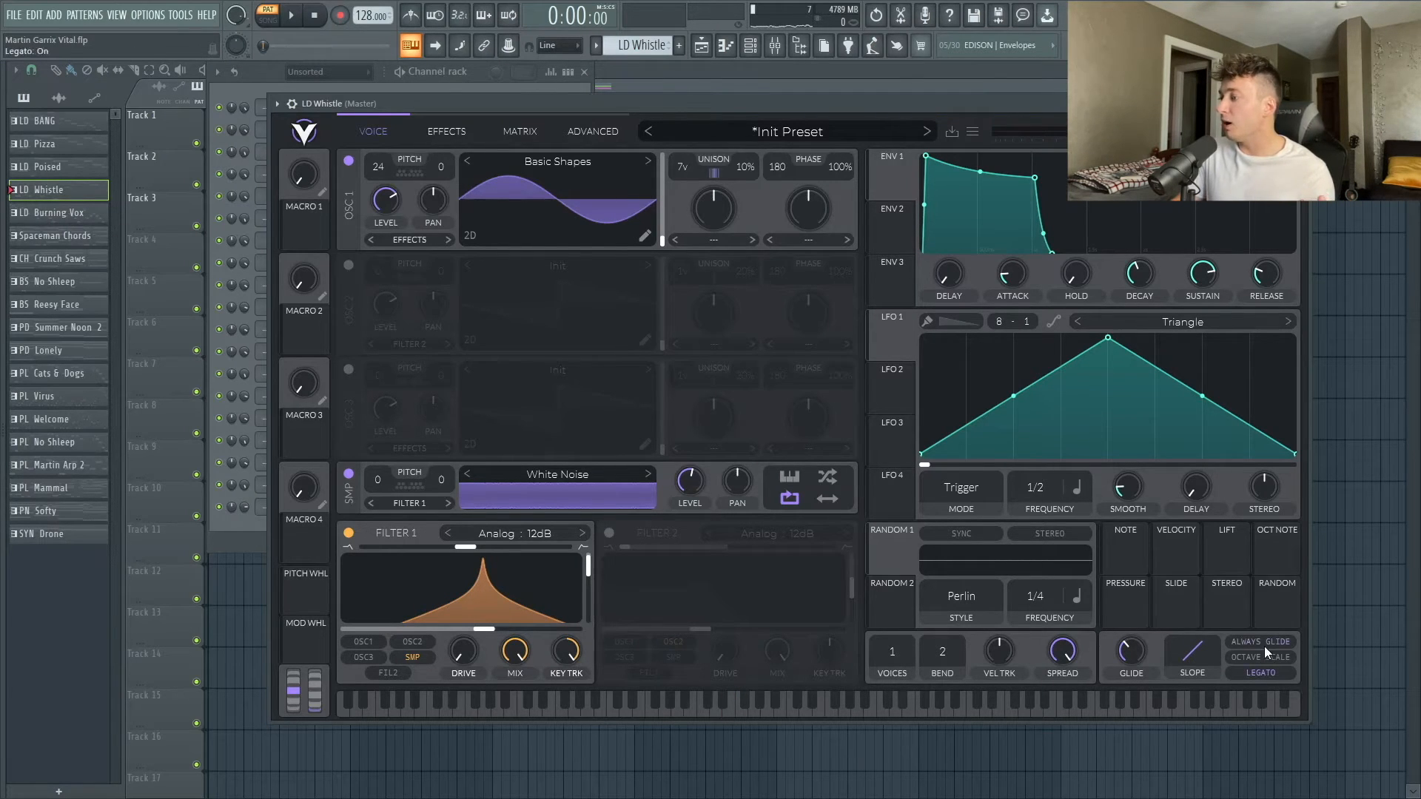
Add a chorus at 8% mix, an EQ with its low band in high-pass mode, and a reverb.
{"action": "left_click", "coordinate": [424, 139]}
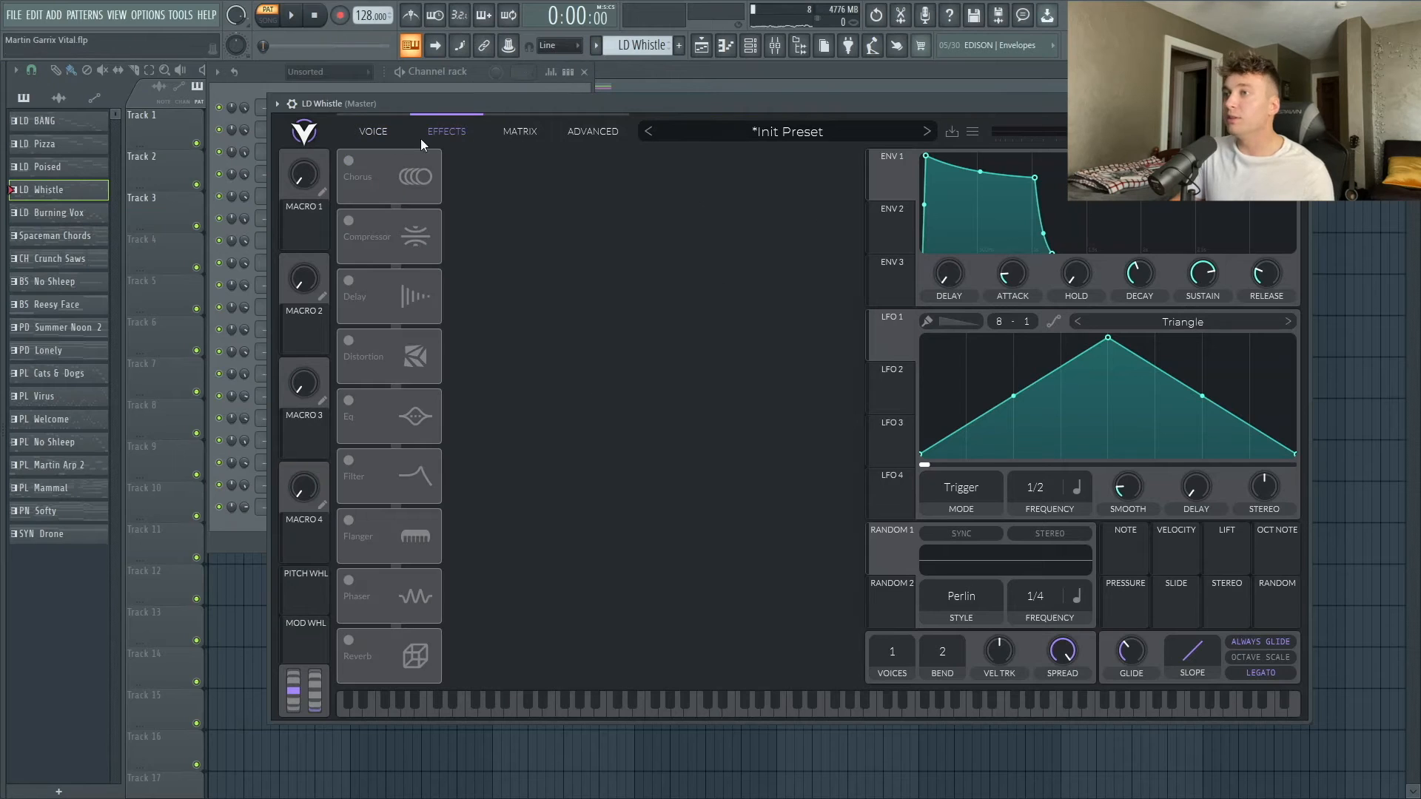
{"action": "left_click", "coordinate": [351, 164]}
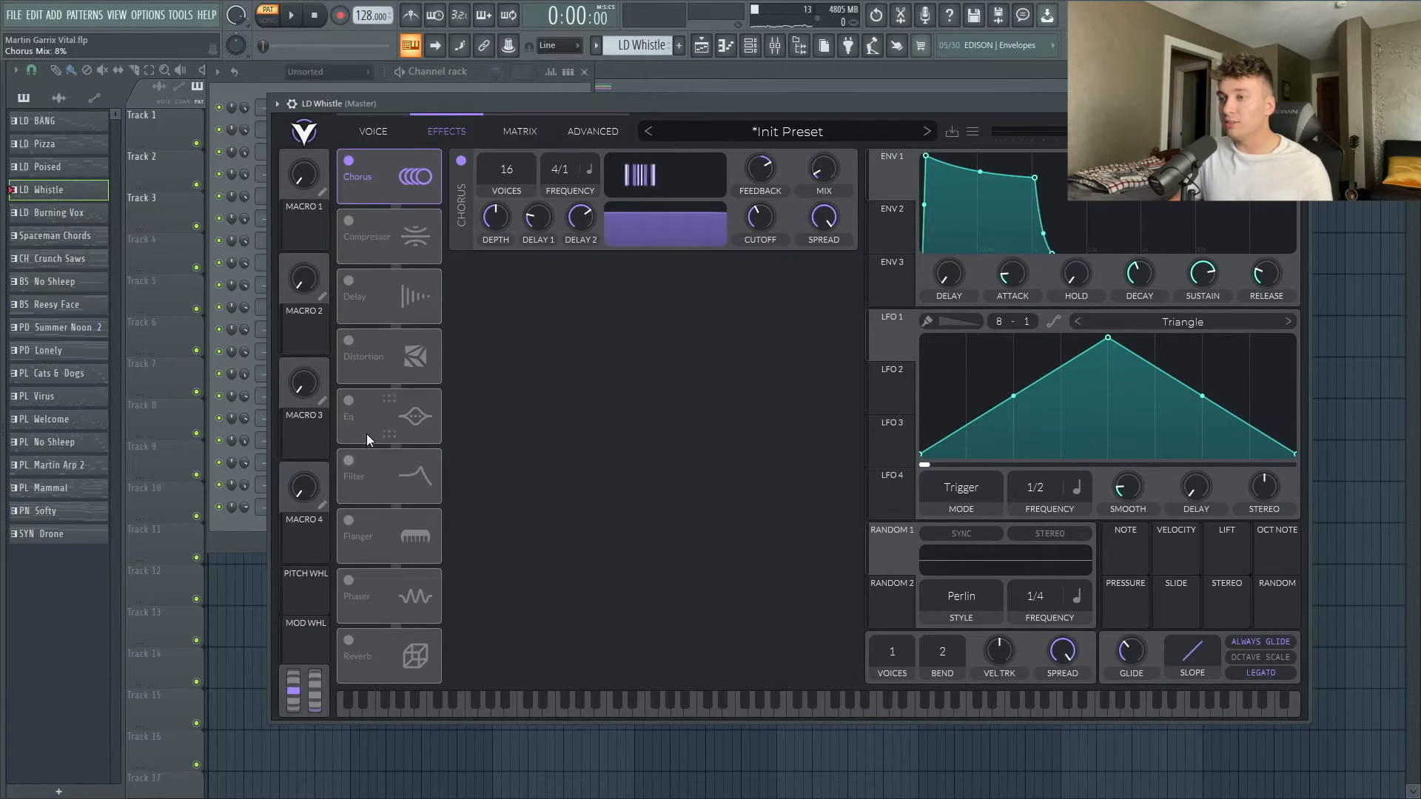
{"action": "left_click", "coordinate": [362, 400]}
{"action": "left_click", "coordinate": [508, 271]}
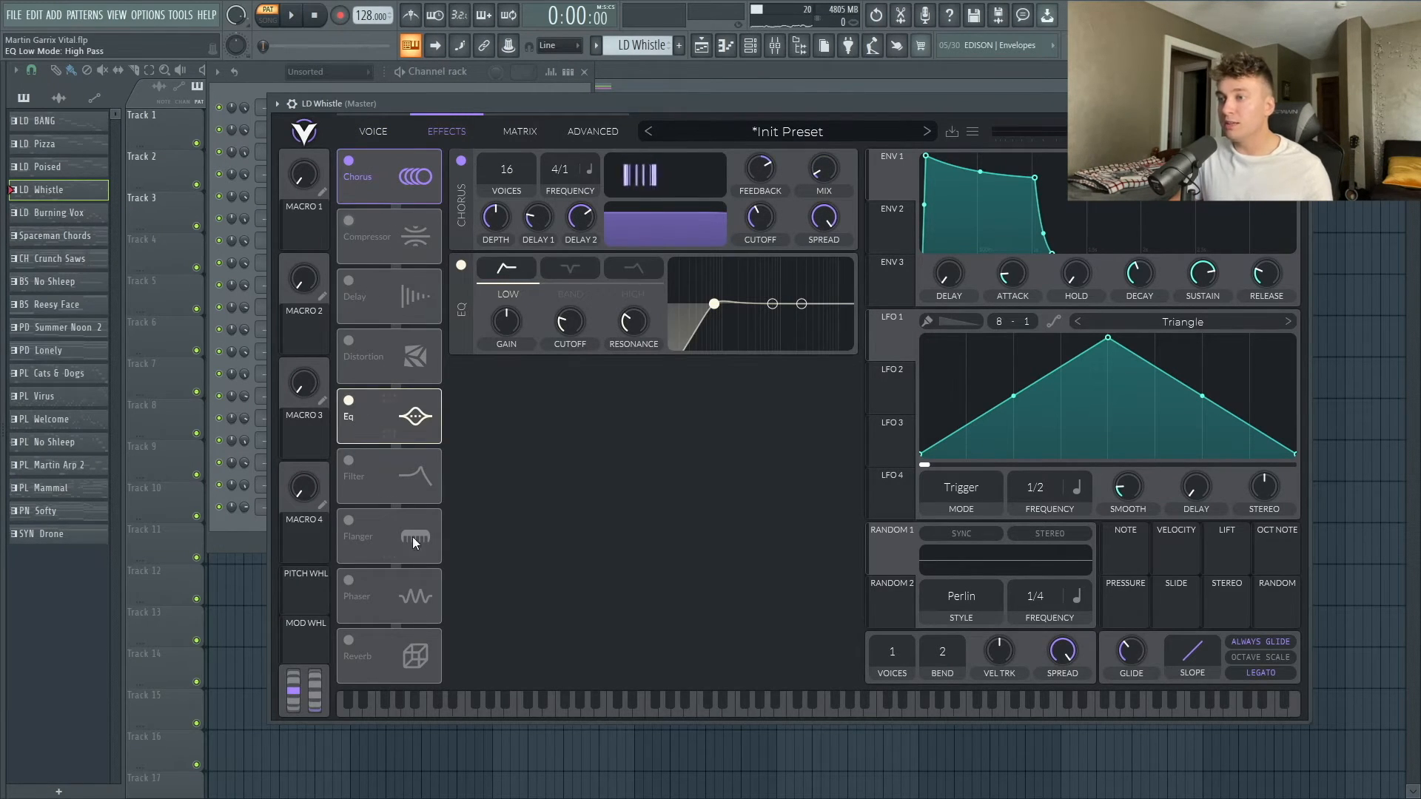
{"action": "left_click", "coordinate": [349, 641]}
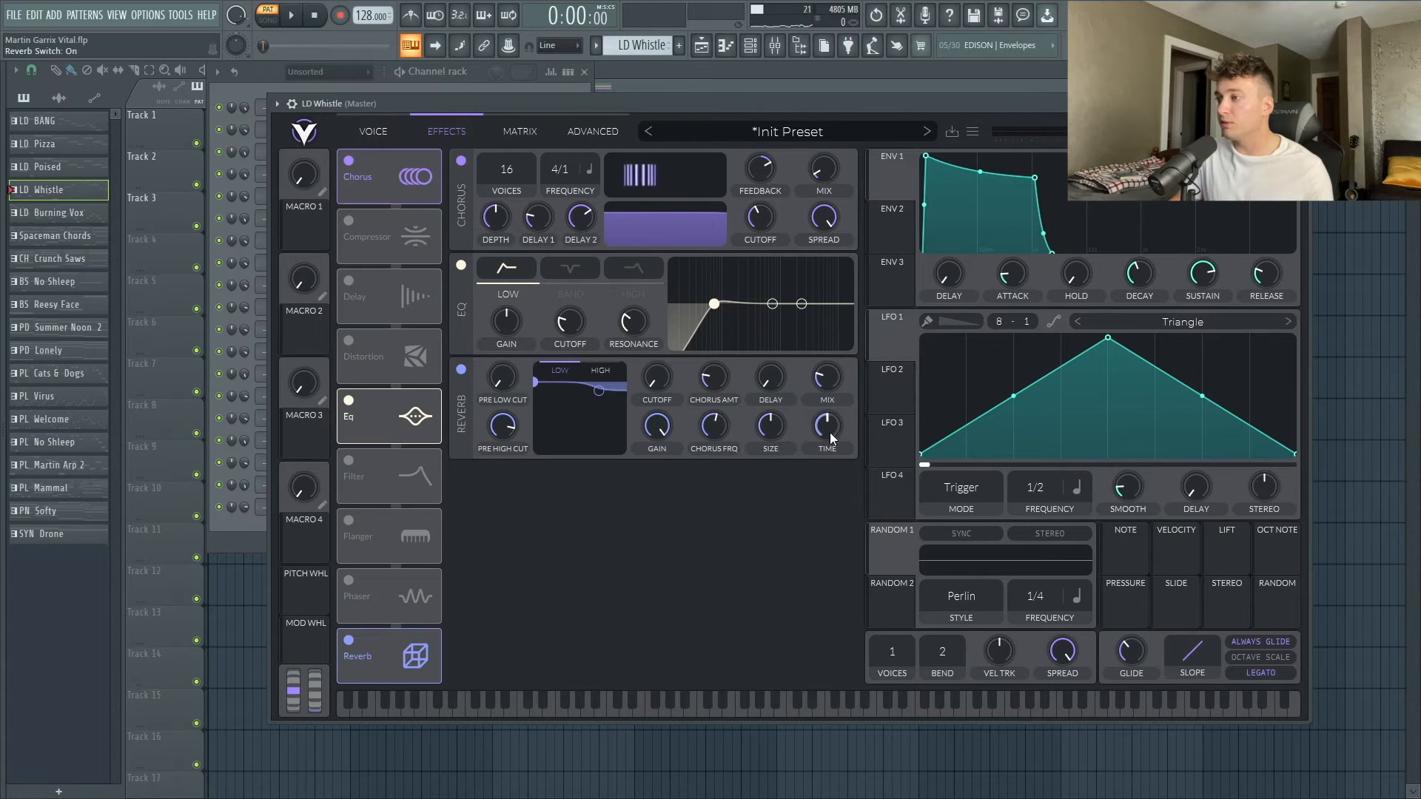
{"action": "left_click_drag", "start_coordinate": [664, 104], "coordinate": [672, 105]}
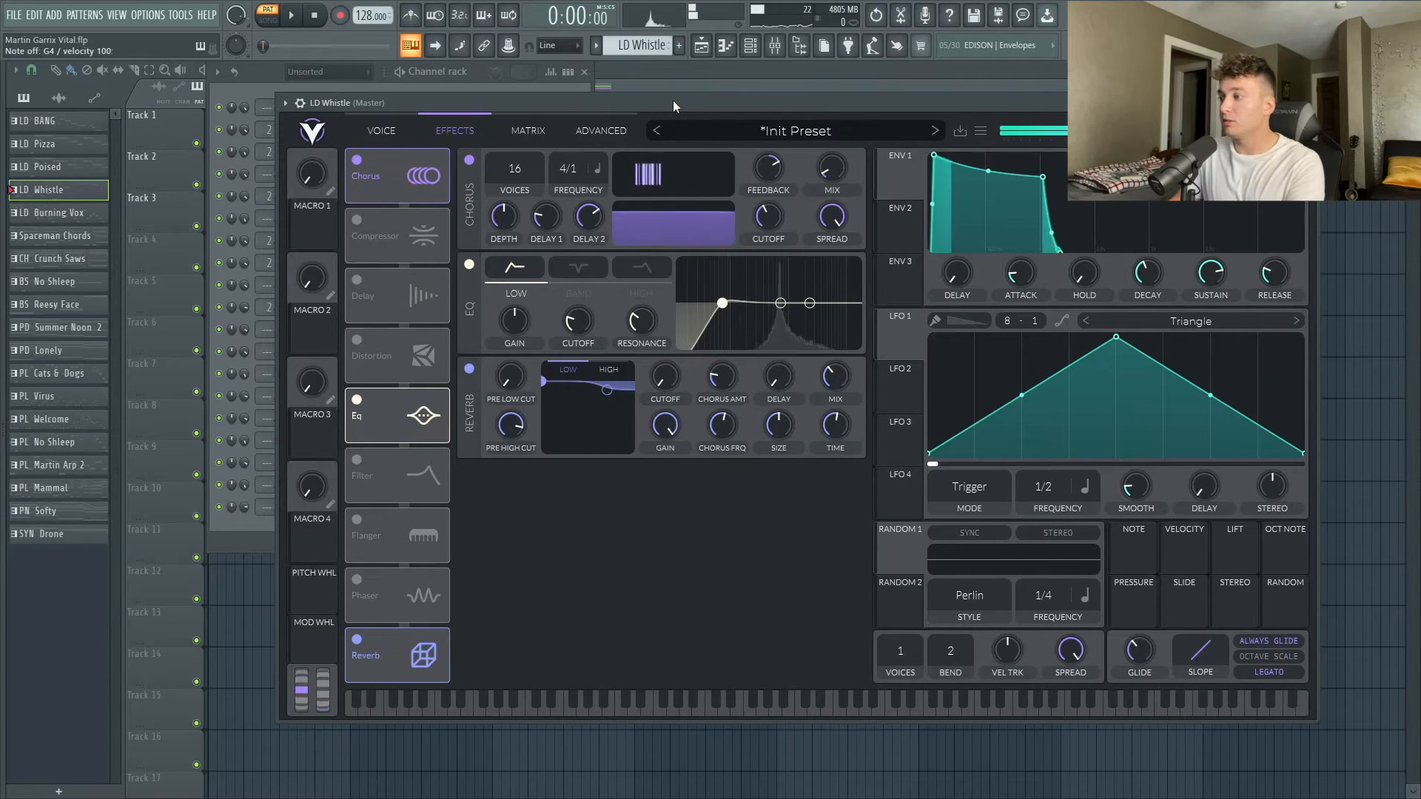
Raise the white noise sampler's level to about 0.38 during pattern playback.
{"action": "key", "text": "space"}
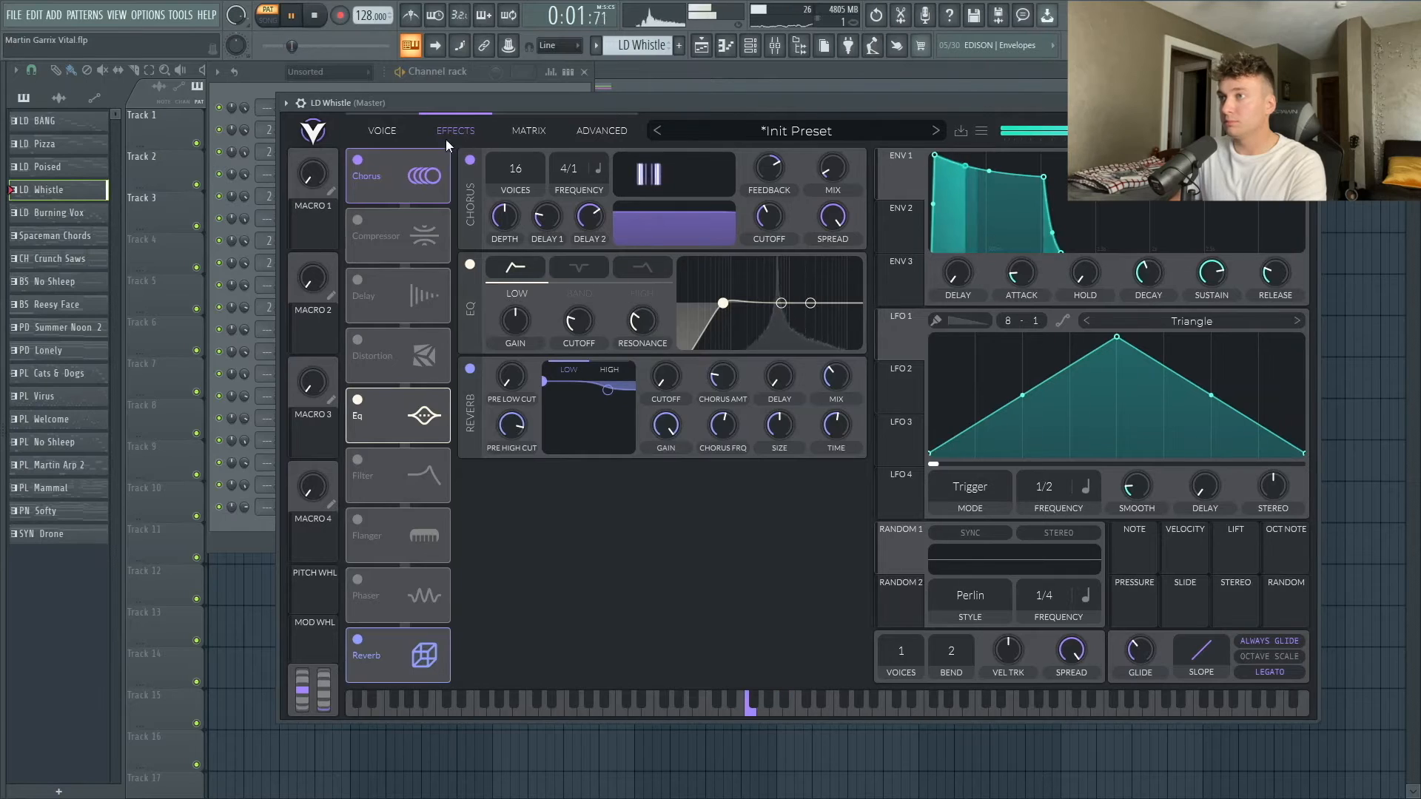
{"action": "left_click", "coordinate": [383, 131]}
{"action": "mouse_move", "coordinate": [701, 484]}
{"action": "left_mouse_down"}
{"action": "mouse_move", "coordinate": [703, 531]}
{"action": "mouse_move", "coordinate": [716, 437]}
{"action": "mouse_move", "coordinate": [718, 472]}
{"action": "left_mouse_up"}
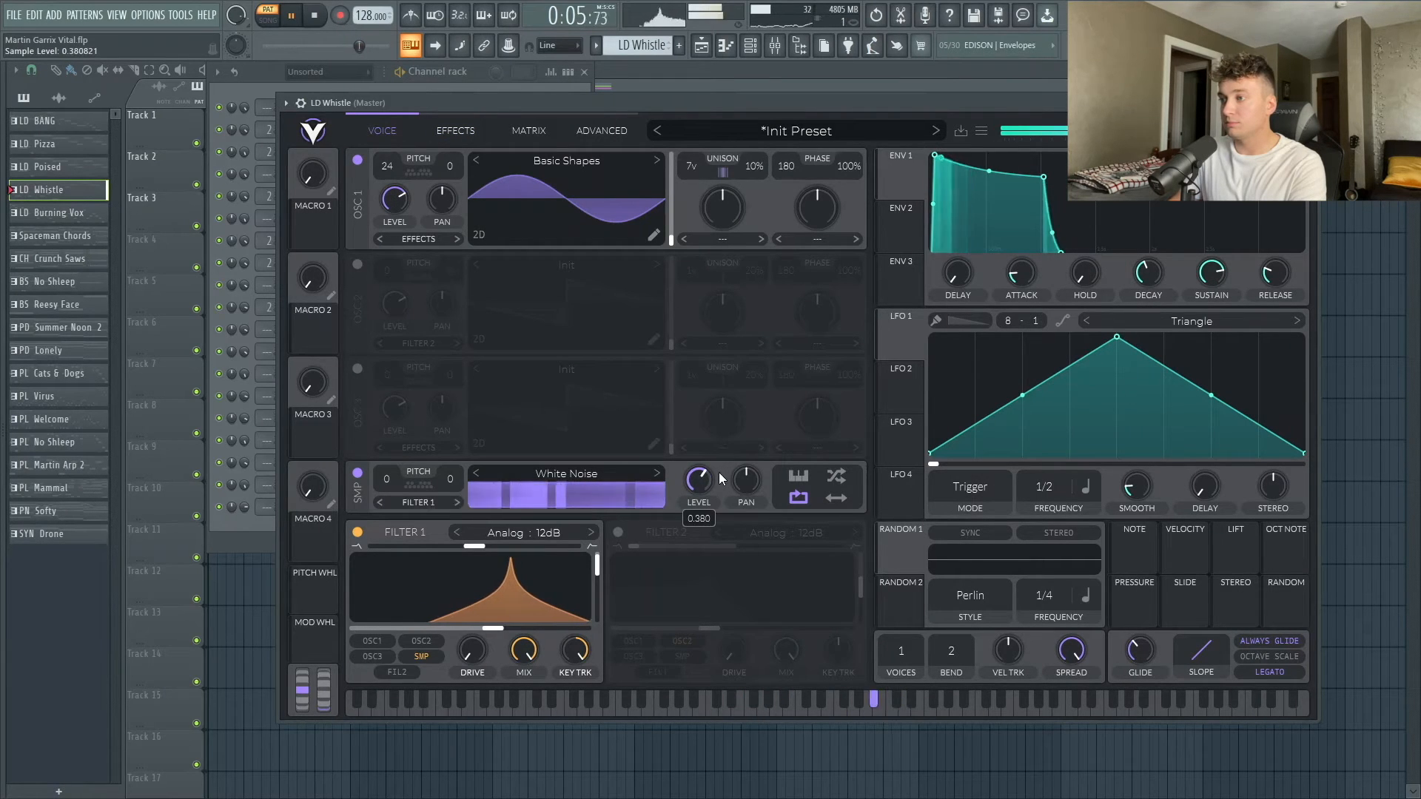
{"action": "key", "text": "space"}
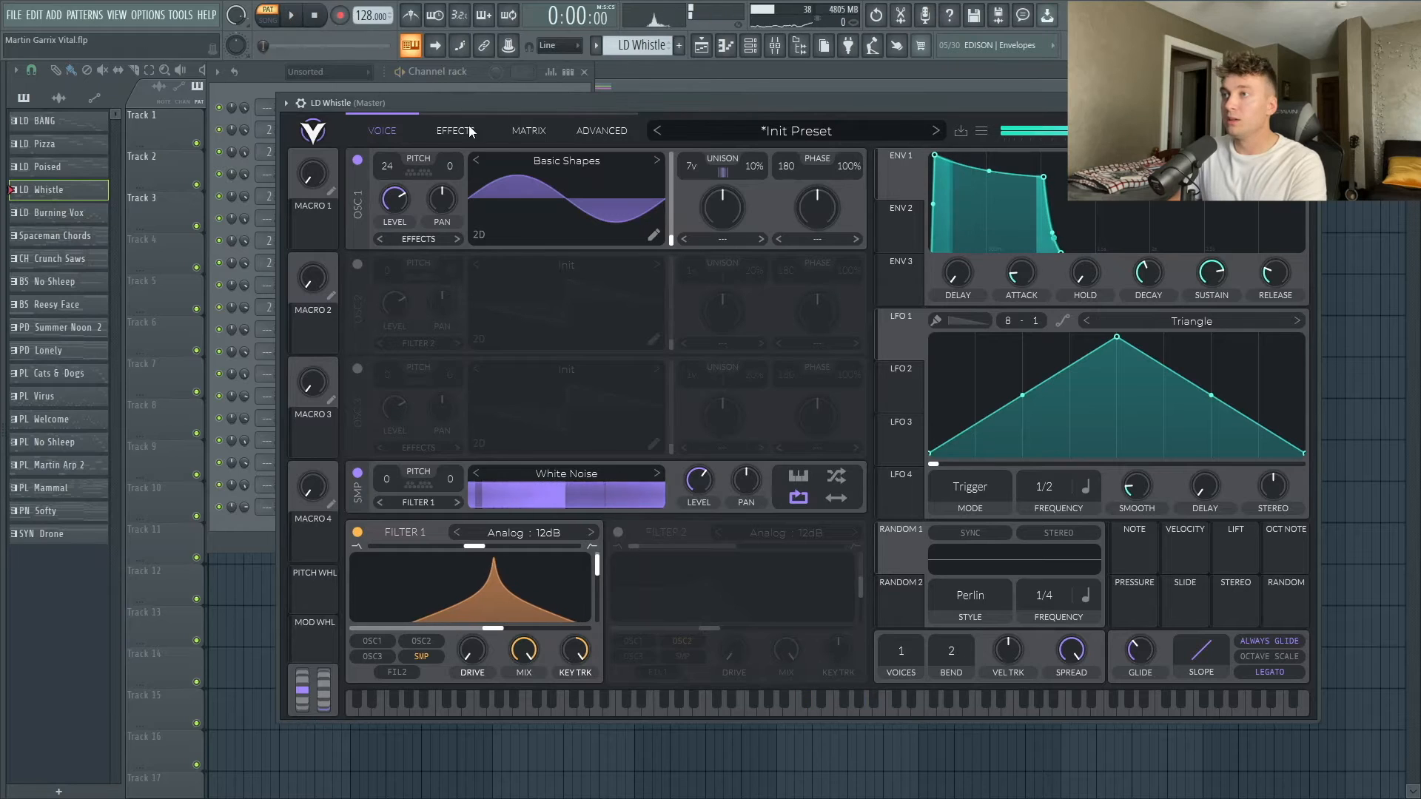
Enable a Bit Crush distortion with about 7.8 dB of drive and its mix at 0.
{"action": "left_click", "coordinate": [470, 131]}
{"action": "left_click", "coordinate": [357, 340]}
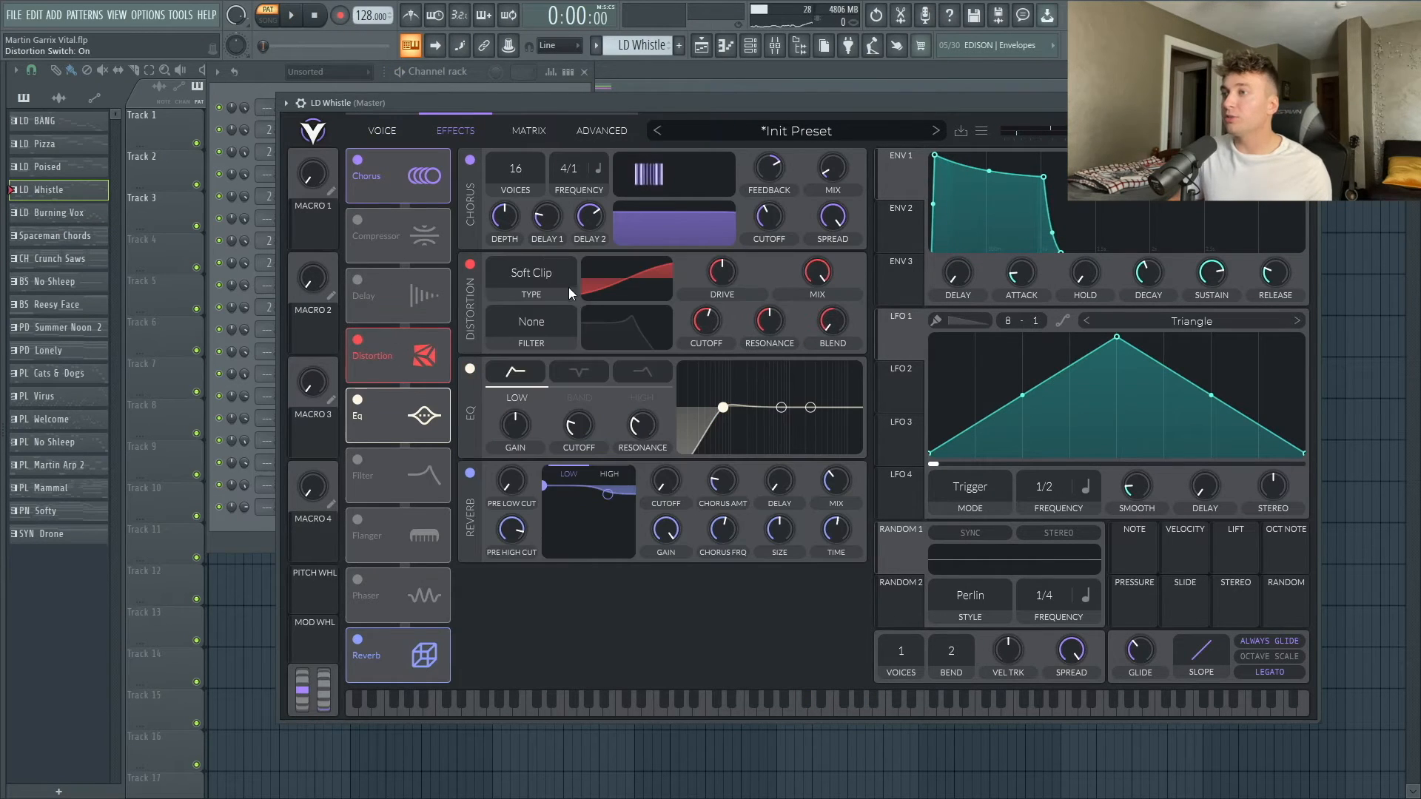
{"action": "left_click", "coordinate": [567, 288]}
{"action": "left_click", "coordinate": [527, 386]}
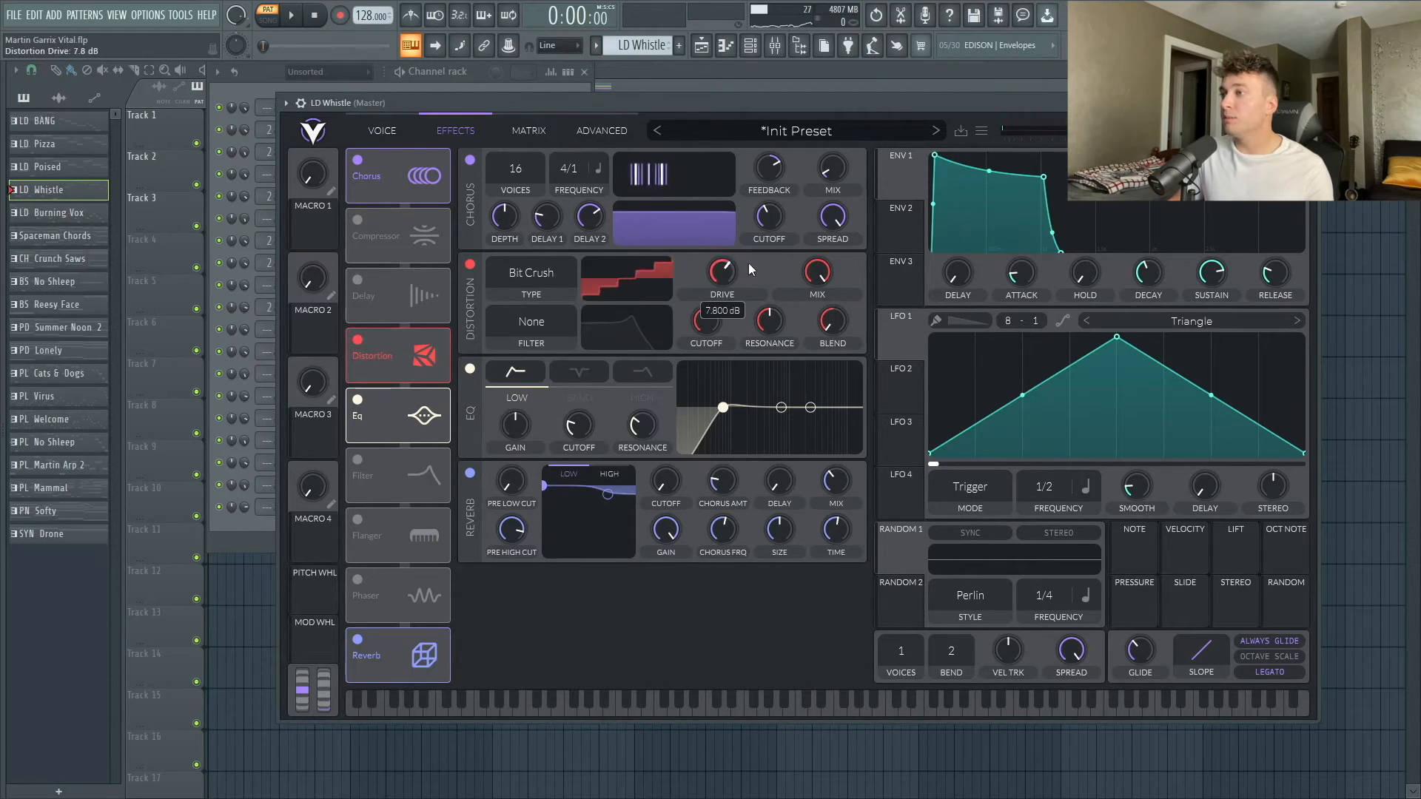
{"action": "left_click_drag", "start_coordinate": [812, 274], "coordinate": [806, 407]}
Assign macro 1 to the distortion mix, name it BIT, and sweep it during playback.
{"action": "left_click_drag", "start_coordinate": [314, 228], "coordinate": [817, 274]}
{"action": "left_click", "coordinate": [331, 191]}
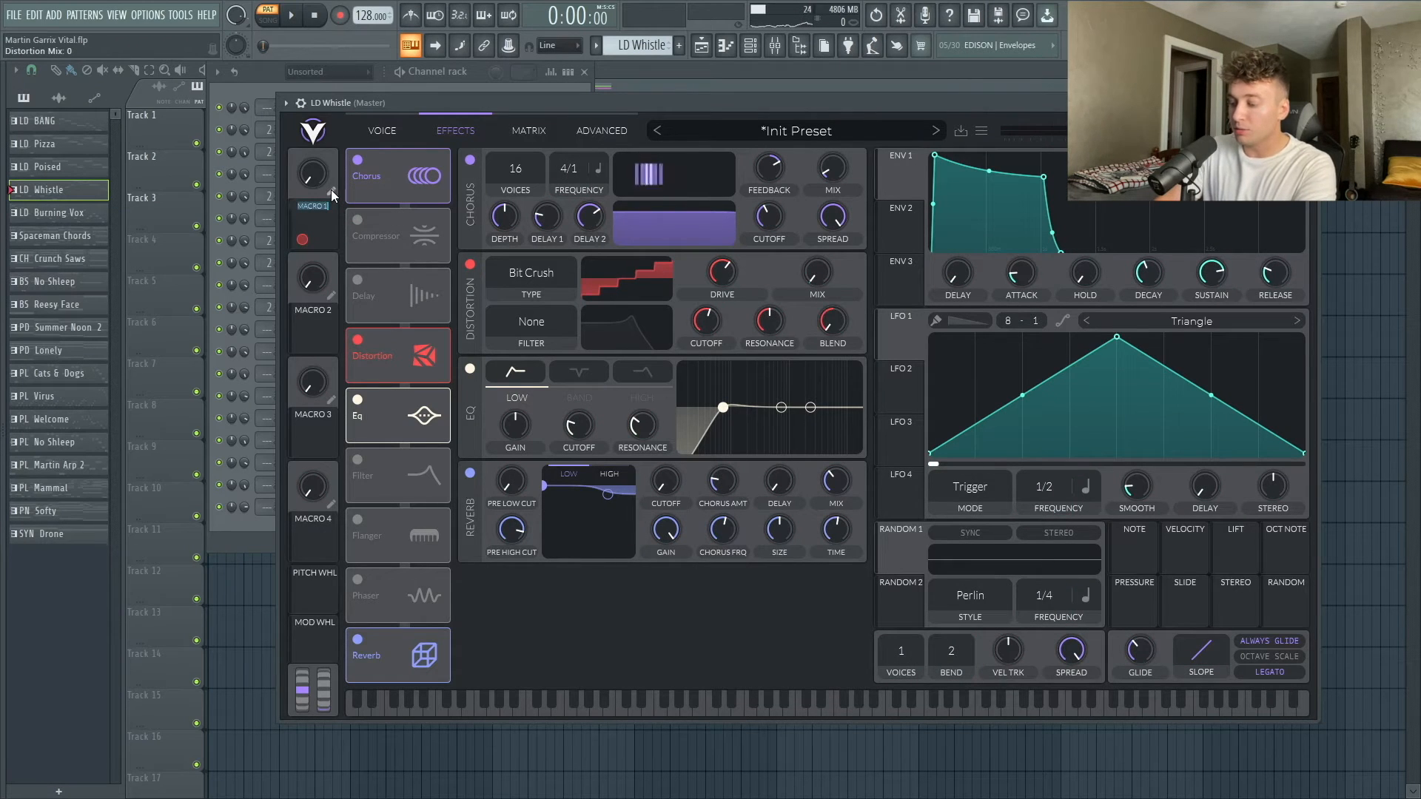
{"action": "type", "text": "BIT"}
{"action": "key", "text": "Return"}
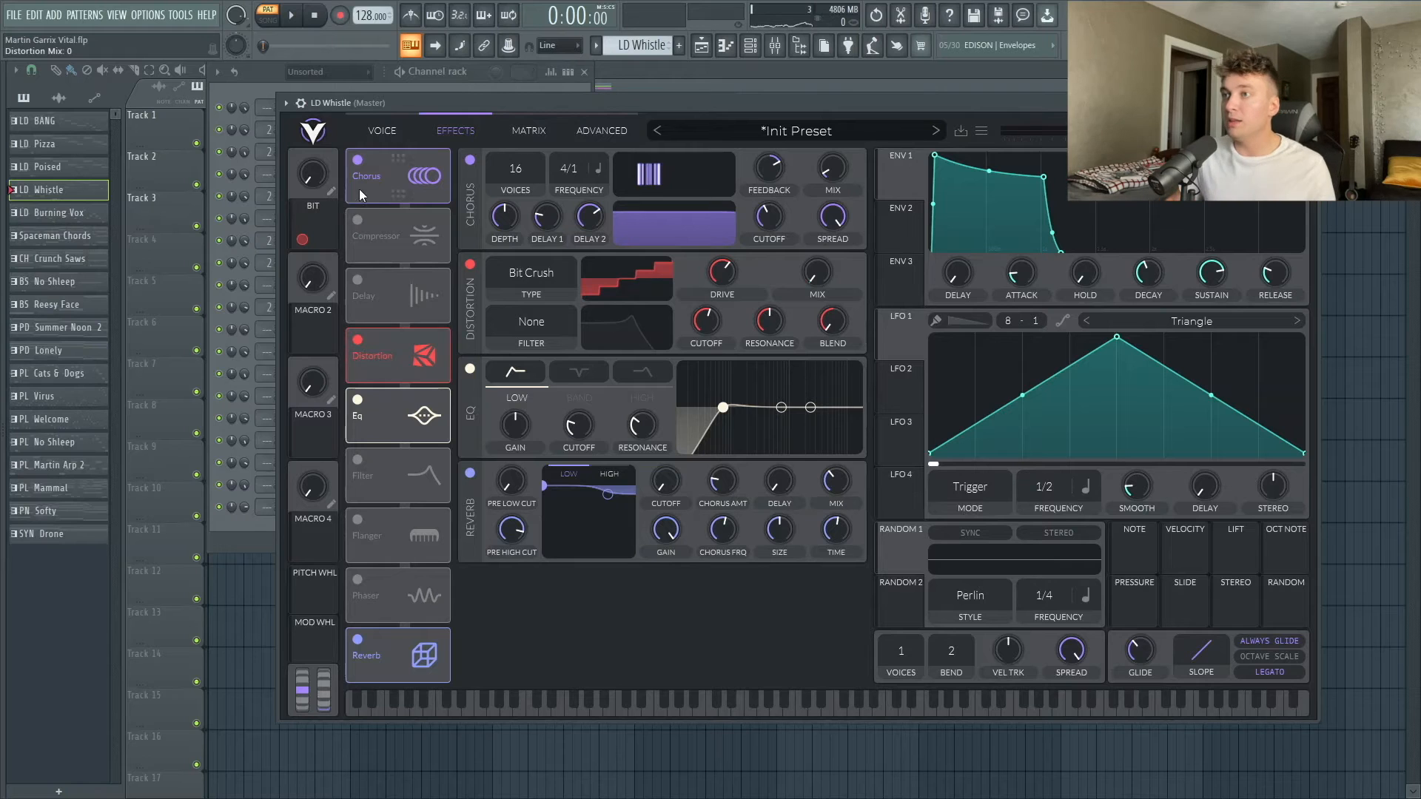
{"action": "left_click_drag", "start_coordinate": [370, 100], "coordinate": [383, 113]}
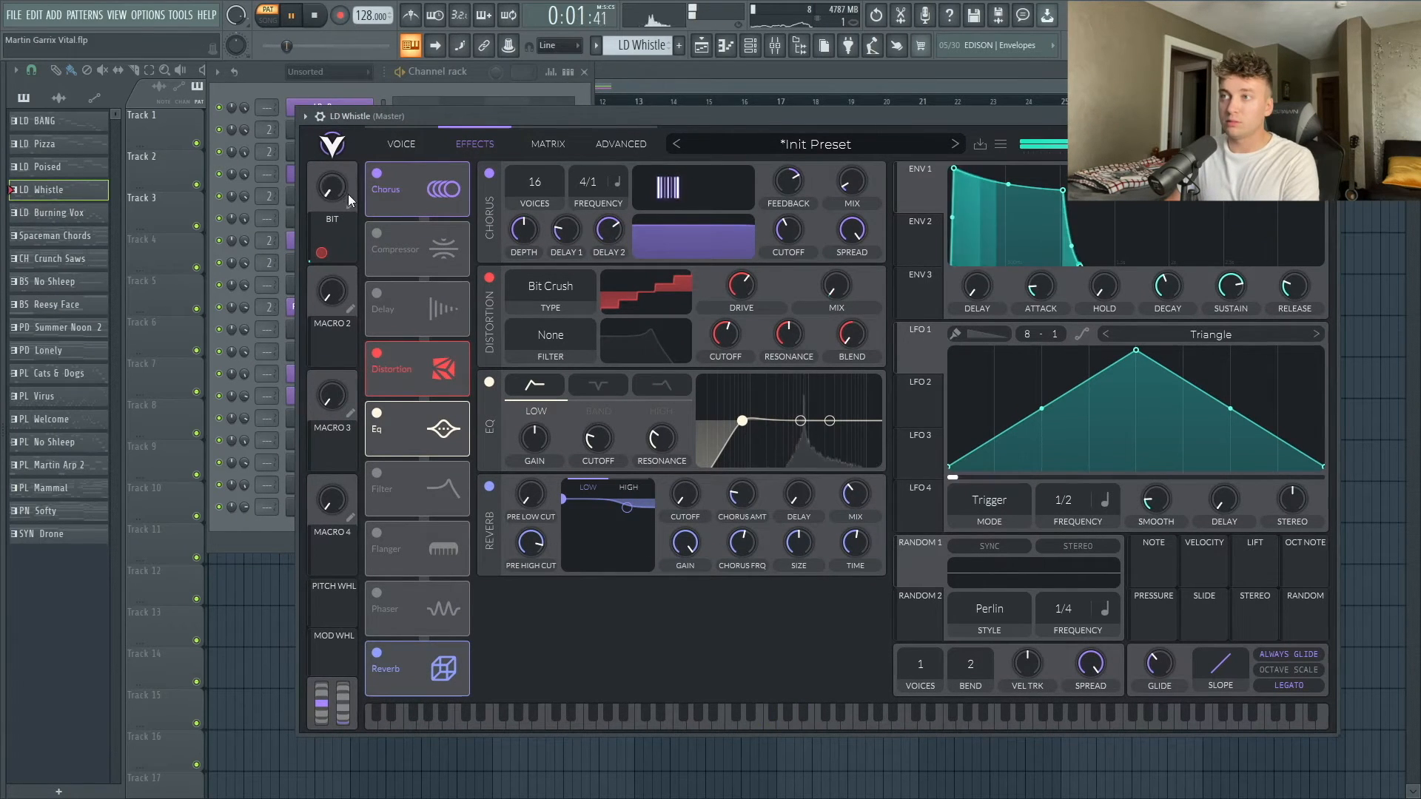
{"action": "mouse_move", "coordinate": [344, 193]}
{"action": "left_mouse_down"}
{"action": "mouse_move", "coordinate": [336, 121]}
{"action": "mouse_move", "coordinate": [330, 172]}
{"action": "left_mouse_up"}
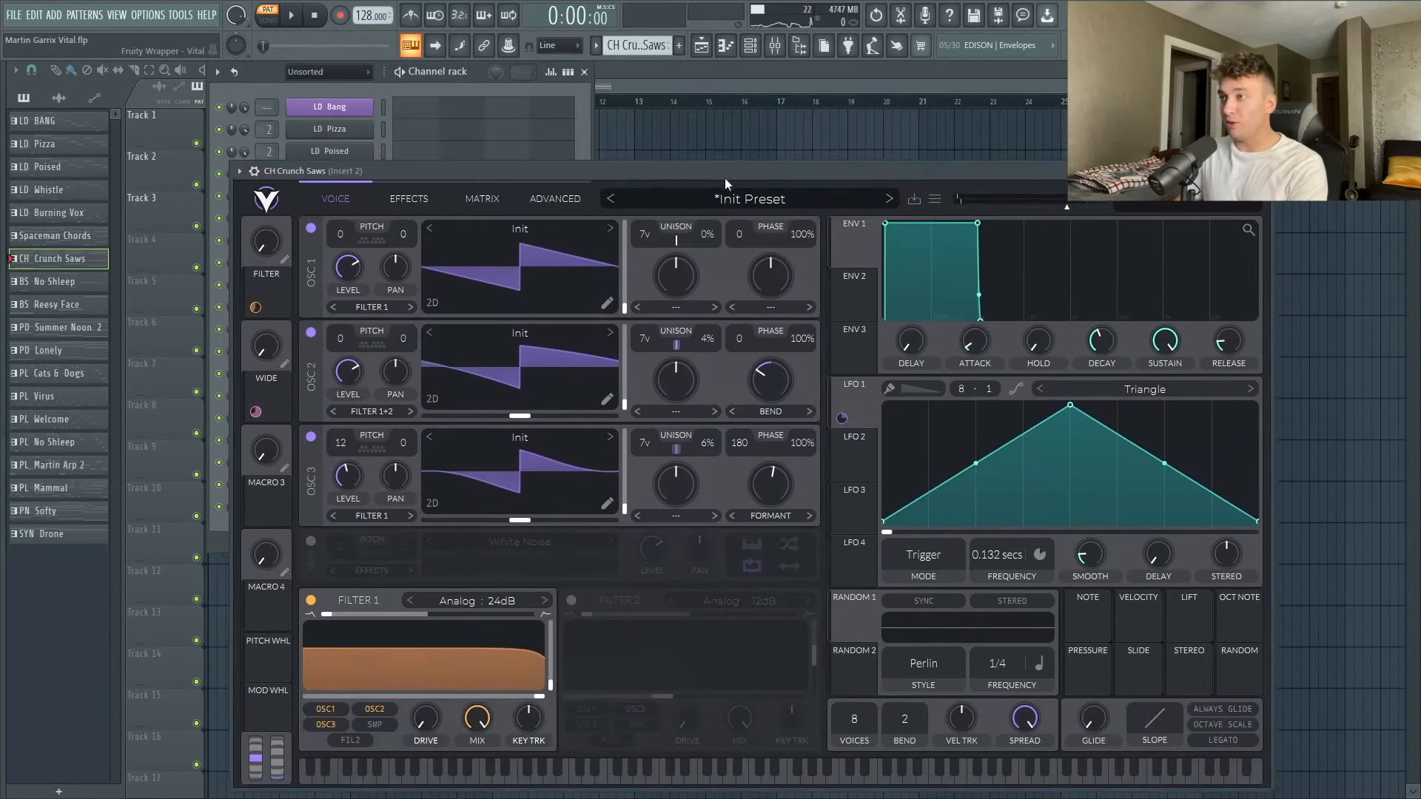
Audition the CH Crunch Saws patch by playing its pattern.
{"action": "left_click_drag", "start_coordinate": [726, 178], "coordinate": [860, 122]}
{"action": "key", "text": "space"}
{"action": "left_click_drag", "start_coordinate": [444, 115], "coordinate": [481, 116]}
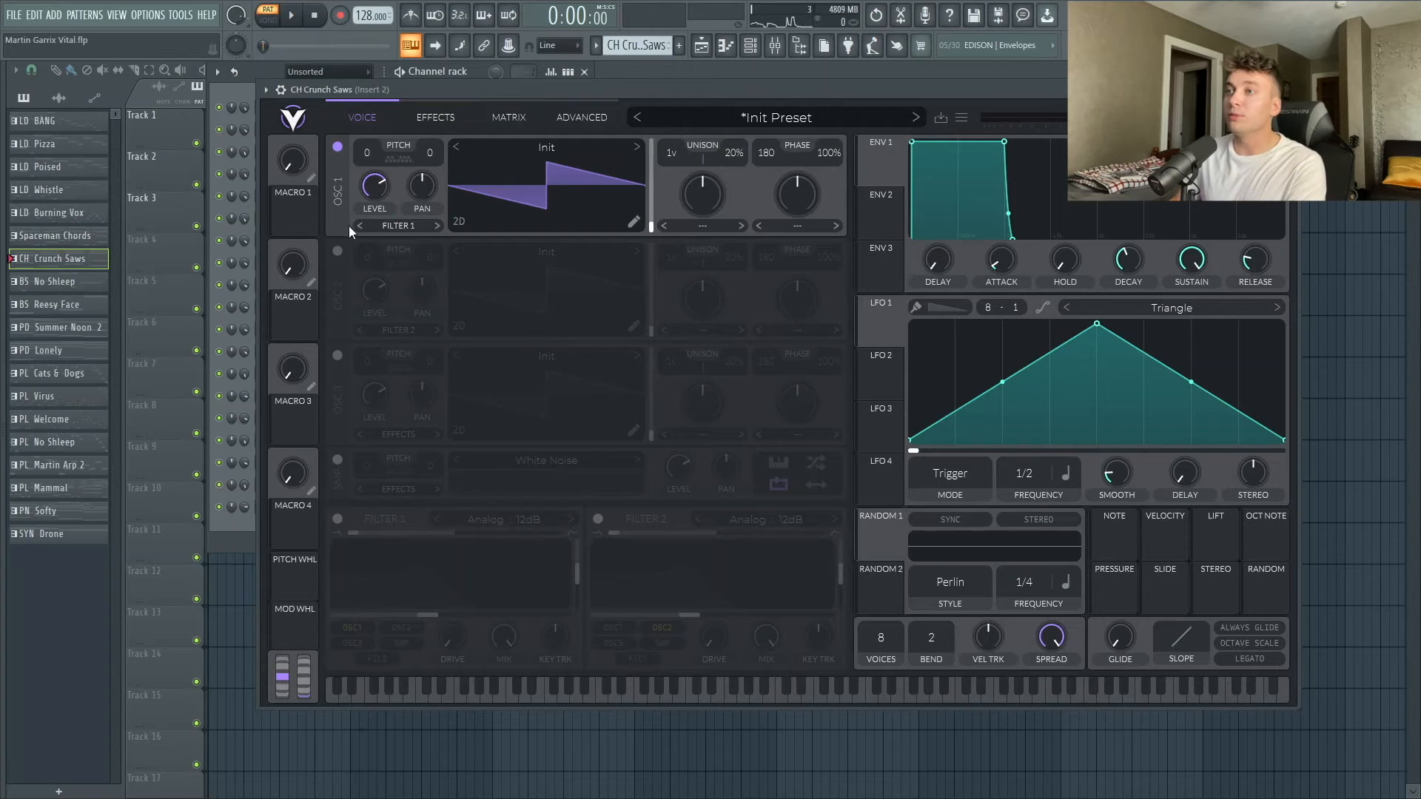
Route oscillator 1 of the initialized CH Crunch Saws patch to Filter 1 with 7 unison voices and 0% detune.
{"action": "left_click", "coordinate": [404, 225]}
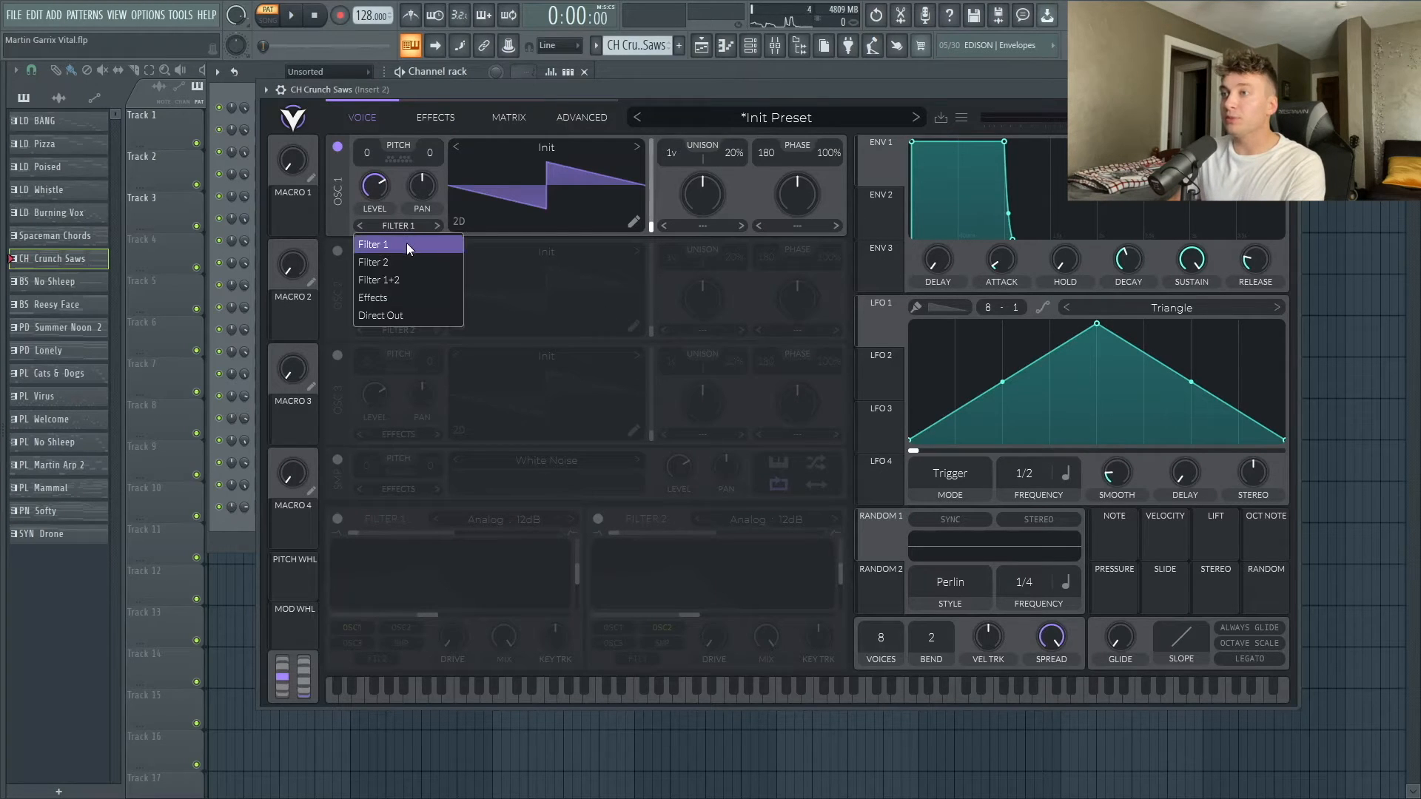
{"action": "left_click", "coordinate": [406, 242]}
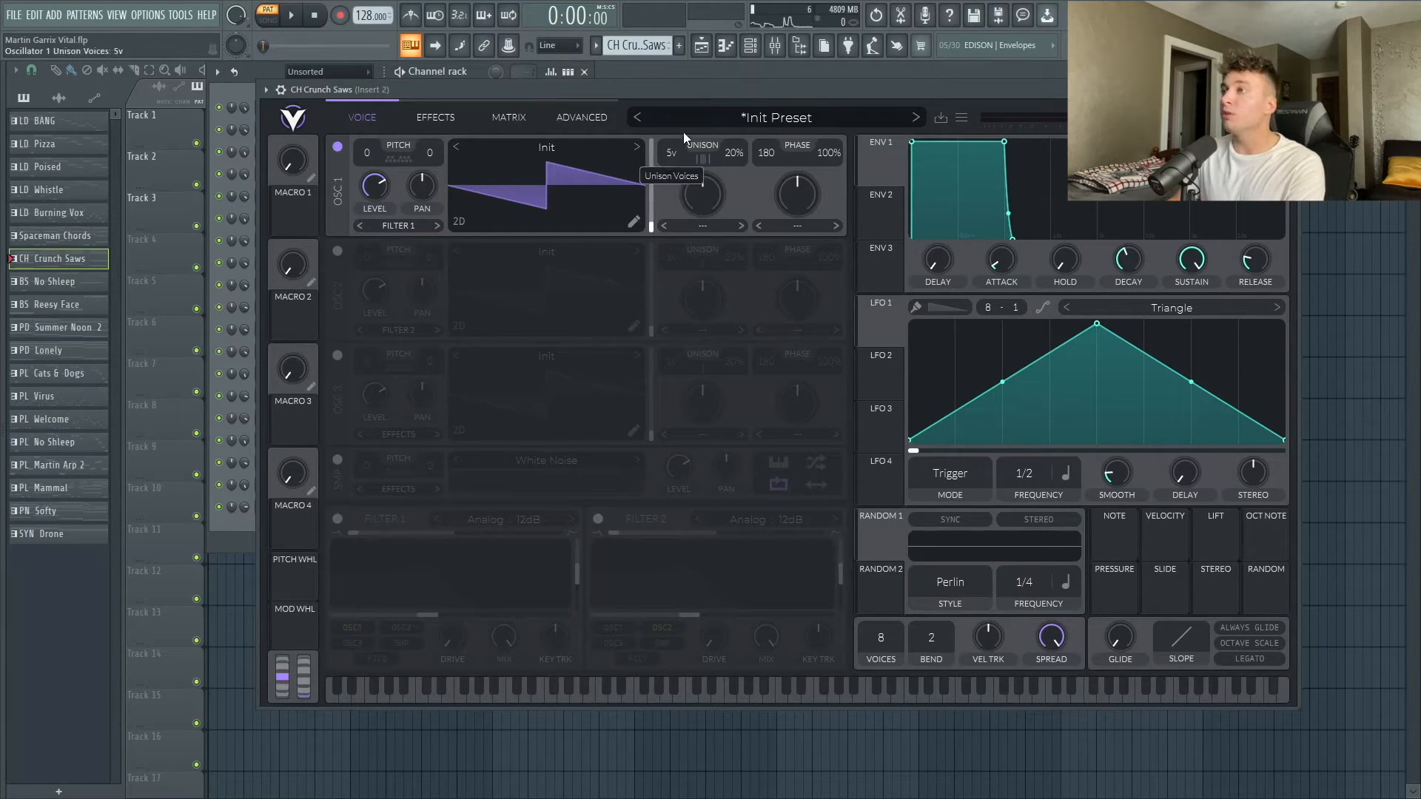
{"action": "left_click_drag", "start_coordinate": [683, 132], "coordinate": [715, 258]}
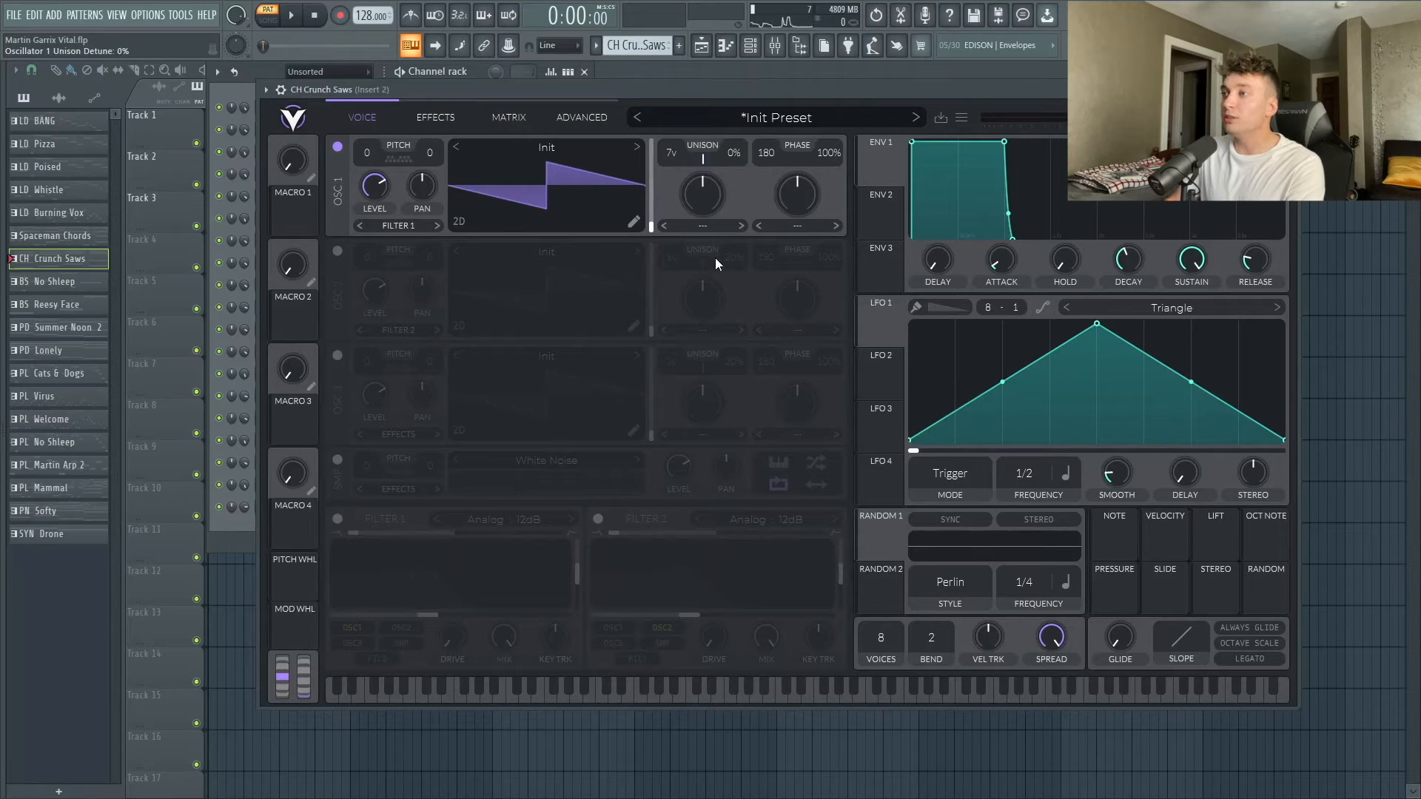
{"action": "left_click_drag", "start_coordinate": [663, 96], "coordinate": [664, 110]}
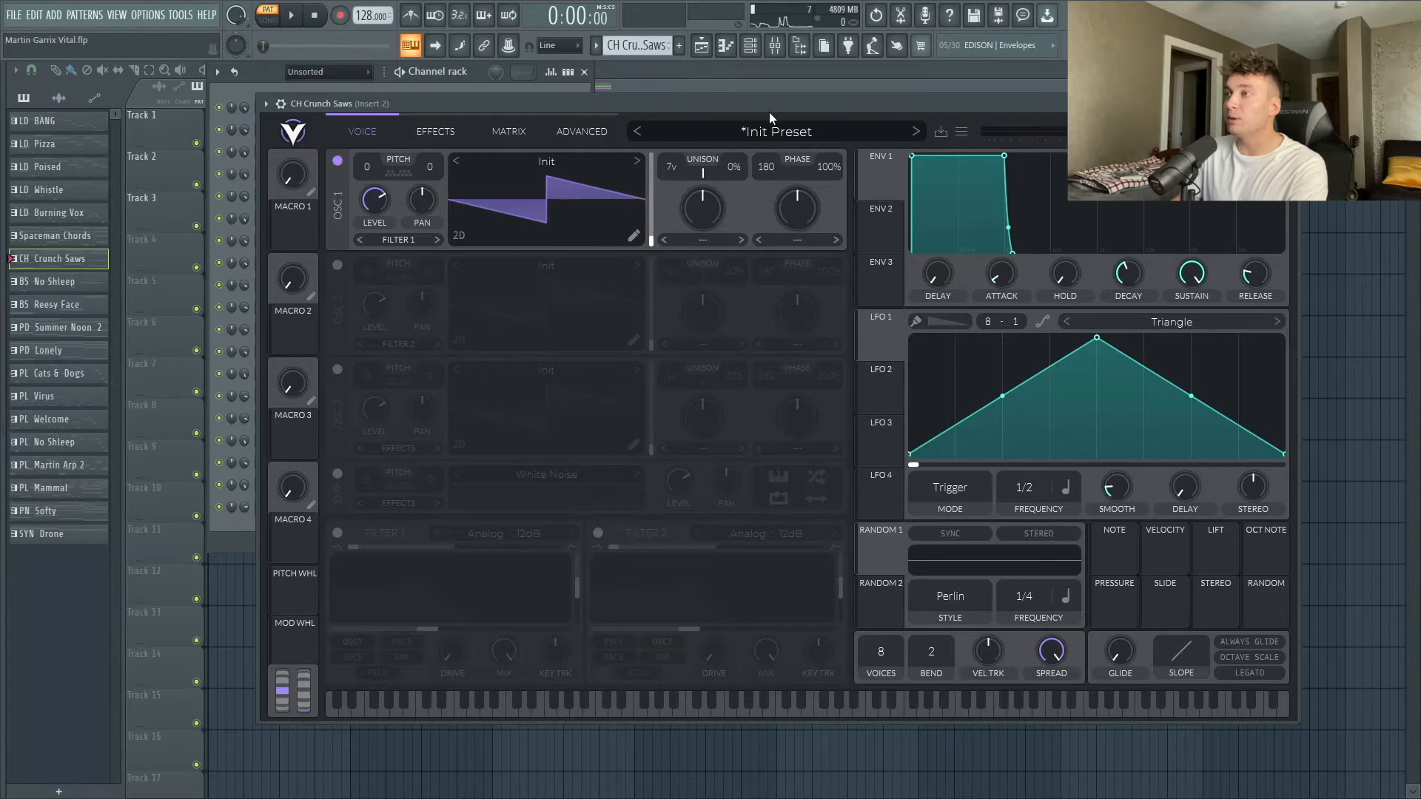
Enable oscillator 2 with 7 unison voices and about 6% unison detune.
{"action": "left_click_drag", "start_coordinate": [770, 107], "coordinate": [762, 123]}
{"action": "left_click", "coordinate": [330, 281]}
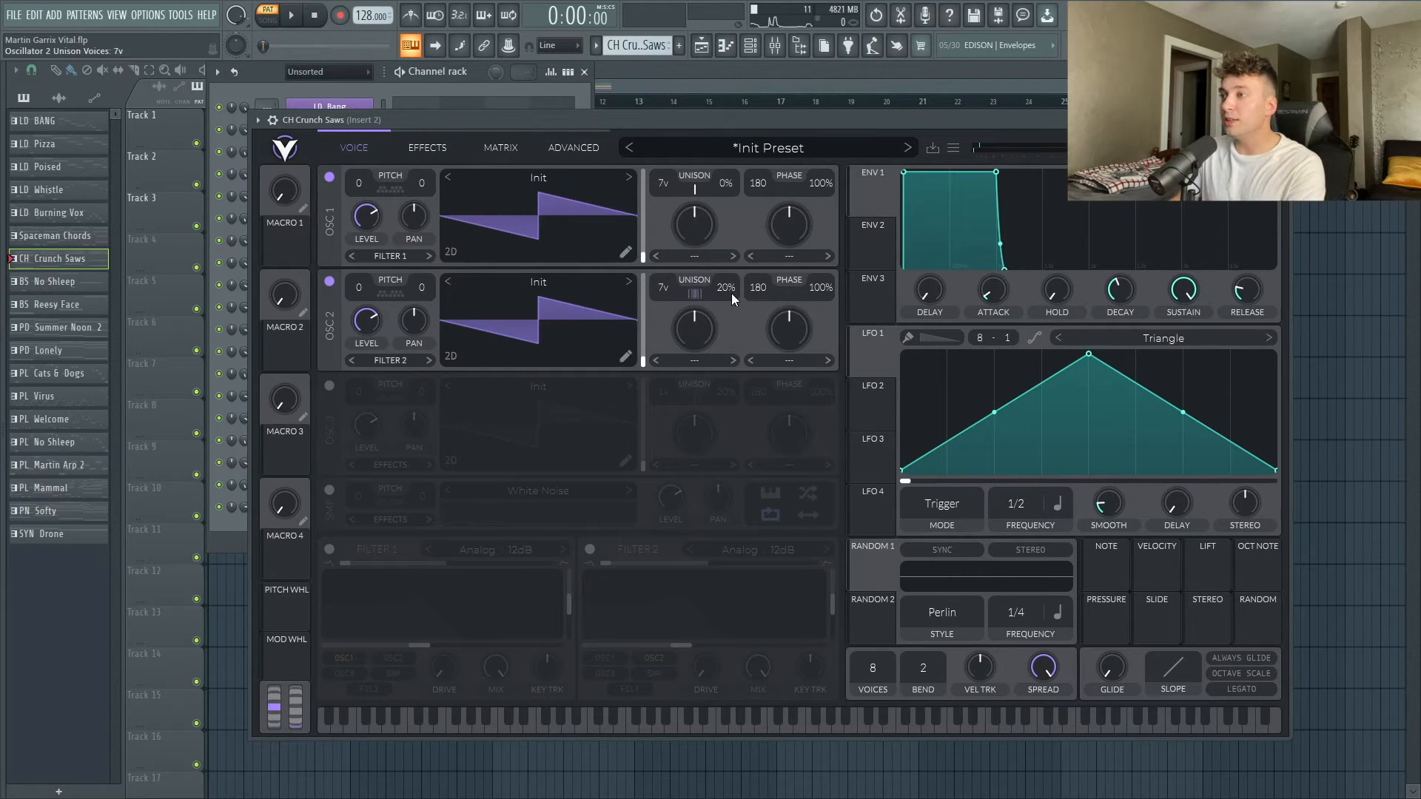
{"action": "left_click_drag", "start_coordinate": [726, 291], "coordinate": [727, 291]}
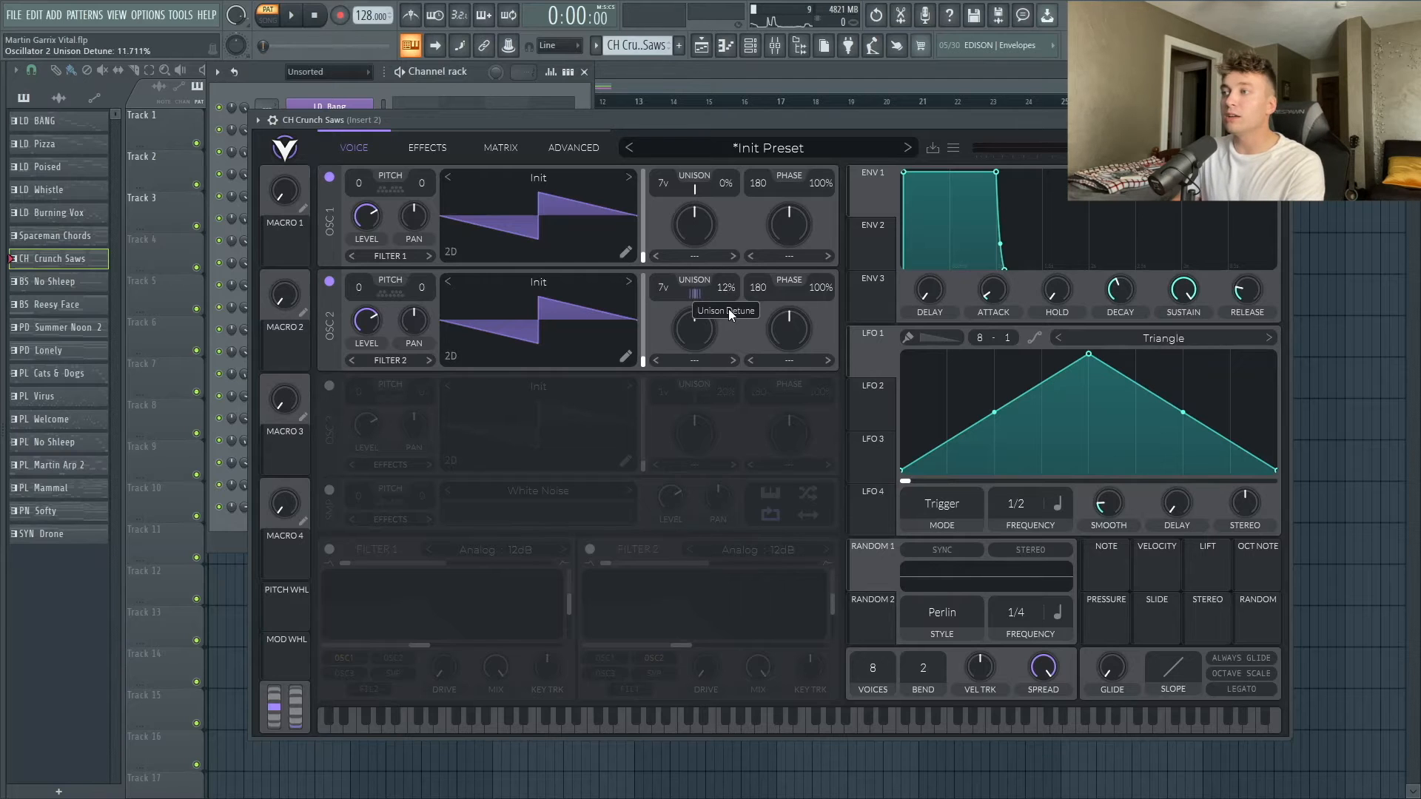
{"action": "left_click_drag", "start_coordinate": [637, 115], "coordinate": [635, 123]}
Compare the chord sound with and without oscillator 1 during playback.
{"action": "key", "text": "space"}
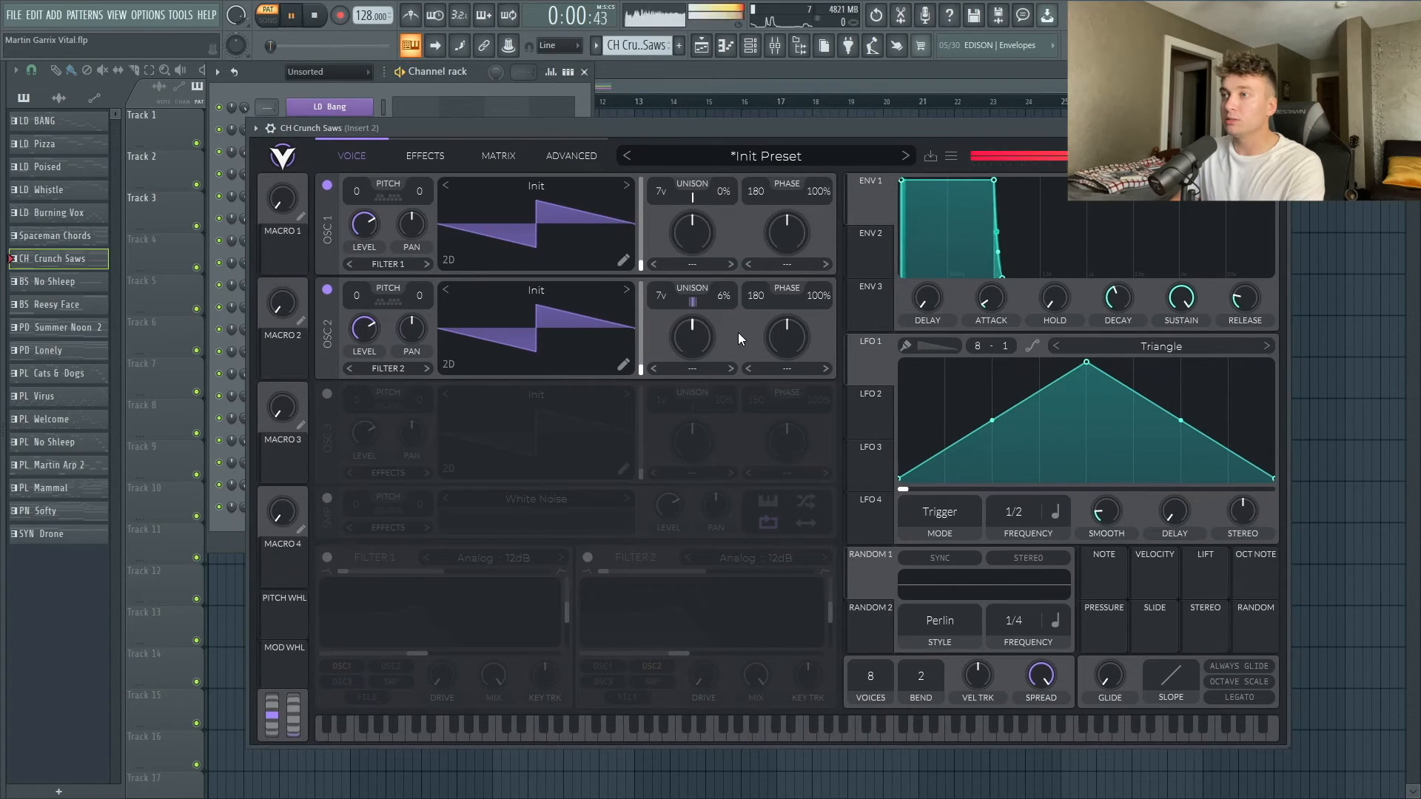
{"action": "left_click", "coordinate": [327, 185]}
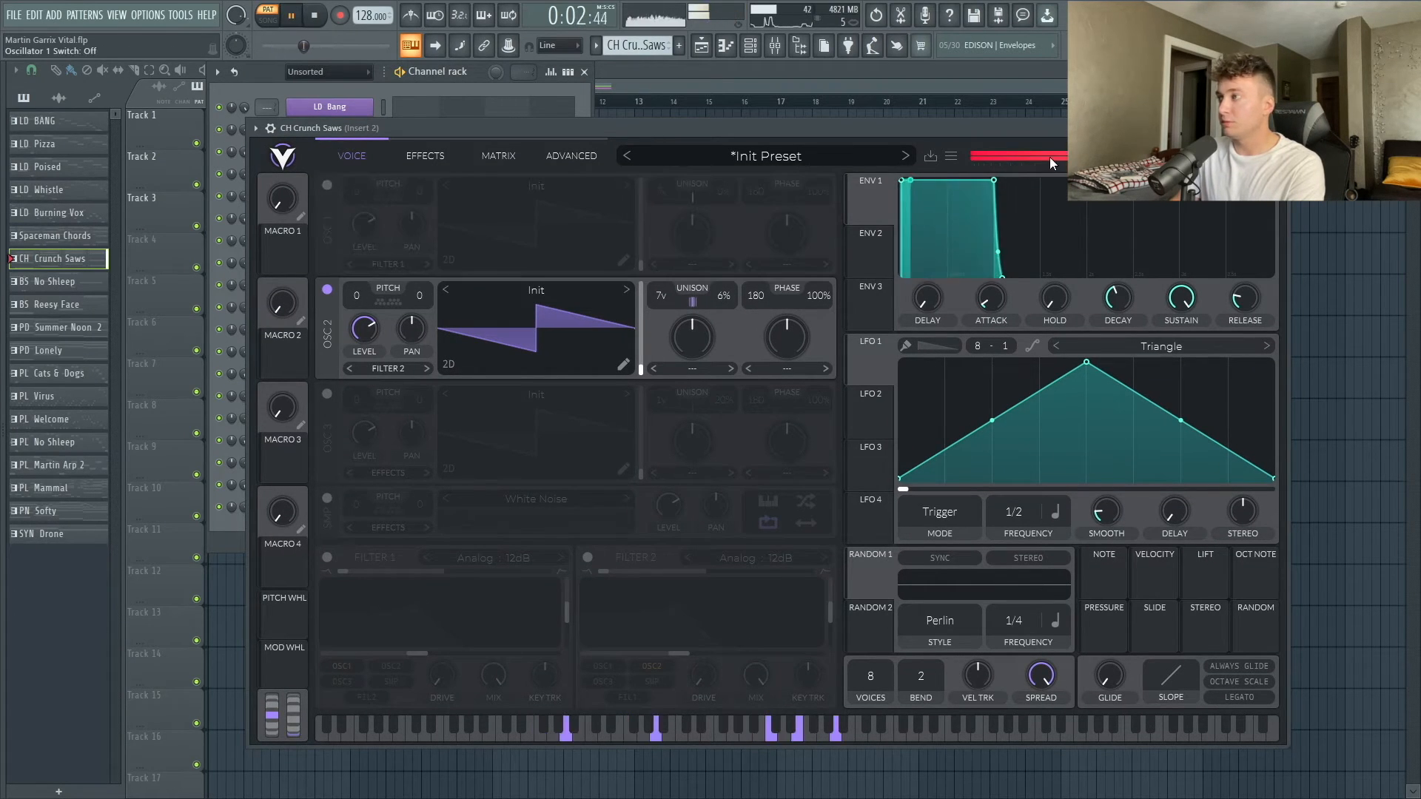
{"action": "left_click", "coordinate": [326, 185]}
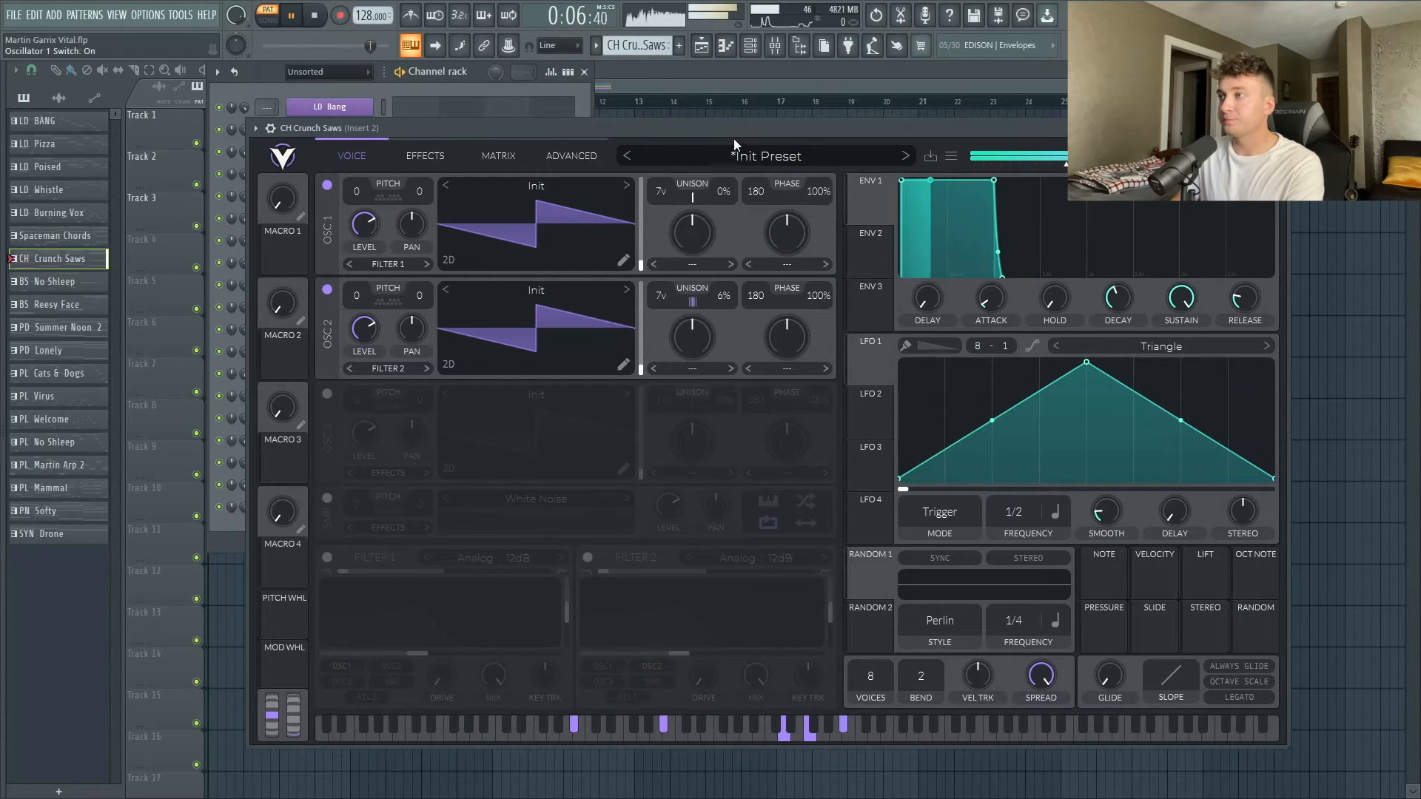
{"action": "key", "text": "space"}
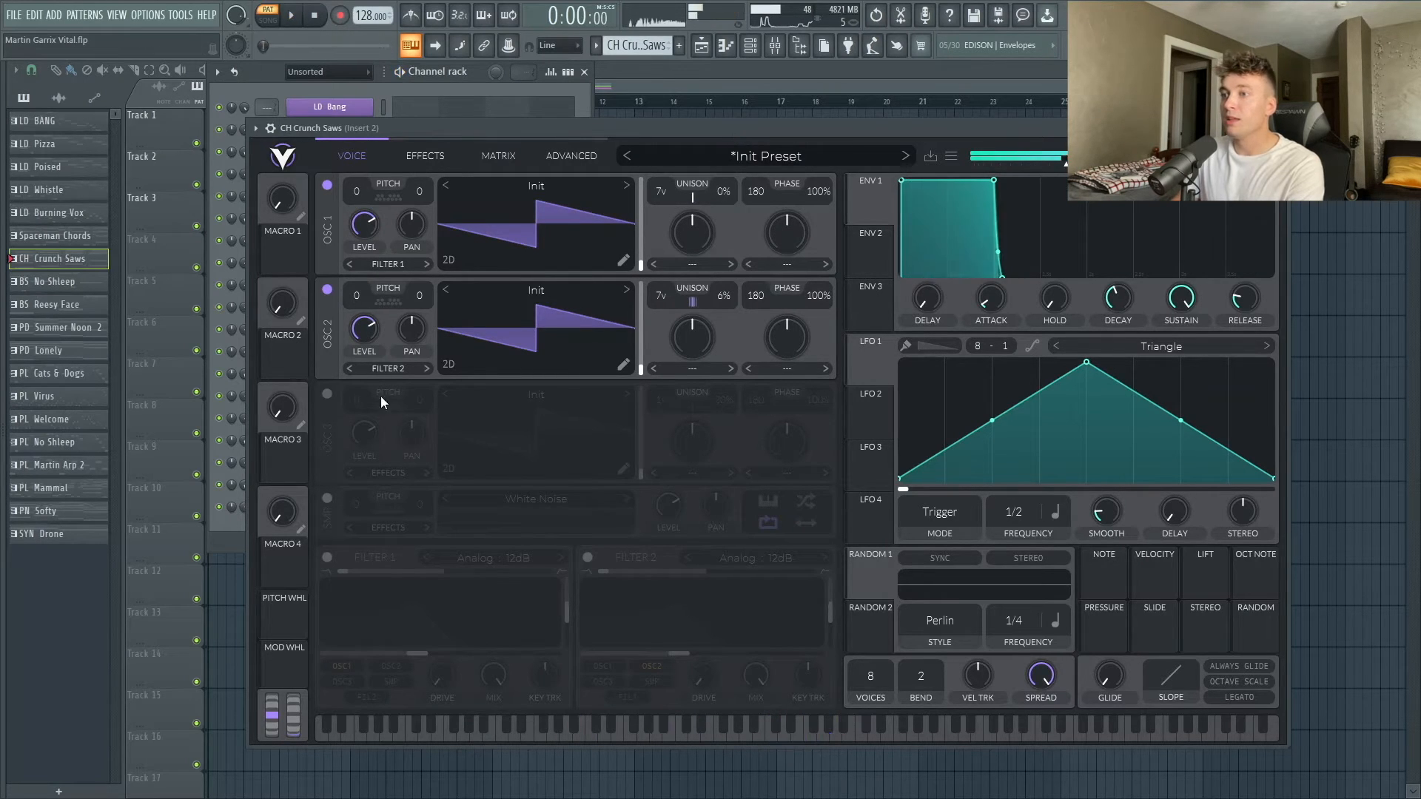
Enable oscillator 3 at 12 semitones with 7 unison voices and 6% detune, and set oscillator 2's detune to 4%.
{"action": "left_click", "coordinate": [327, 395]}
{"action": "scroll", "coordinate": [355, 402], "scroll_direction": "up", "scroll_amount": 4}
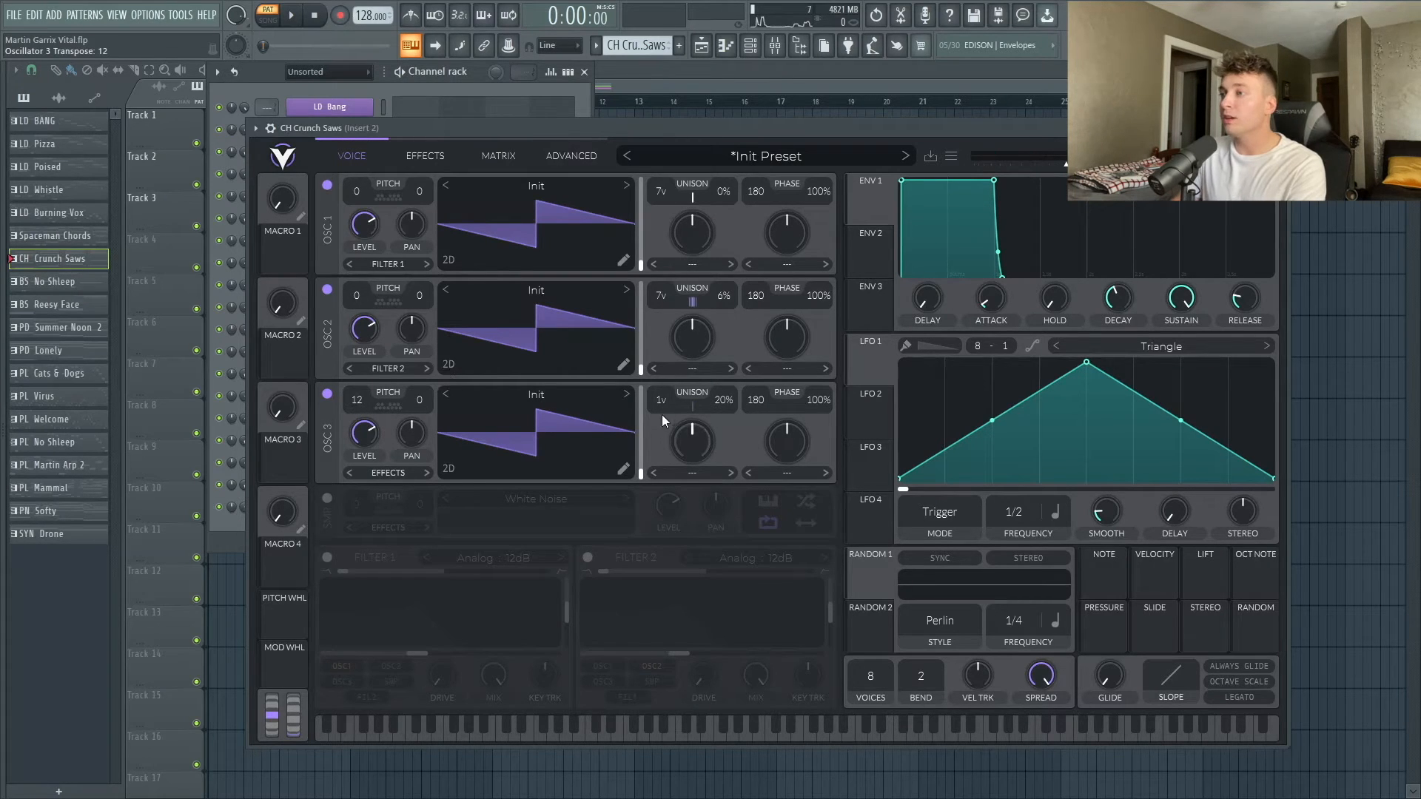
{"action": "left_click_drag", "start_coordinate": [662, 414], "coordinate": [672, 352]}
{"action": "left_click_drag", "start_coordinate": [724, 399], "coordinate": [731, 411]}
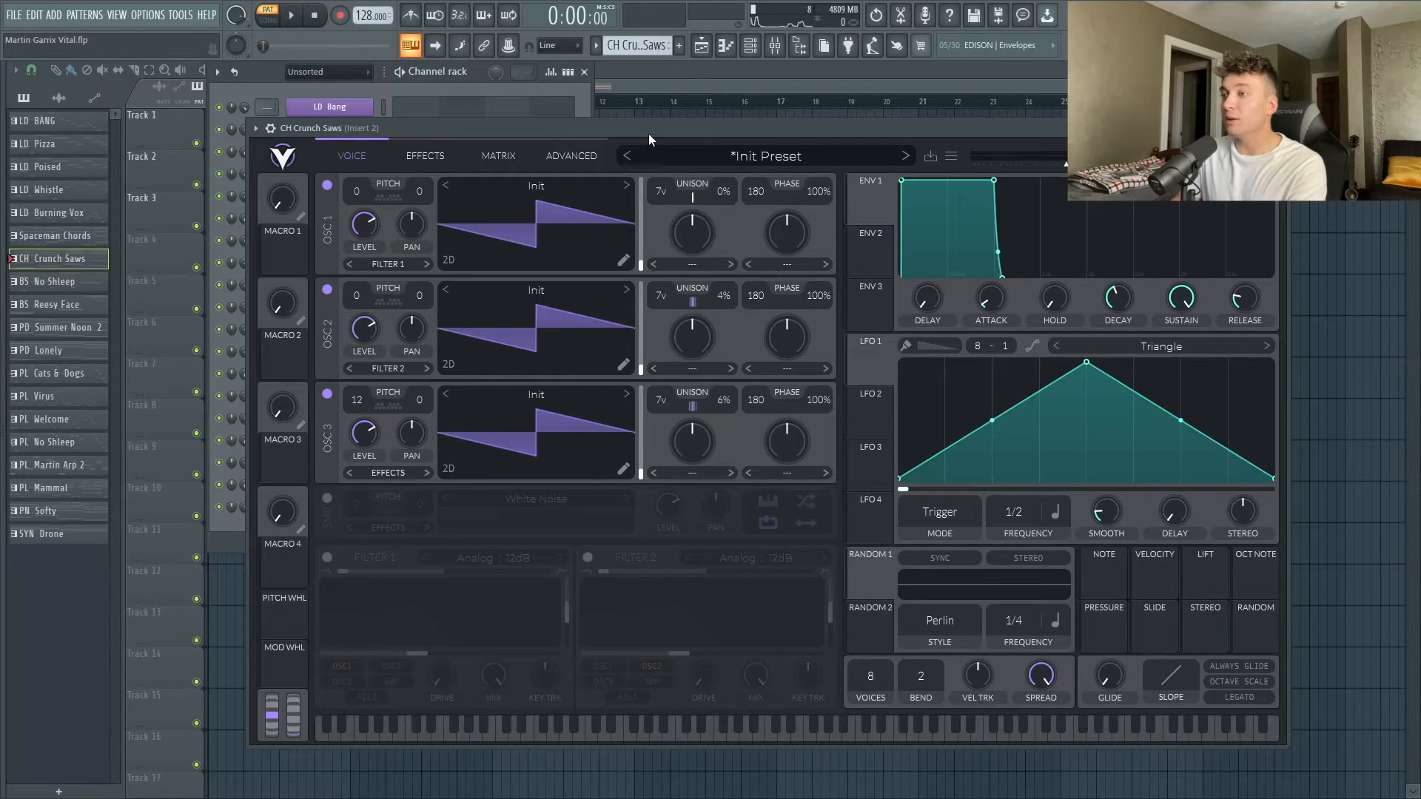
Lower oscillator 3's level slightly during pattern playback.
{"action": "key", "text": "space"}
{"action": "left_click_drag", "start_coordinate": [374, 438], "coordinate": [375, 480]}
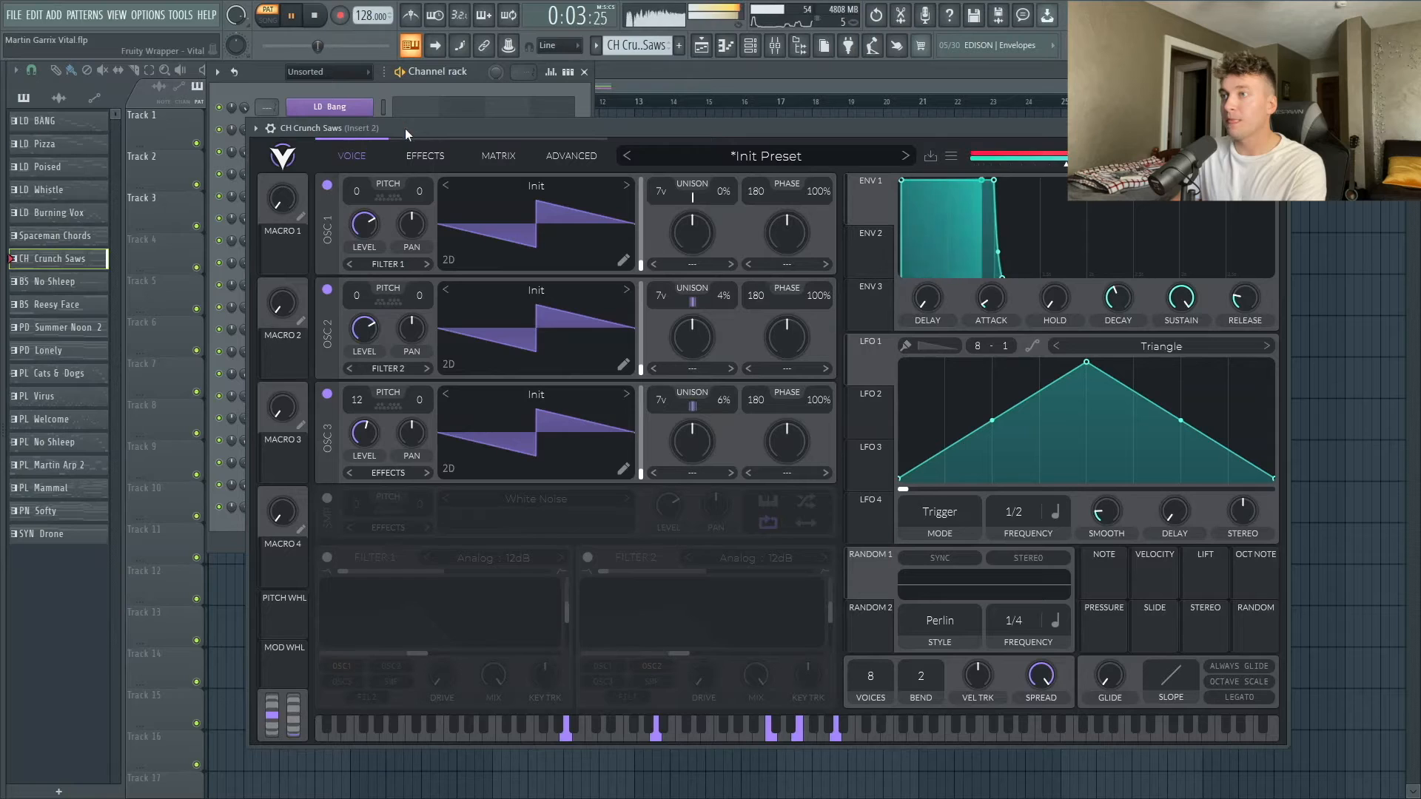
{"action": "key", "text": "space"}
Route oscillators 2 and 3 to Filter 1 and enable that filter.
{"action": "left_click", "coordinate": [397, 366]}
{"action": "left_click", "coordinate": [399, 394]}
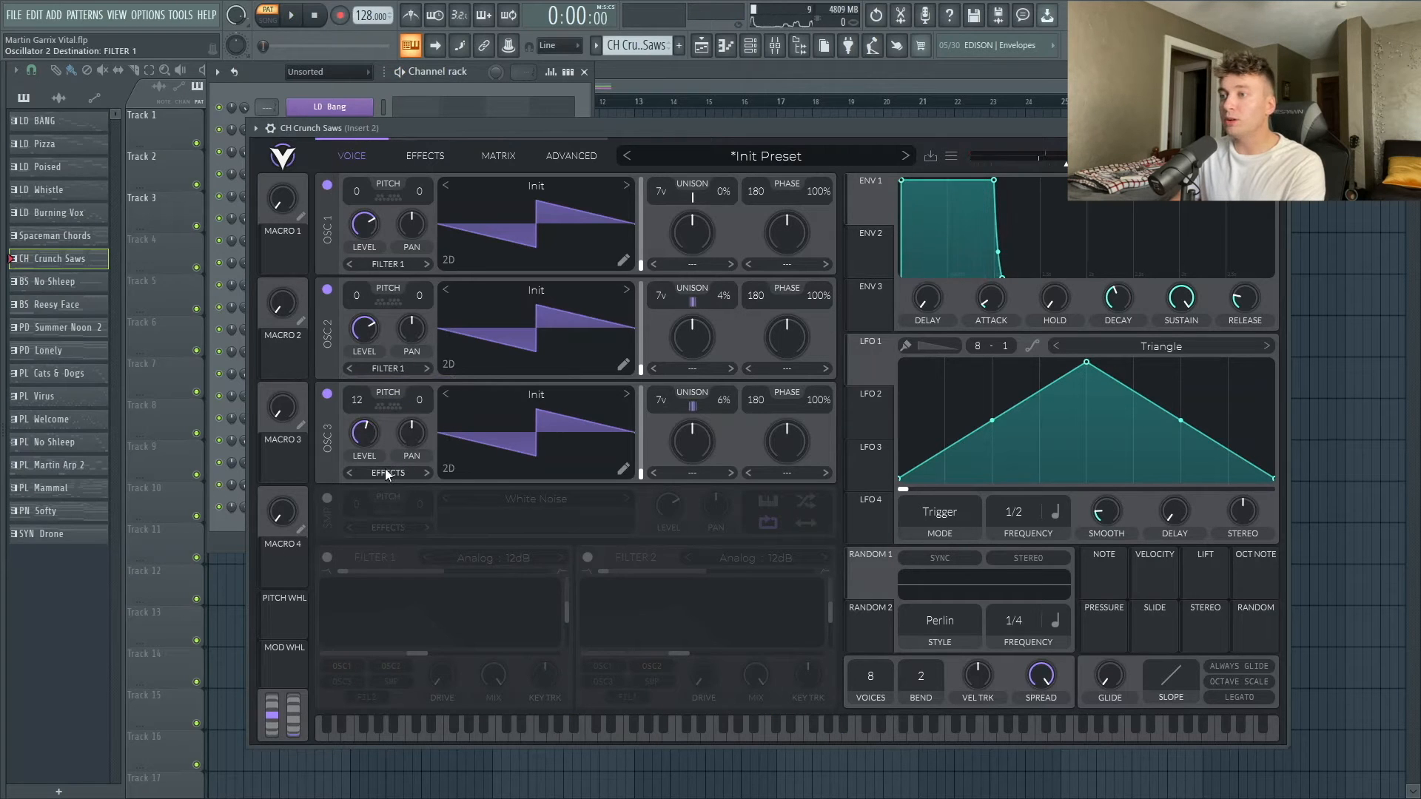
{"action": "left_click", "coordinate": [385, 471]}
{"action": "left_click", "coordinate": [388, 489]}
{"action": "left_click", "coordinate": [327, 557]}
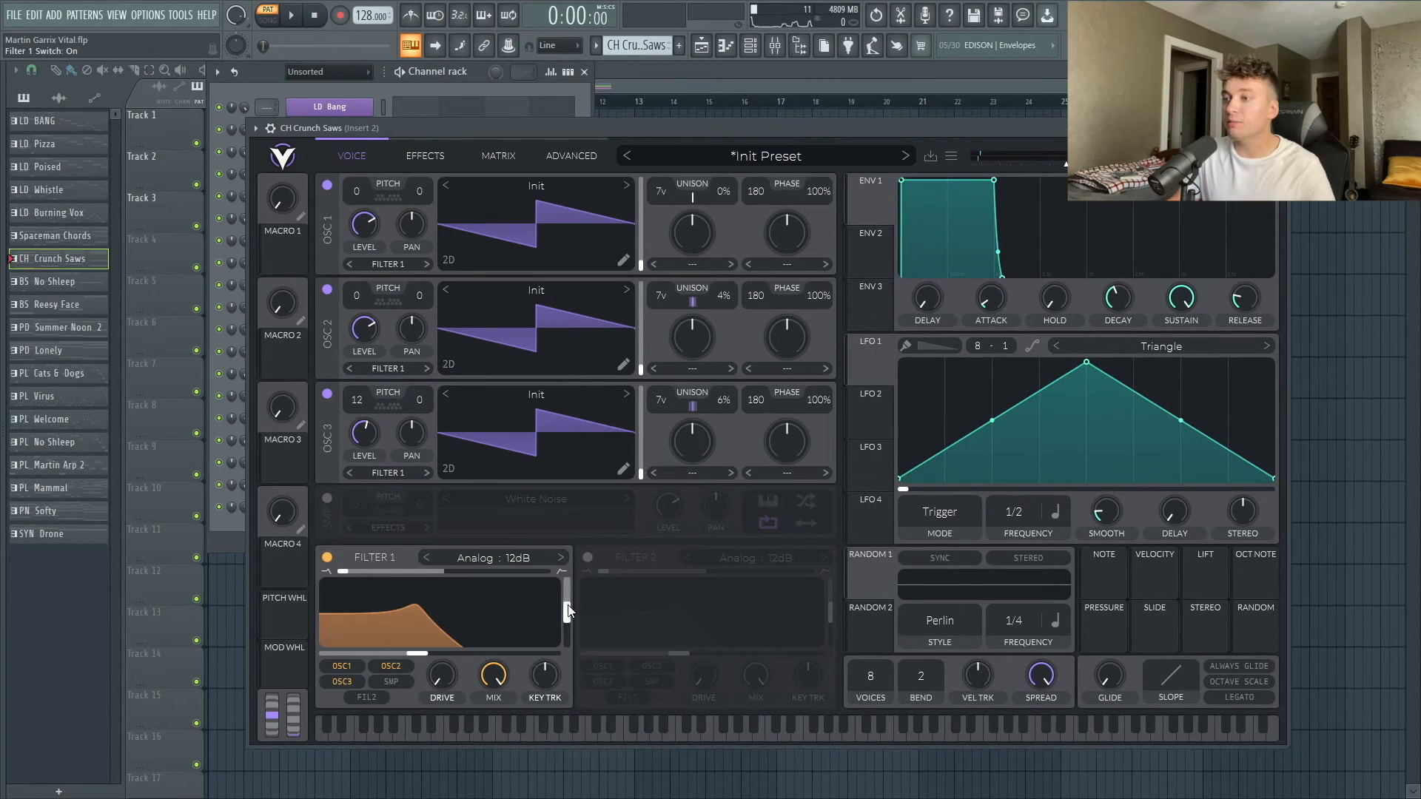
Set Filter 1 to Analog 24dB with 0% resonance and open its cutoff almost fully.
{"action": "left_click_drag", "start_coordinate": [567, 613], "coordinate": [564, 691]}
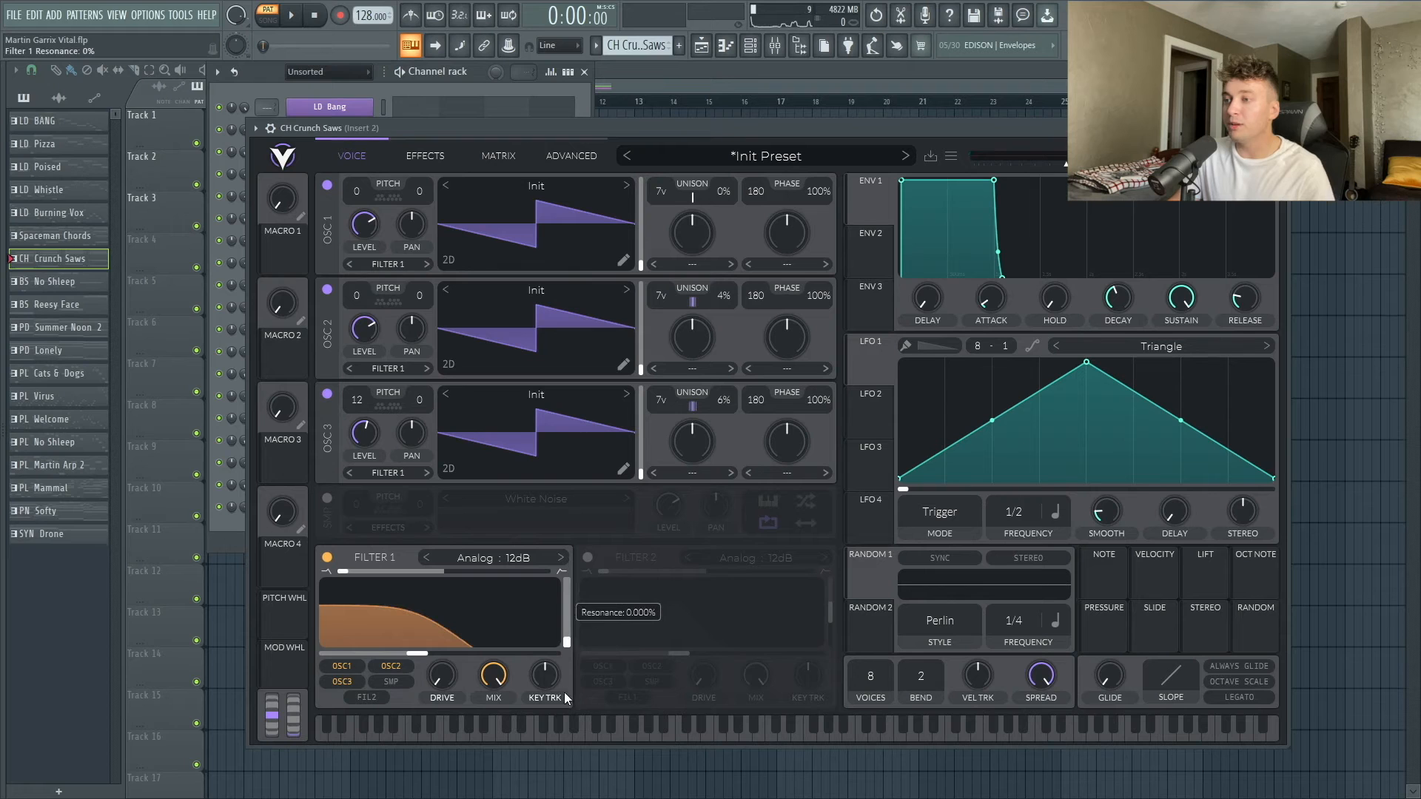
{"action": "left_click", "coordinate": [561, 558]}
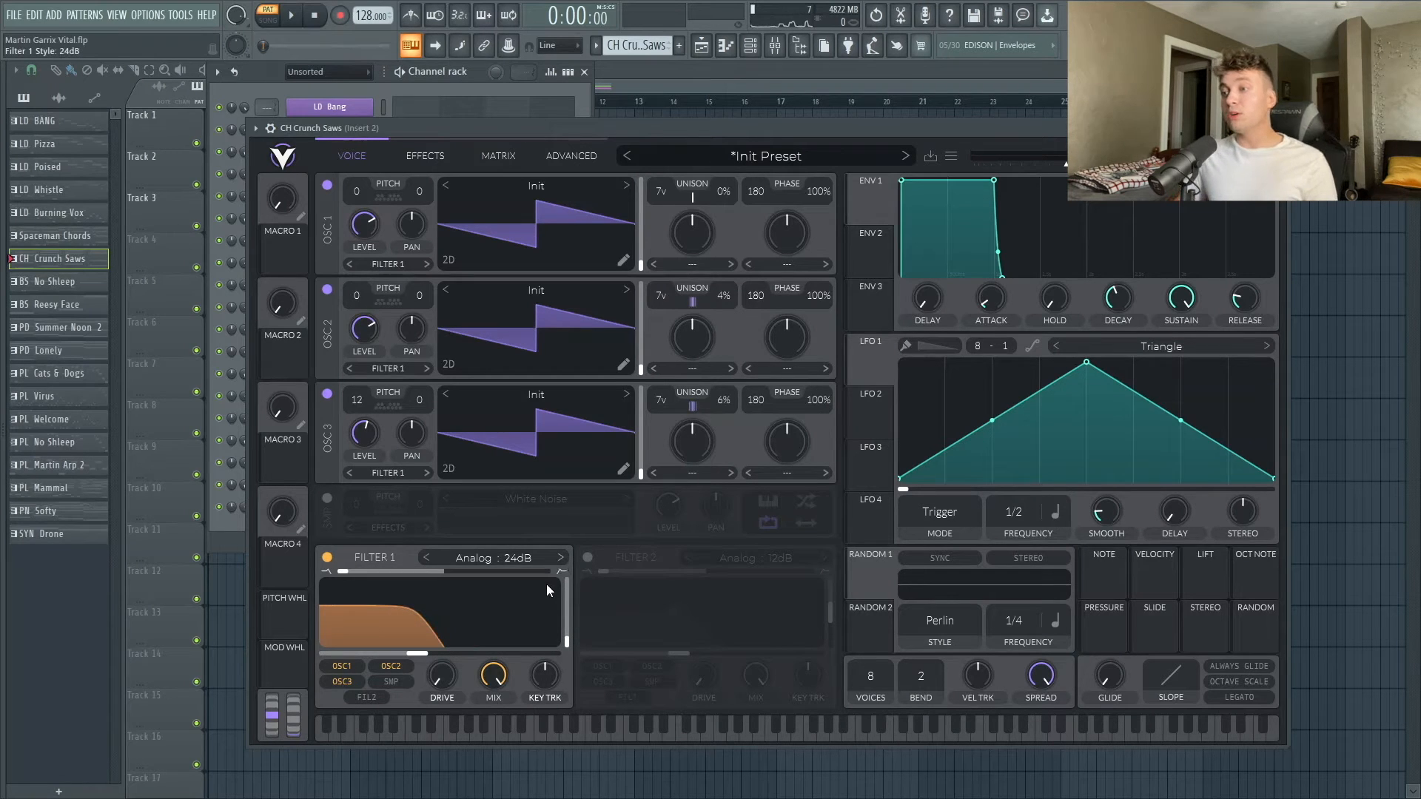
{"action": "left_click", "coordinate": [479, 557]}
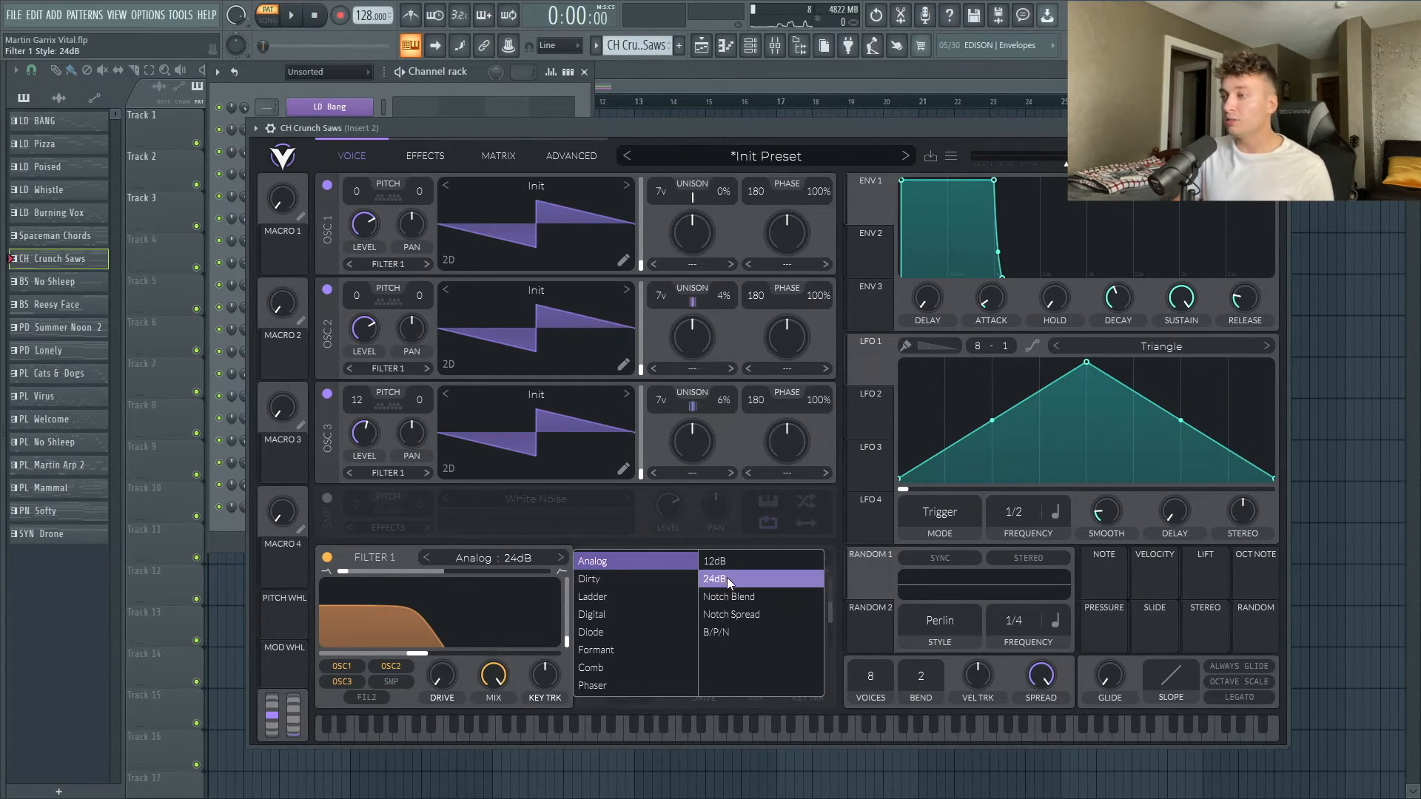
{"action": "left_click", "coordinate": [727, 577]}
{"action": "left_click_drag", "start_coordinate": [419, 655], "coordinate": [718, 701]}
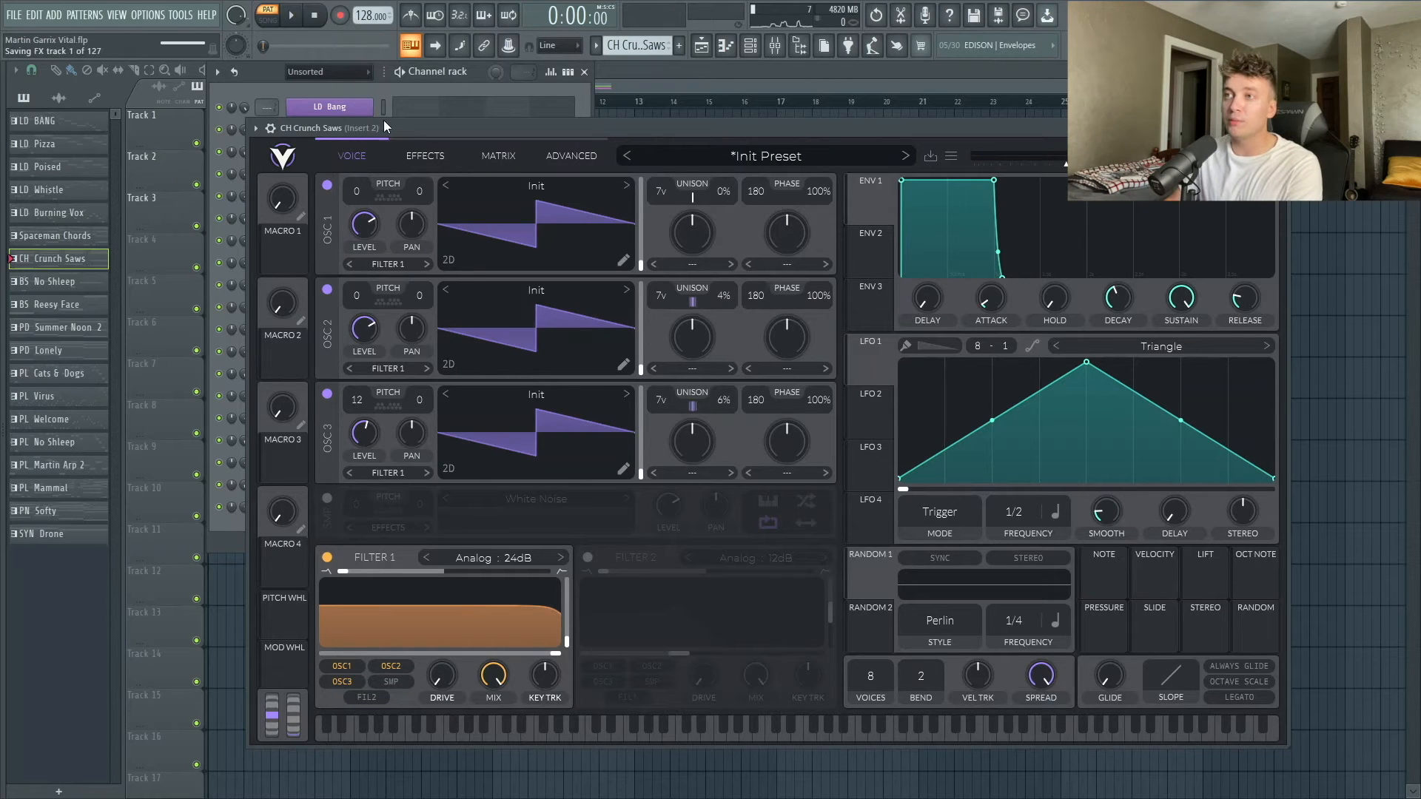
Compare the chord sound with and without Filter 1 during playback.
{"action": "left_click_drag", "start_coordinate": [384, 128], "coordinate": [374, 122]}
{"action": "key", "text": "space"}
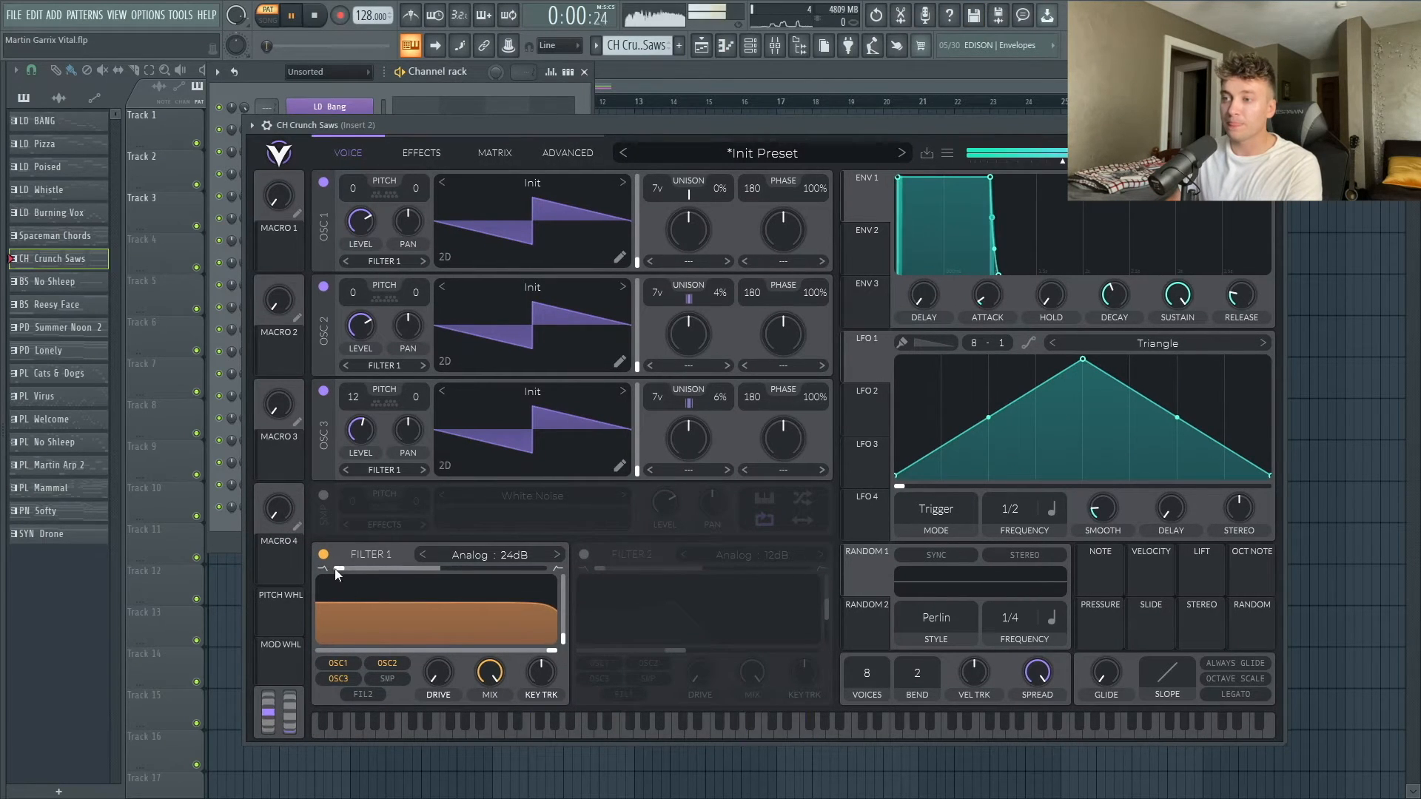
{"action": "left_click", "coordinate": [323, 556]}
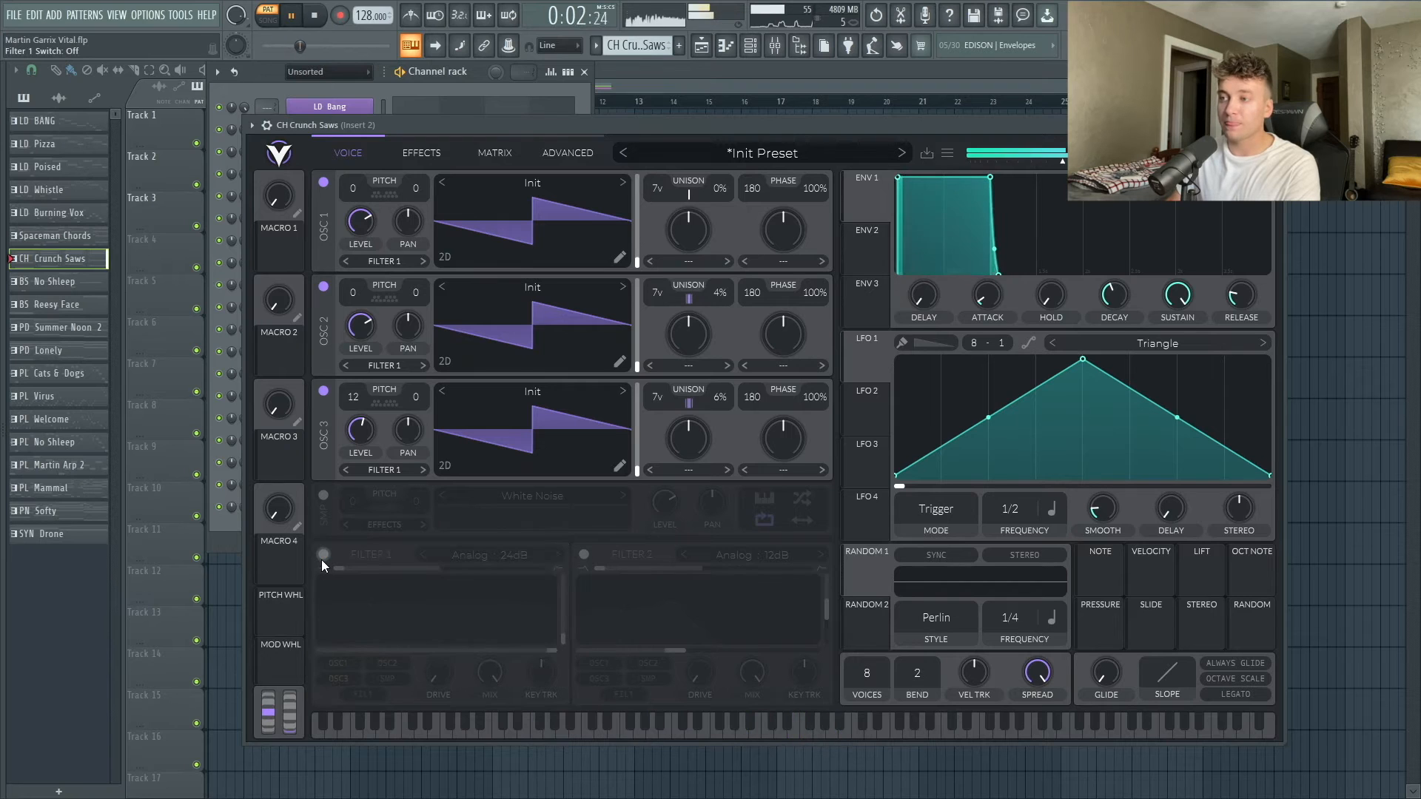
{"action": "left_click", "coordinate": [323, 556]}
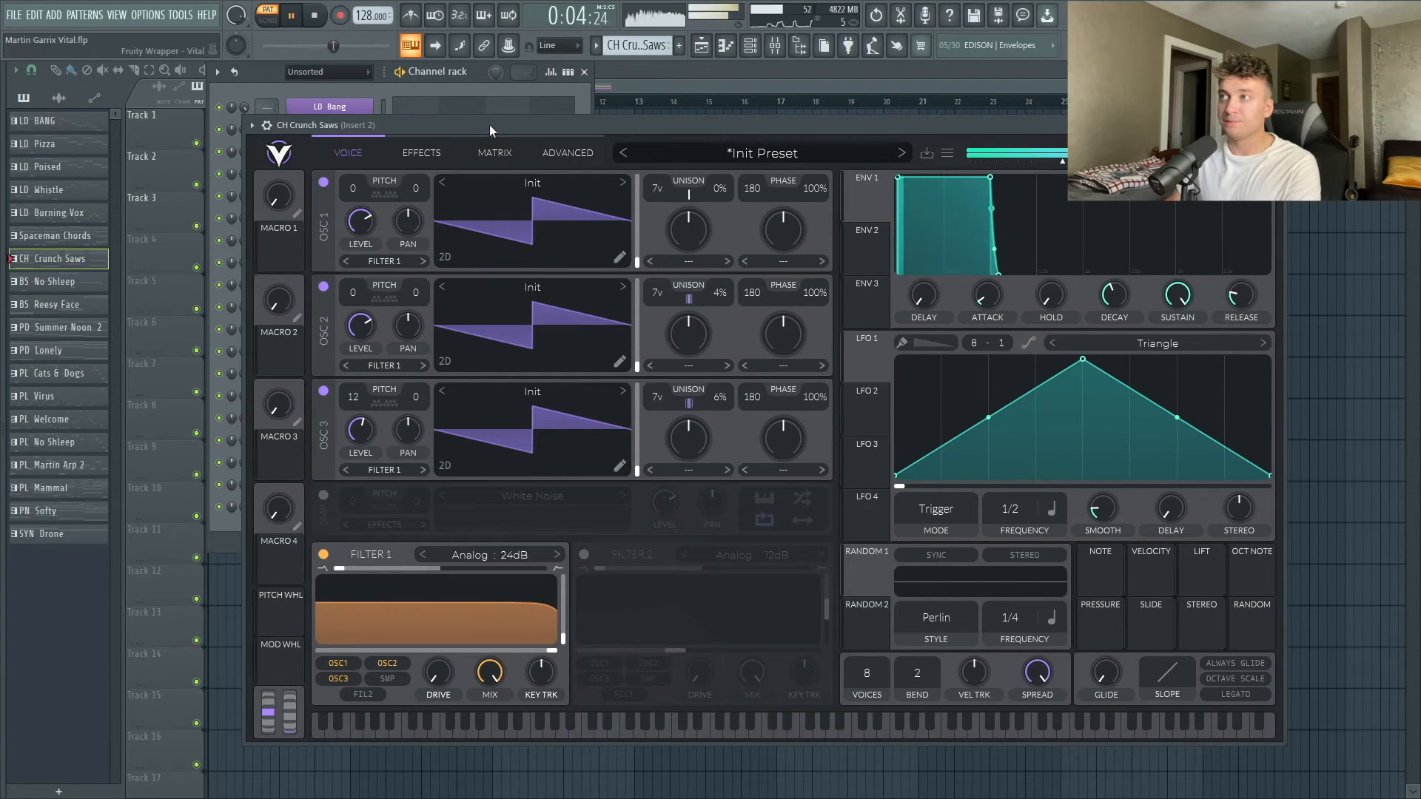
{"action": "key", "text": "space"}
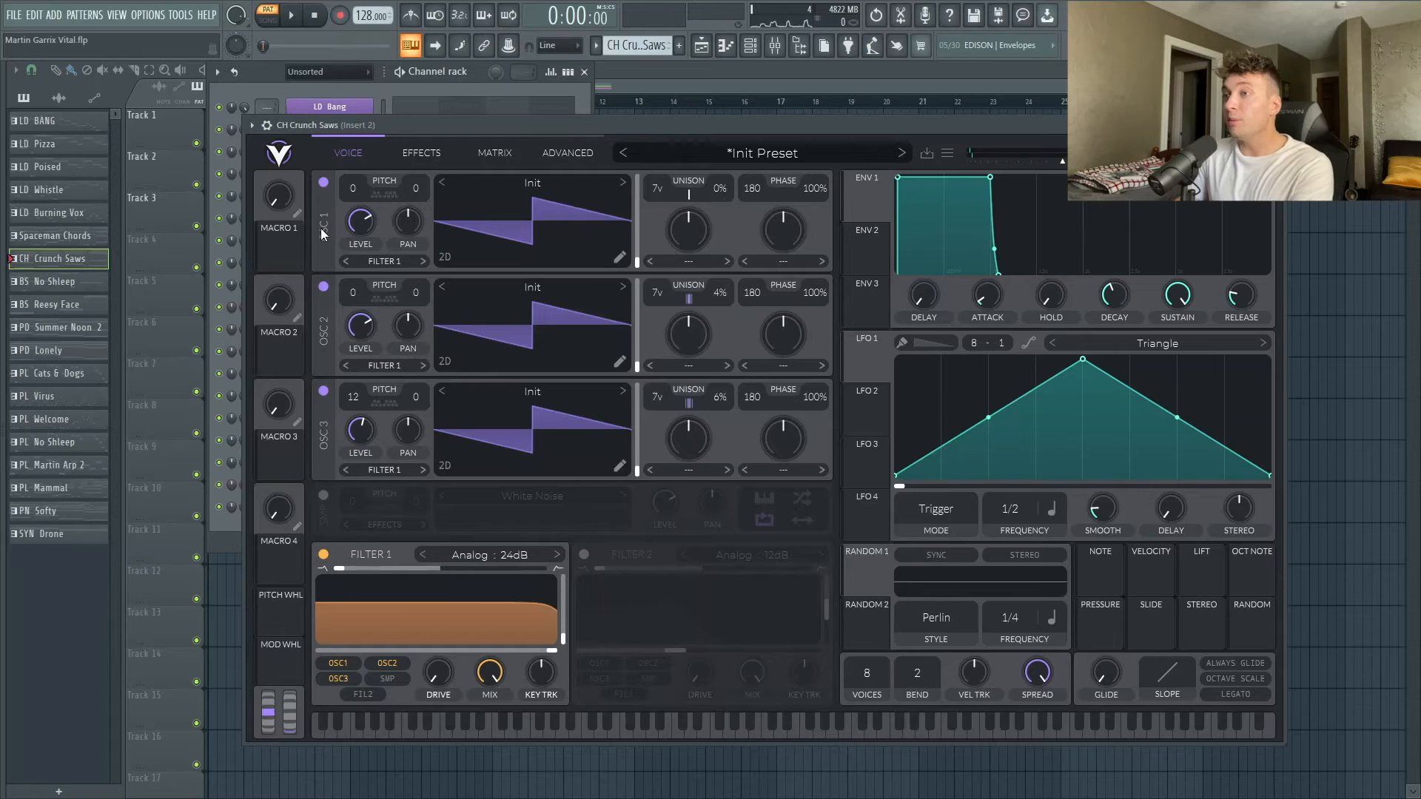
Apply Bend distortion to oscillator 2, solo it, then lower the bend amount and shift its distortion phase during playback.
{"action": "left_click", "coordinate": [802, 366]}
{"action": "left_click", "coordinate": [794, 478]}
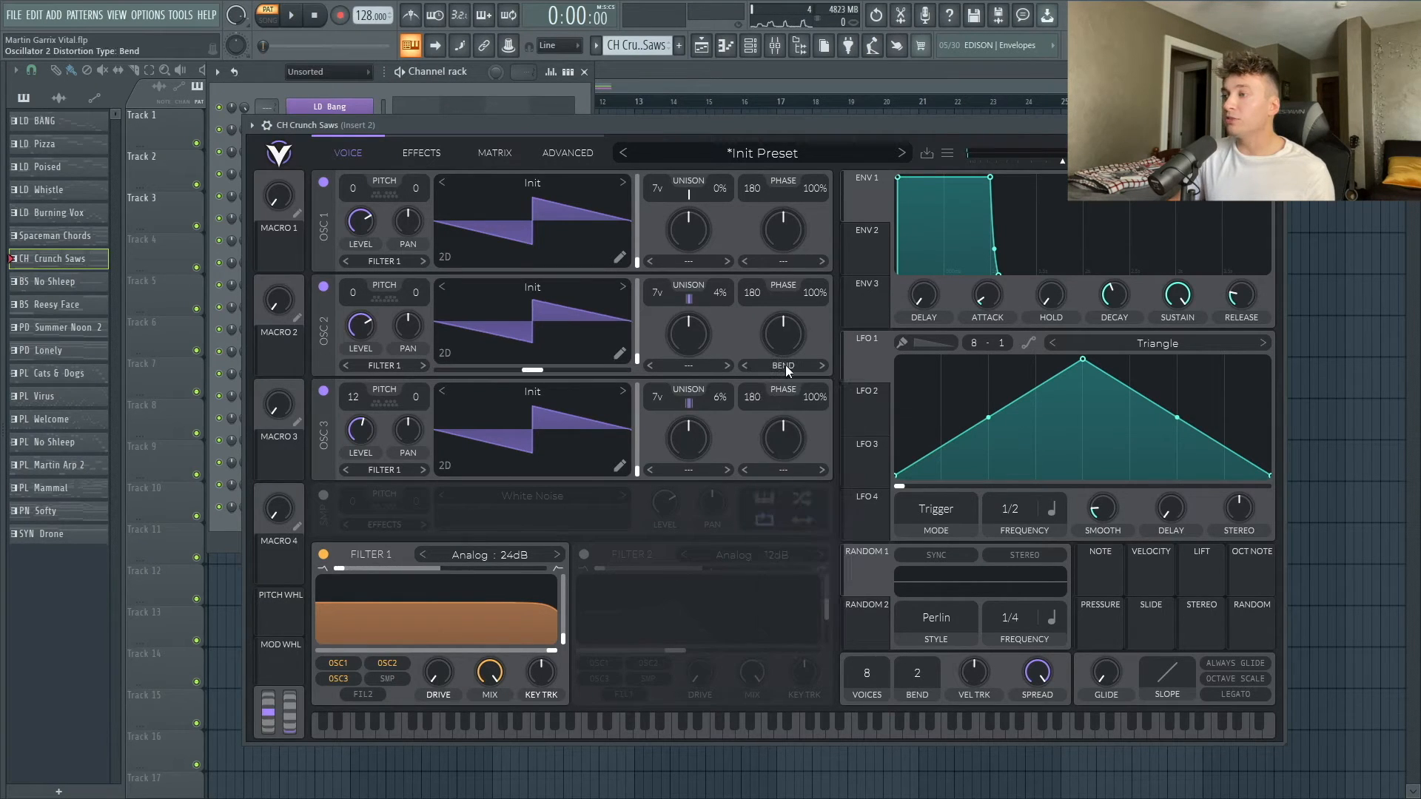
{"action": "left_click", "coordinate": [323, 181]}
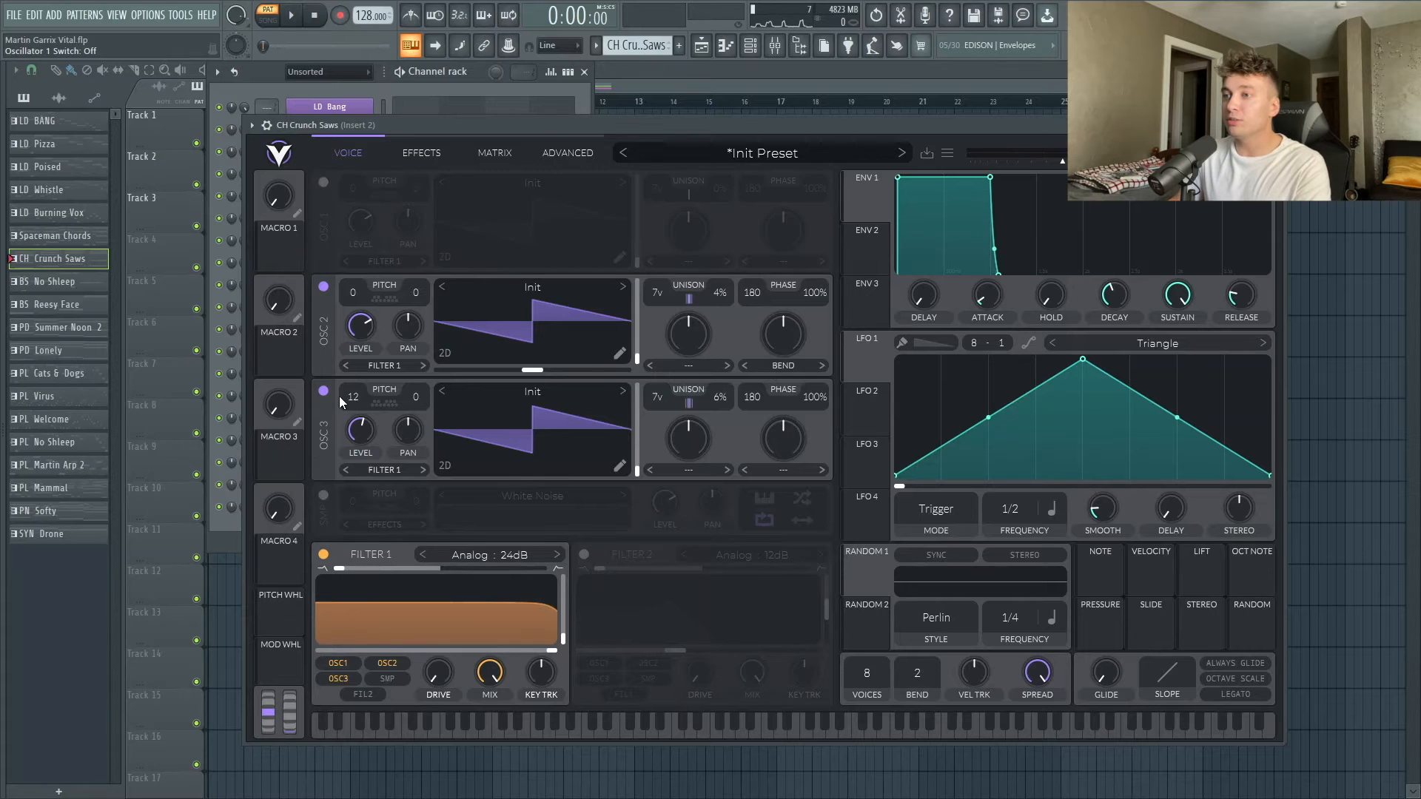
{"action": "left_click", "coordinate": [323, 391]}
{"action": "mouse_move", "coordinate": [341, 127]}
{"action": "left_mouse_down"}
{"action": "mouse_move", "coordinate": [362, 120]}
{"action": "mouse_move", "coordinate": [350, 123]}
{"action": "left_mouse_up"}
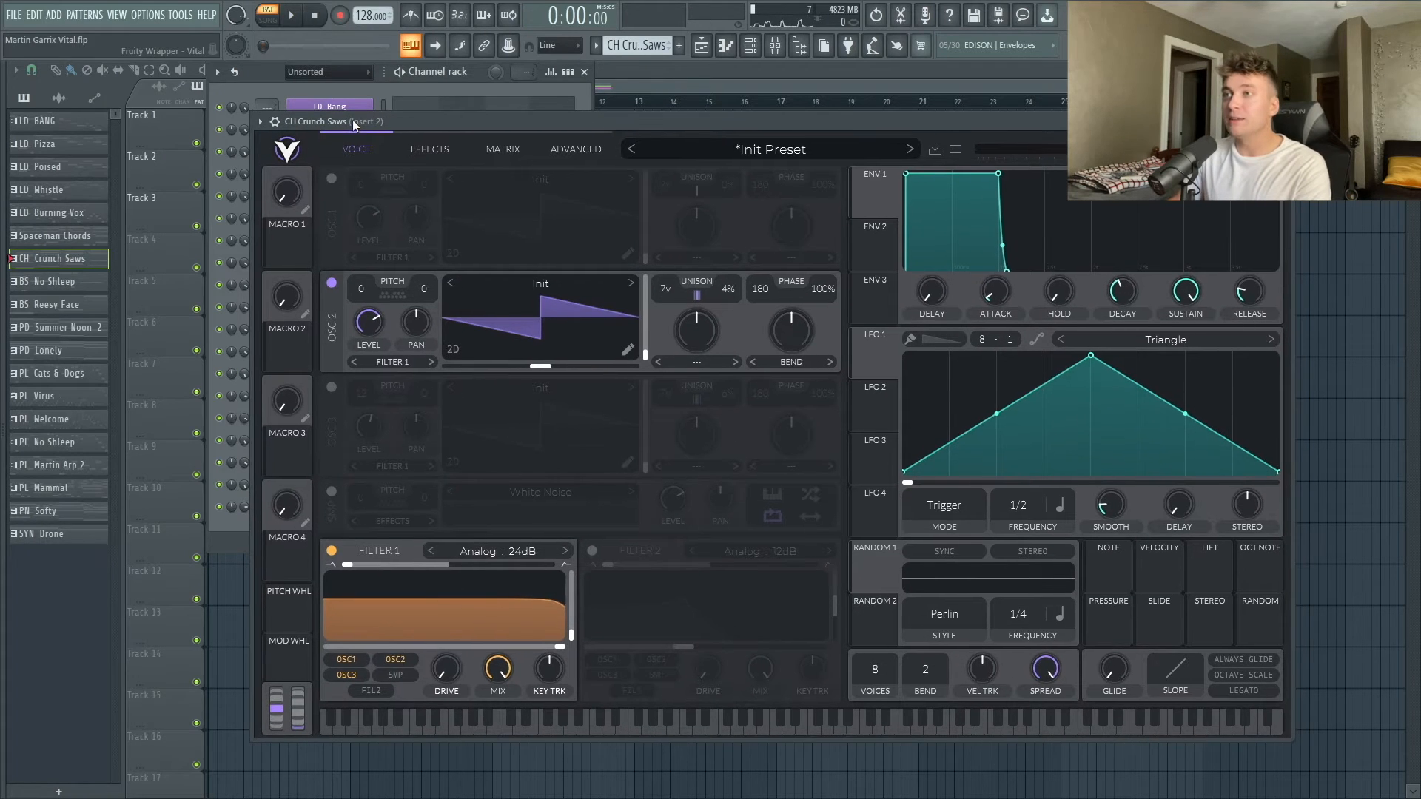
{"action": "key", "text": "space"}
{"action": "mouse_move", "coordinate": [764, 318]}
{"action": "left_mouse_down"}
{"action": "mouse_move", "coordinate": [776, 389]}
{"action": "mouse_move", "coordinate": [776, 335]}
{"action": "left_mouse_up"}
{"action": "left_click_drag", "start_coordinate": [549, 365], "coordinate": [587, 374]}
{"action": "key", "text": "space"}
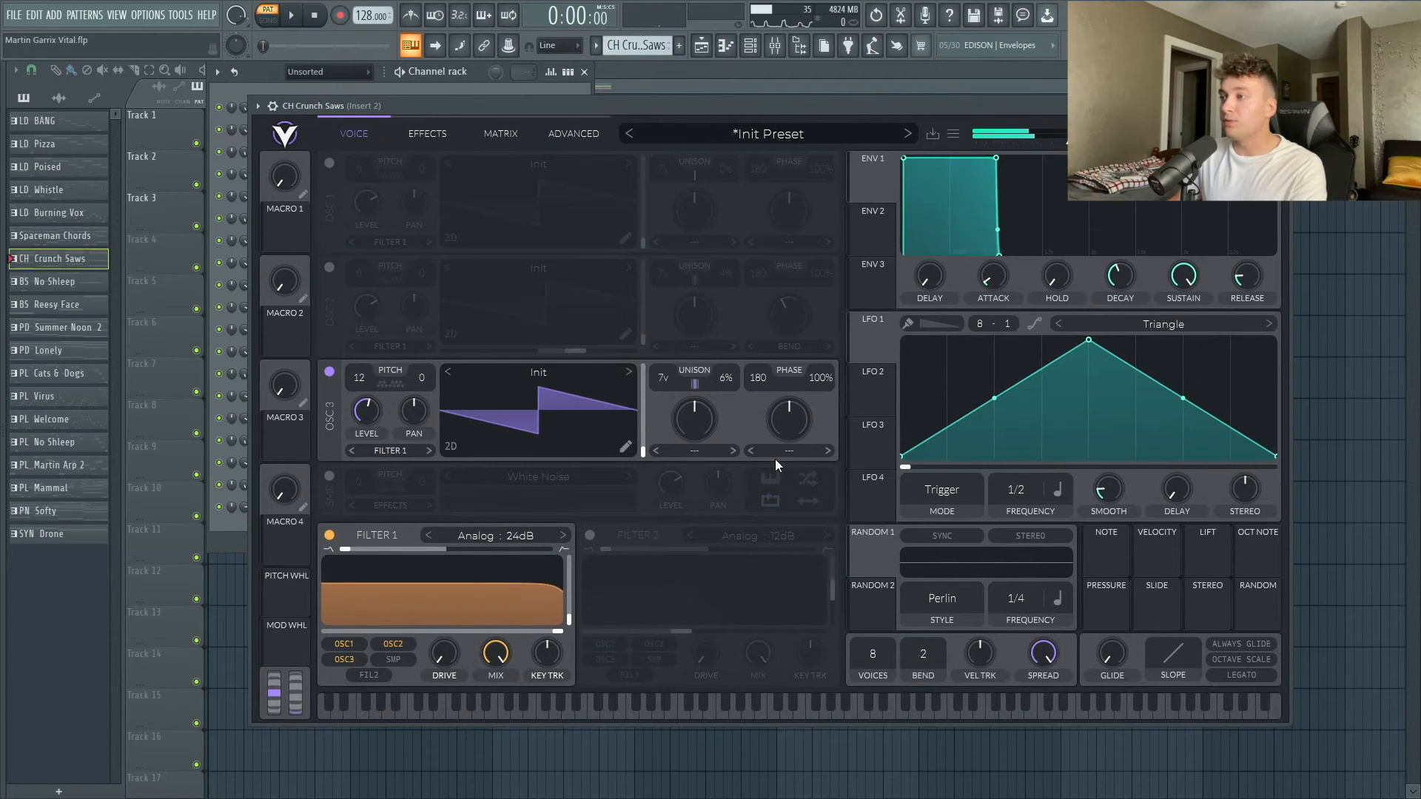
Apply Formant distortion to the soloed oscillator 3 and set its amount to 58.5% during playback.
{"action": "left_click", "coordinate": [778, 452]}
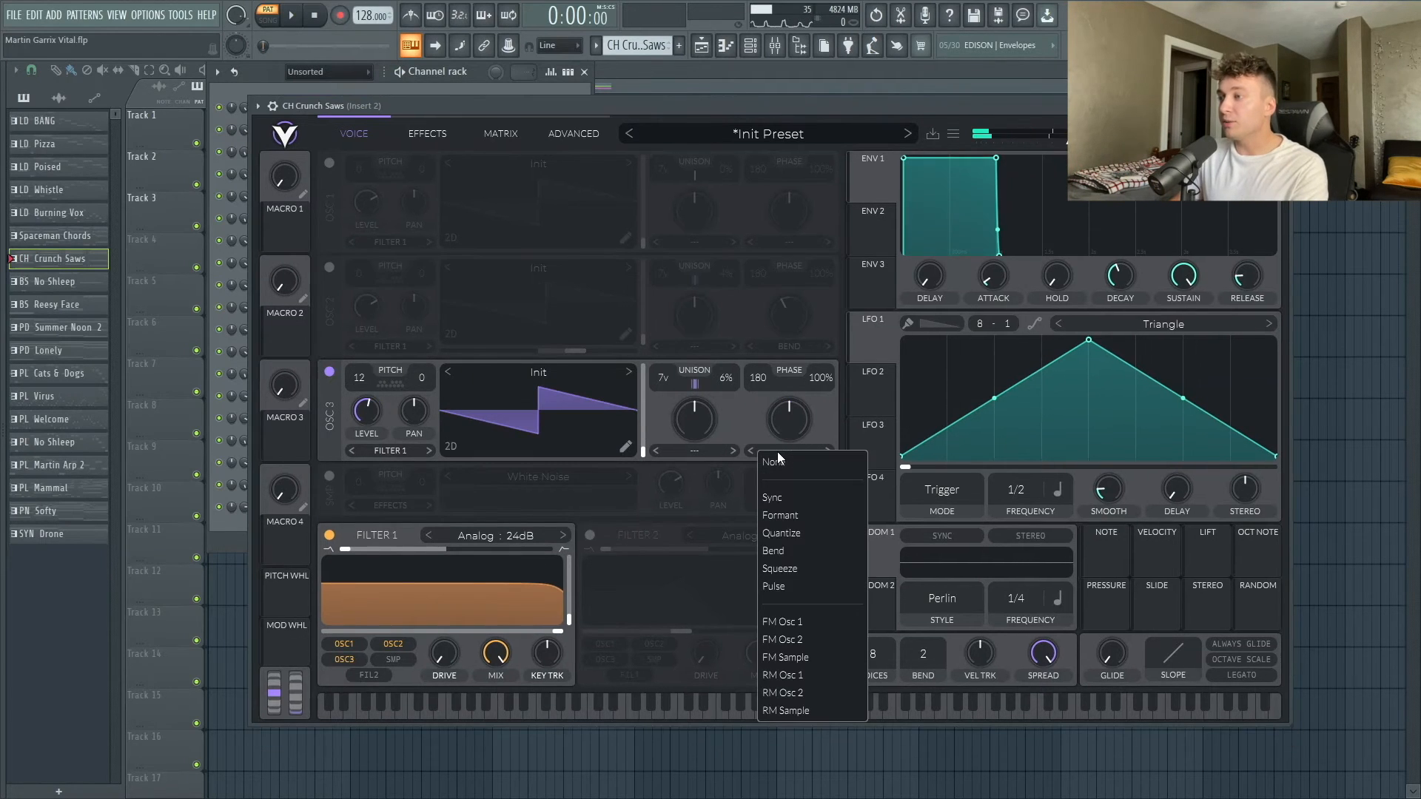
{"action": "left_click", "coordinate": [813, 515]}
{"action": "left_click_drag", "start_coordinate": [627, 110], "coordinate": [686, 120]}
{"action": "key", "text": "space"}
{"action": "mouse_move", "coordinate": [799, 422]}
{"action": "left_mouse_down"}
{"action": "mouse_move", "coordinate": [806, 369]}
{"action": "mouse_move", "coordinate": [808, 418]}
{"action": "left_mouse_up"}
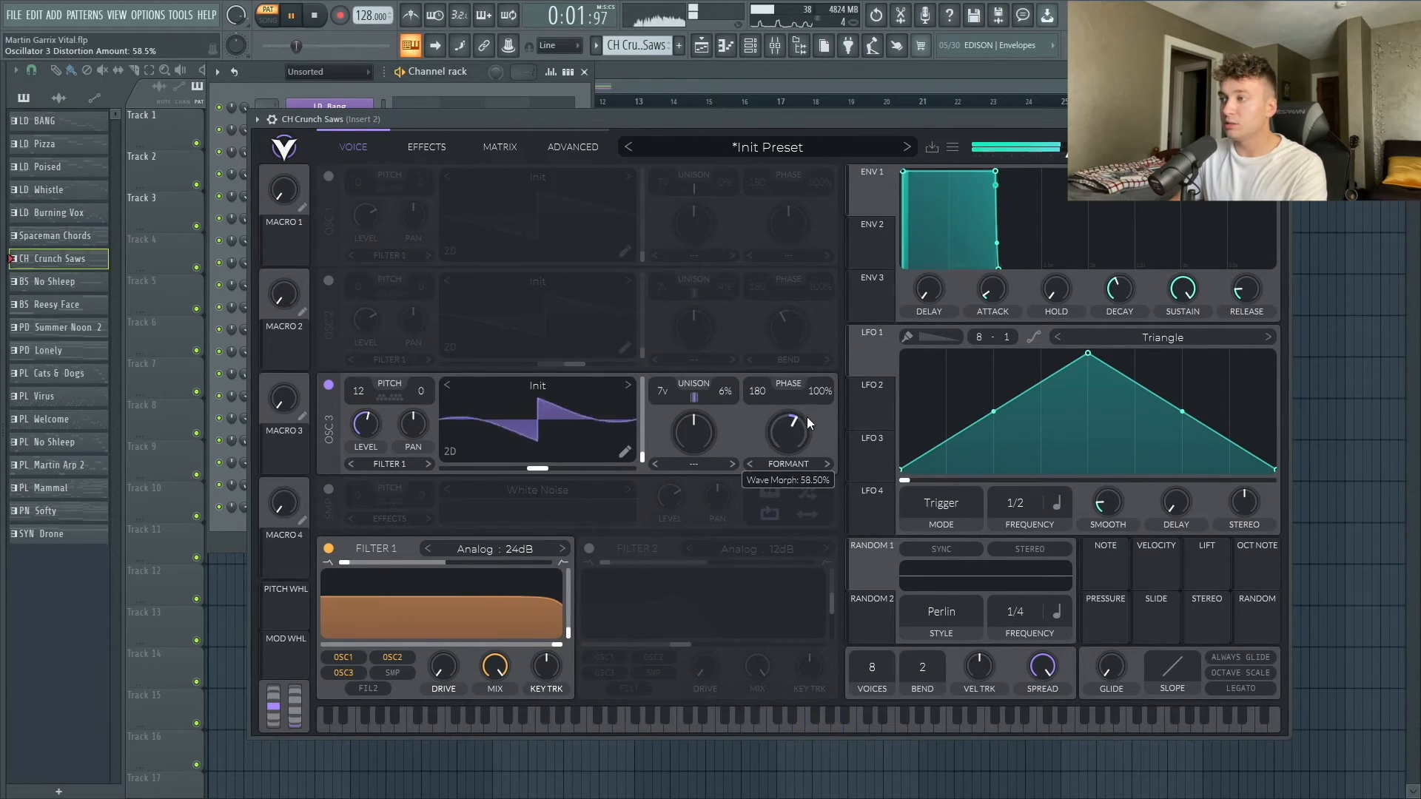
{"action": "key", "text": "space"}
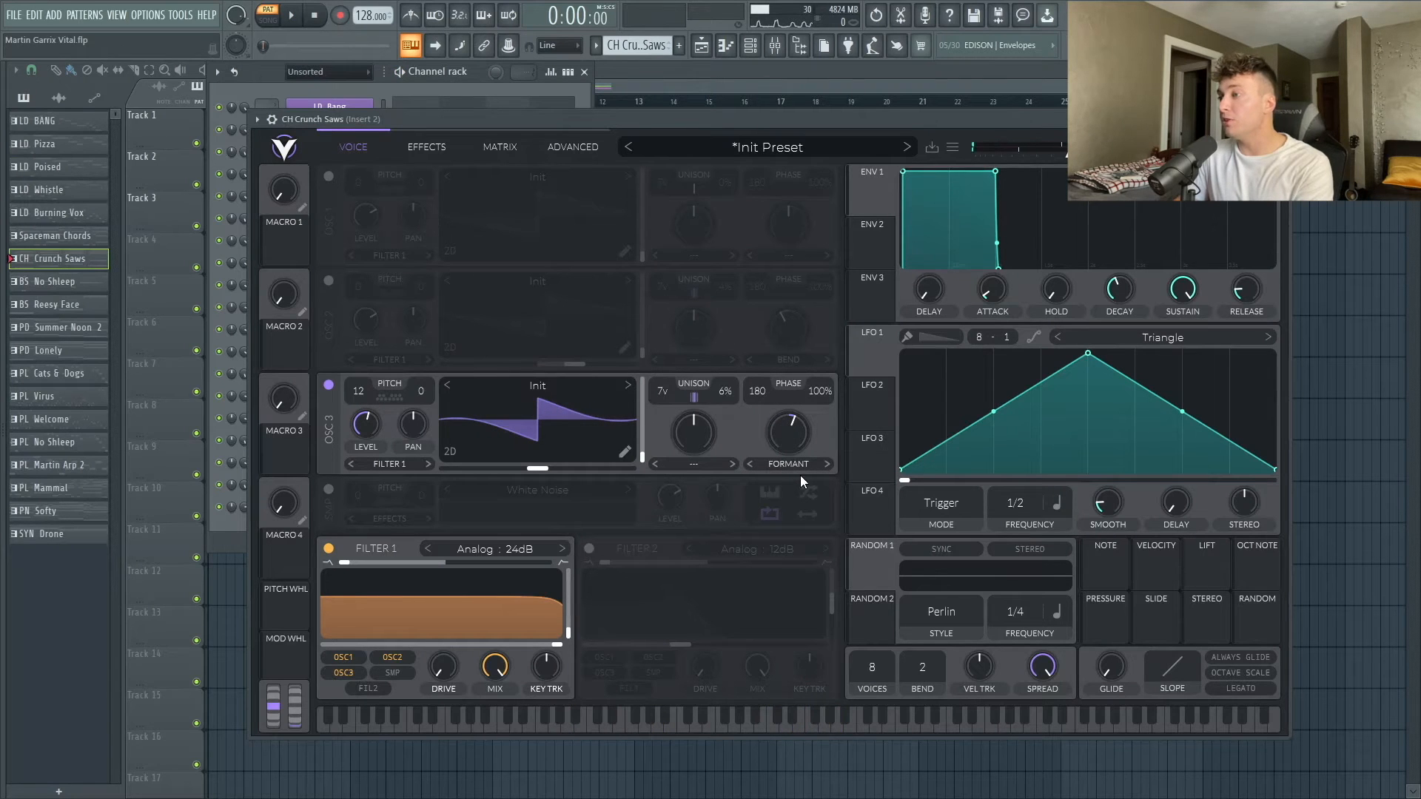
Shift oscillator 3's distortion phase during playback and re-enable oscillators 1 and 2.
{"action": "left_click", "coordinate": [802, 466]}
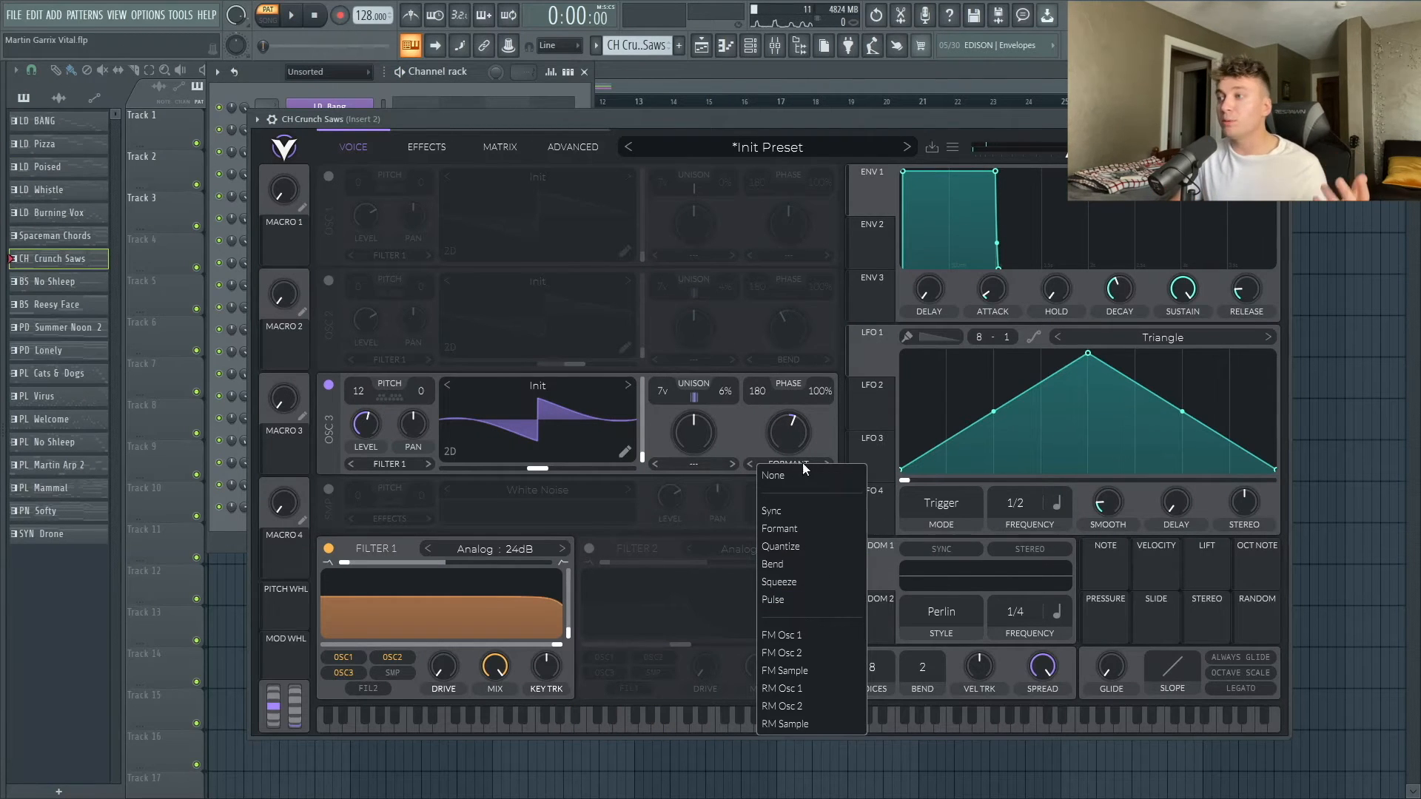
{"action": "left_click", "coordinate": [753, 122]}
{"action": "left_click_drag", "start_coordinate": [753, 121], "coordinate": [755, 112]}
{"action": "key", "text": "space"}
{"action": "mouse_move", "coordinate": [572, 455]}
{"action": "left_mouse_down"}
{"action": "mouse_move", "coordinate": [597, 468]}
{"action": "mouse_move", "coordinate": [462, 469]}
{"action": "mouse_move", "coordinate": [577, 478]}
{"action": "left_mouse_up"}
{"action": "left_click", "coordinate": [331, 272]}
{"action": "left_click", "coordinate": [331, 167]}
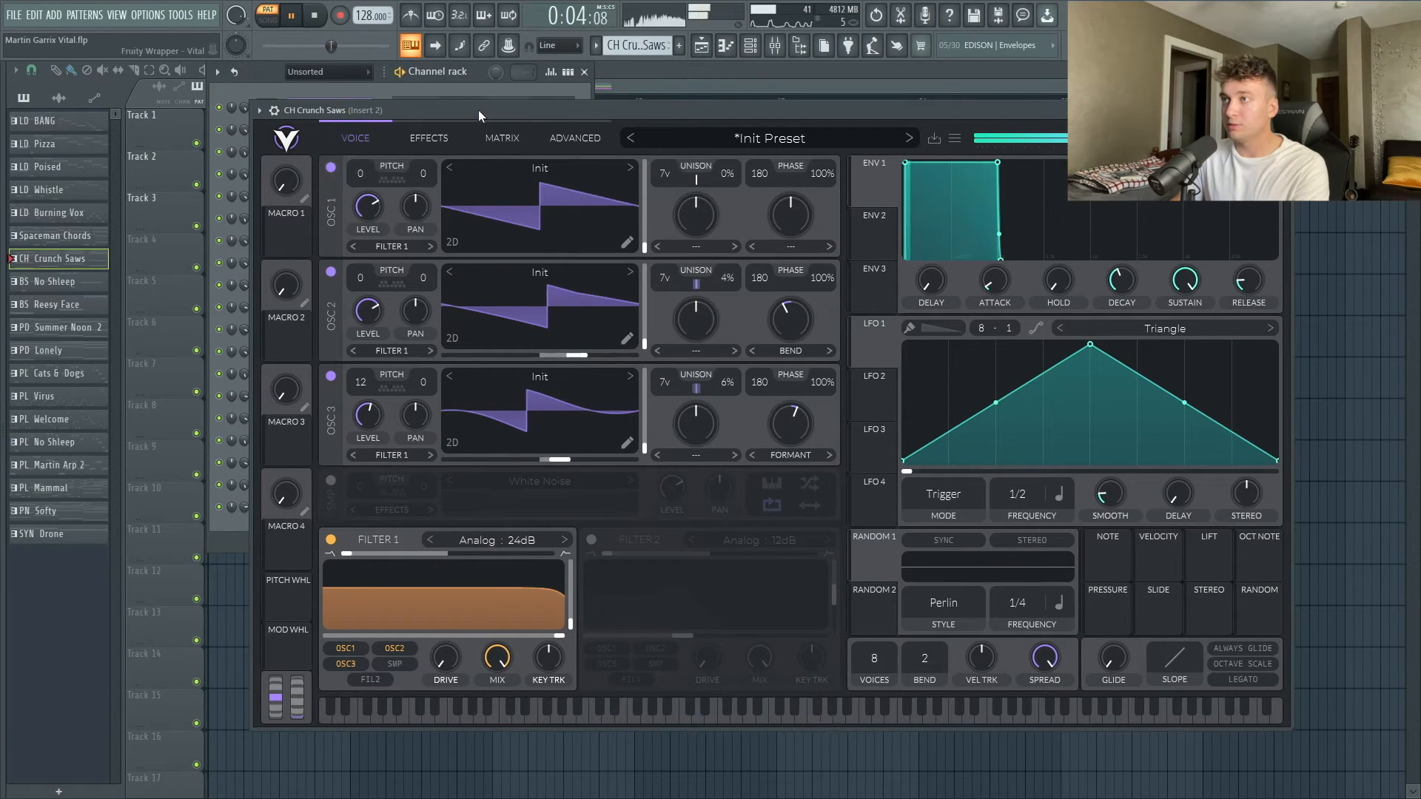
{"action": "left_click_drag", "start_coordinate": [478, 110], "coordinate": [487, 114]}
{"action": "key", "text": "space"}
Enable the multiband Compressor effect, raise its attack and set its release to 21.5% during playback.
{"action": "left_click", "coordinate": [462, 146]}
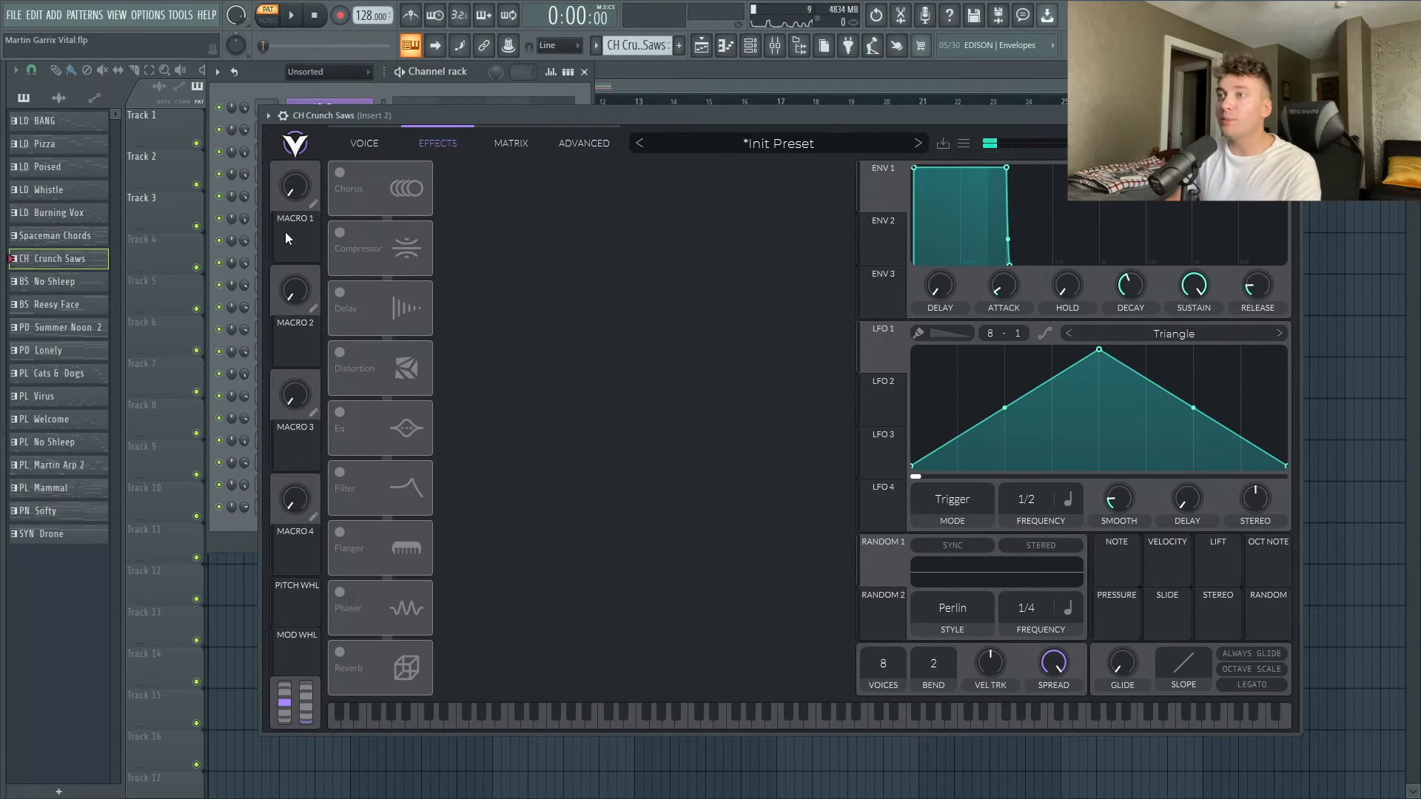
{"action": "left_click", "coordinate": [340, 233]}
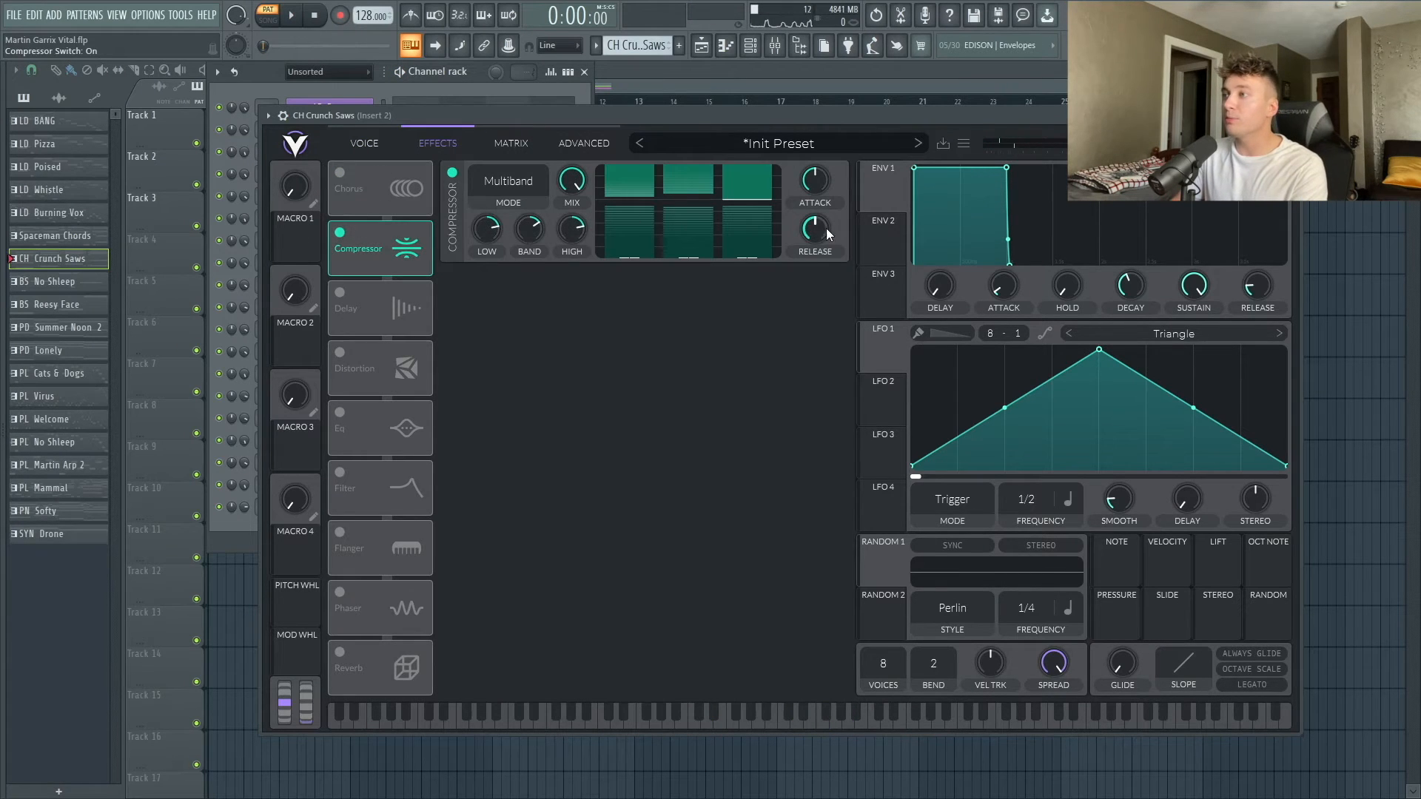
{"action": "key", "text": "space"}
{"action": "left_click_drag", "start_coordinate": [815, 227], "coordinate": [810, 235]}
{"action": "left_click_drag", "start_coordinate": [793, 114], "coordinate": [811, 121]}
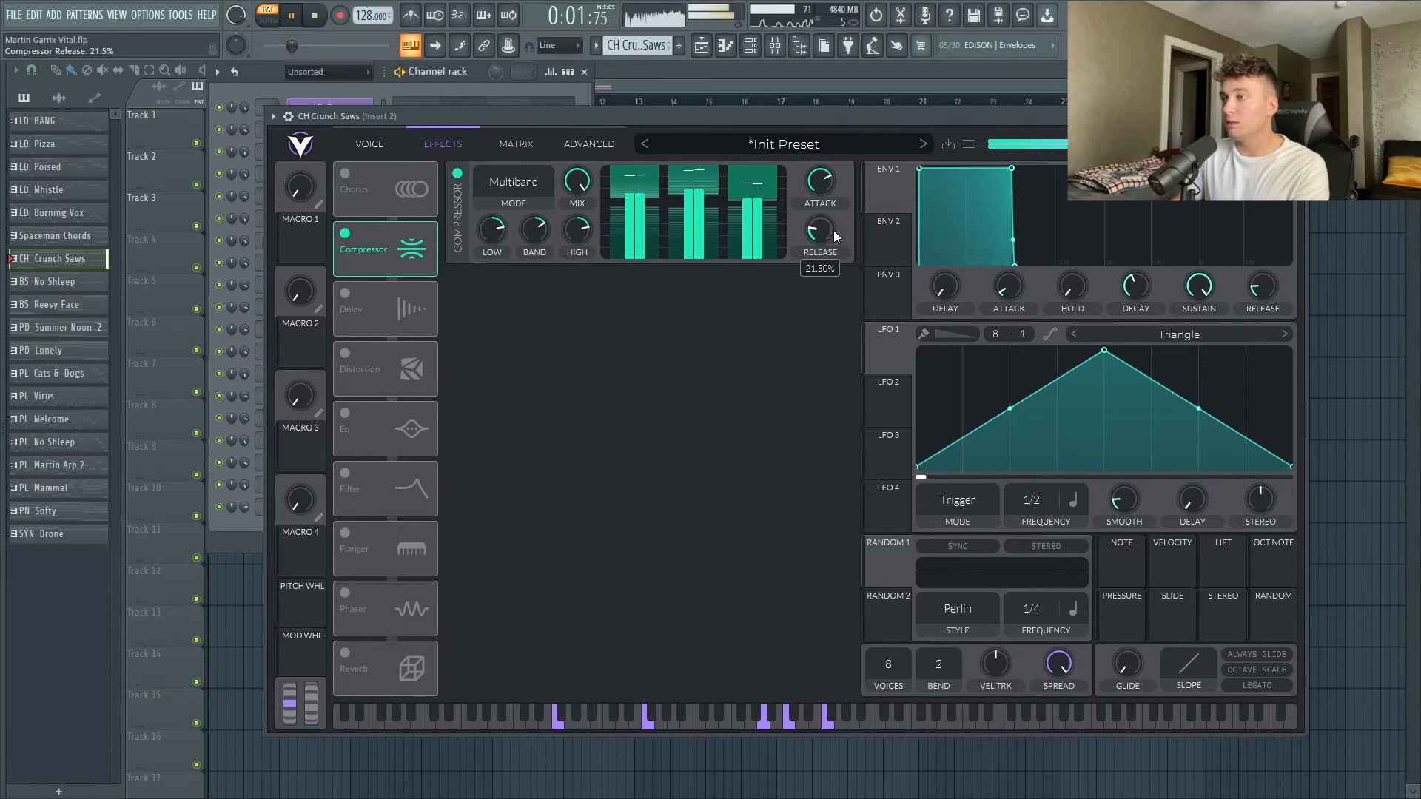
{"action": "key", "text": "space"}
Enable the EQ, place it directly after the Compressor and switch its low band to High Pass.
{"action": "left_click", "coordinate": [345, 413]}
{"action": "left_click_drag", "start_coordinate": [375, 426], "coordinate": [379, 307]}
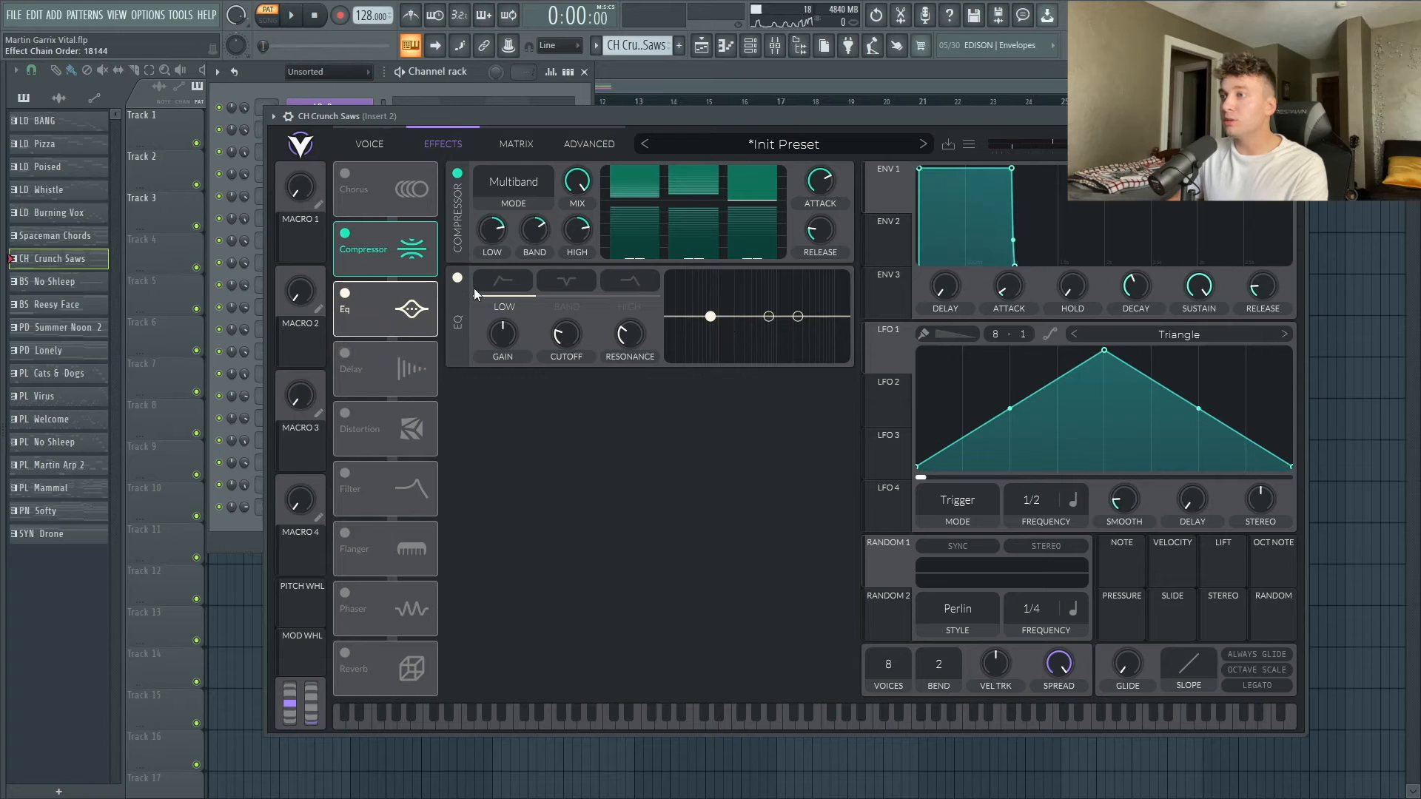
{"action": "left_click", "coordinate": [497, 283]}
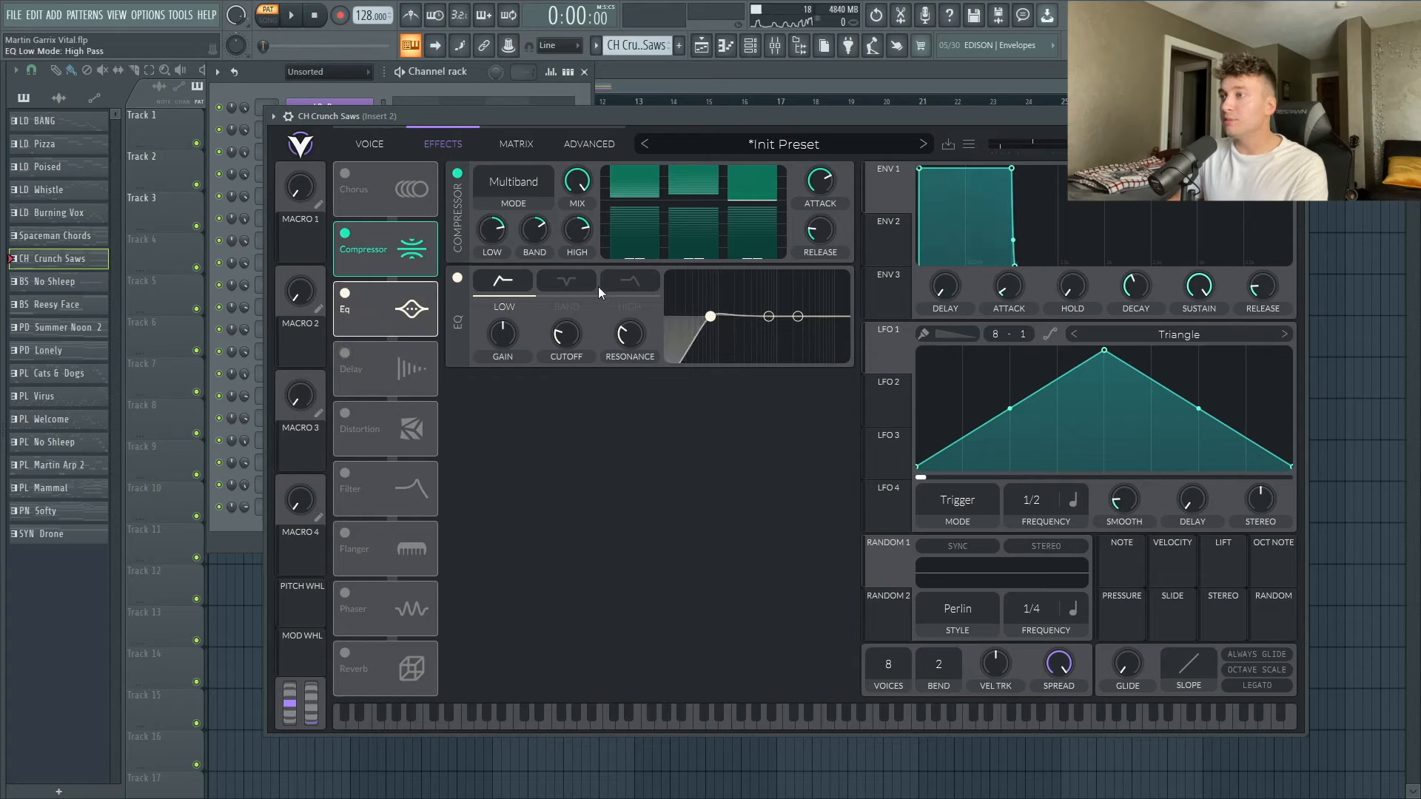
Enable the Delay in Stereo mode, set both delay times to Seconds and set its feedback to 35%.
{"action": "left_click", "coordinate": [344, 354]}
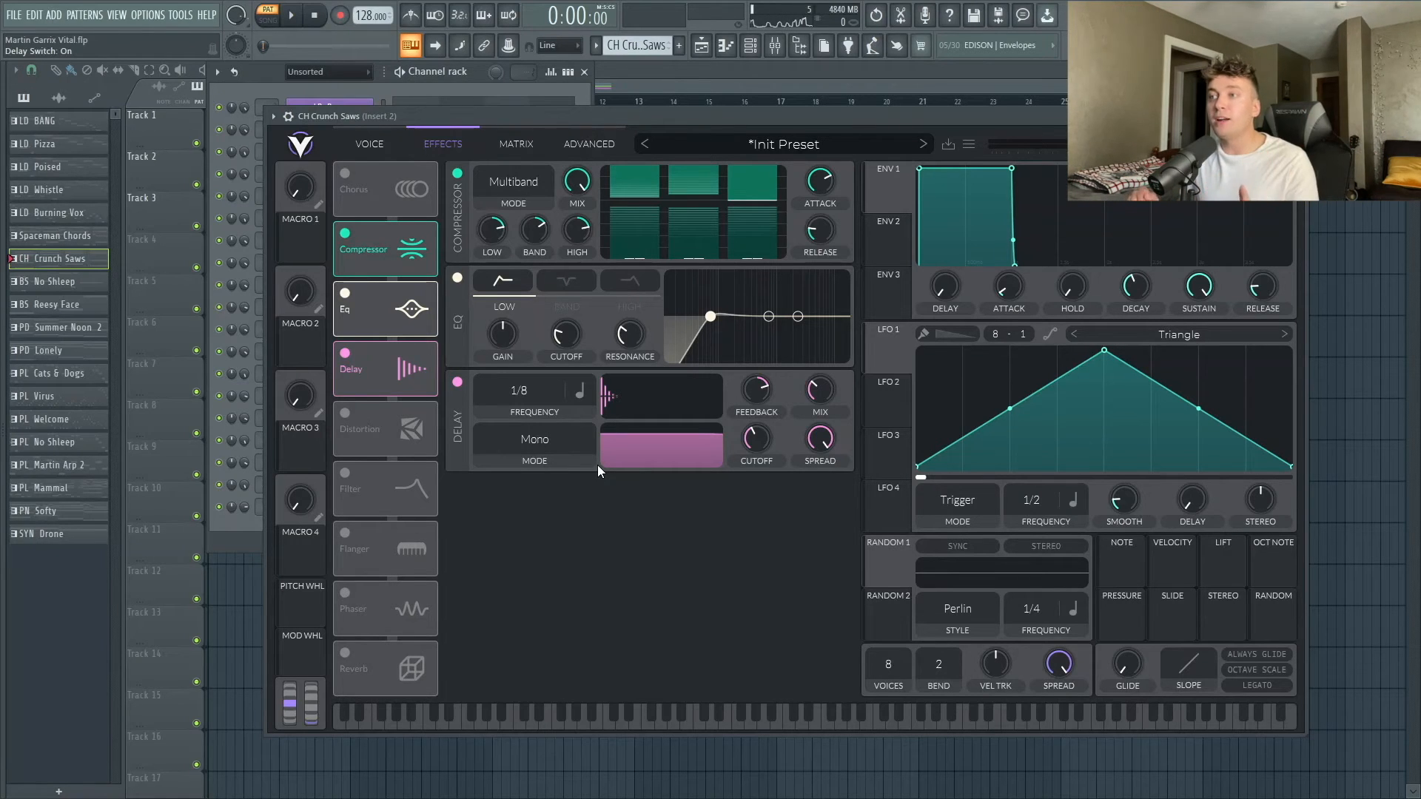
{"action": "left_click", "coordinate": [557, 463]}
{"action": "left_click", "coordinate": [547, 496]}
{"action": "left_click", "coordinate": [591, 392]}
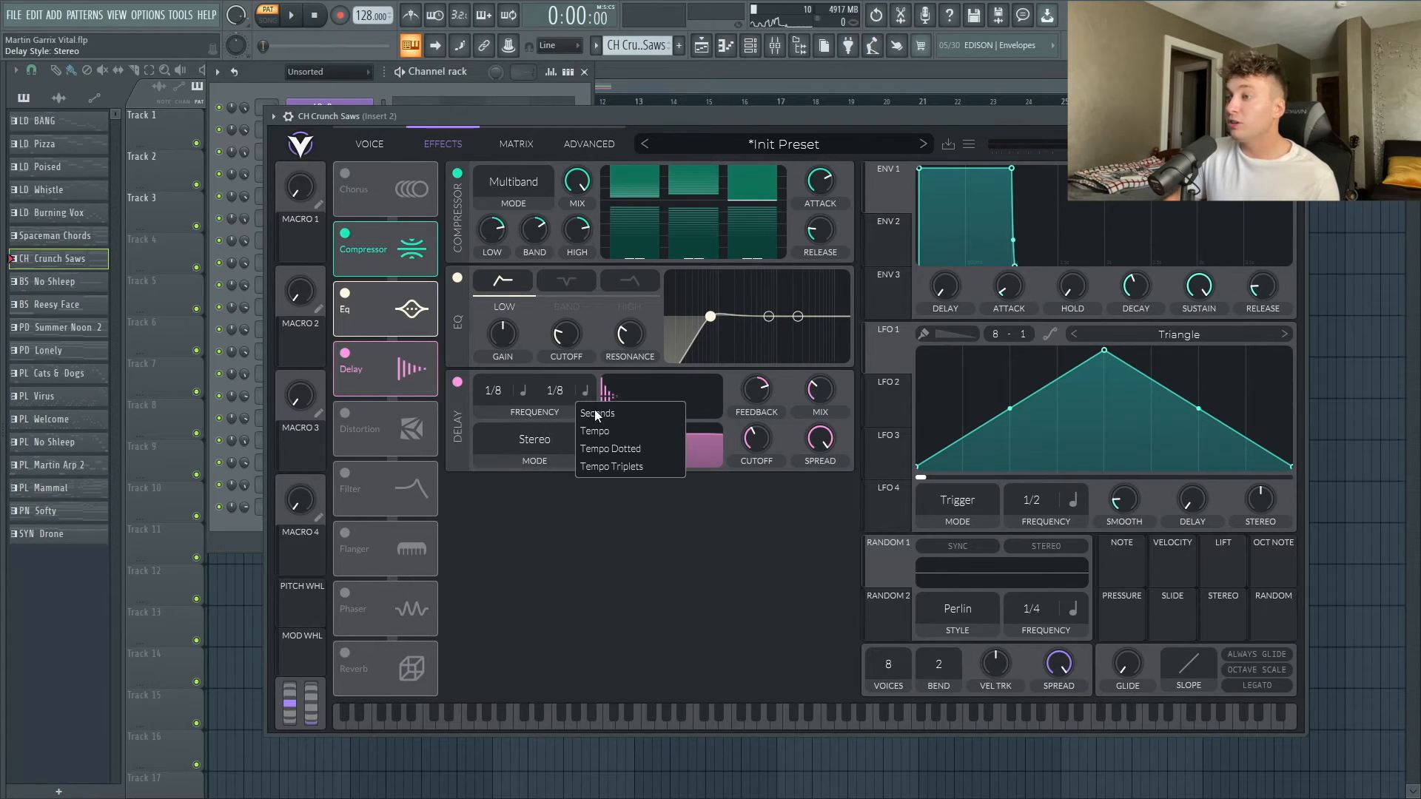
{"action": "left_click", "coordinate": [598, 413]}
{"action": "left_click", "coordinate": [525, 390]}
{"action": "left_click", "coordinate": [533, 411]}
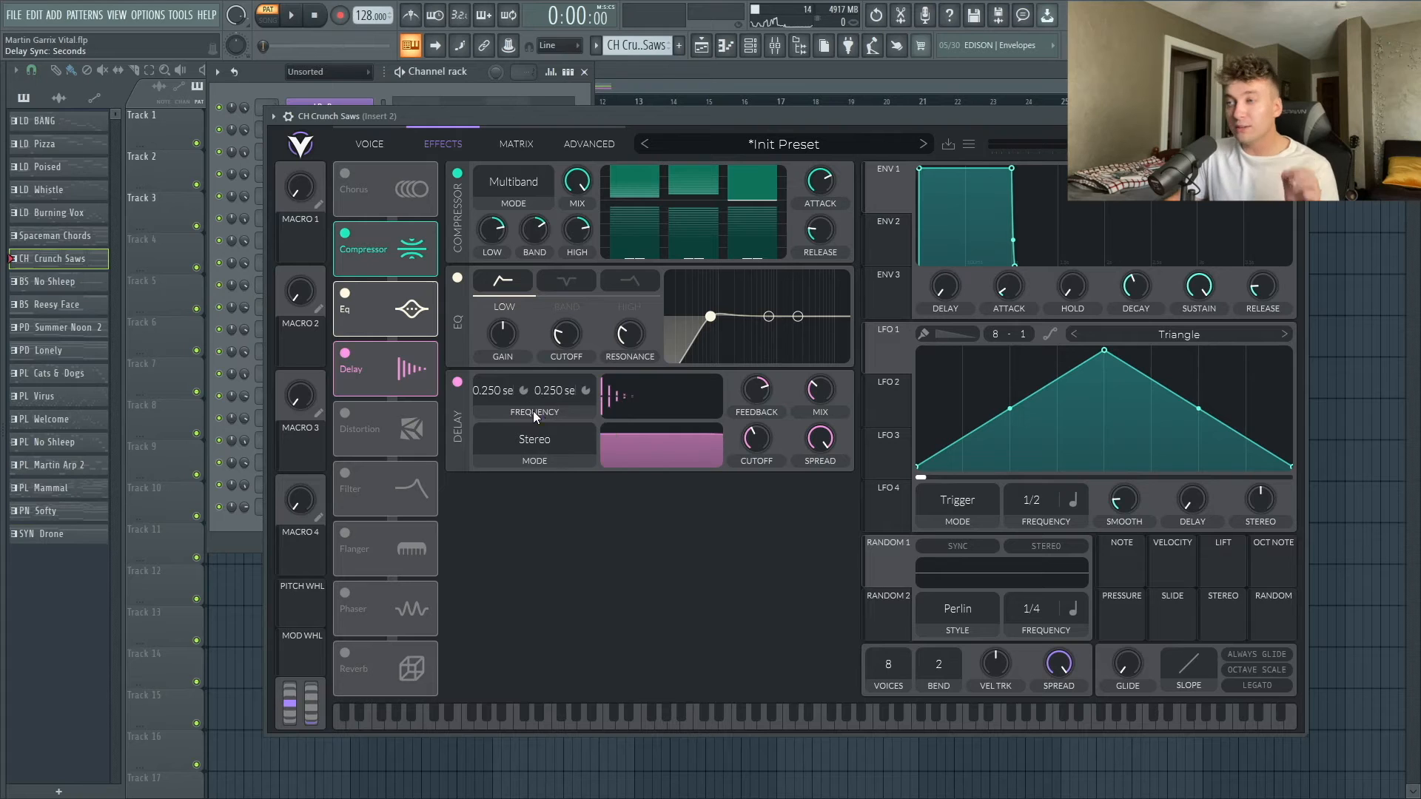
{"action": "left_click_drag", "start_coordinate": [762, 407], "coordinate": [763, 410]}
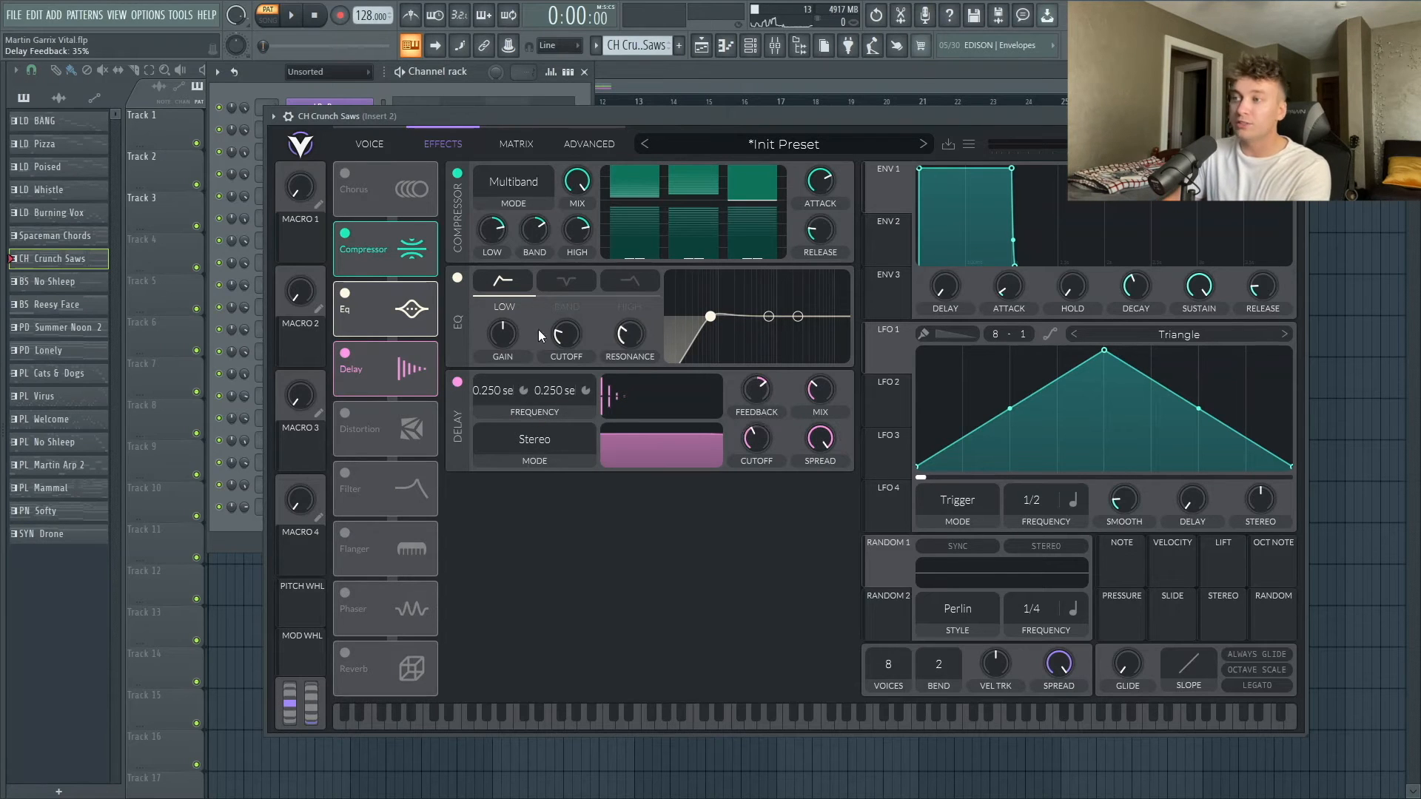
{"action": "left_click", "coordinate": [522, 389]}
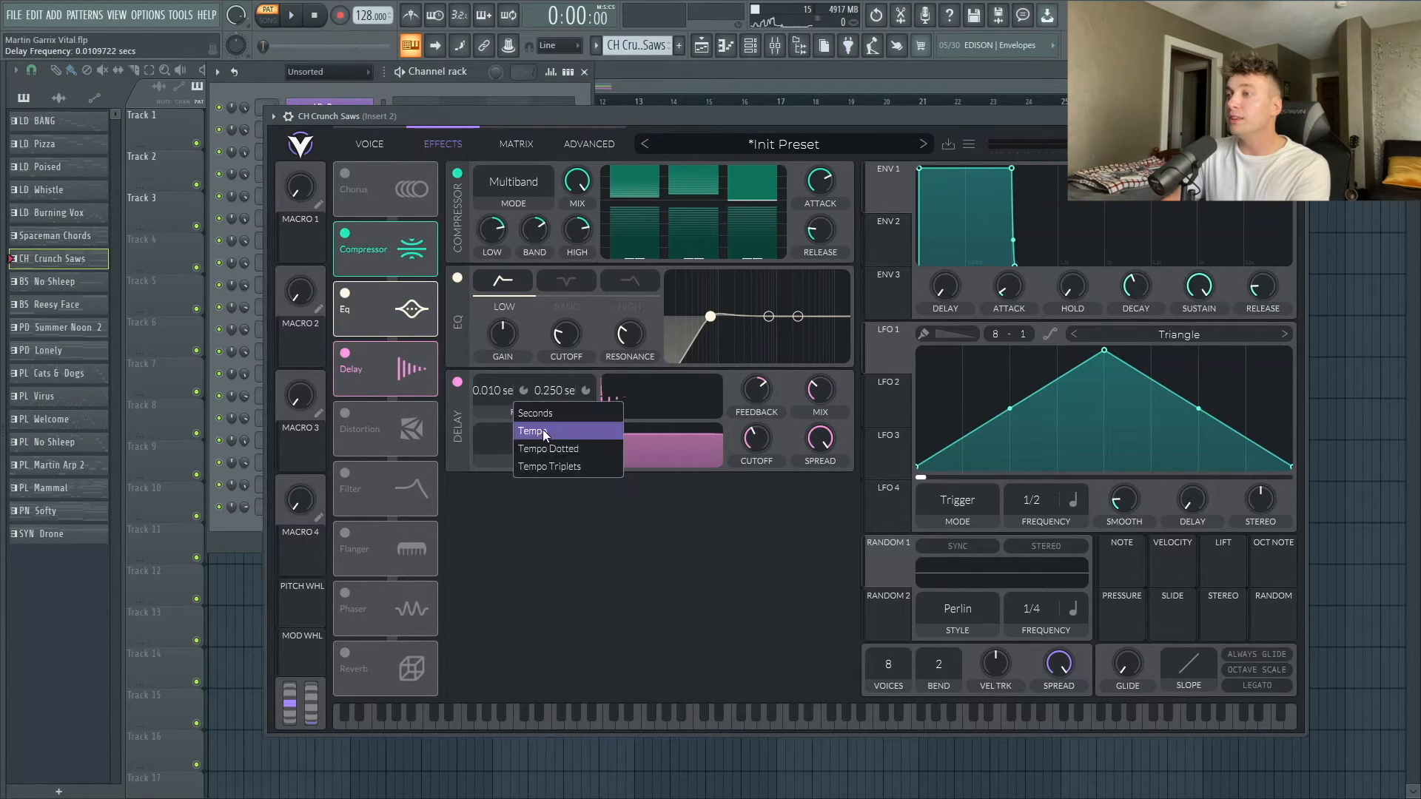
{"action": "left_click", "coordinate": [537, 431]}
{"action": "left_click", "coordinate": [521, 388]}
{"action": "left_click", "coordinate": [534, 413]}
{"action": "left_click", "coordinate": [585, 390]}
{"action": "left_click", "coordinate": [601, 413]}
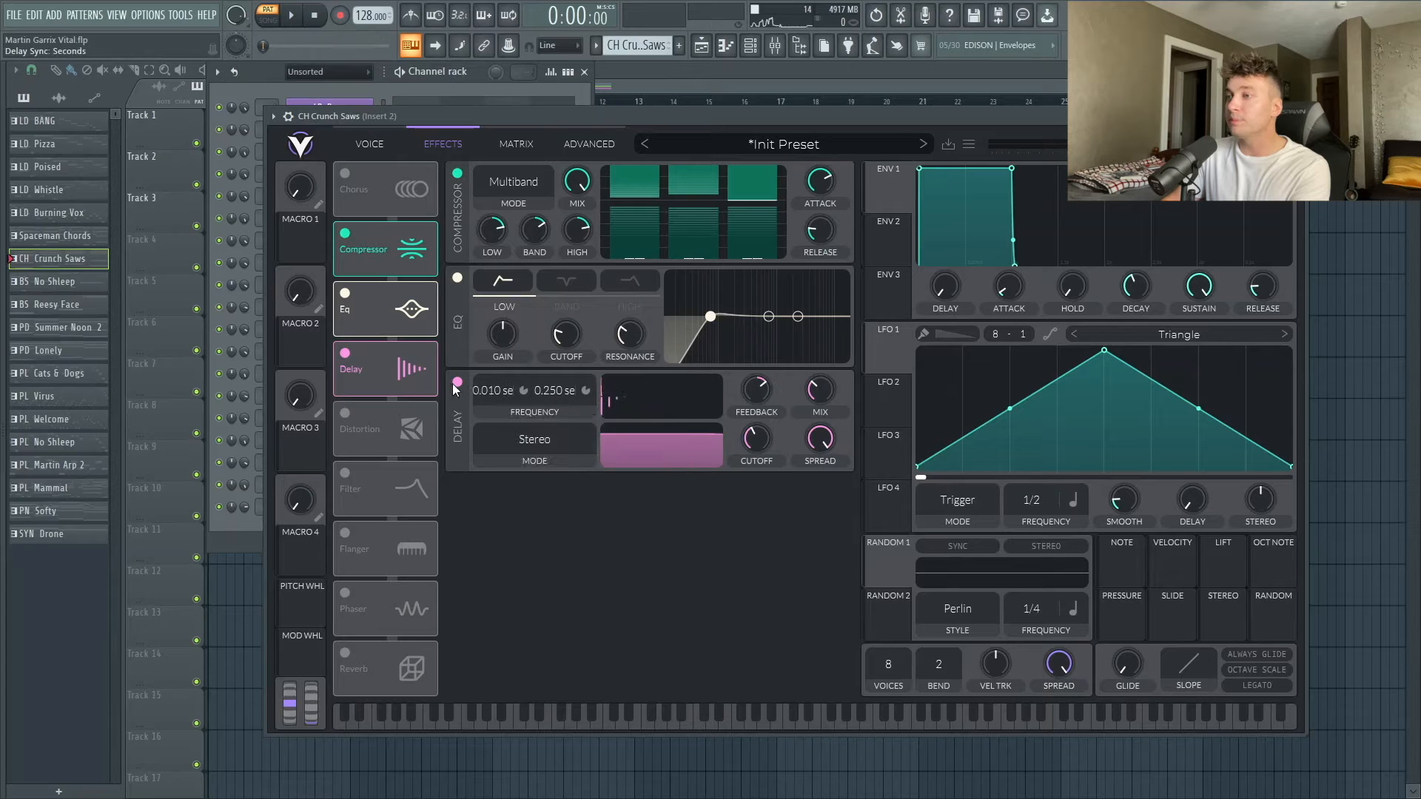
Set the delay times to 0.014 and 0.018 seconds with 0% mix, and map Macro 1, named WIDE, to the delay mix.
{"action": "left_click_drag", "start_coordinate": [502, 397], "coordinate": [563, 380]}
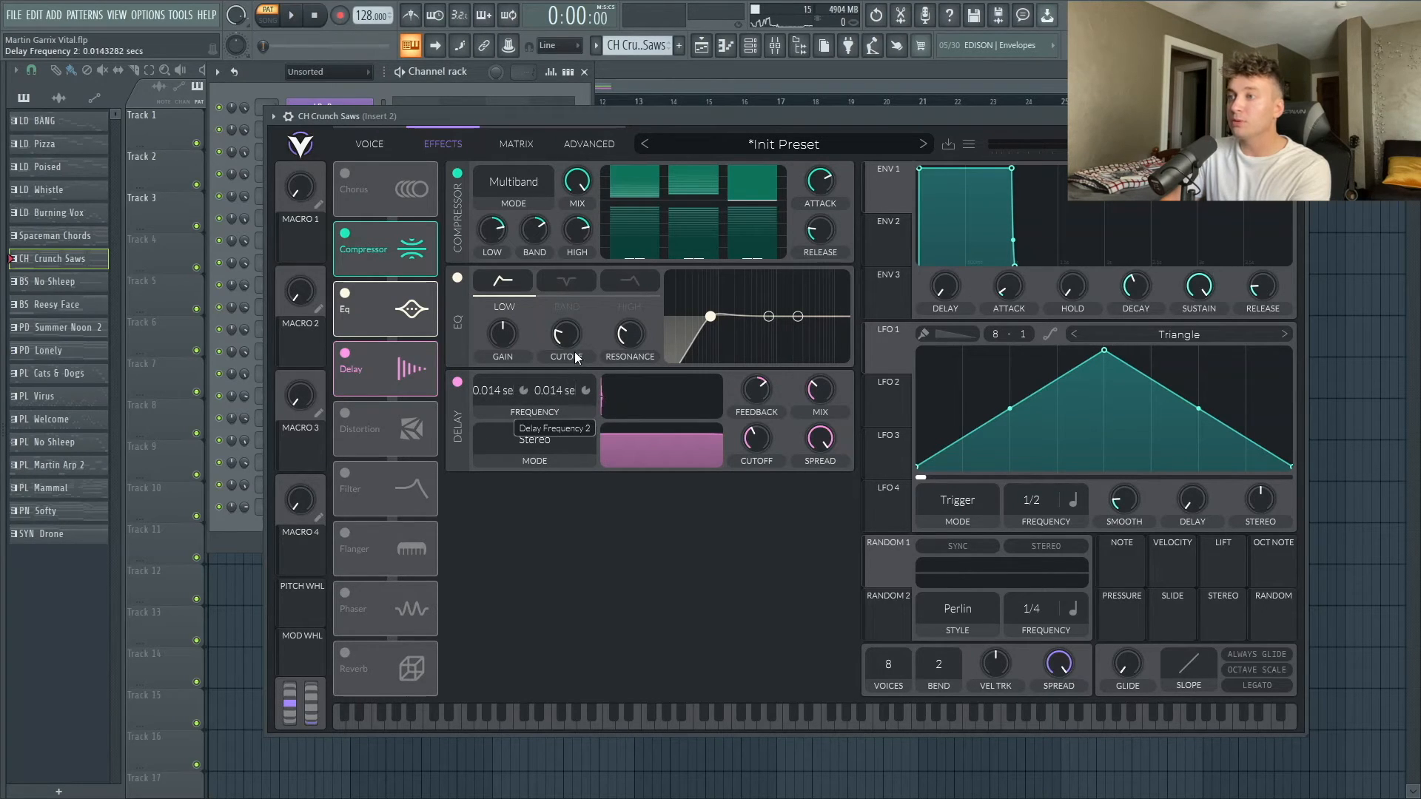
{"action": "left_click_drag", "start_coordinate": [577, 356], "coordinate": [577, 359]}
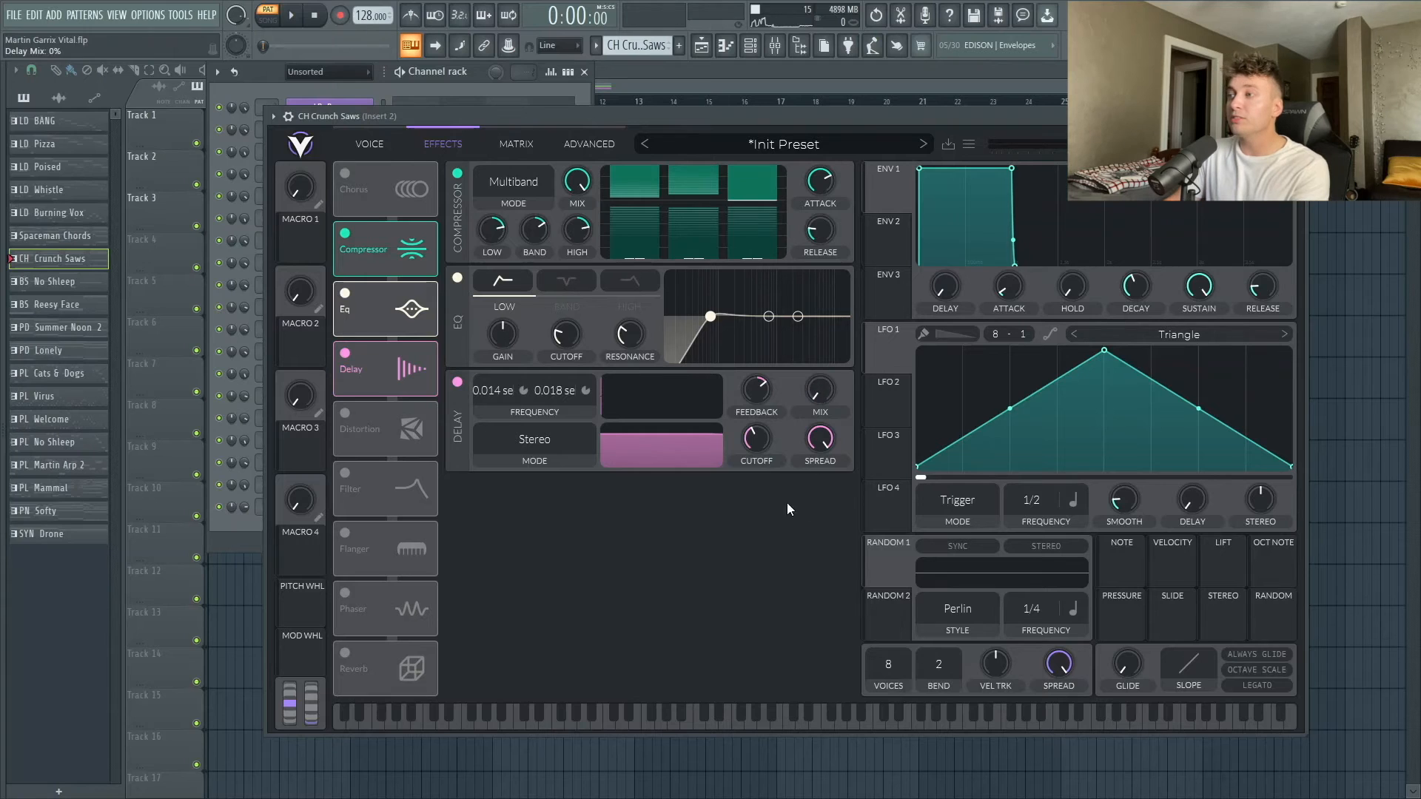
{"action": "left_click_drag", "start_coordinate": [299, 232], "coordinate": [820, 437]}
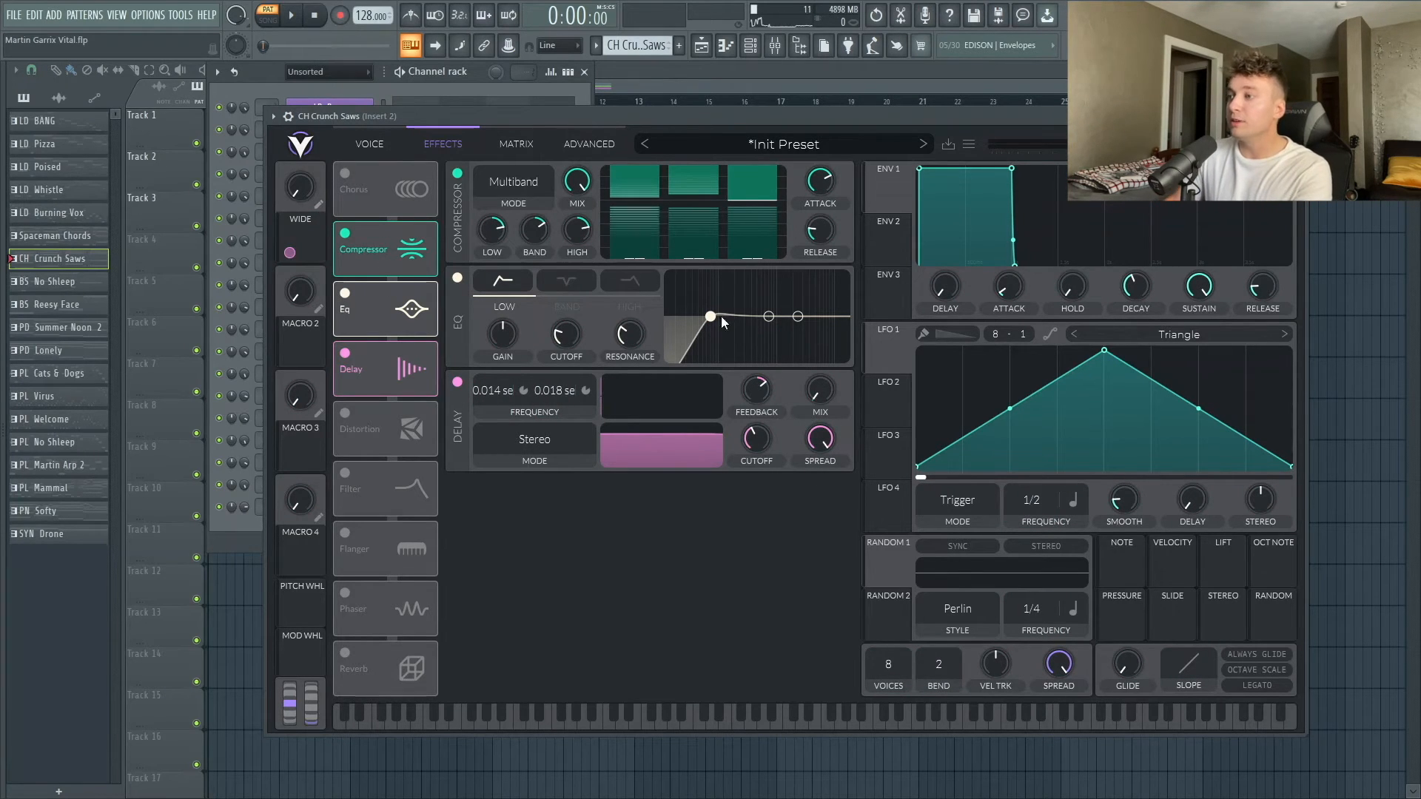
Raise the WIDE macro to 0.345 during playback and lower the EQ's high-pass cutoff slightly.
{"action": "key", "text": "space"}
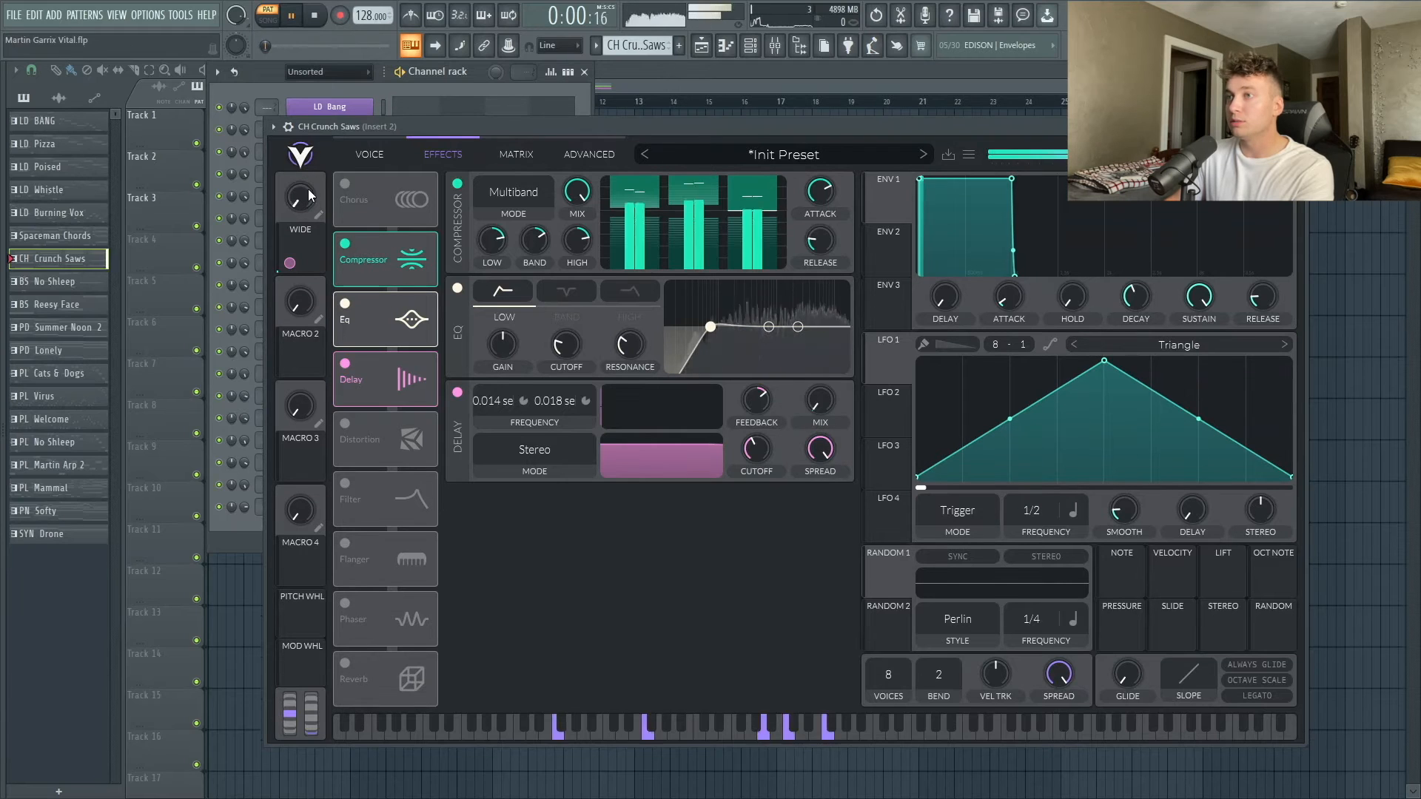
{"action": "left_click_drag", "start_coordinate": [308, 189], "coordinate": [302, 161]}
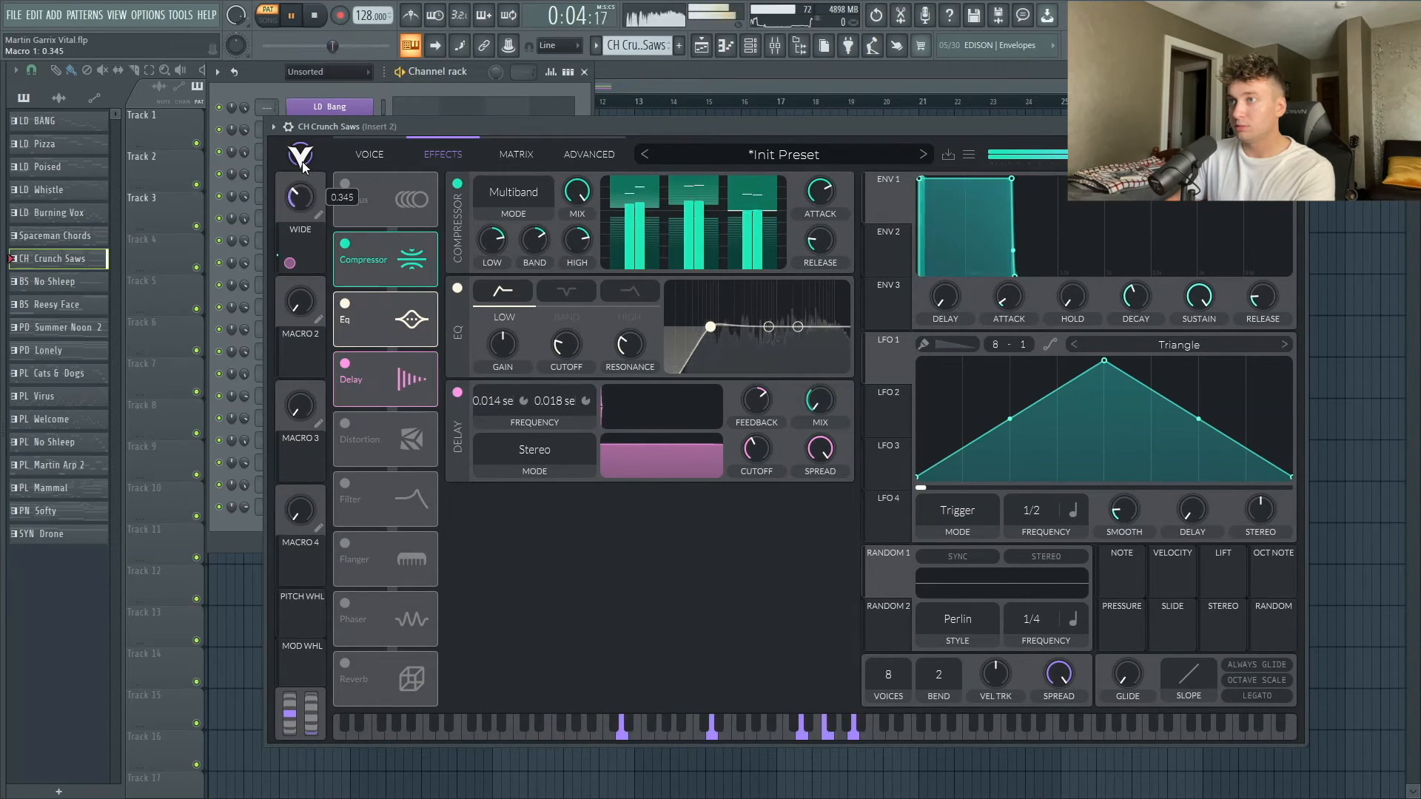
{"action": "left_click_drag", "start_coordinate": [713, 326], "coordinate": [695, 326]}
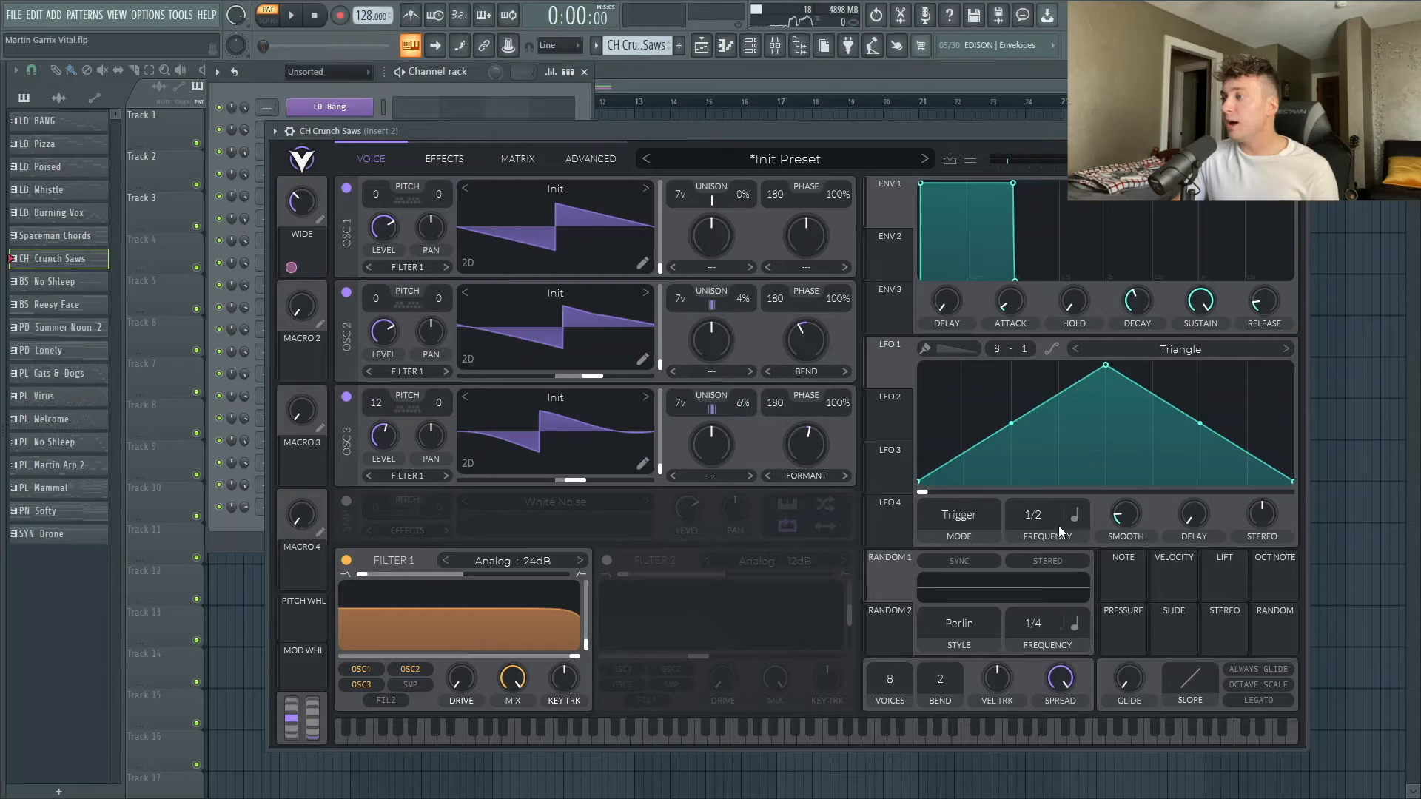
Set LFO 1's frequency to 1/16.
{"action": "left_click_drag", "start_coordinate": [1059, 526], "coordinate": [1058, 464]}
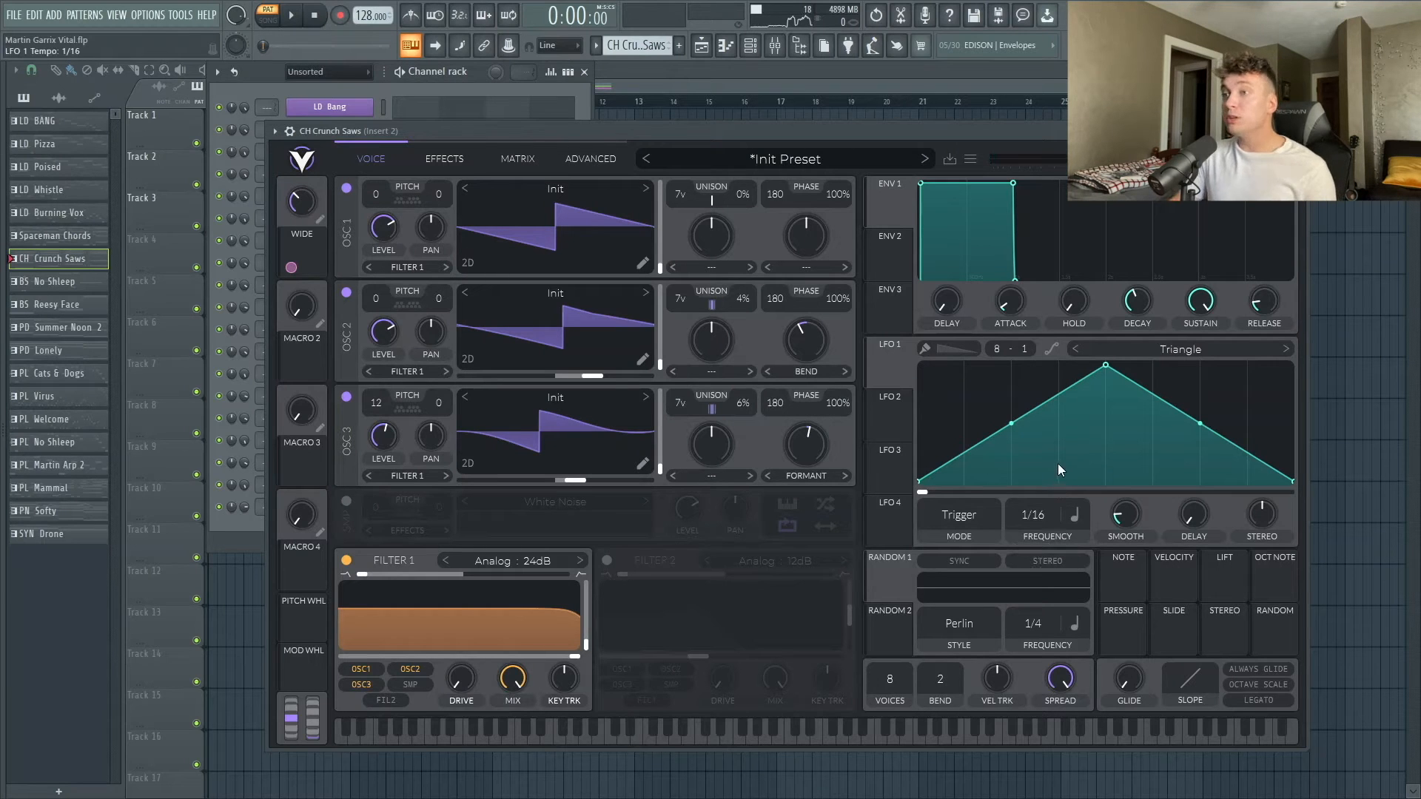
Try modulating the global Tune with LFO 1, audition it during playback, and remove that modulation.
{"action": "left_click", "coordinate": [591, 159]}
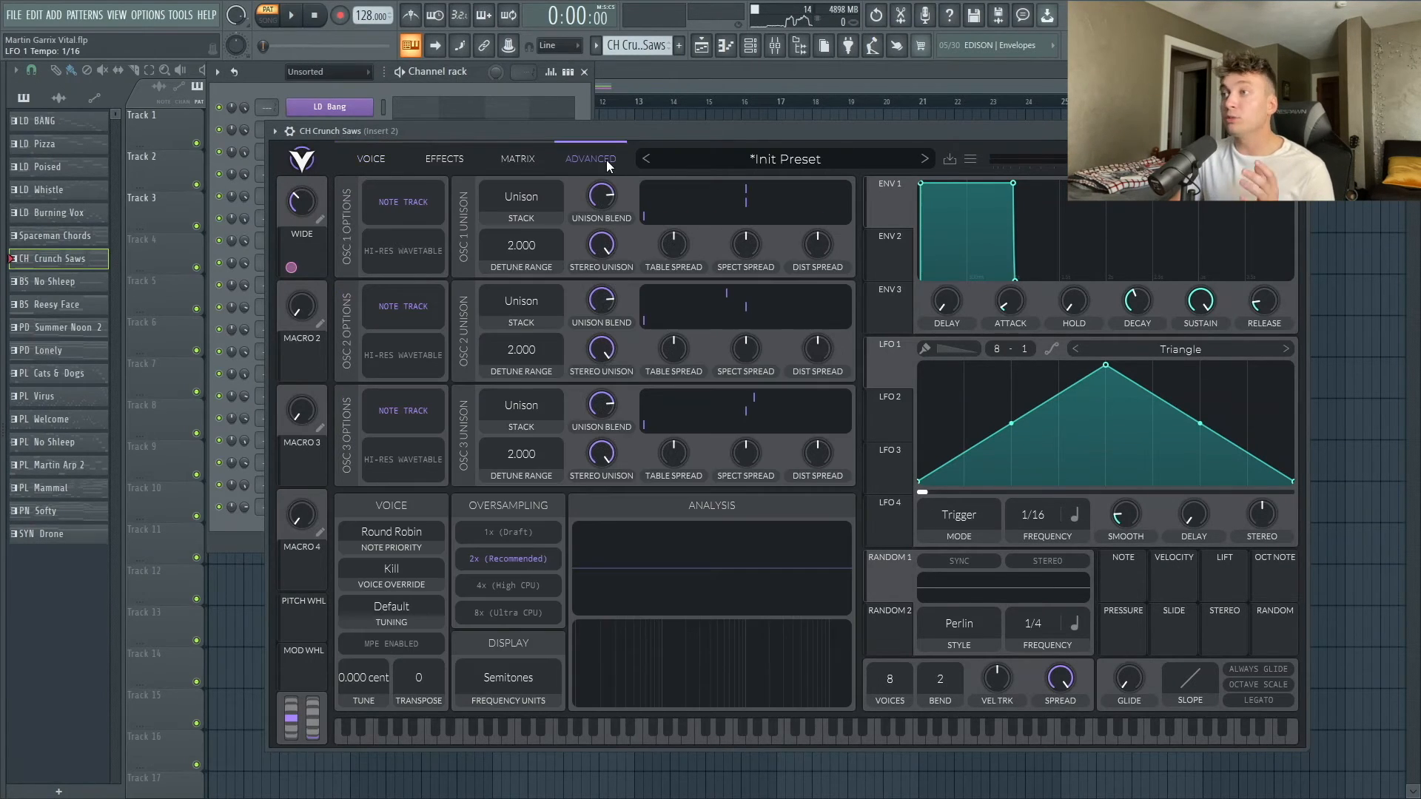
{"action": "left_click_drag", "start_coordinate": [892, 367], "coordinate": [363, 721]}
{"action": "right_click", "coordinate": [367, 715]}
{"action": "left_click", "coordinate": [400, 664]}
{"action": "left_click_drag", "start_coordinate": [465, 134], "coordinate": [478, 131]}
{"action": "key", "text": "space"}
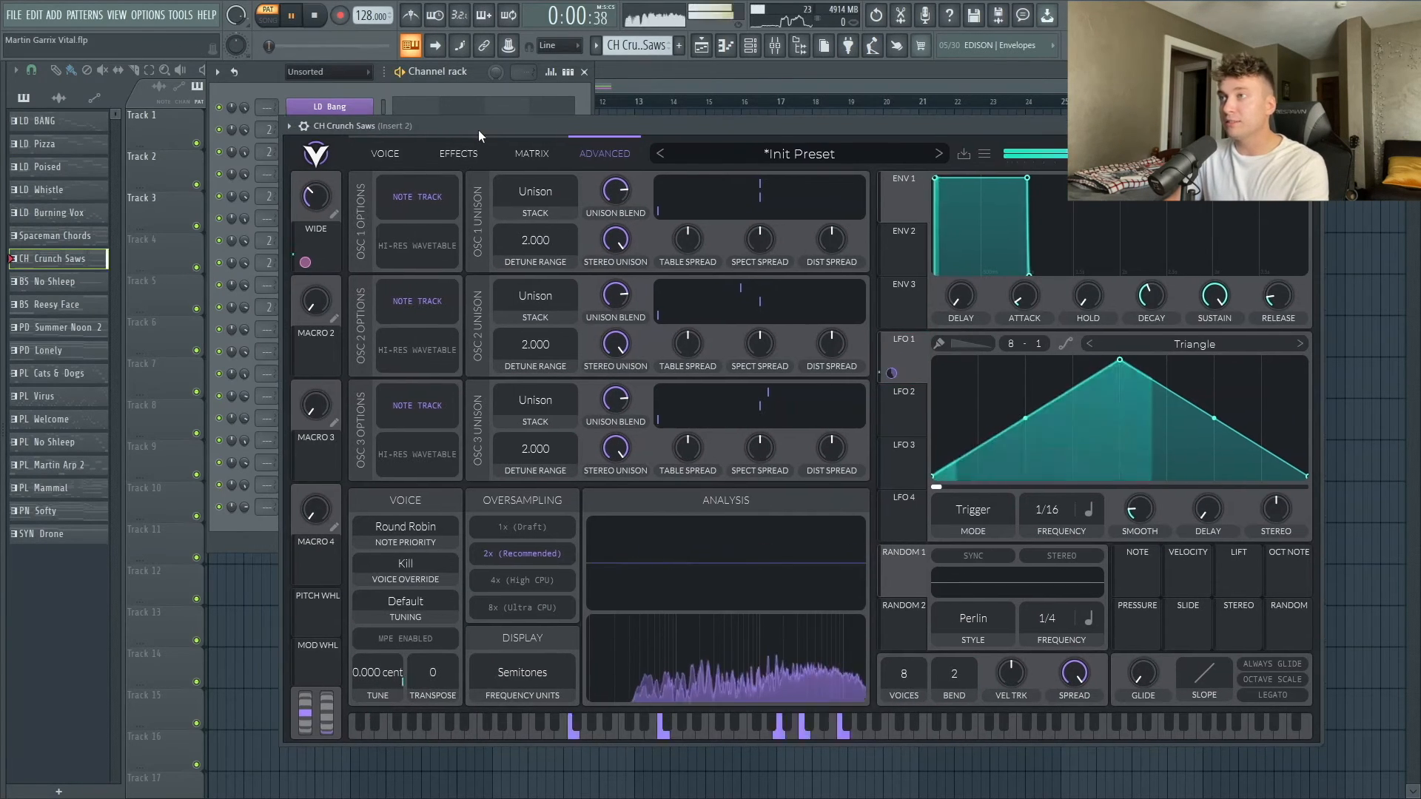
{"action": "left_click_drag", "start_coordinate": [376, 711], "coordinate": [376, 706]}
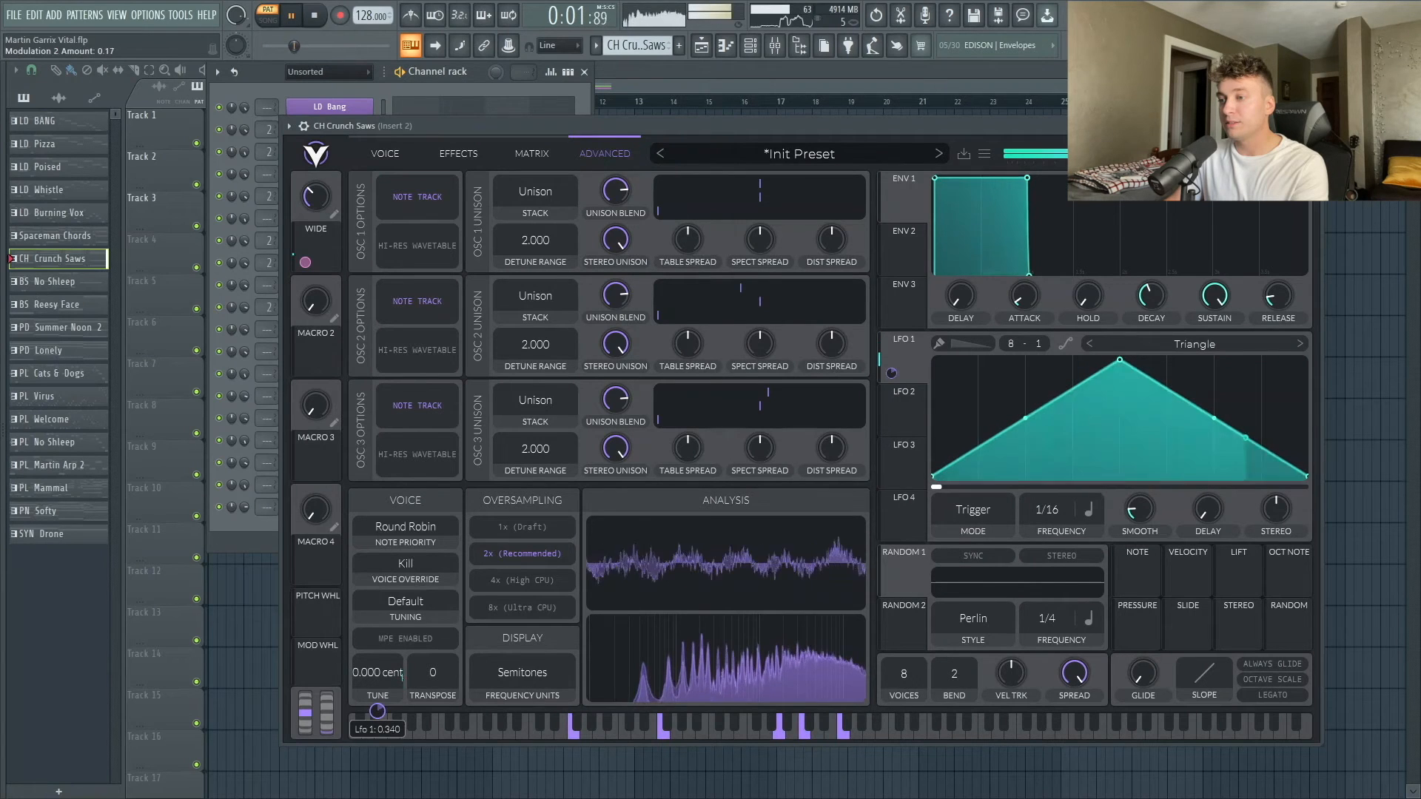
{"action": "right_click", "coordinate": [376, 713]}
{"action": "left_click", "coordinate": [397, 624]}
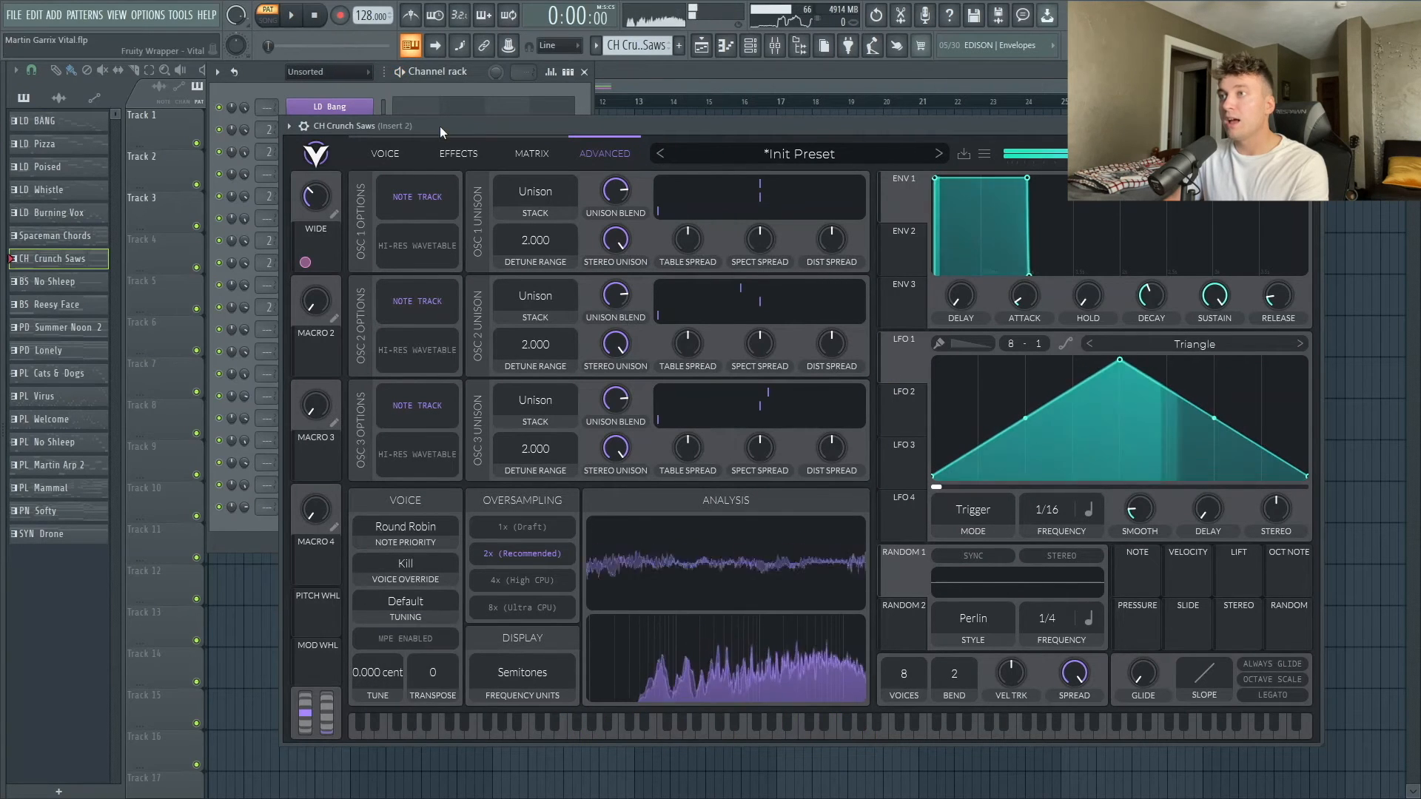
{"action": "key", "text": "space"}
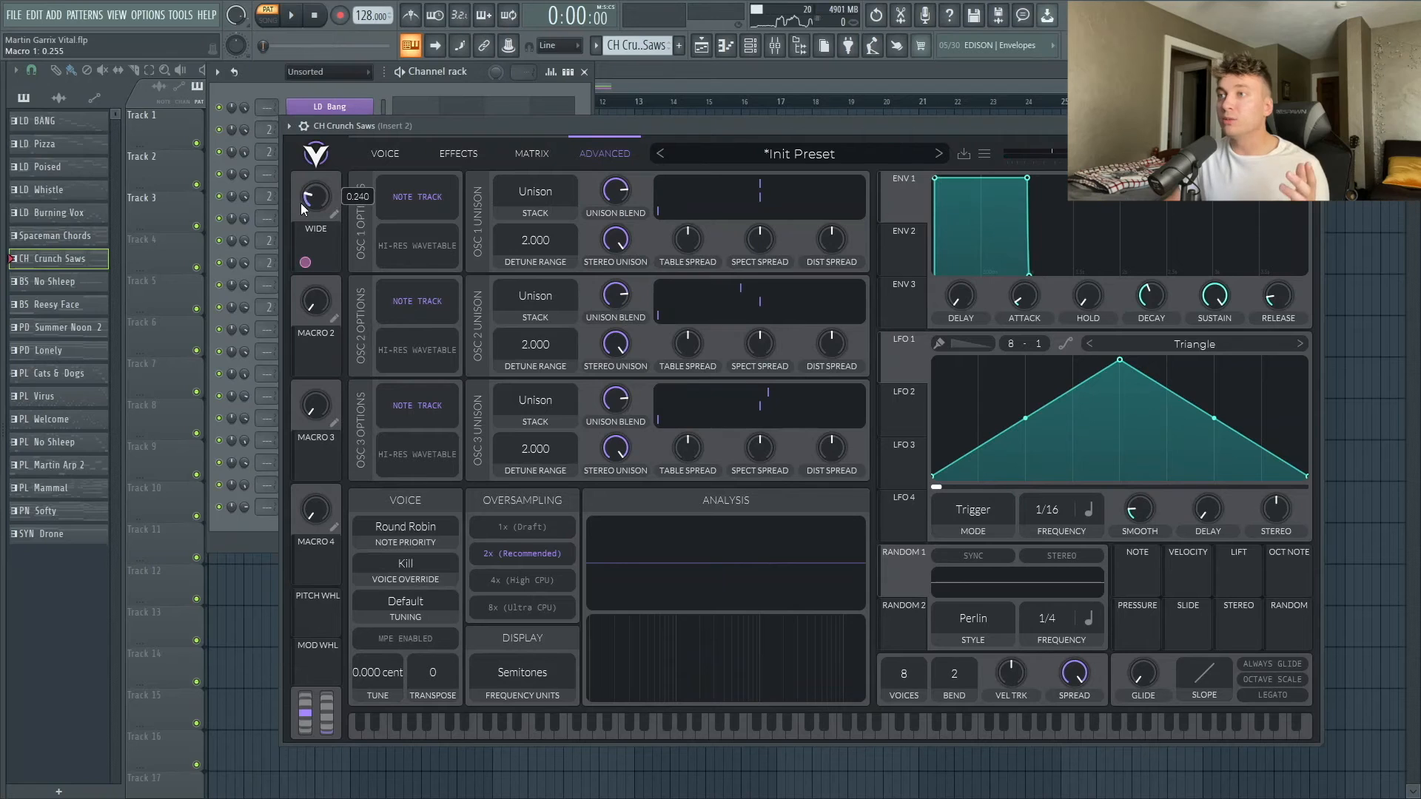
Modulate oscillator 2's fine tune with LFO 1, keeping the LFO frequency at 1/16.
{"action": "left_click_drag", "start_coordinate": [1052, 517], "coordinate": [1055, 504]}
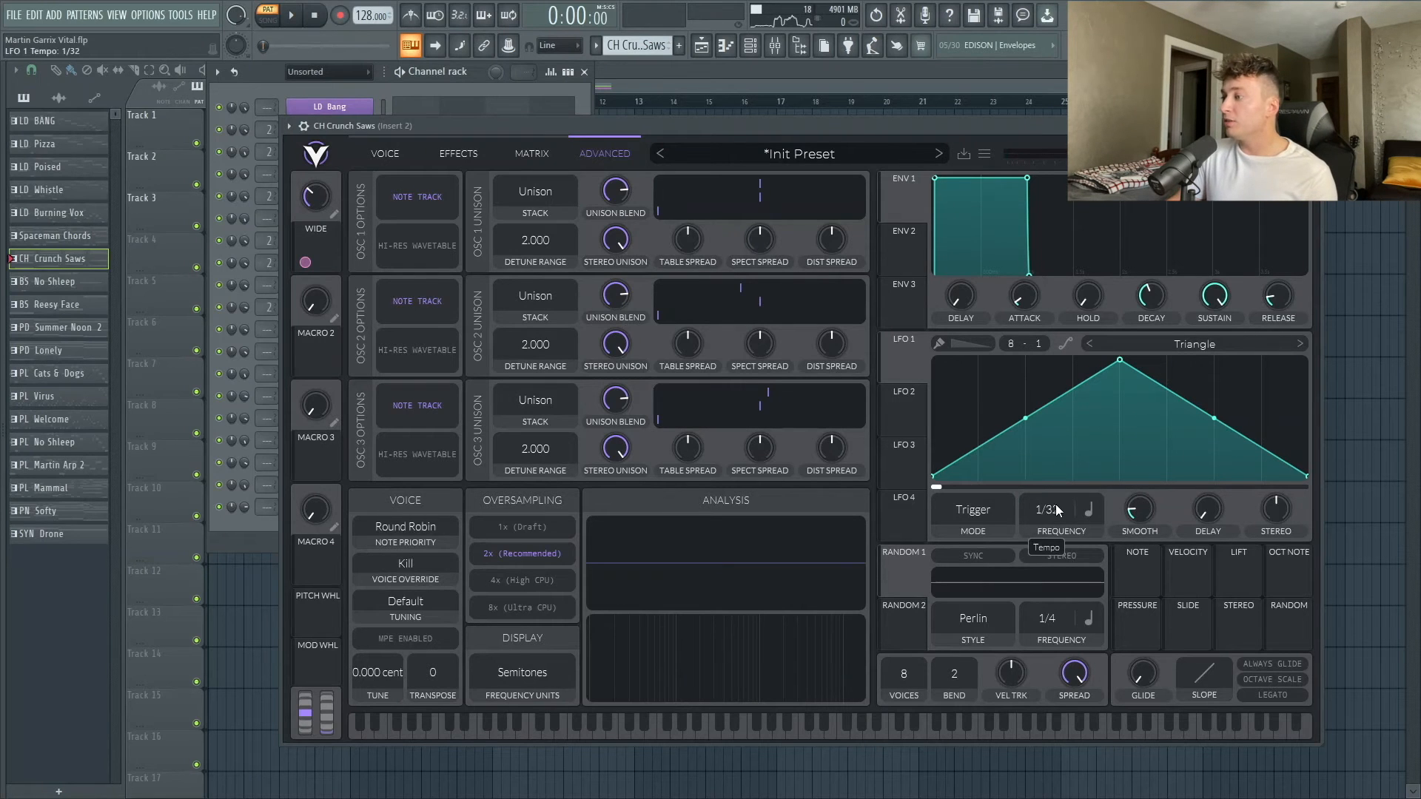
{"action": "left_click", "coordinate": [385, 154]}
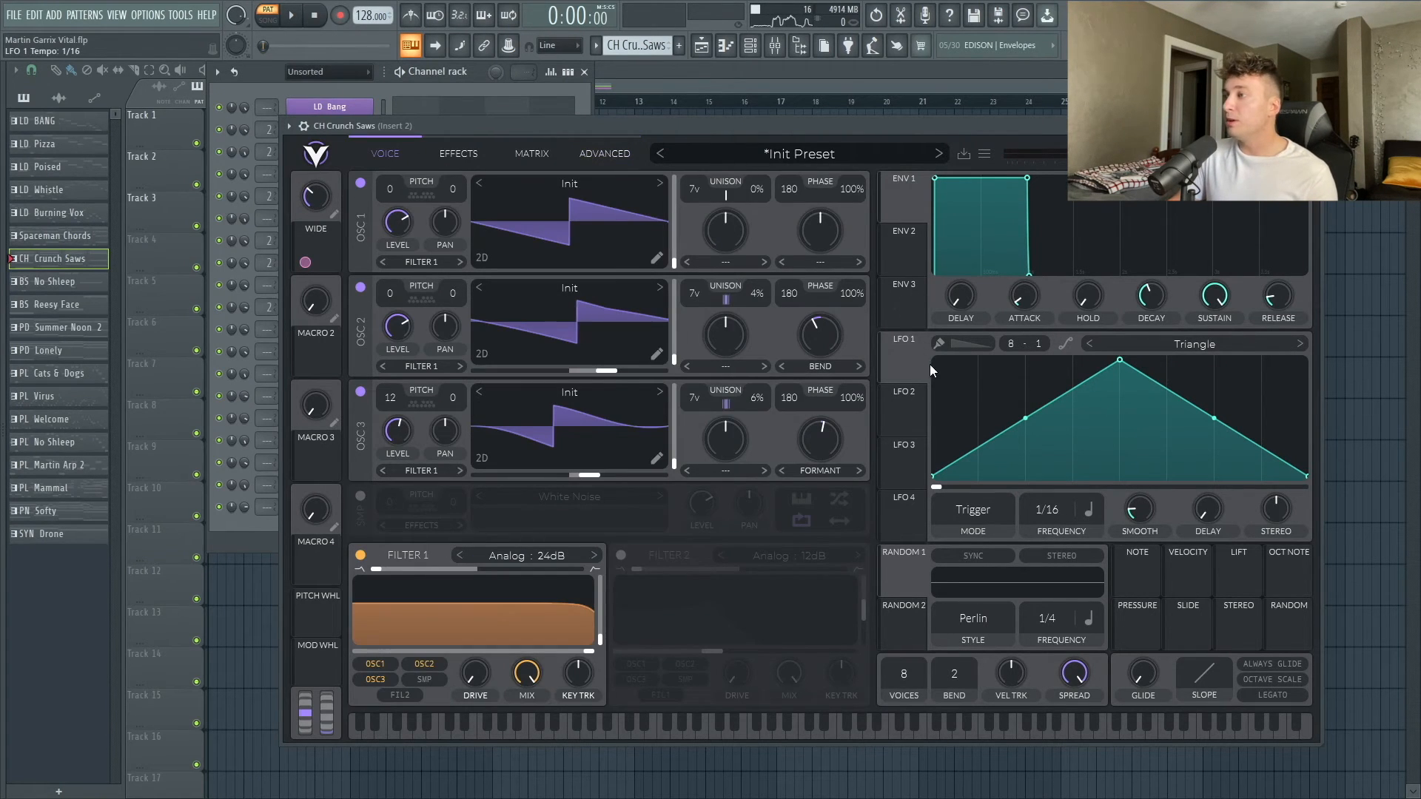
{"action": "left_click_drag", "start_coordinate": [892, 373], "coordinate": [446, 325]}
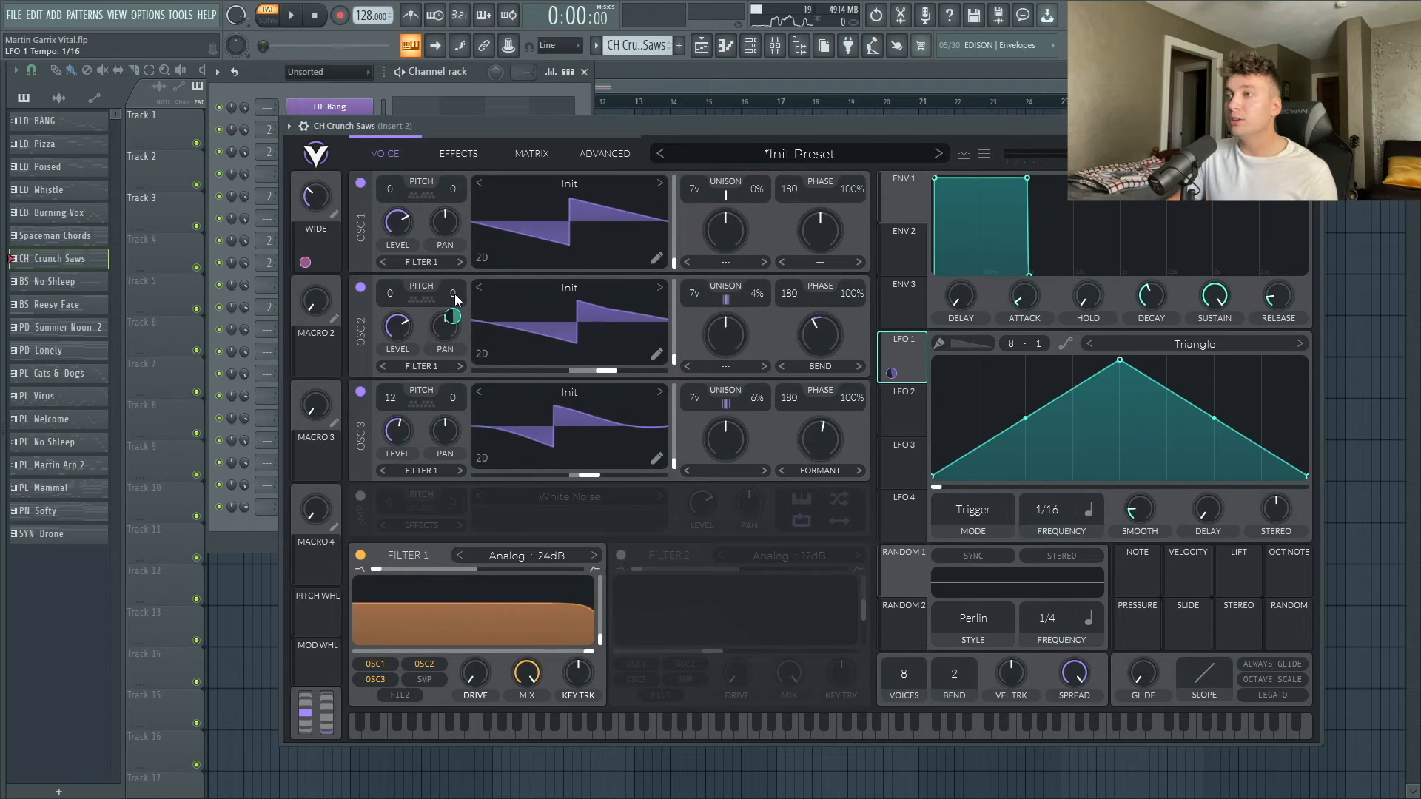
{"action": "right_click", "coordinate": [452, 314]}
{"action": "left_click", "coordinate": [493, 361]}
Try lowering oscillator 1's fine tune and reset it to 0.
{"action": "left_click_drag", "start_coordinate": [453, 189], "coordinate": [453, 203]}
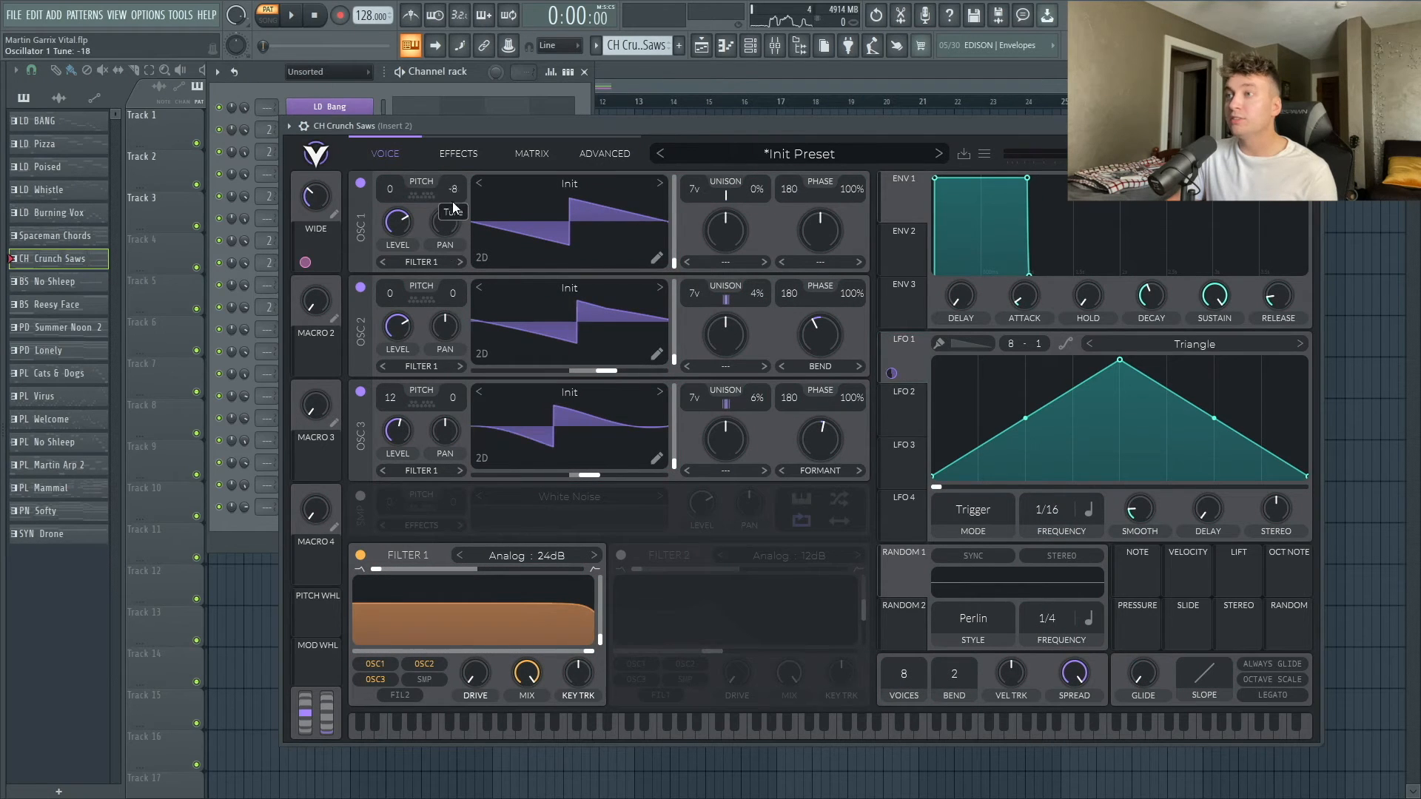
{"action": "double_click", "coordinate": [459, 187]}
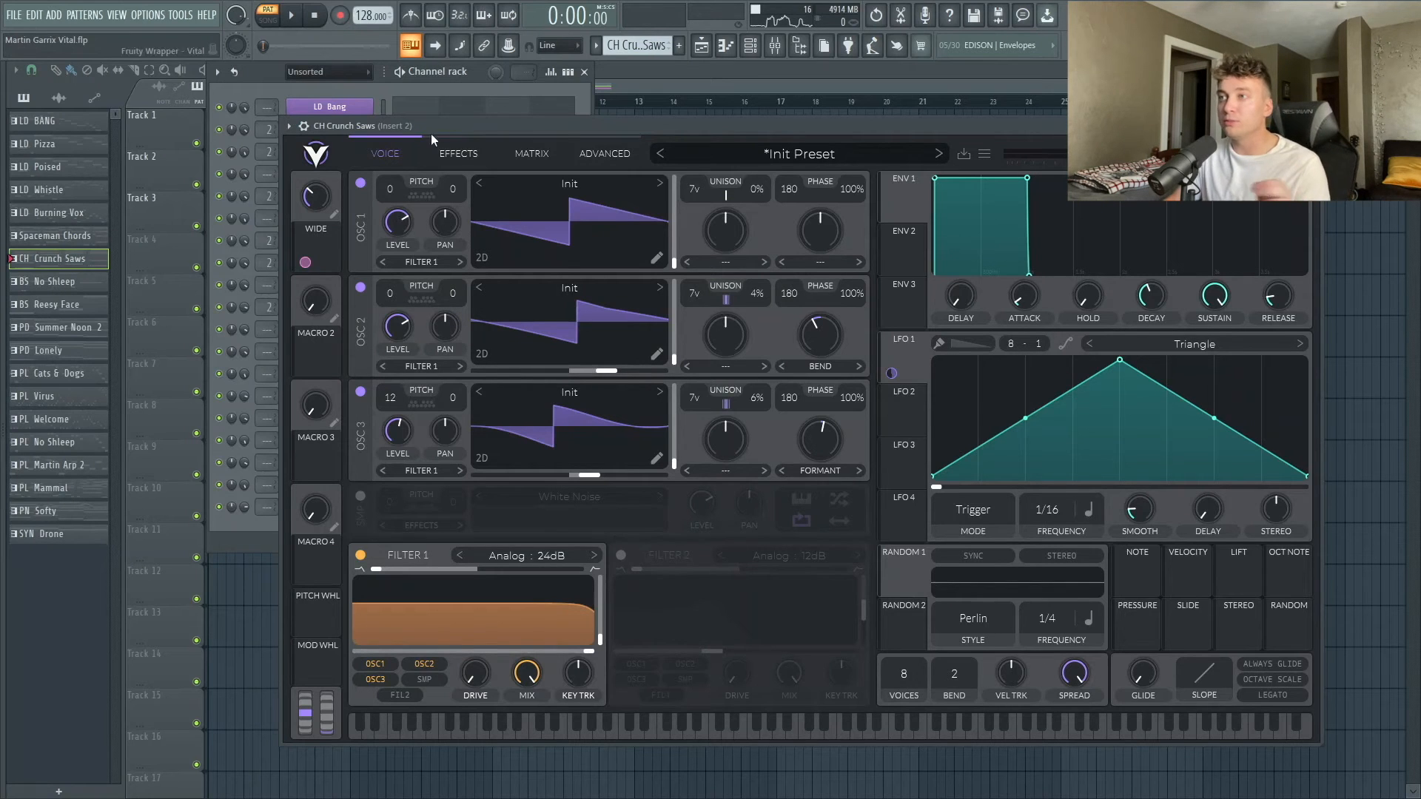
{"action": "key", "text": "space"}
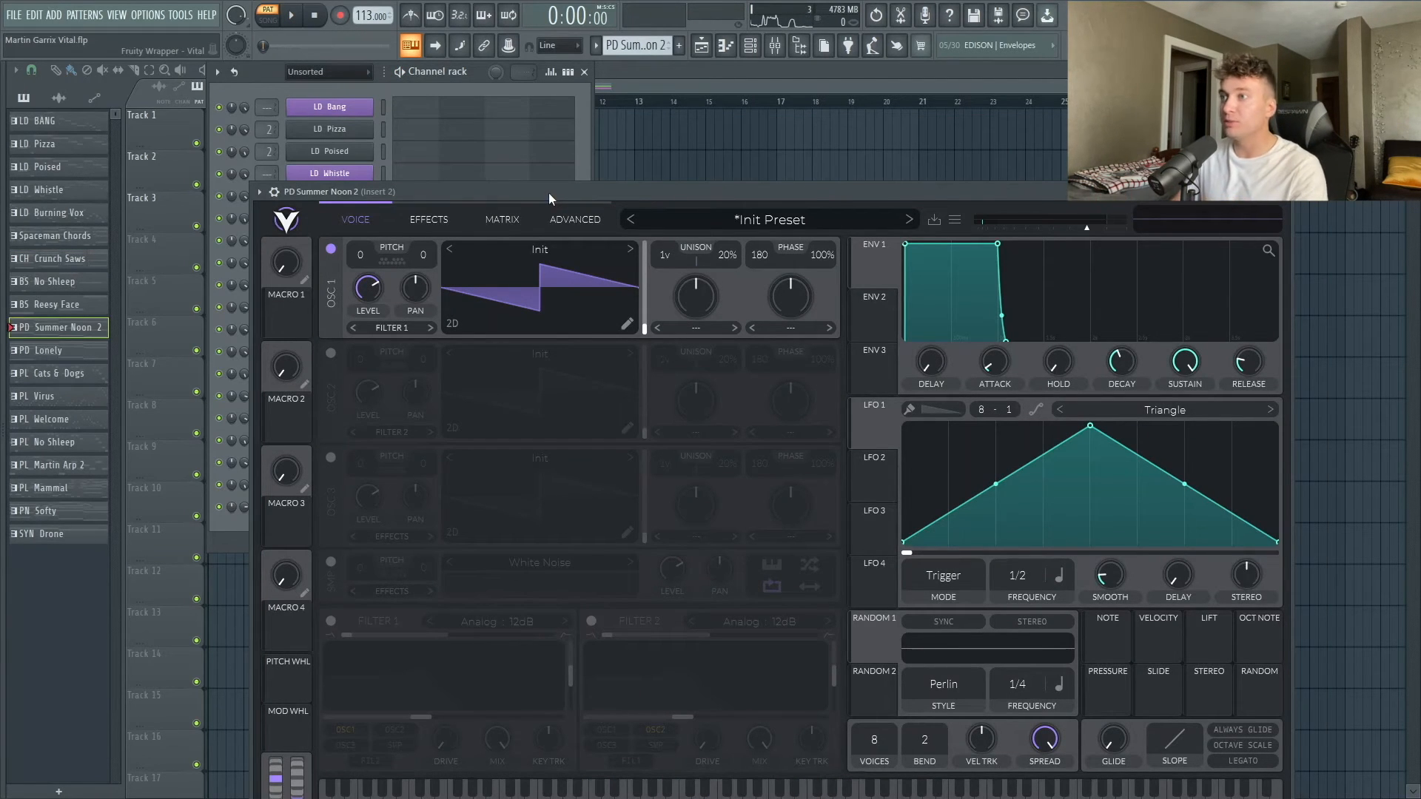
Load the Basic Shapes wavetable into oscillator 1 of PD Summer Noon 2 and into a newly enabled oscillator 2 transposed up 12 semitones.
{"action": "left_click", "coordinate": [541, 251]}
{"action": "left_click", "coordinate": [929, 349]}
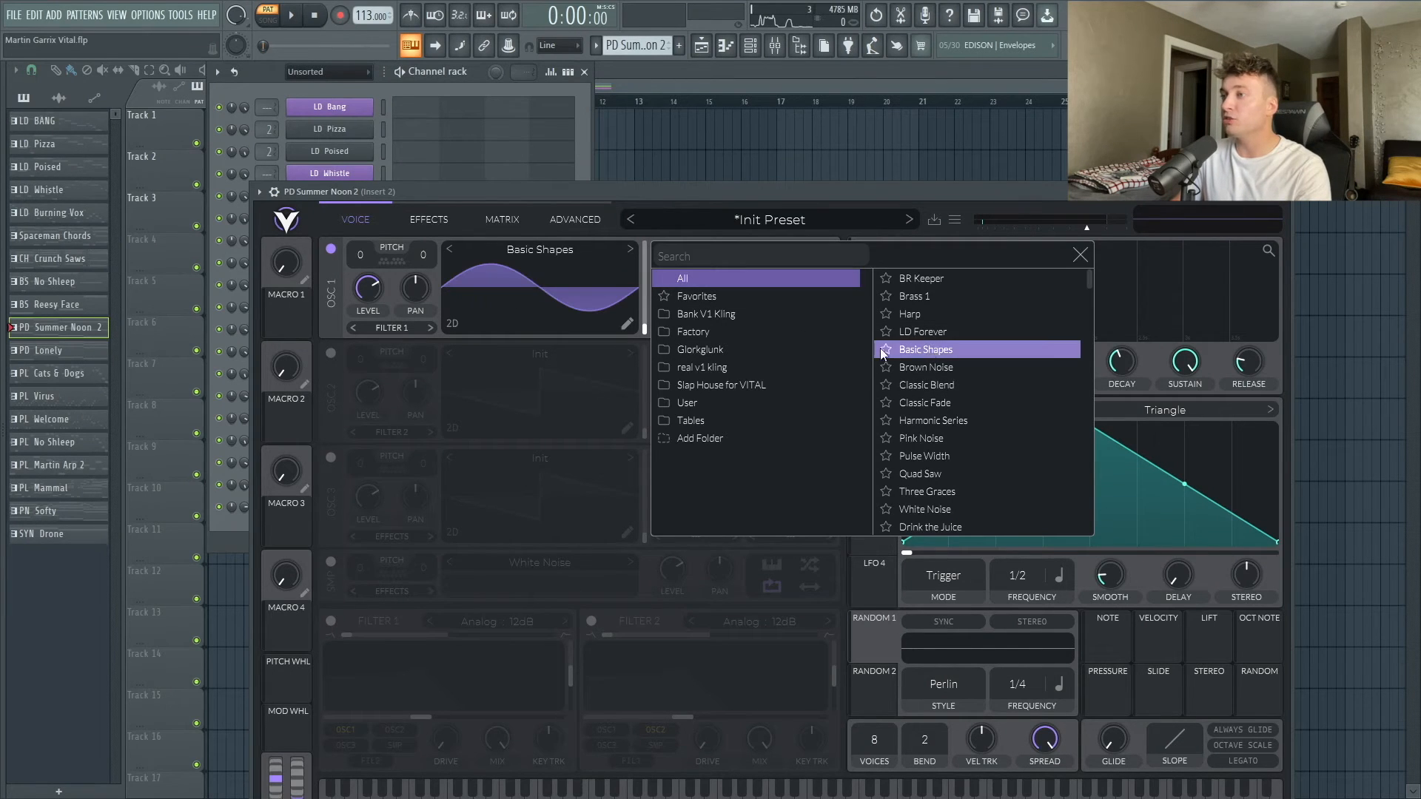
{"action": "left_click", "coordinate": [329, 356]}
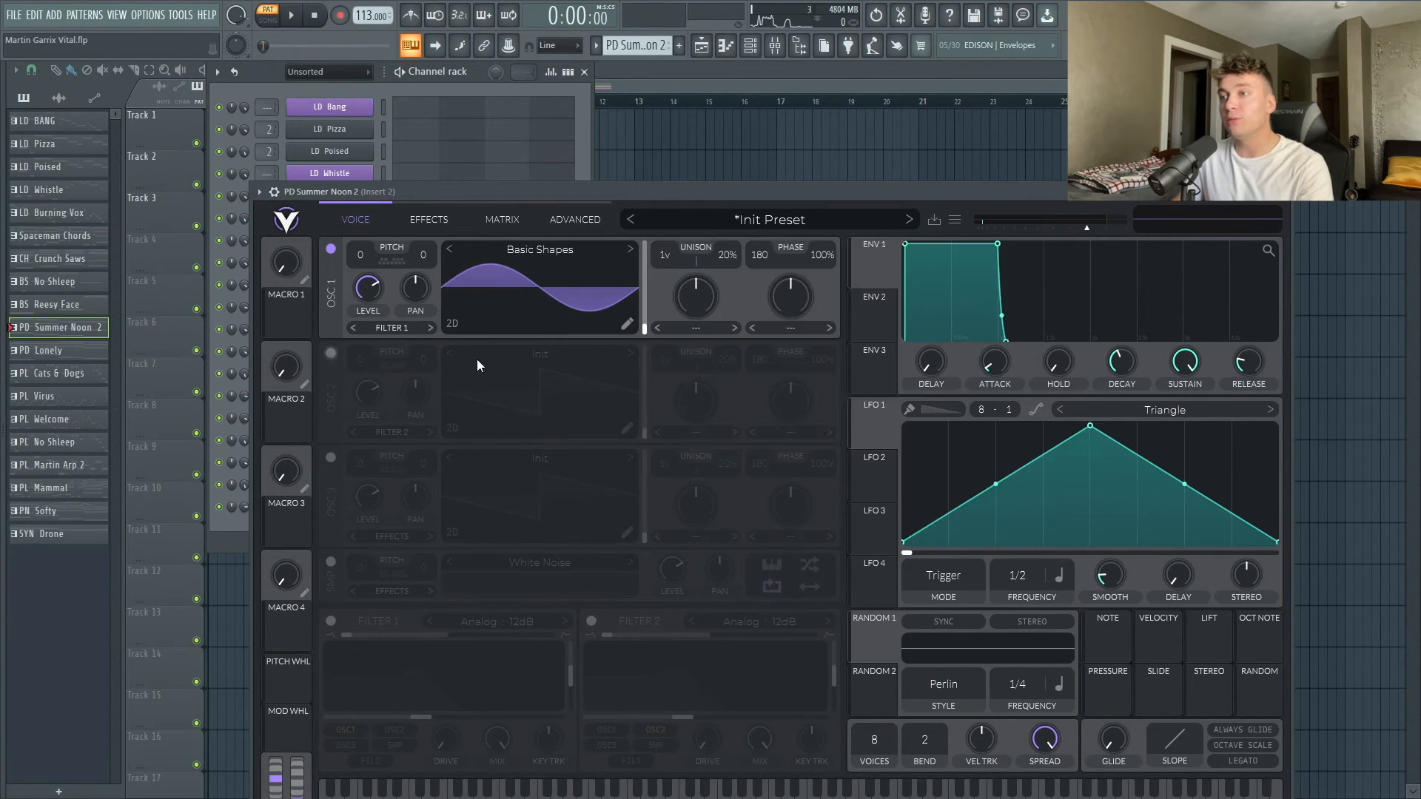
{"action": "left_click", "coordinate": [540, 353]}
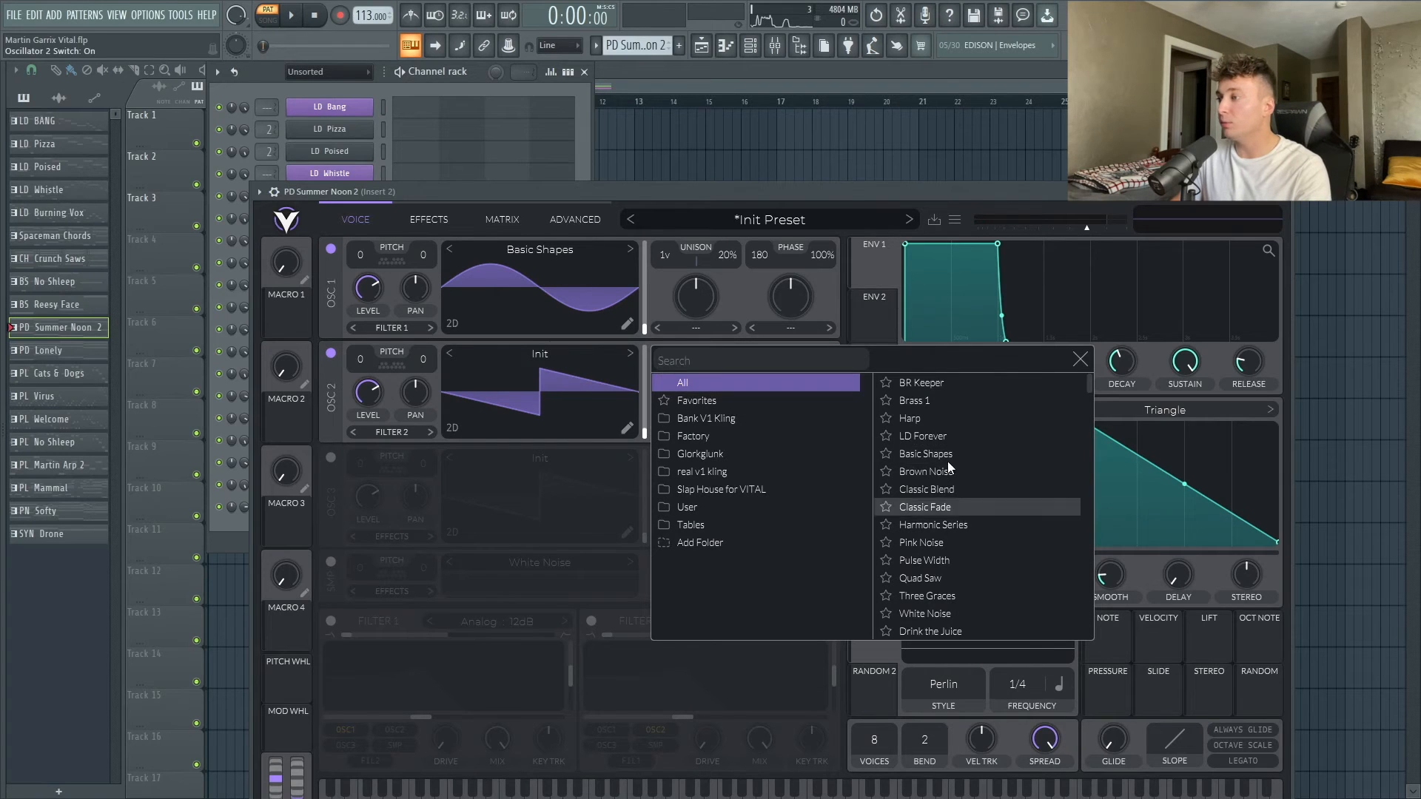
{"action": "left_click", "coordinate": [968, 449]}
{"action": "left_click", "coordinate": [395, 348]}
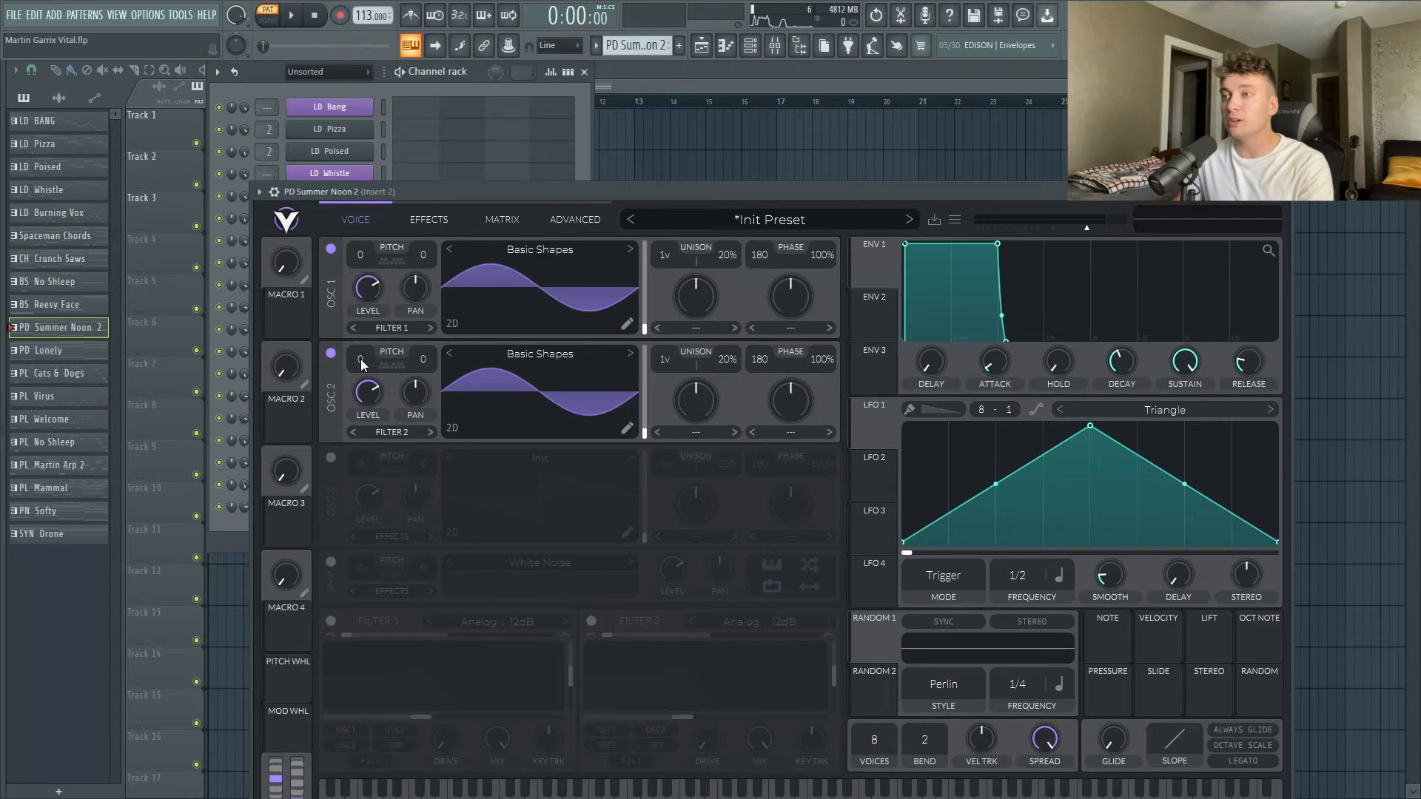
{"action": "scroll", "coordinate": [361, 363], "scroll_direction": "up", "scroll_amount": 12}
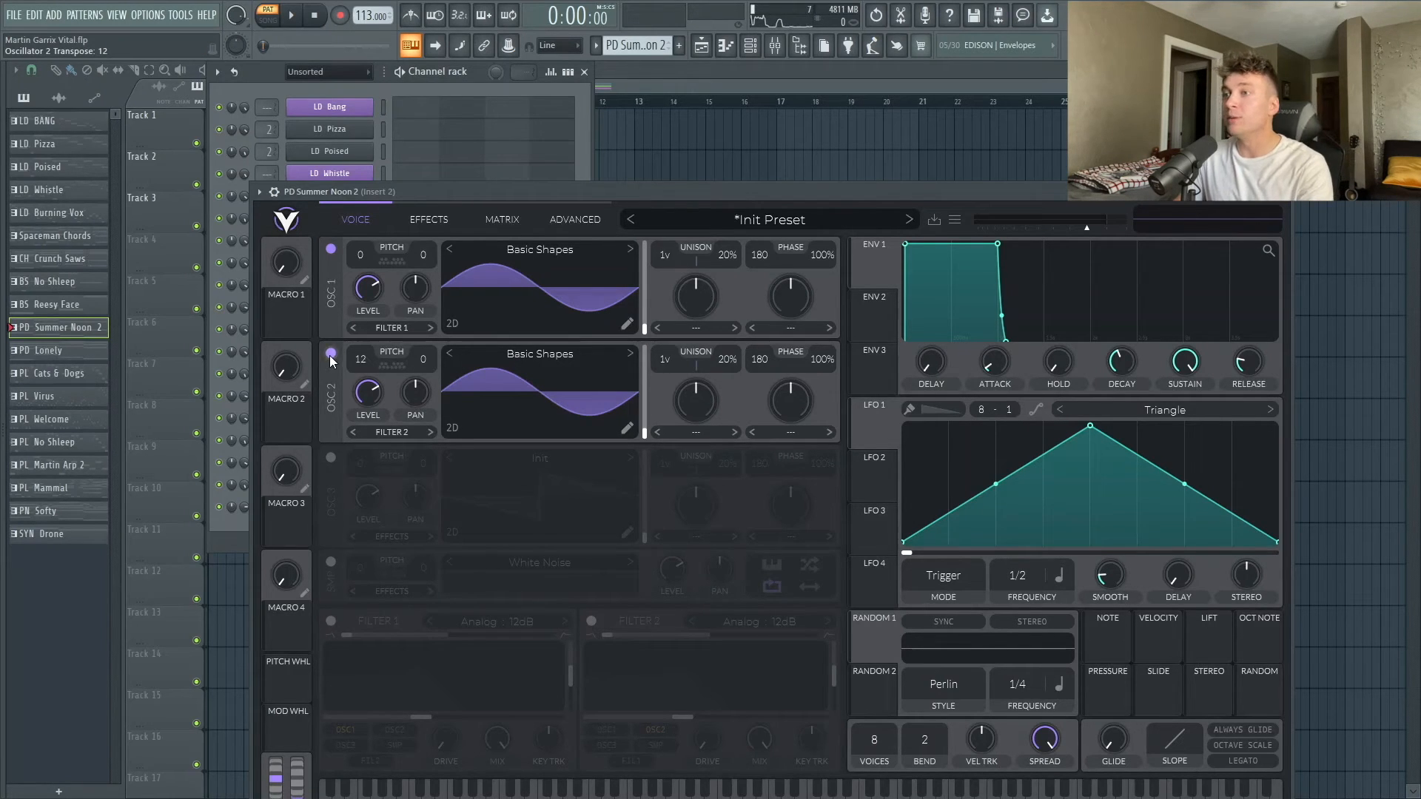
Mute oscillator 2, give oscillator 1 five unison voices at 5% detune, and audition it.
{"action": "left_click", "coordinate": [331, 354]}
{"action": "left_click_drag", "start_coordinate": [670, 258], "coordinate": [704, 125]}
{"action": "left_click_drag", "start_coordinate": [725, 184], "coordinate": [721, 223]}
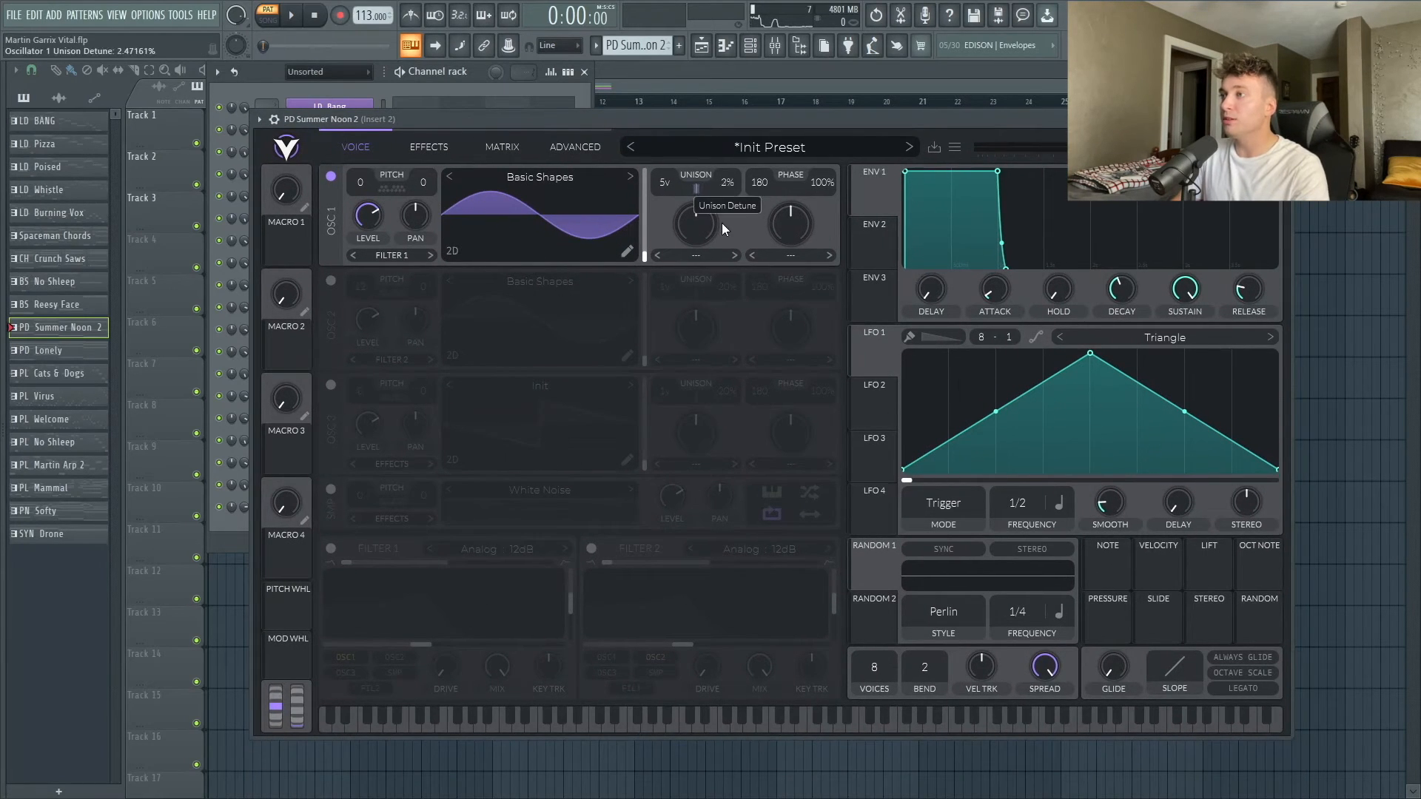
{"action": "left_click_drag", "start_coordinate": [702, 123], "coordinate": [697, 146]}
{"action": "key", "text": "space"}
{"action": "left_click_drag", "start_coordinate": [721, 207], "coordinate": [722, 203]}
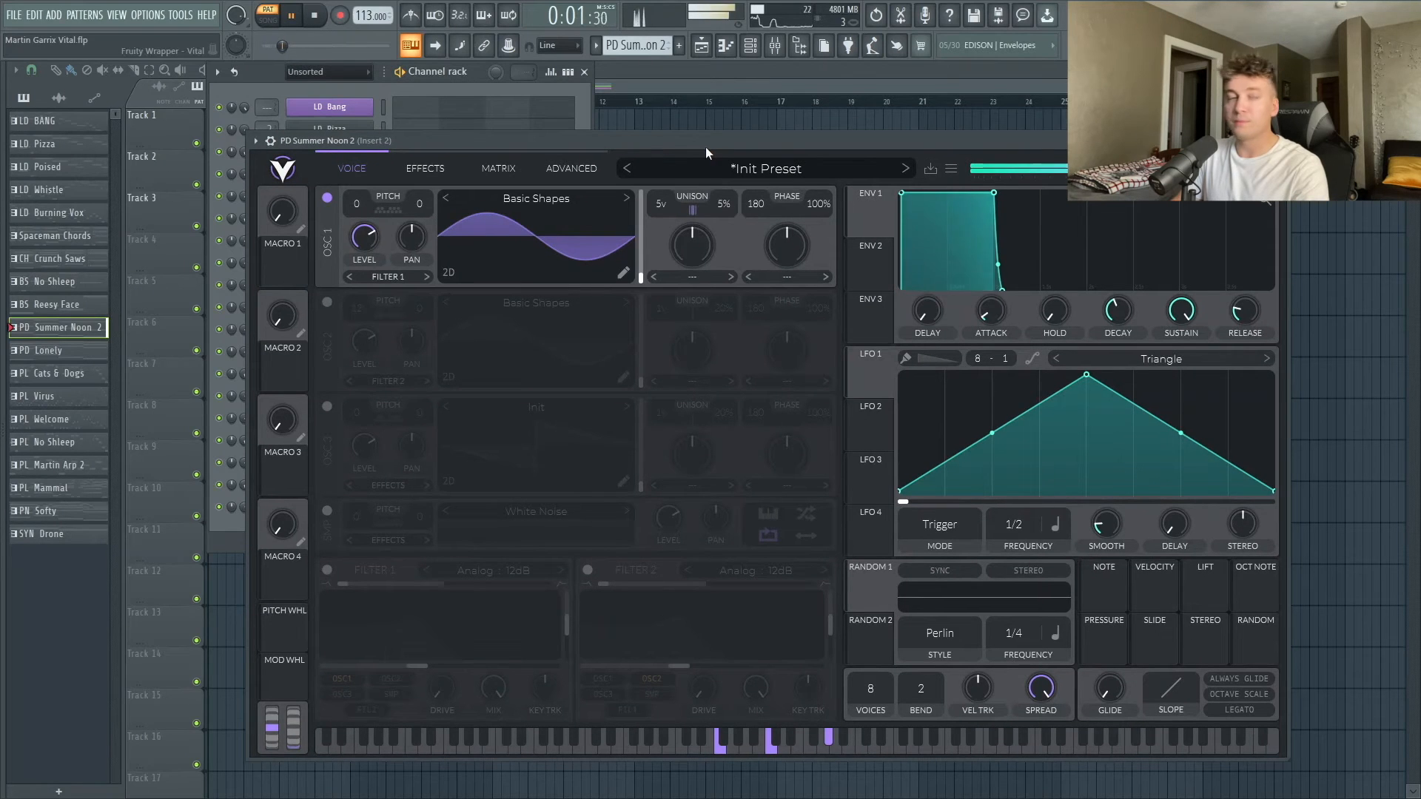
{"action": "left_click_drag", "start_coordinate": [705, 147], "coordinate": [702, 137]}
{"action": "key", "text": "space"}
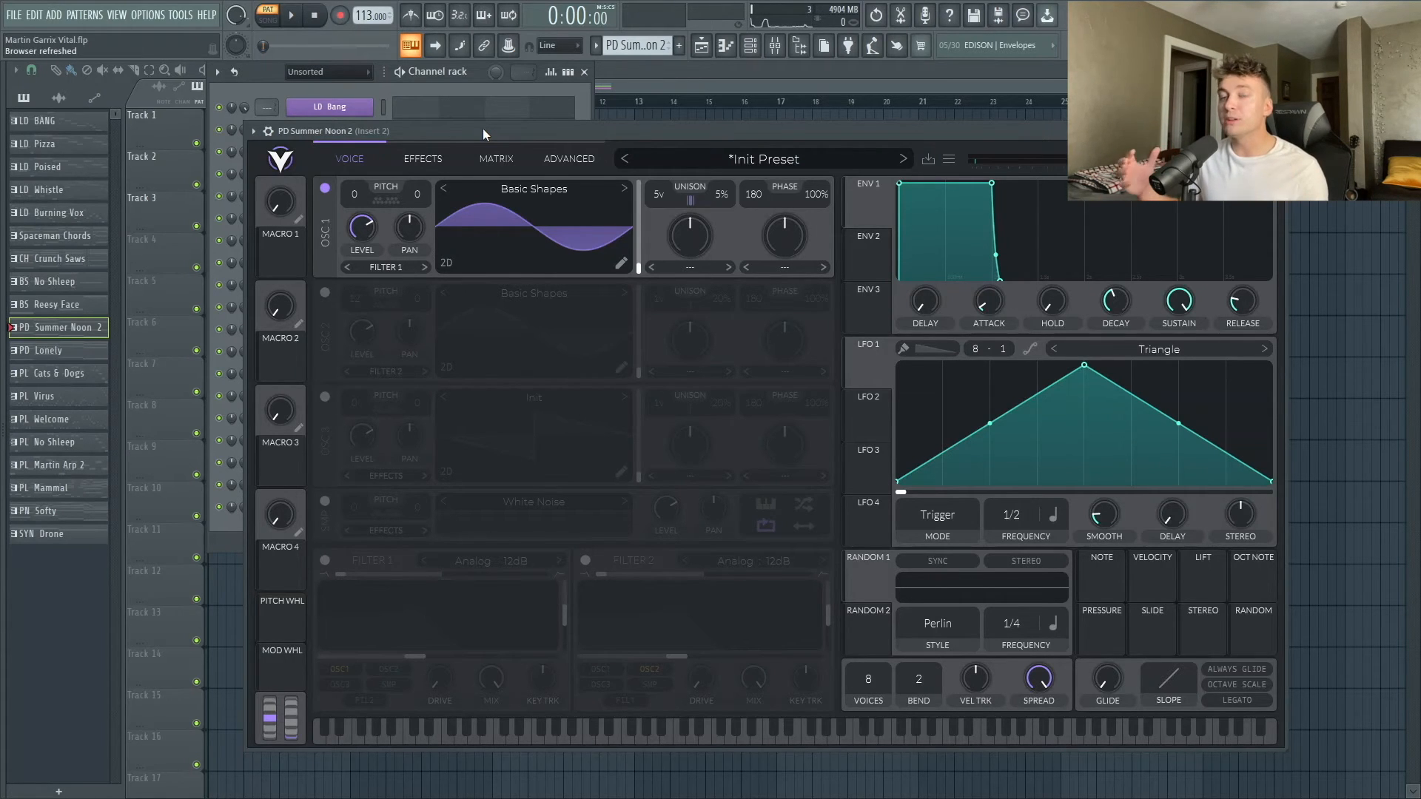
Re-enable oscillator 2 with 6 unison voices at 6% detune, and set oscillator 1's unison detune to 3%.
{"action": "left_click_drag", "start_coordinate": [483, 128], "coordinate": [501, 122]}
{"action": "left_click", "coordinate": [345, 288]}
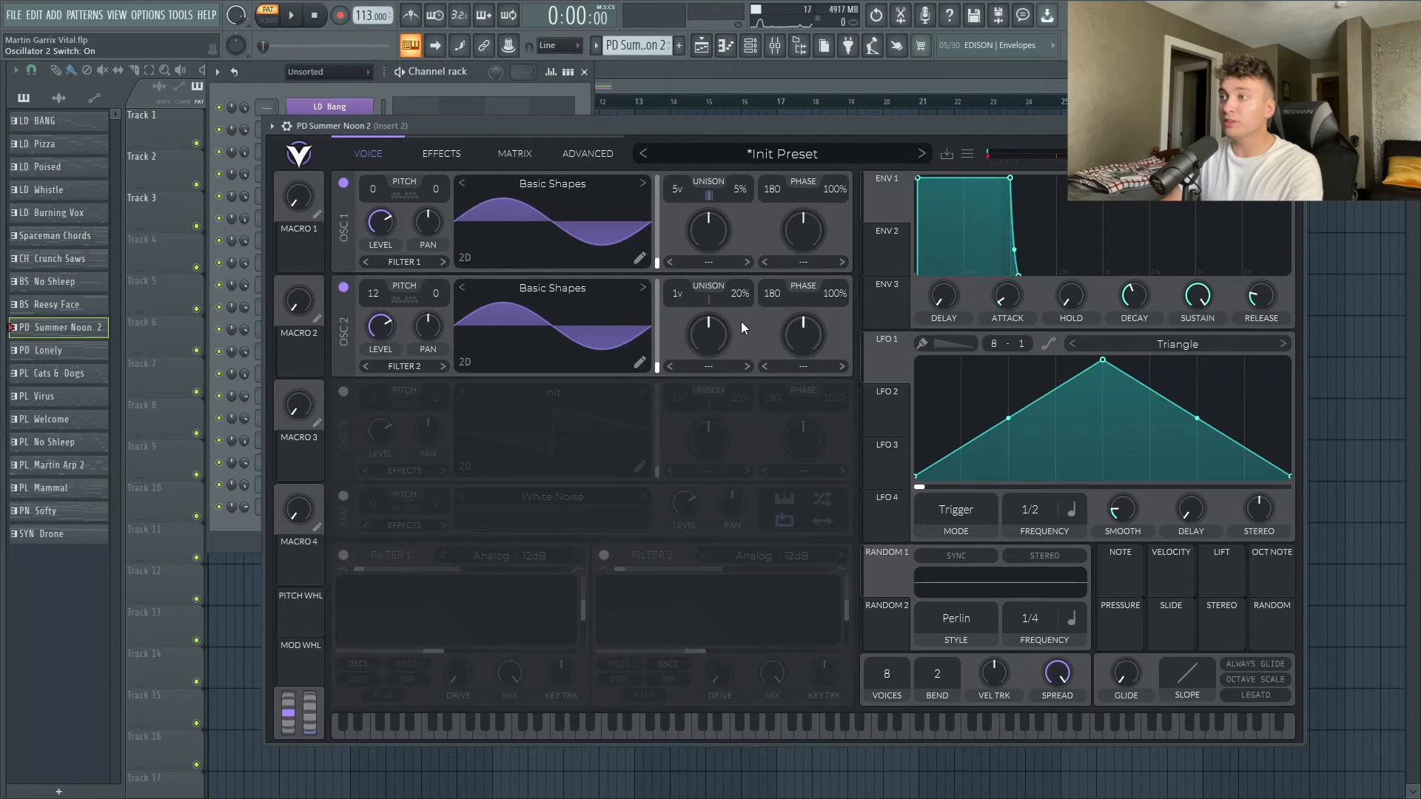
{"action": "left_click_drag", "start_coordinate": [699, 255], "coordinate": [741, 289]}
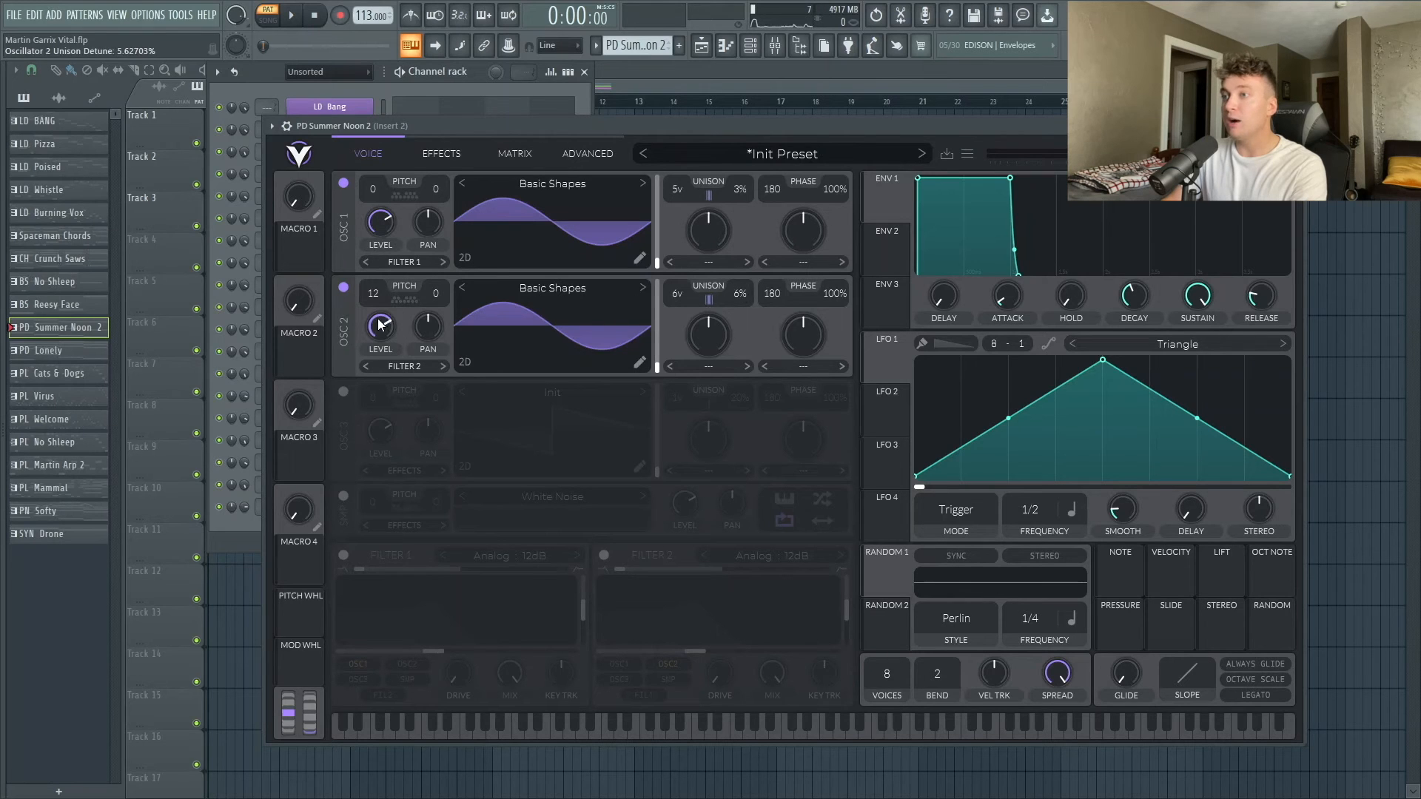
Pull oscillator 2's level down to silence and raise it to a low level during playback.
{"action": "left_click_drag", "start_coordinate": [381, 324], "coordinate": [356, 447]}
{"action": "key", "text": "space"}
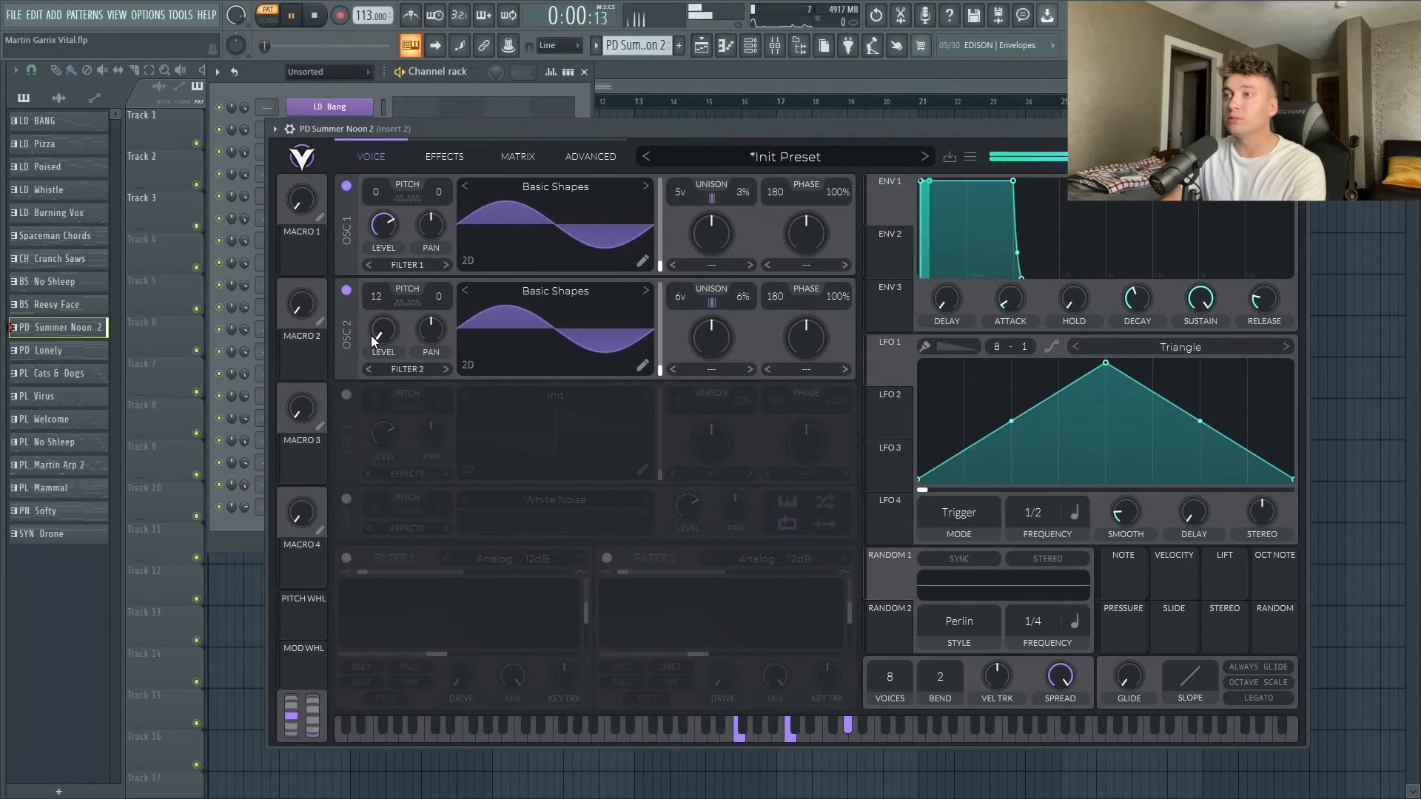
{"action": "left_click_drag", "start_coordinate": [375, 338], "coordinate": [384, 300]}
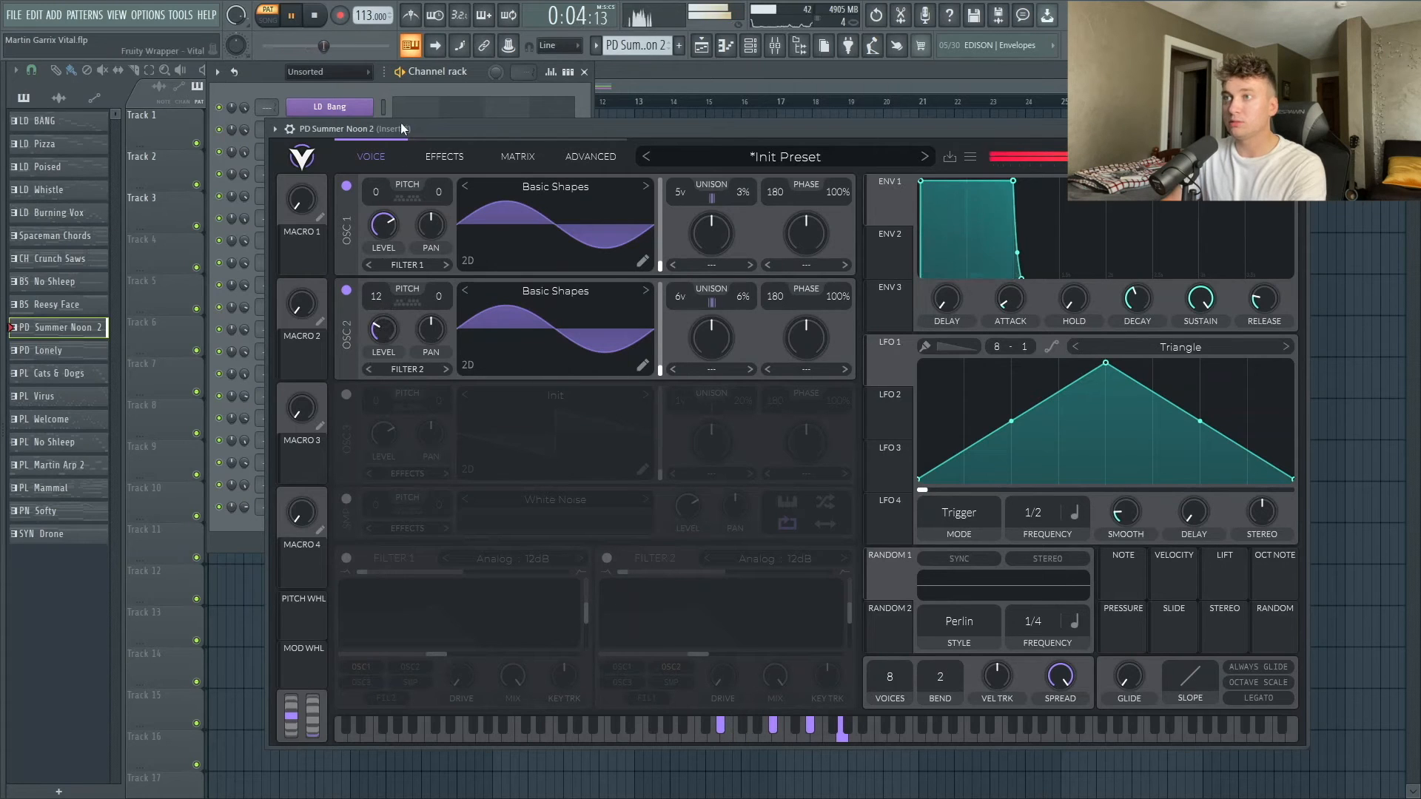
{"action": "key", "text": "space"}
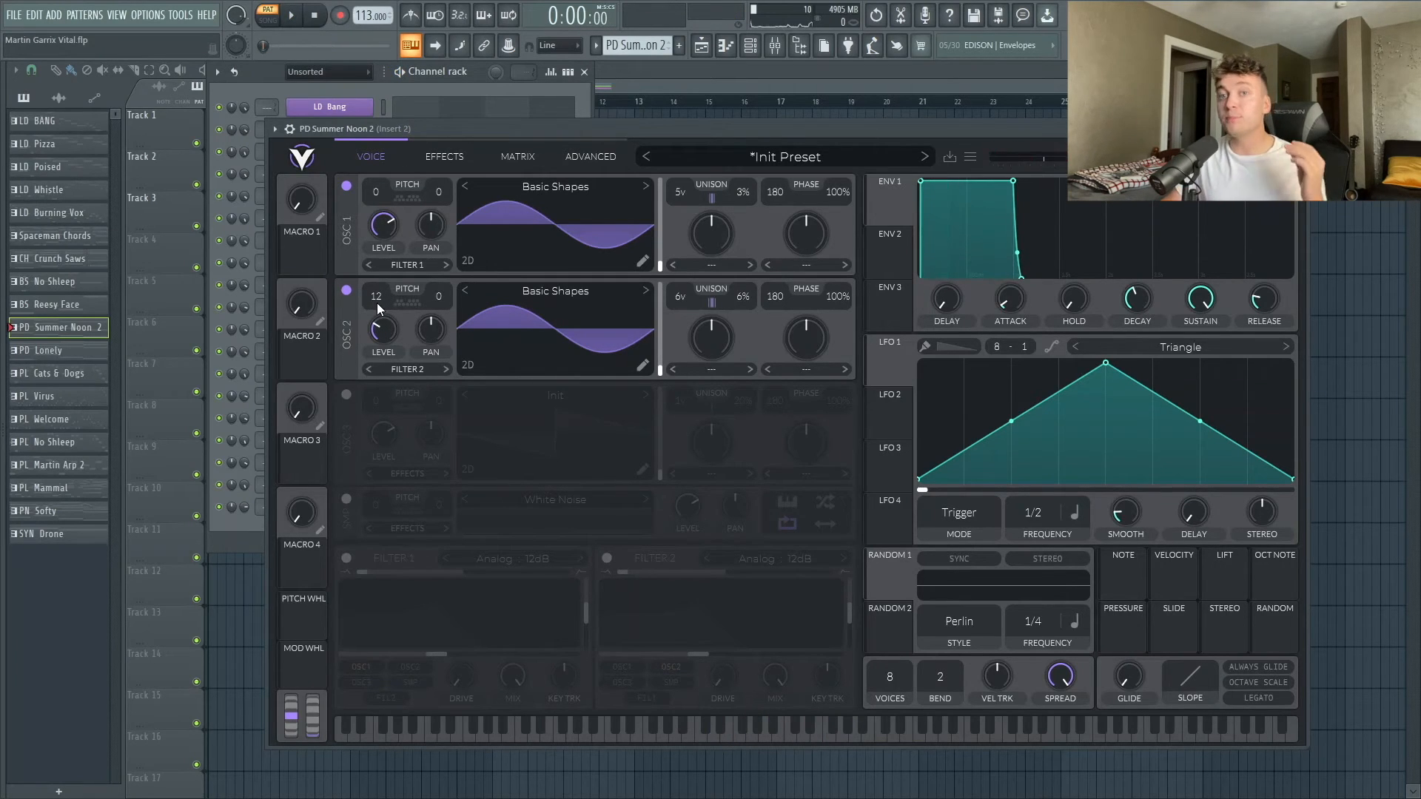
{"action": "key", "text": "space"}
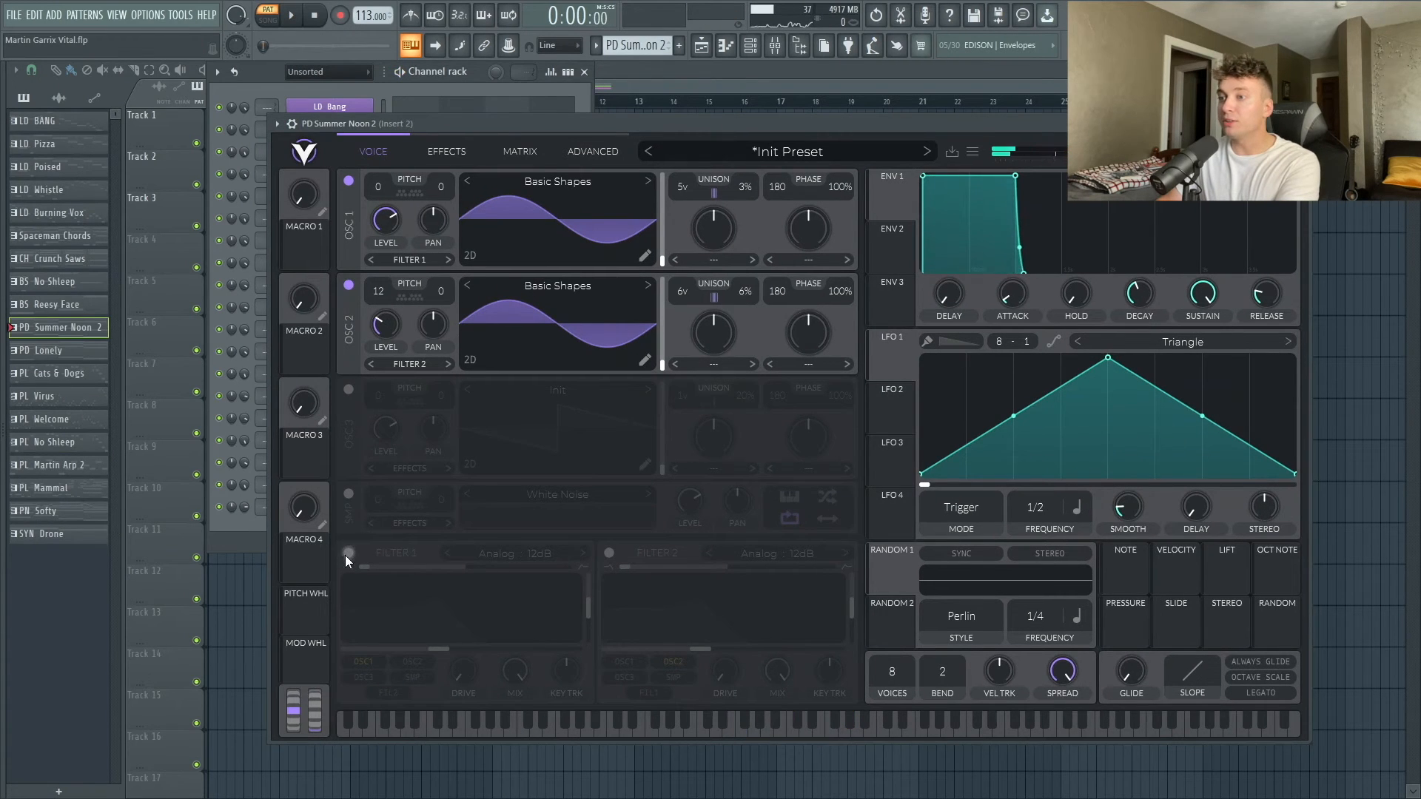
Enable Filter 1, route oscillator 2 into it, remove its resonance and set a medium low-pass cutoff during playback.
{"action": "left_click", "coordinate": [348, 554]}
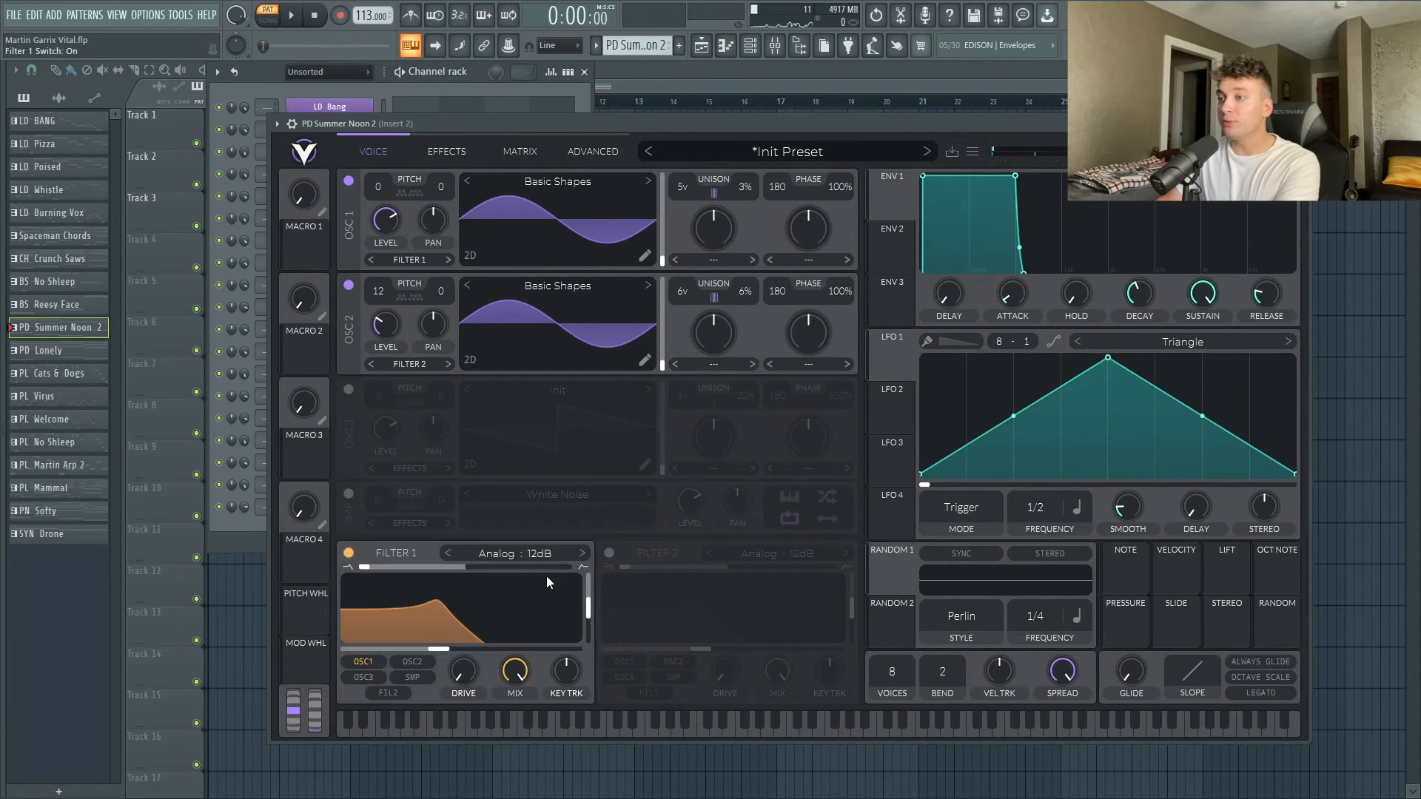
{"action": "left_click", "coordinate": [420, 363]}
{"action": "left_click", "coordinate": [420, 379]}
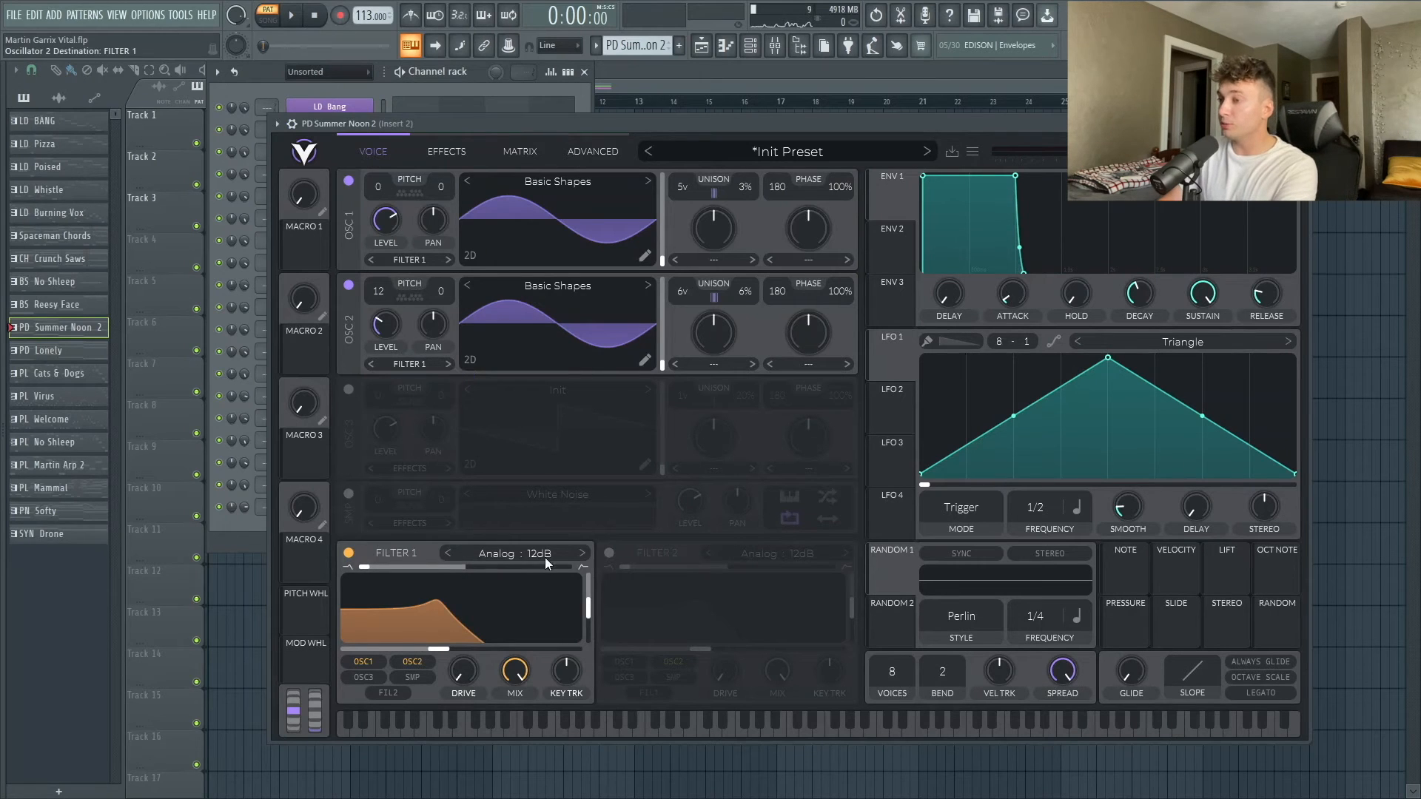
{"action": "left_click_drag", "start_coordinate": [447, 658], "coordinate": [556, 660]}
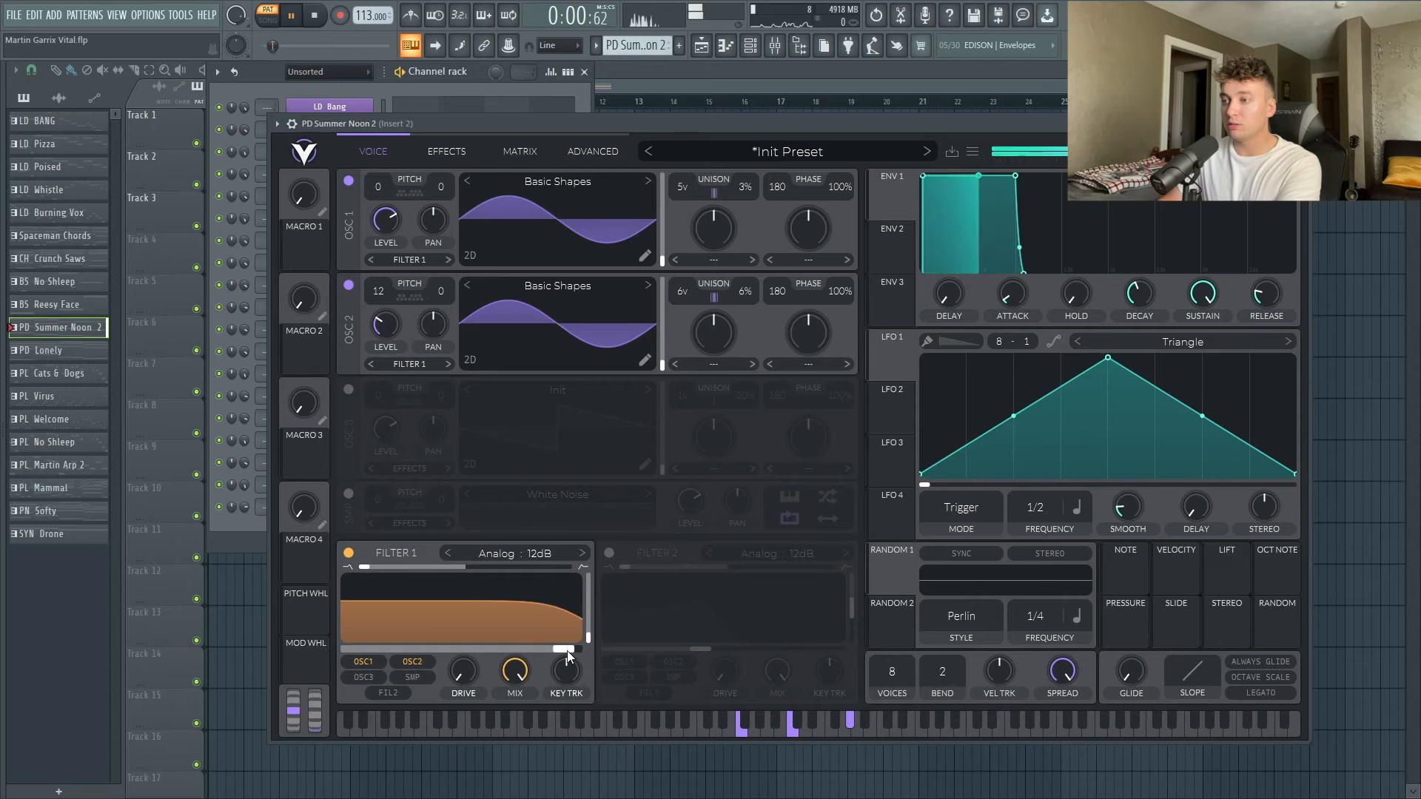
{"action": "left_click_drag", "start_coordinate": [563, 649], "coordinate": [456, 666]}
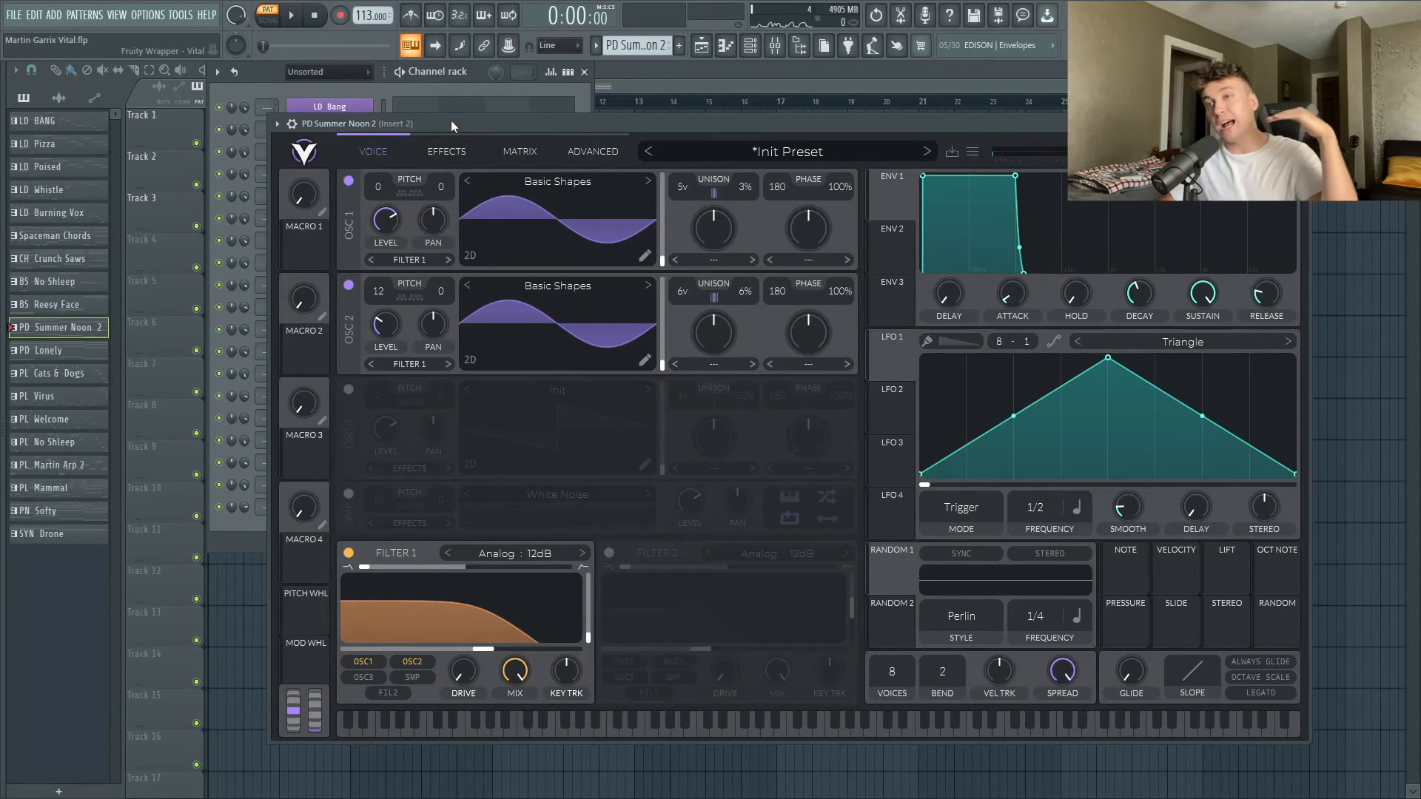
Raise Filter 1's key tracking while the pattern plays.
{"action": "left_click_drag", "start_coordinate": [452, 123], "coordinate": [447, 110]}
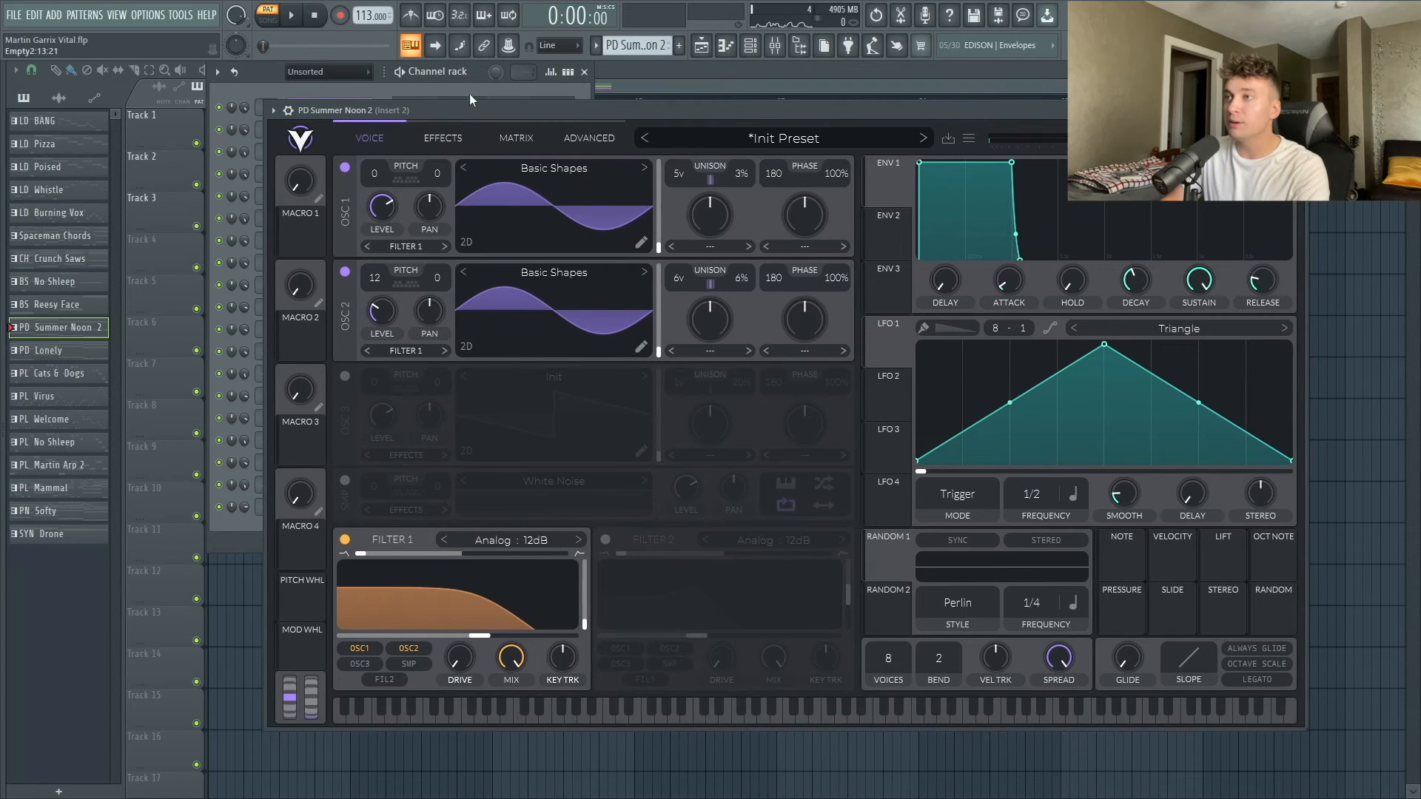
{"action": "key", "text": "space"}
{"action": "left_click_drag", "start_coordinate": [557, 658], "coordinate": [564, 642]}
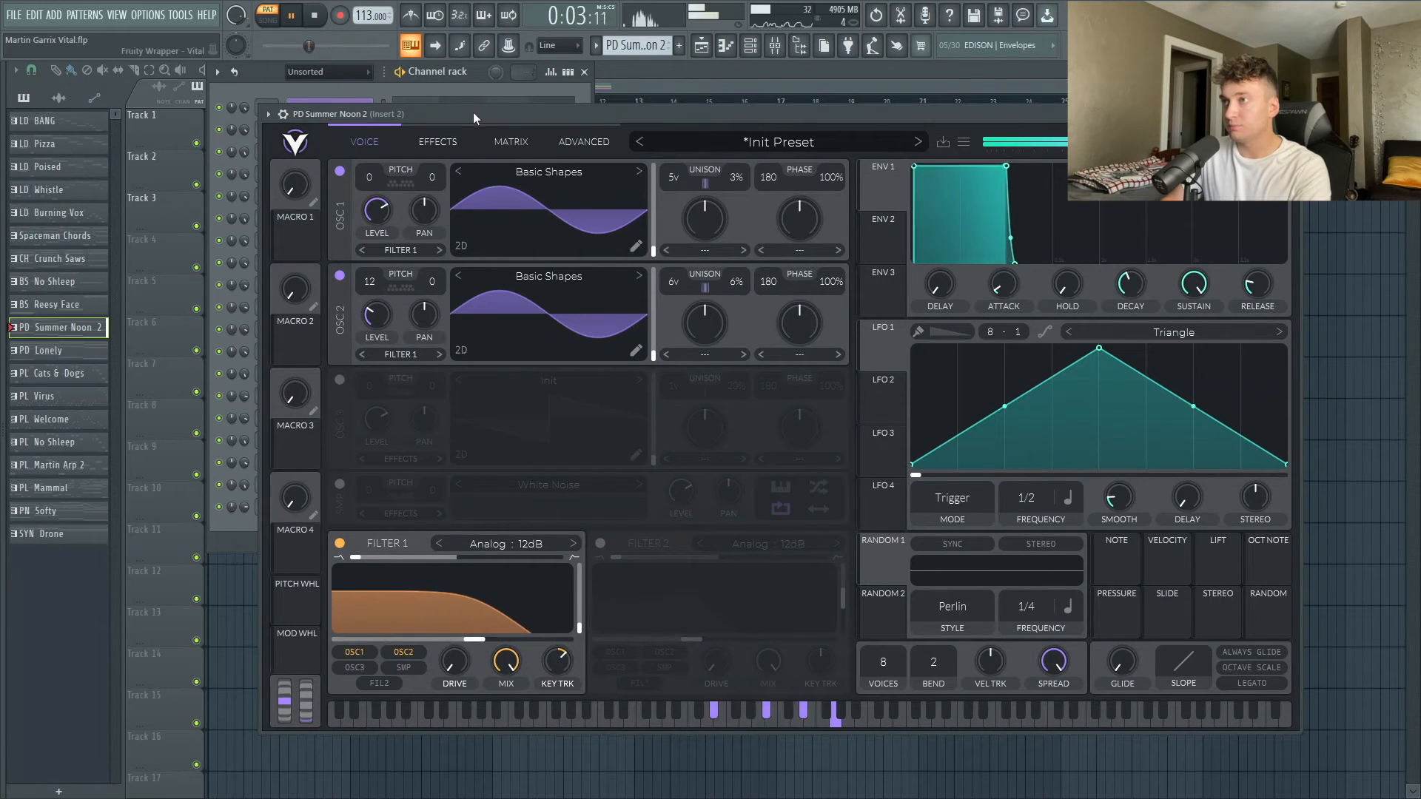
Enable Chorus at about 7% mix, EQ with its low band set to High Pass, and Reverb at 33.5% mix.
{"action": "left_click", "coordinate": [454, 140]}
{"action": "key", "text": "space"}
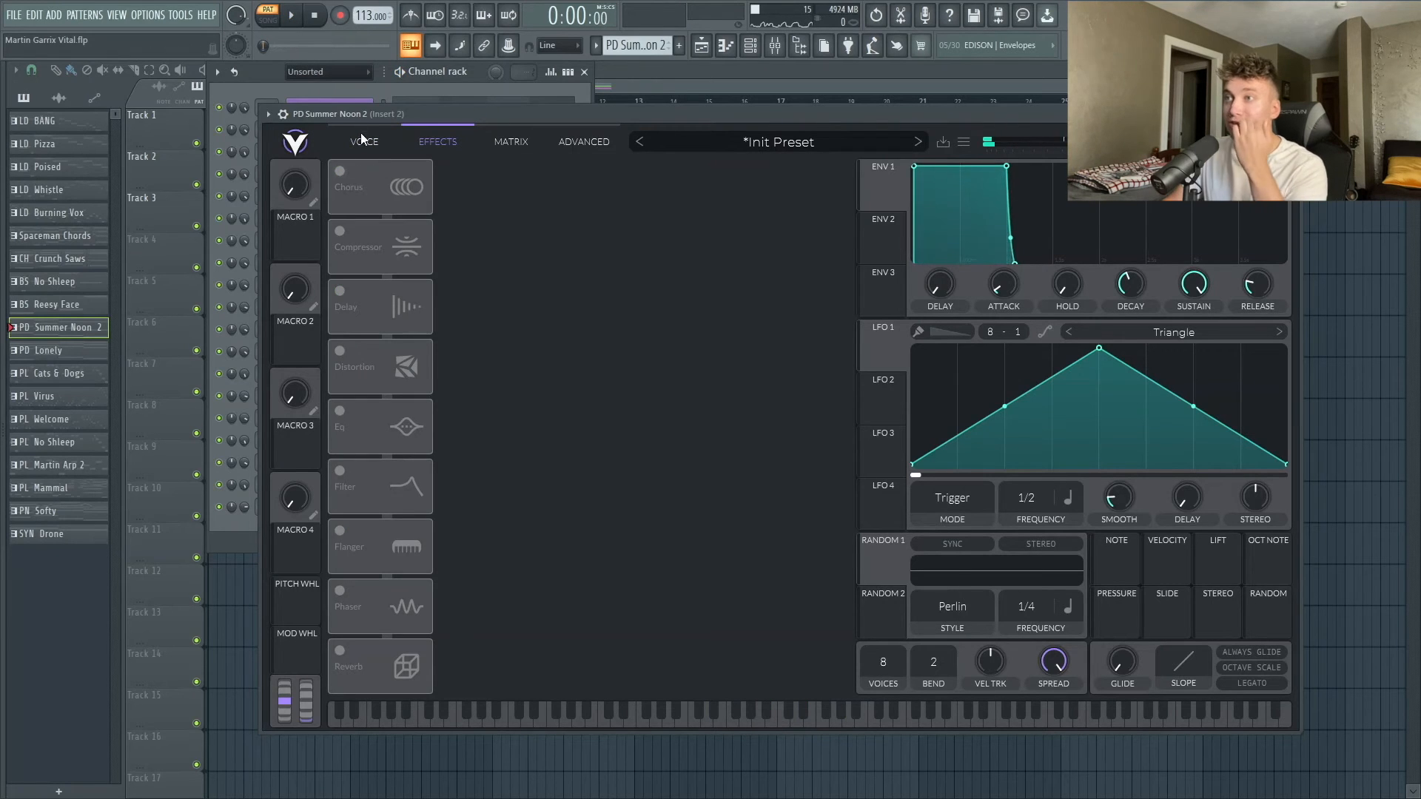
{"action": "left_click", "coordinate": [346, 202]}
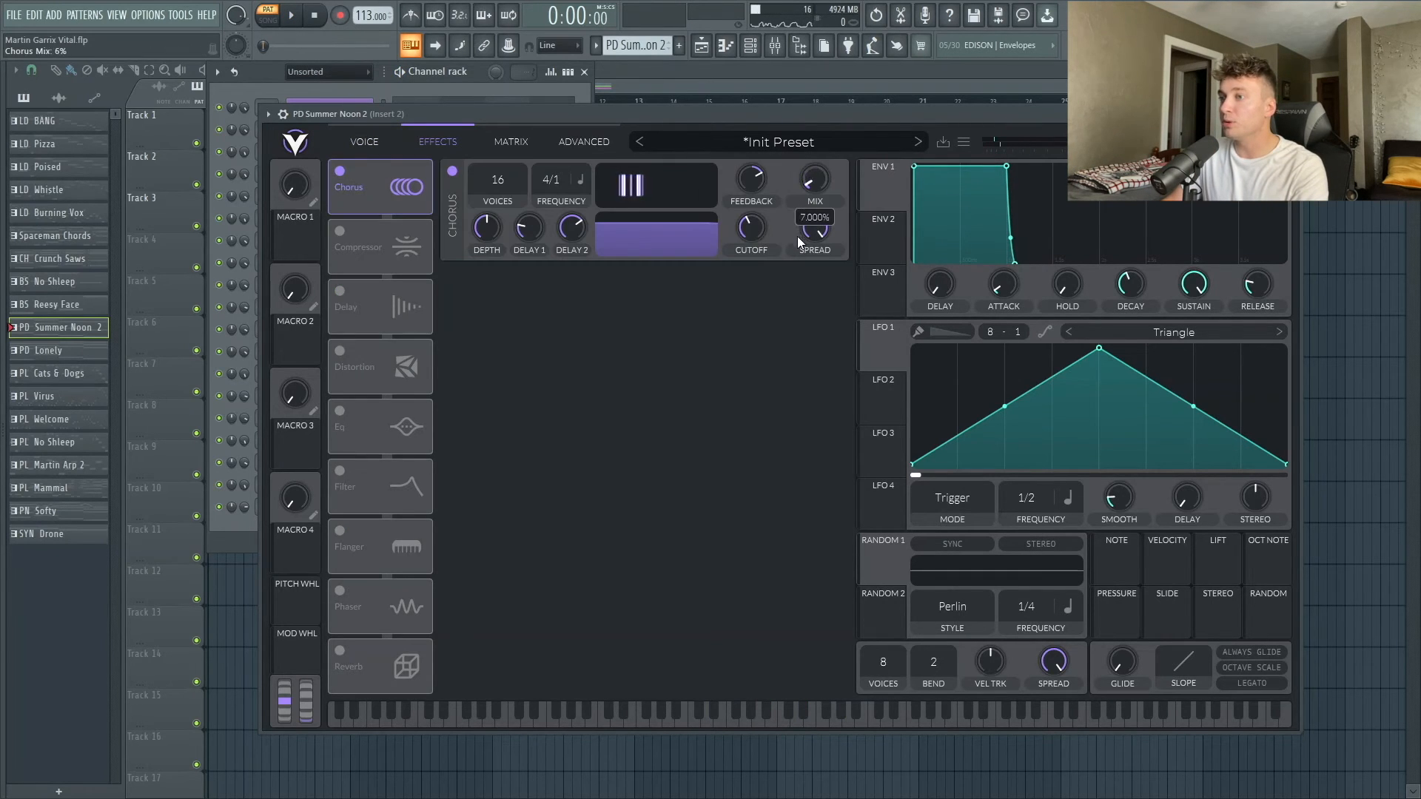
{"action": "left_click", "coordinate": [412, 405]}
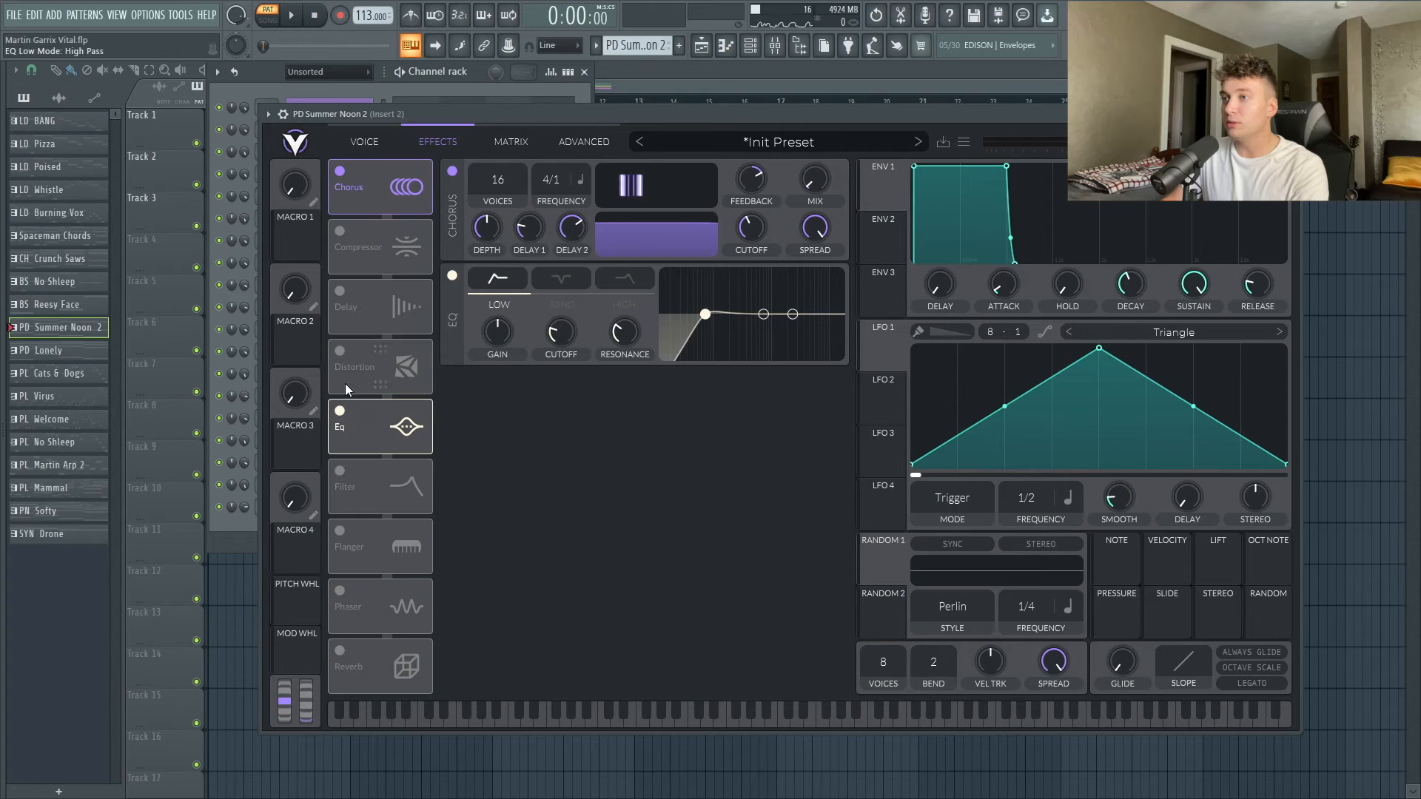
{"action": "left_click", "coordinate": [338, 659]}
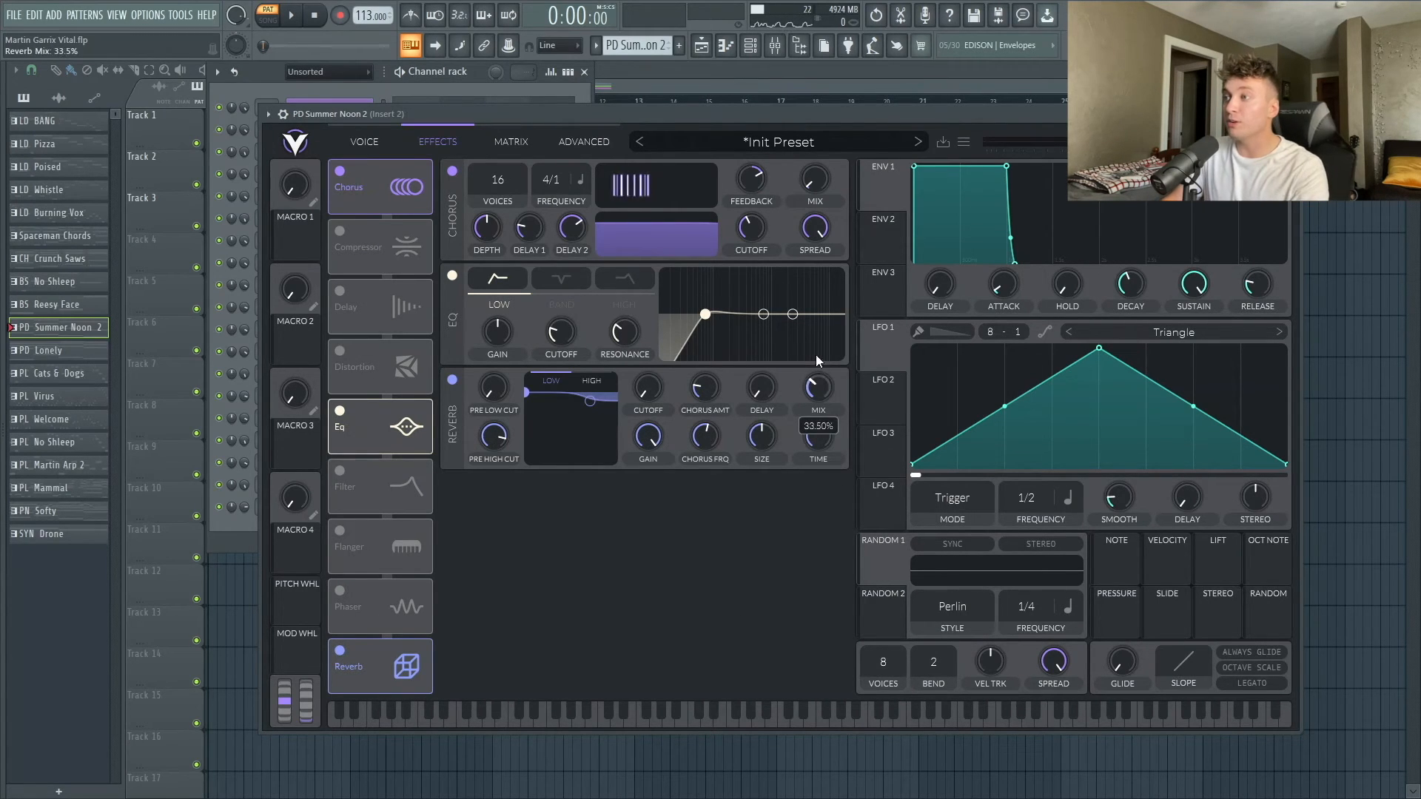
Play back the pattern to hear the rebuilt PD Summer Noon 2 patch, and stop it.
{"action": "key", "text": "space"}
{"action": "key", "text": "space"}
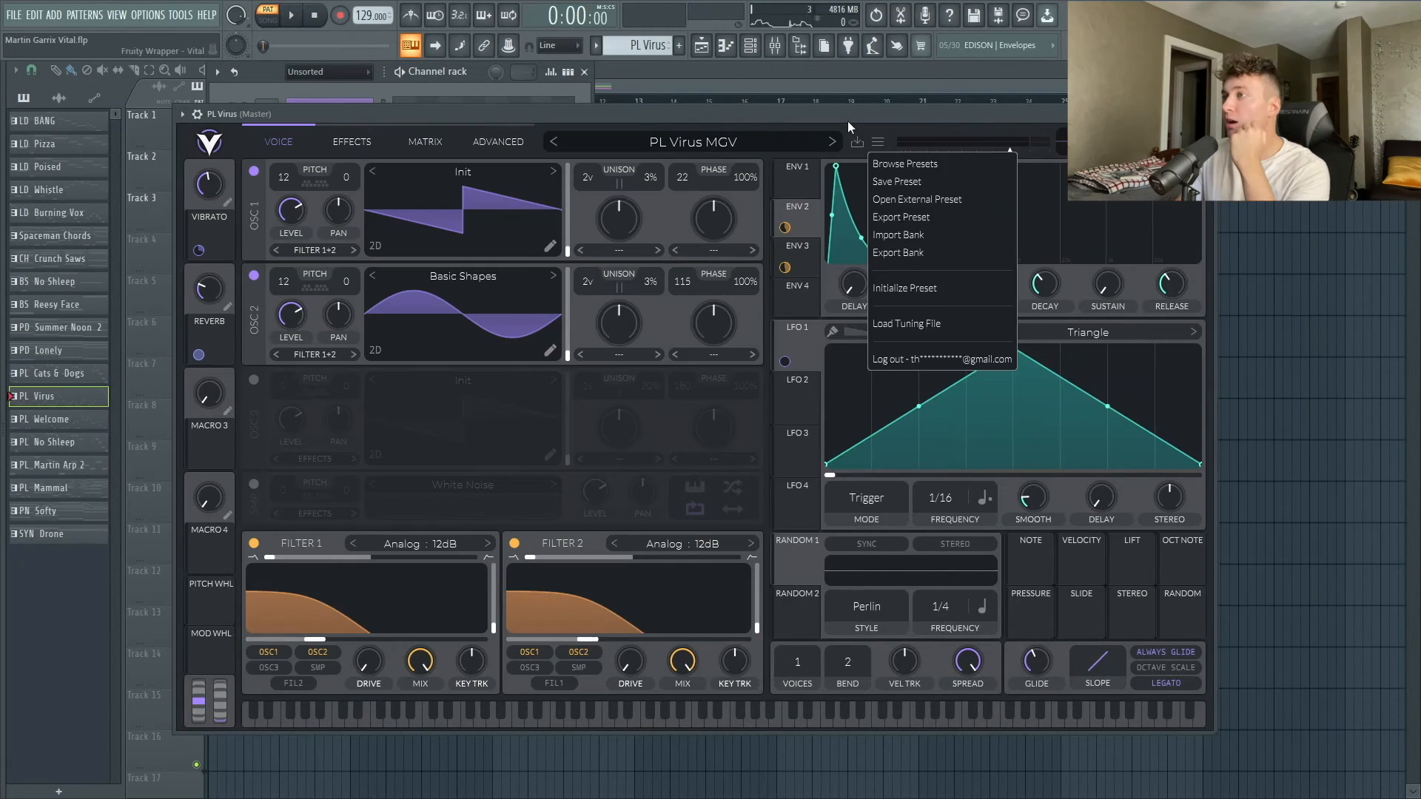
Audition the PL Virus MGV preset and initialize it to a blank patch.
{"action": "left_click", "coordinate": [847, 121]}
{"action": "left_click_drag", "start_coordinate": [847, 121], "coordinate": [930, 117]}
{"action": "key", "text": "space"}
{"action": "key", "text": "space"}
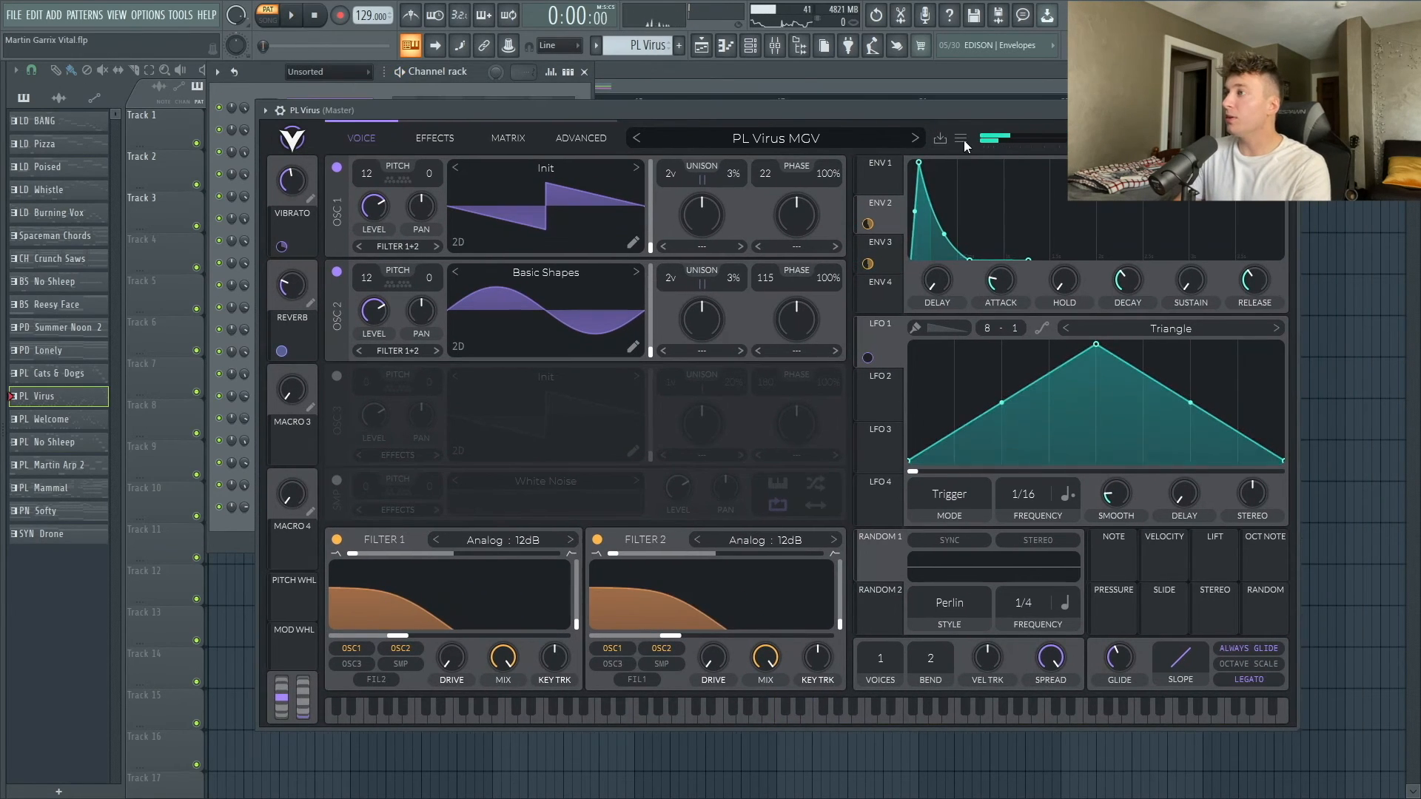
{"action": "left_click", "coordinate": [960, 138]}
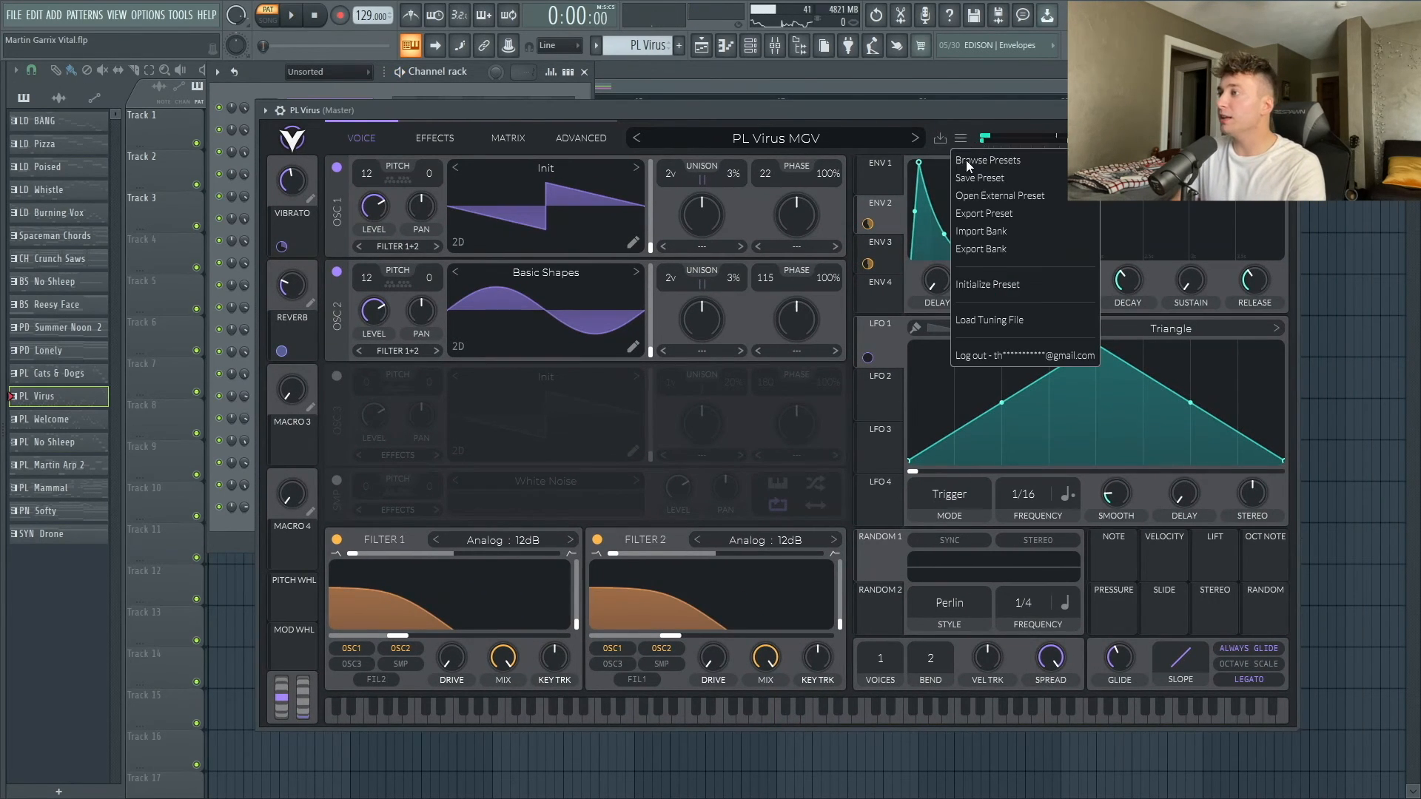
{"action": "left_click", "coordinate": [984, 284]}
{"action": "left_click_drag", "start_coordinate": [638, 114], "coordinate": [676, 113]}
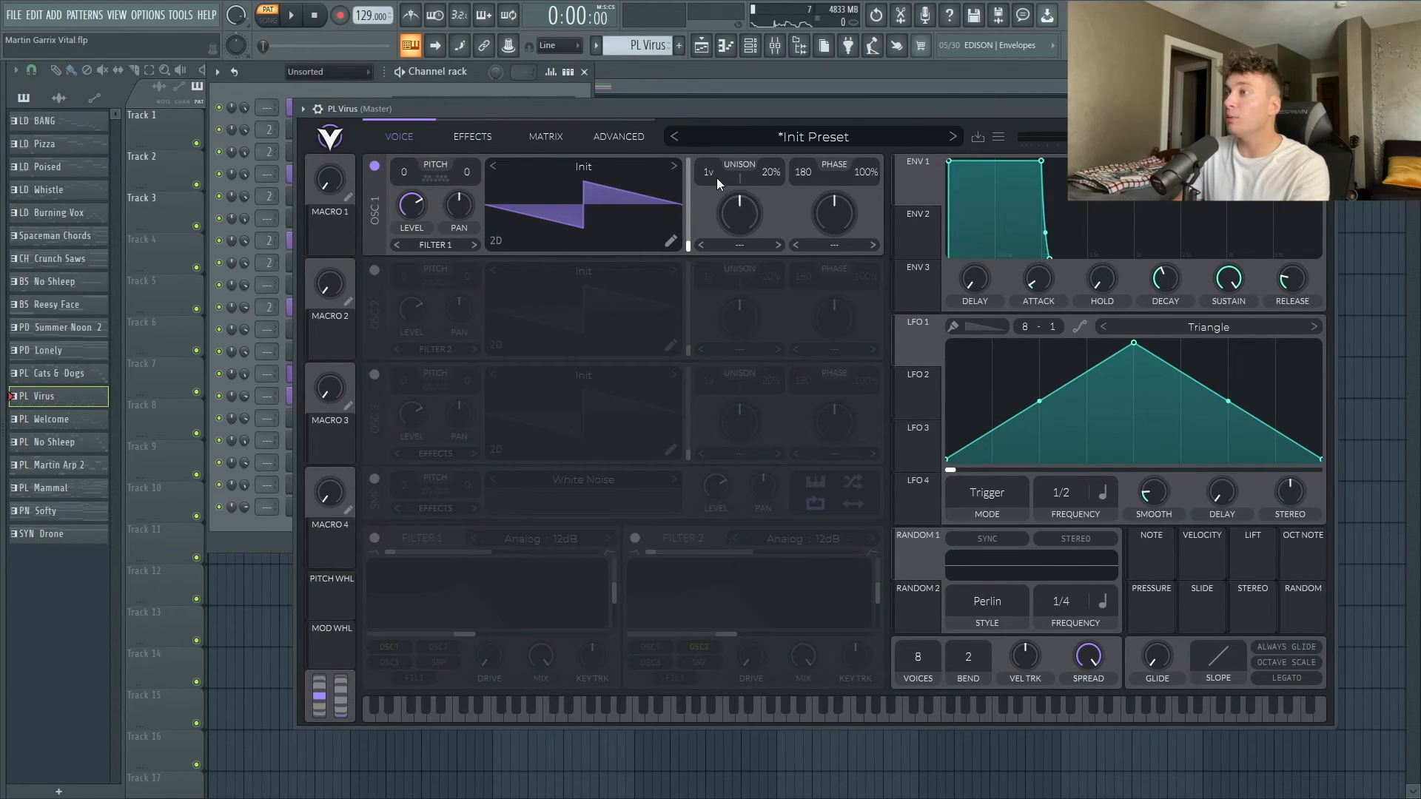
Set oscillator 1 to 2 unison voices, 2% detune and phase 38; enable oscillator 2 with Basic Shapes, 2 voices, 3% detune and phase 61.
{"action": "left_click_drag", "start_coordinate": [726, 167], "coordinate": [726, 176]}
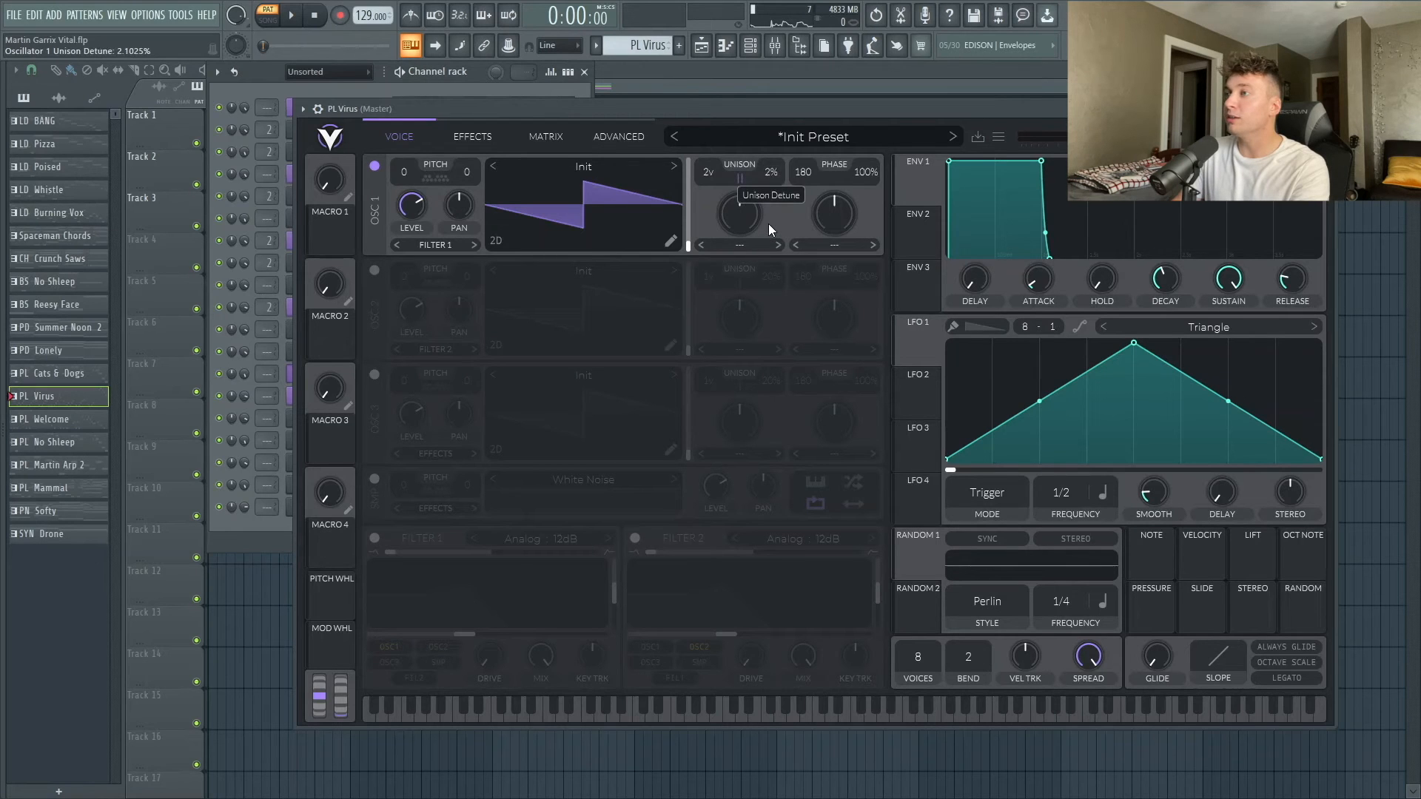
{"action": "left_click", "coordinate": [376, 270]}
{"action": "left_click", "coordinate": [581, 274]}
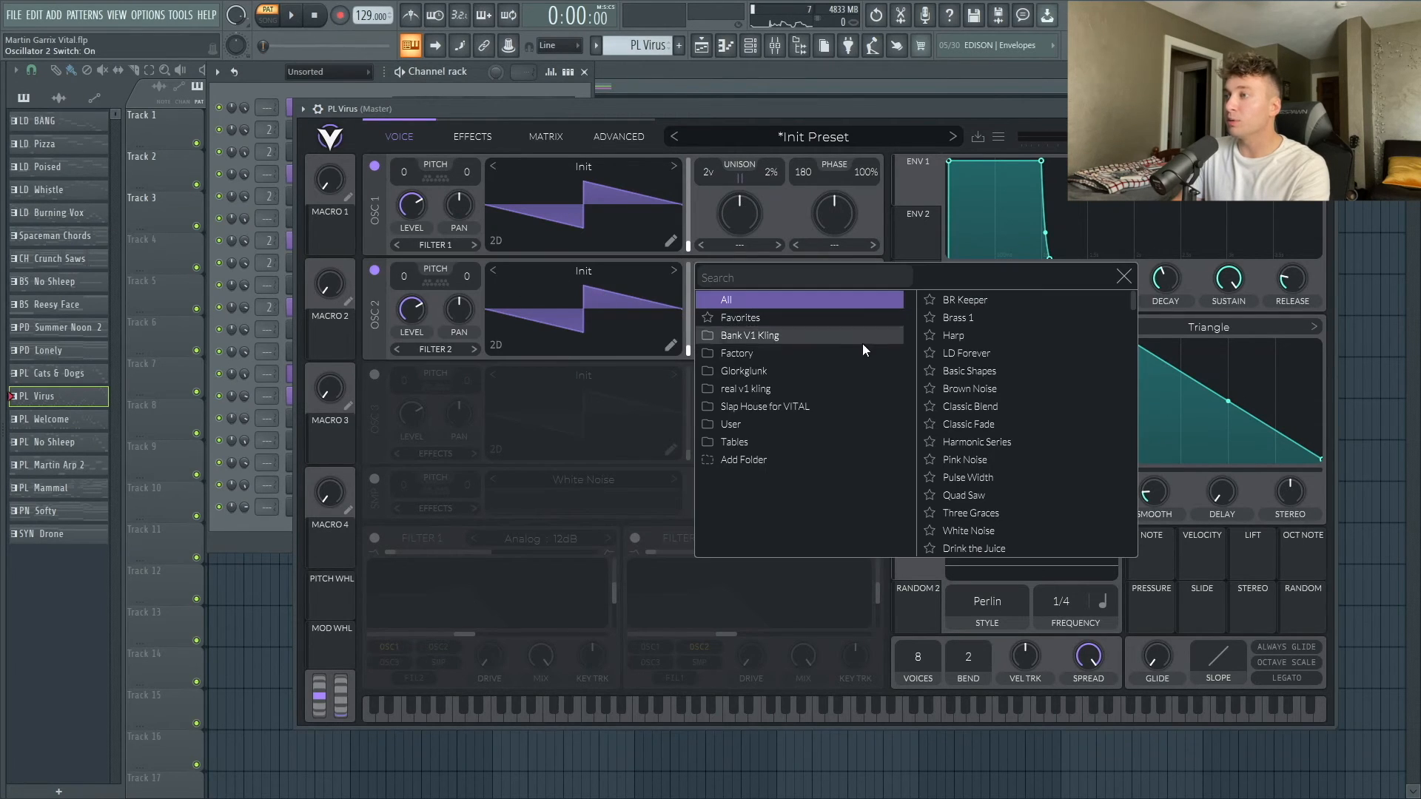
{"action": "left_click", "coordinate": [970, 371]}
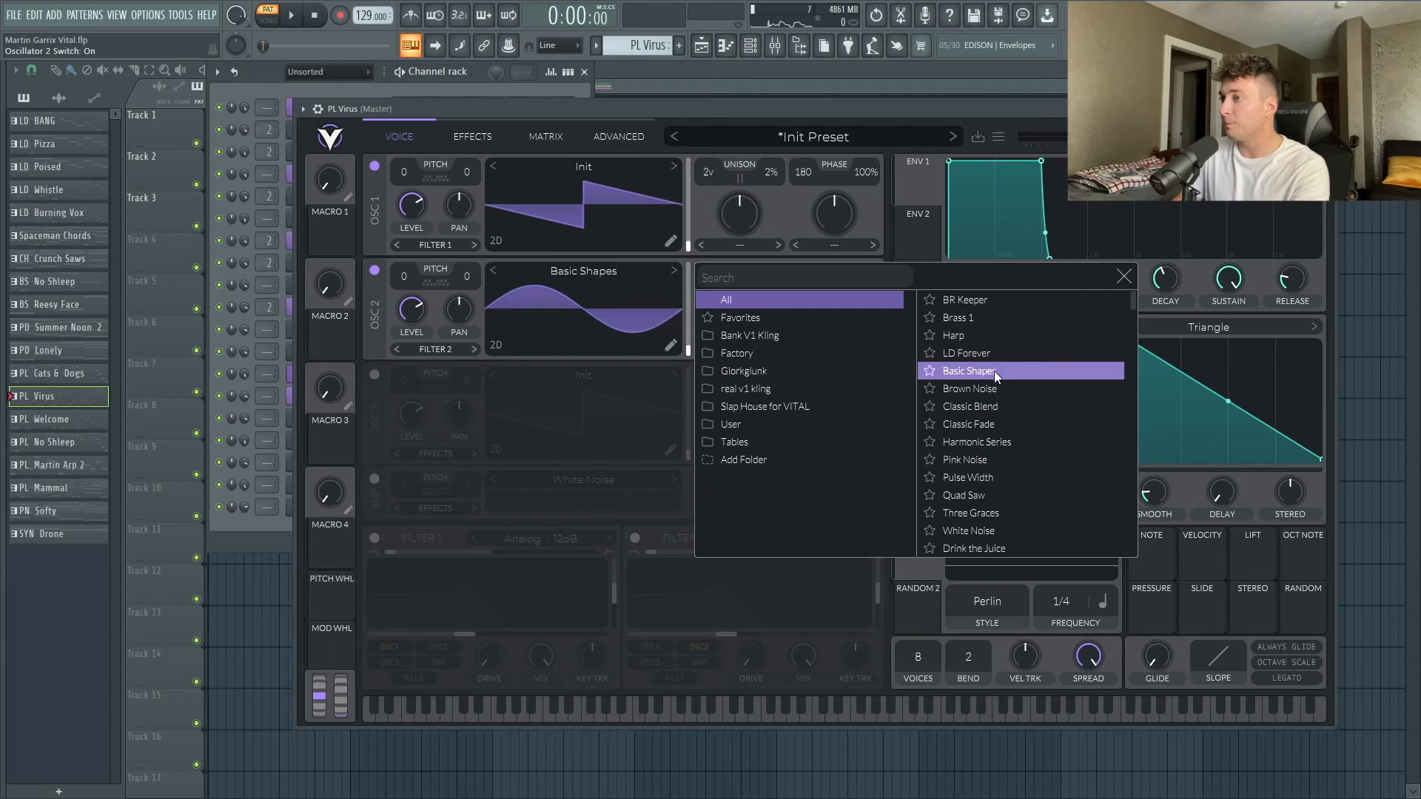
{"action": "left_click", "coordinate": [1123, 276]}
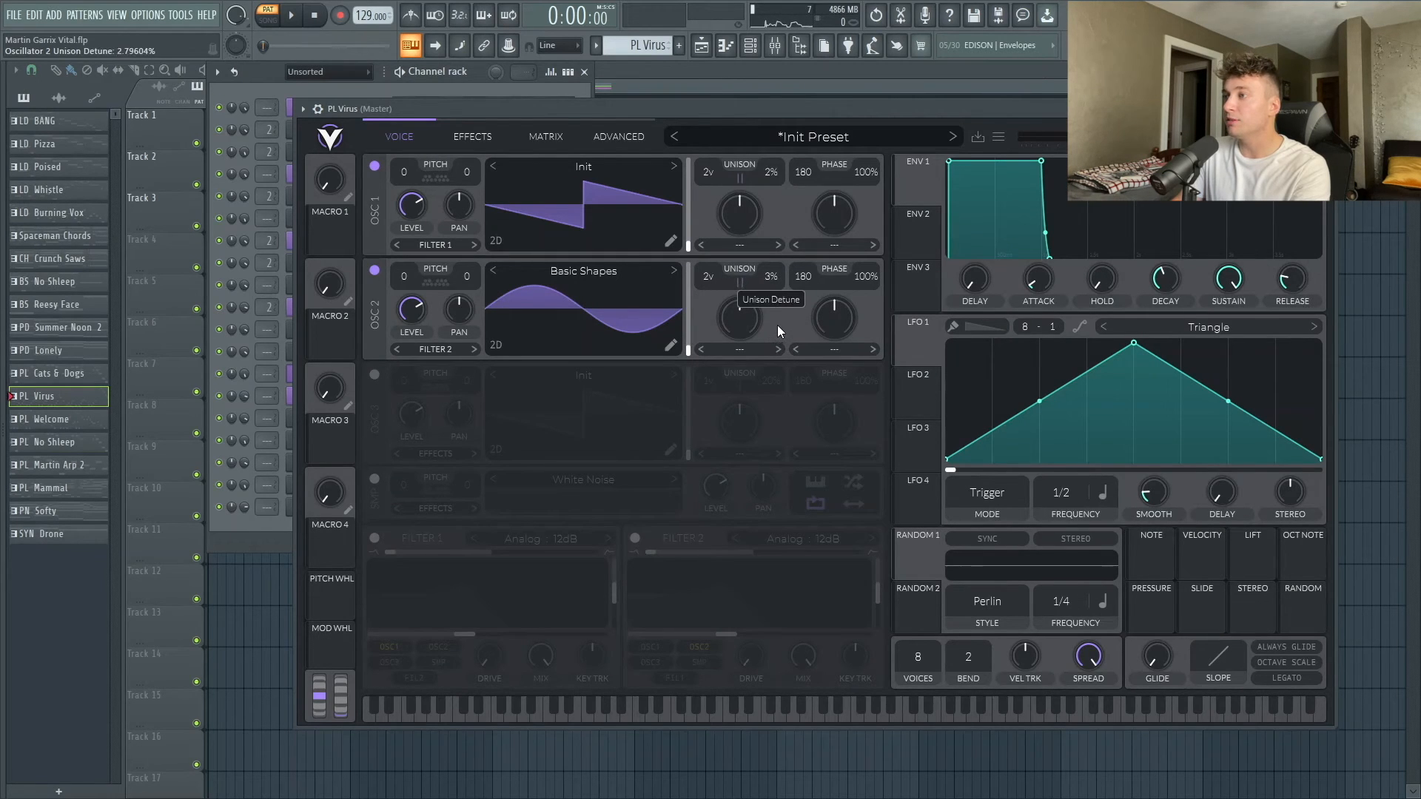
{"action": "left_click_drag", "start_coordinate": [803, 276], "coordinate": [799, 323]}
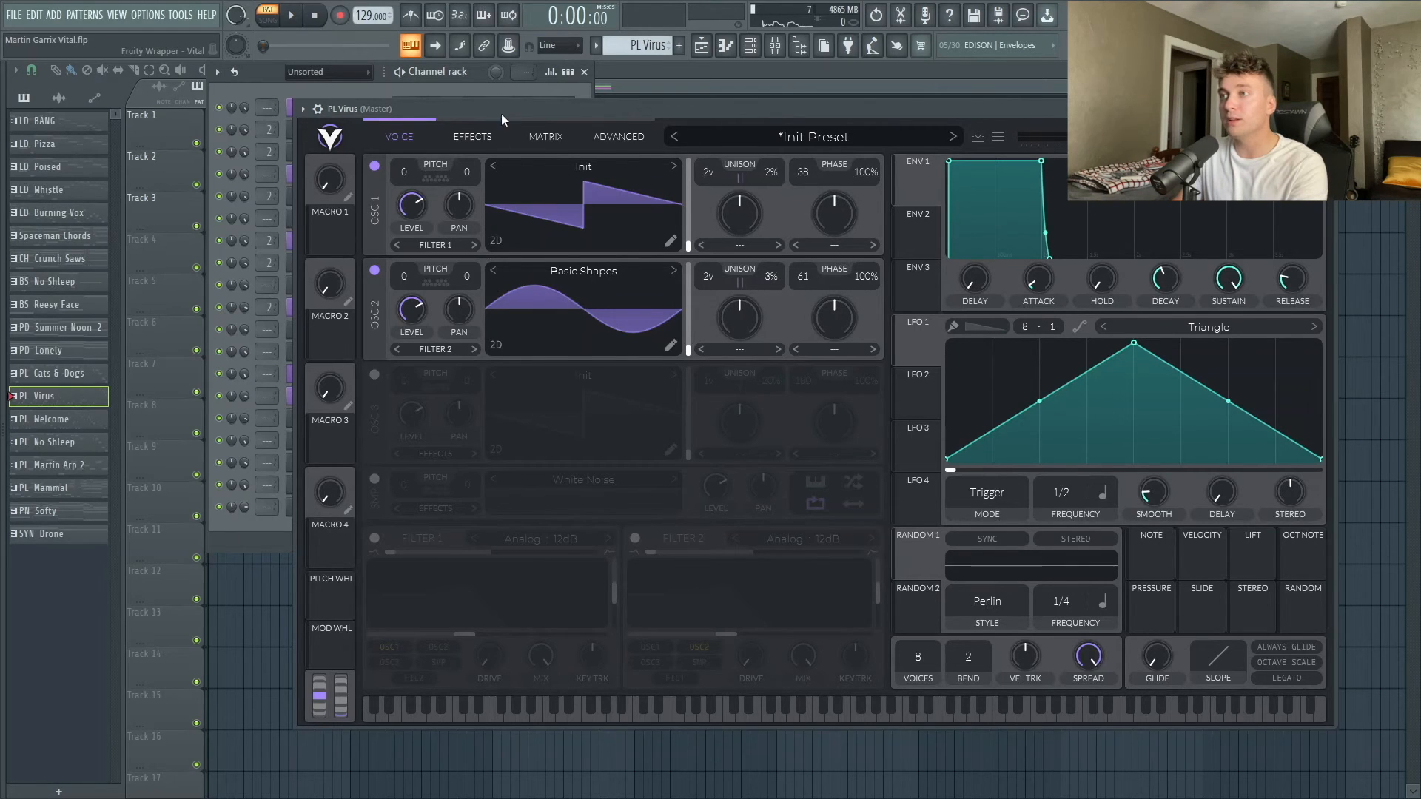
{"action": "mouse_move", "coordinate": [502, 120]}
{"action": "left_mouse_down"}
{"action": "mouse_move", "coordinate": [530, 124]}
{"action": "mouse_move", "coordinate": [499, 126]}
{"action": "left_mouse_up"}
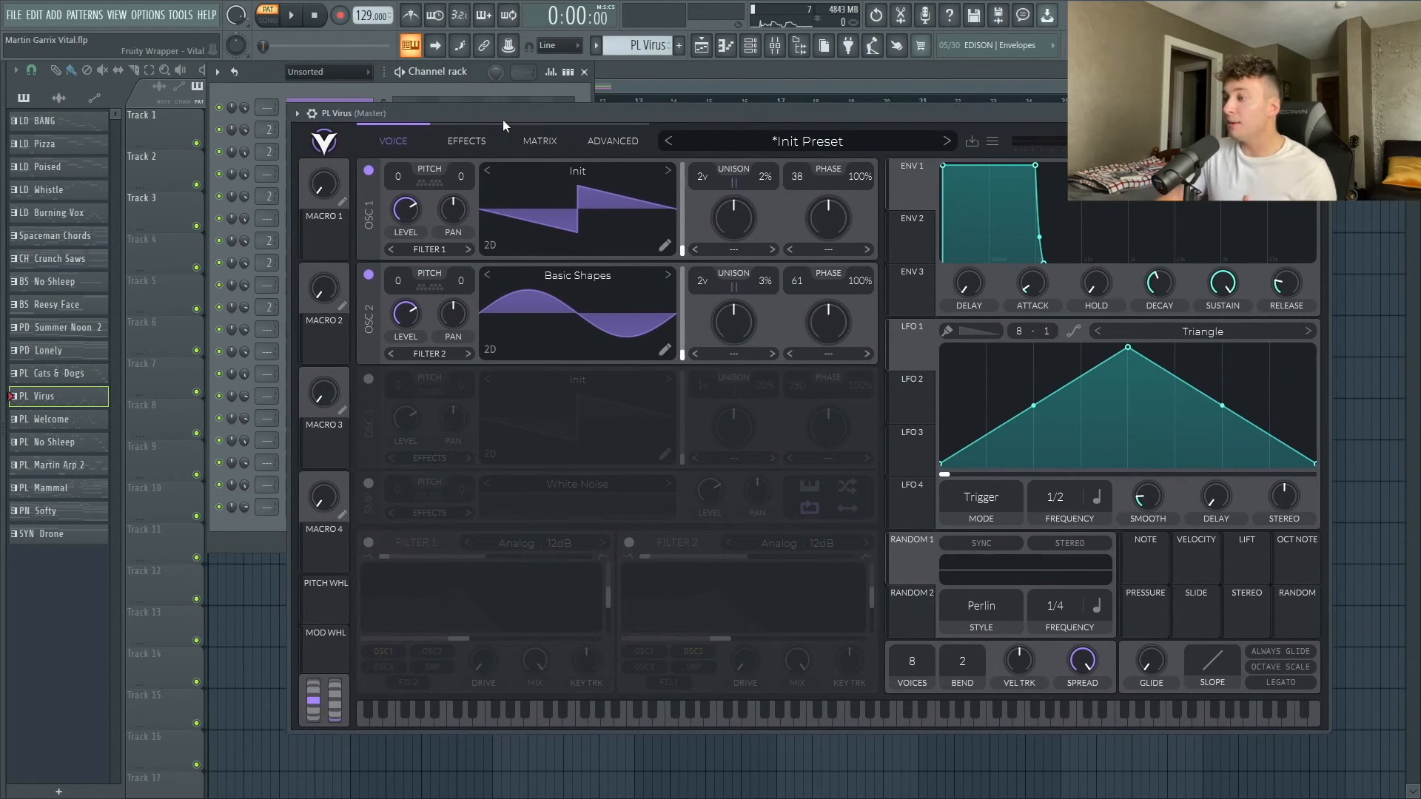
Enable both filters without resonance, modulating Filter 1's cutoff with Envelope 2 and Filter 2's cutoff with Envelope 3.
{"action": "left_click", "coordinate": [368, 542]}
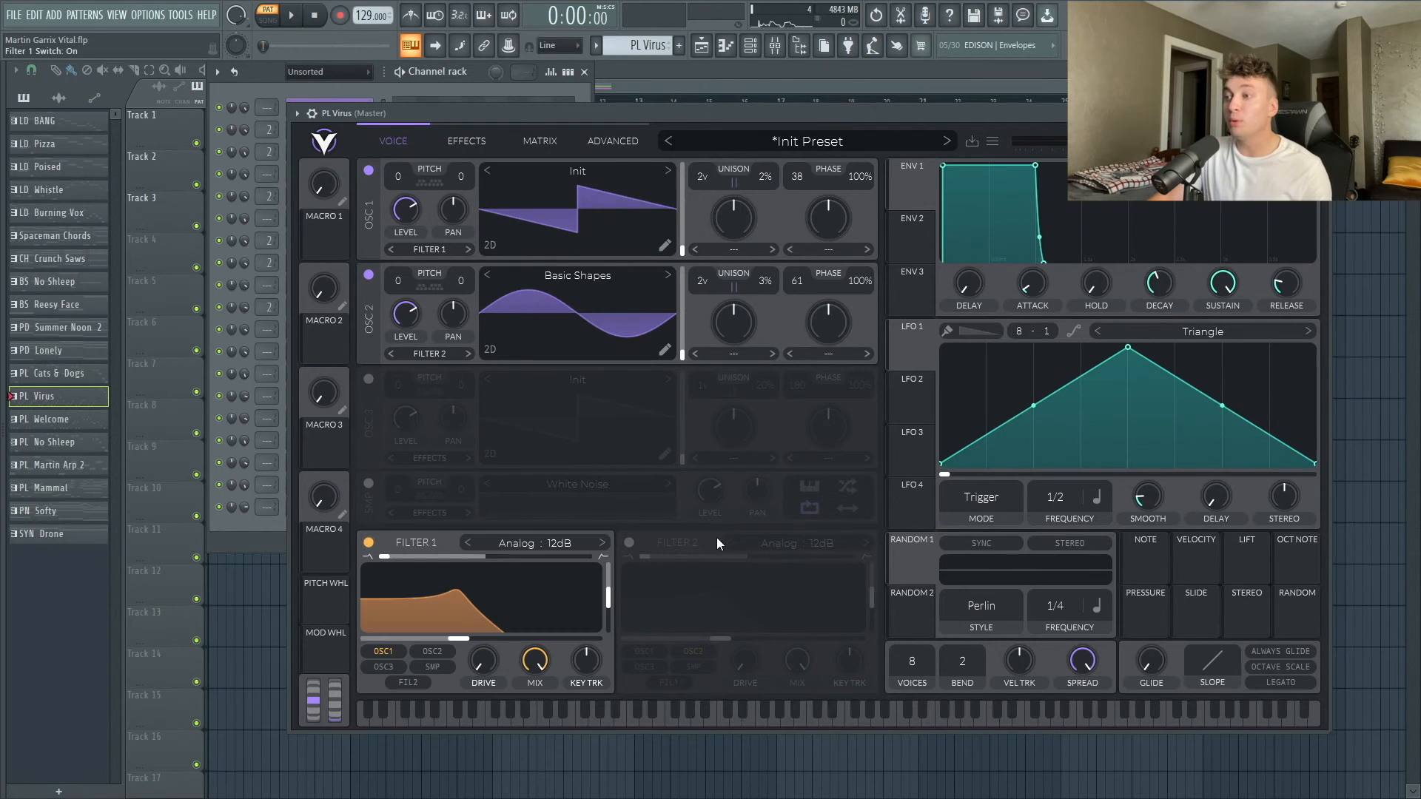
{"action": "left_click", "coordinate": [638, 546]}
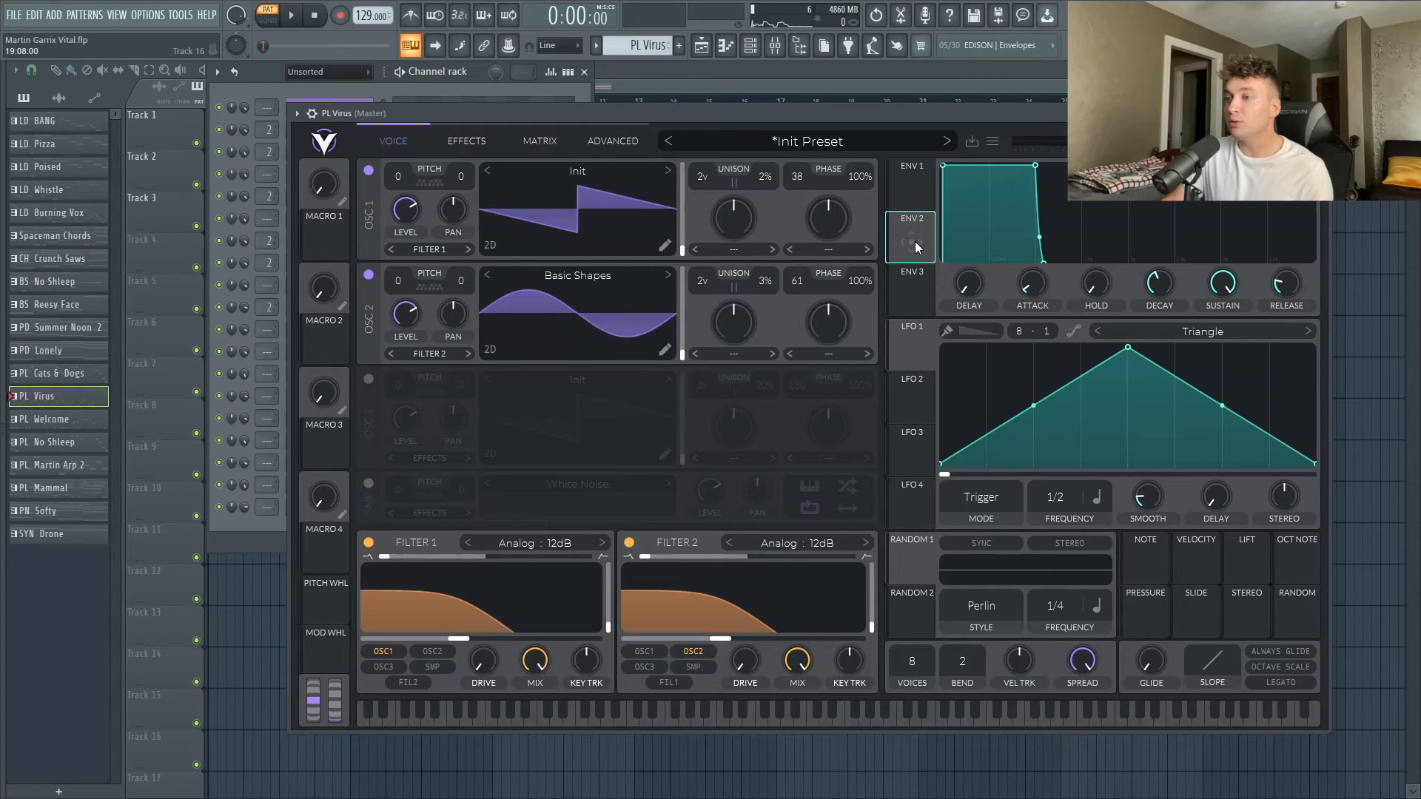
{"action": "left_click_drag", "start_coordinate": [915, 244], "coordinate": [480, 633]}
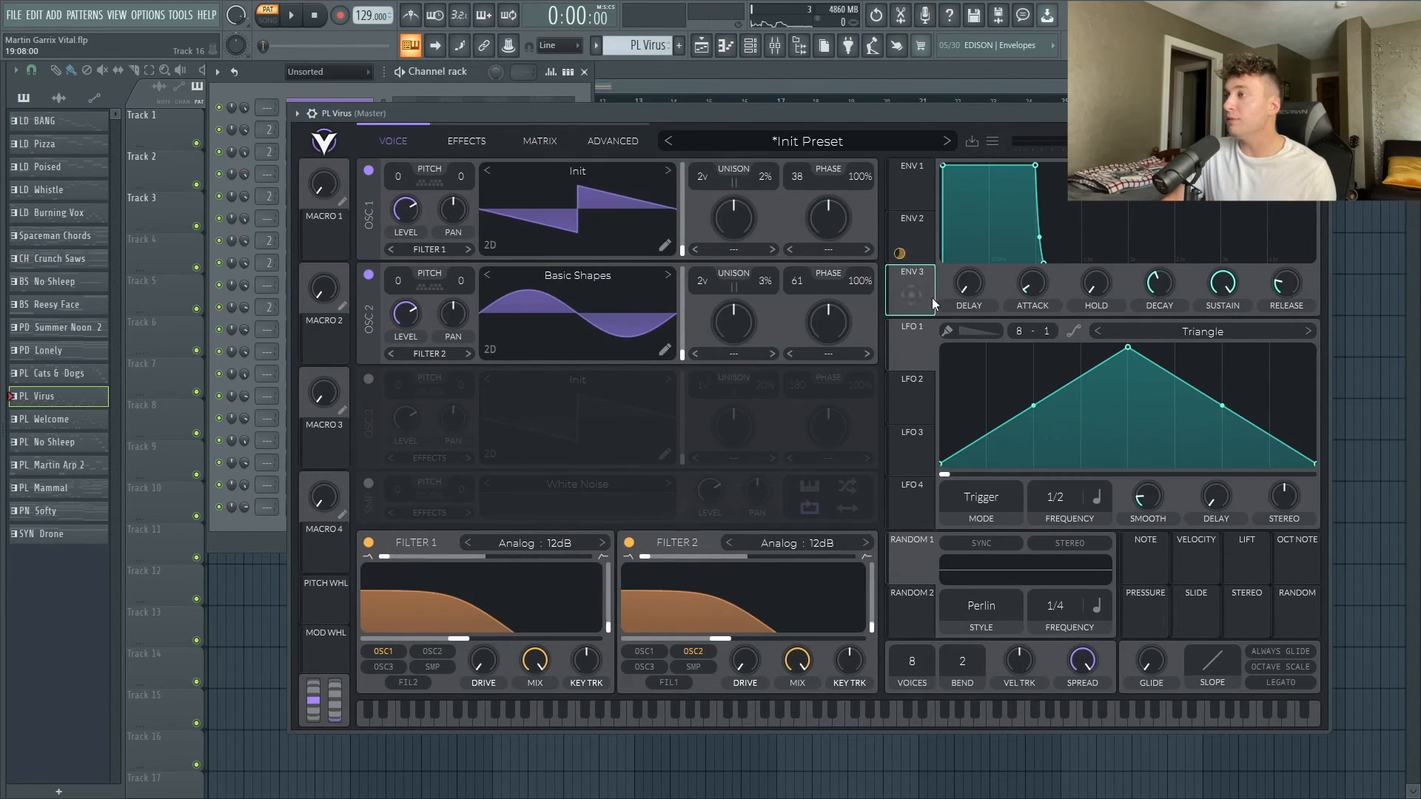
{"action": "left_click_drag", "start_coordinate": [931, 297], "coordinate": [791, 625]}
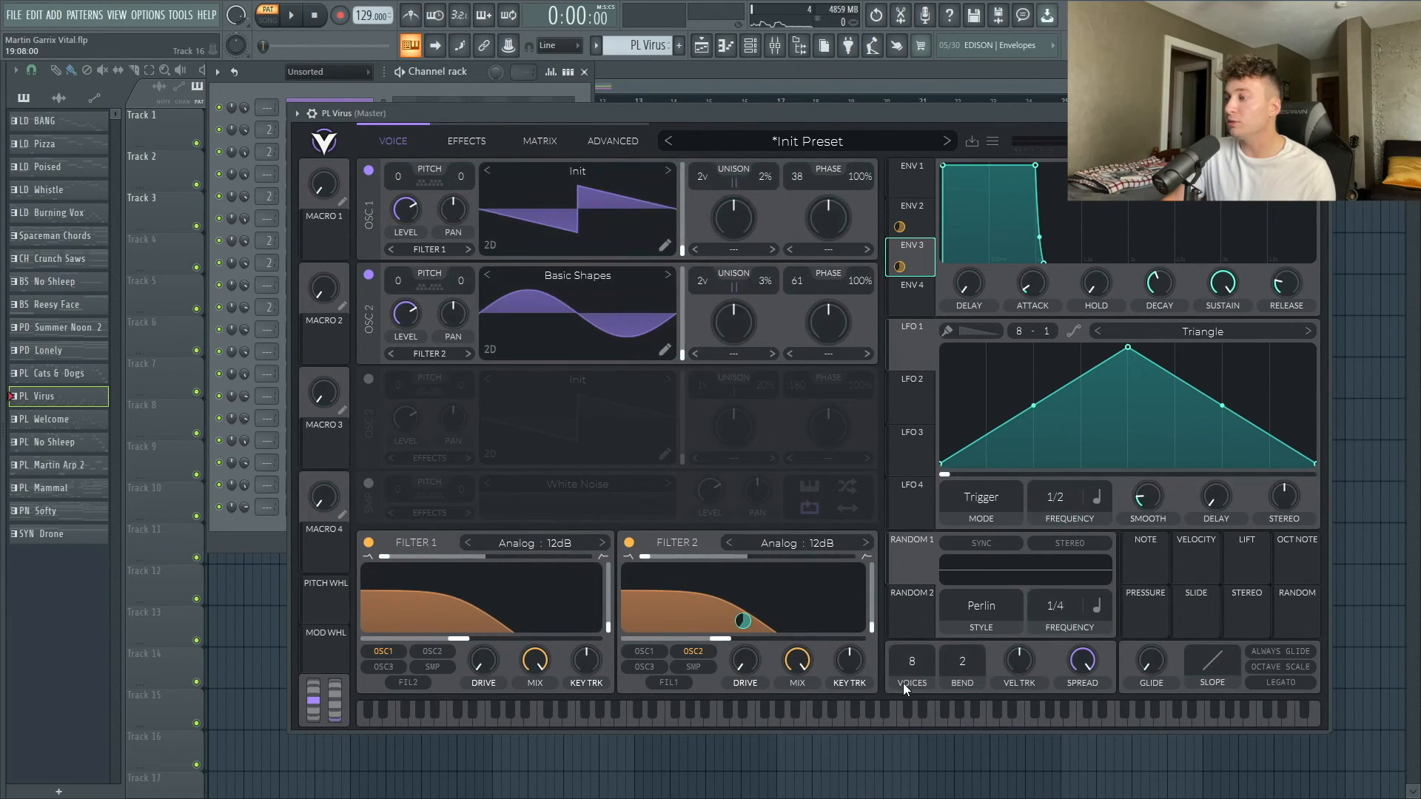
Make the patch monophonic with 1 voice, enable Legato and Always Glide, and raise the glide and its slope.
{"action": "left_click", "coordinate": [1268, 683]}
{"action": "left_click", "coordinate": [1273, 656]}
{"action": "left_click_drag", "start_coordinate": [1146, 659], "coordinate": [1133, 612]}
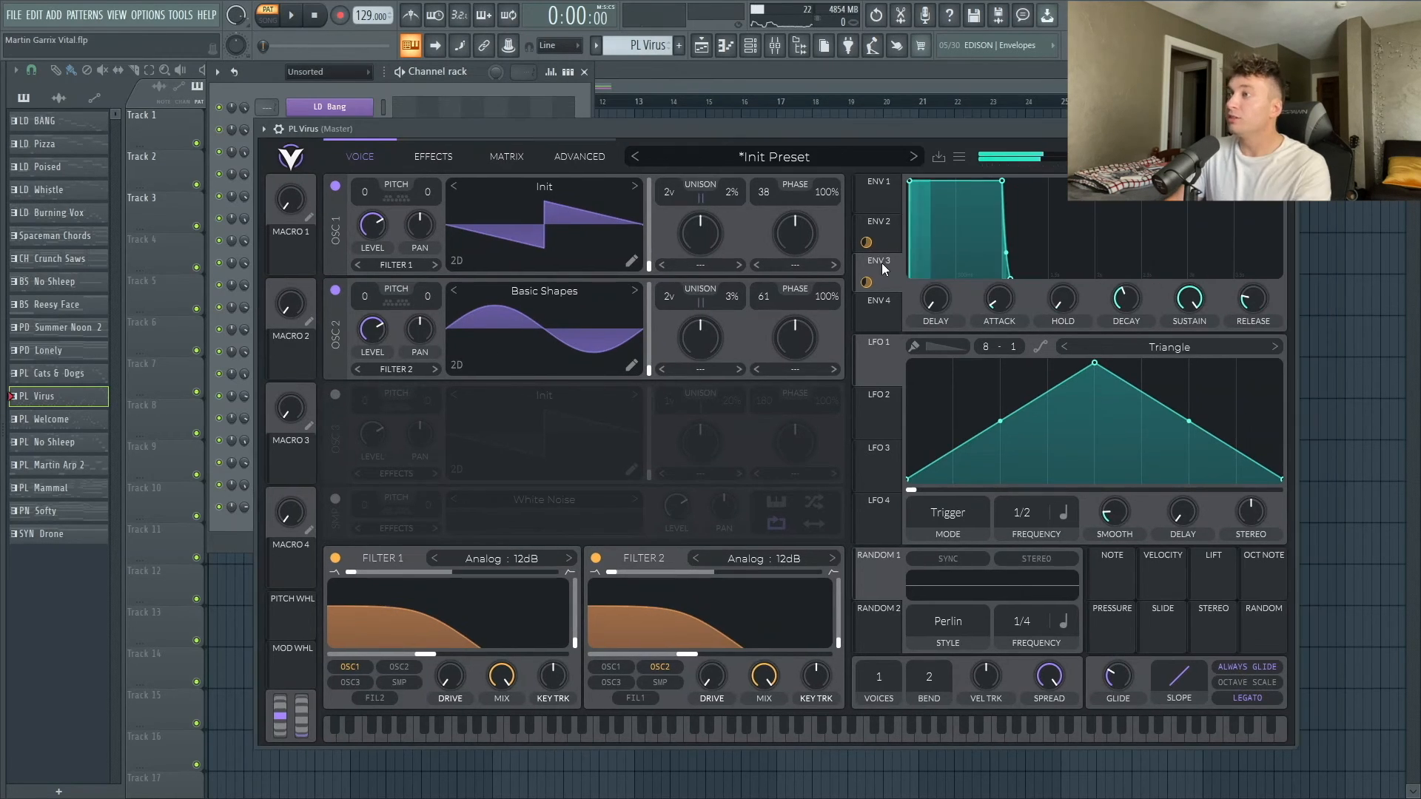
Shape Envelope 2 into a short pluck with about 0.028 s attack, quick decay and zero sustain.
{"action": "left_click", "coordinate": [881, 221]}
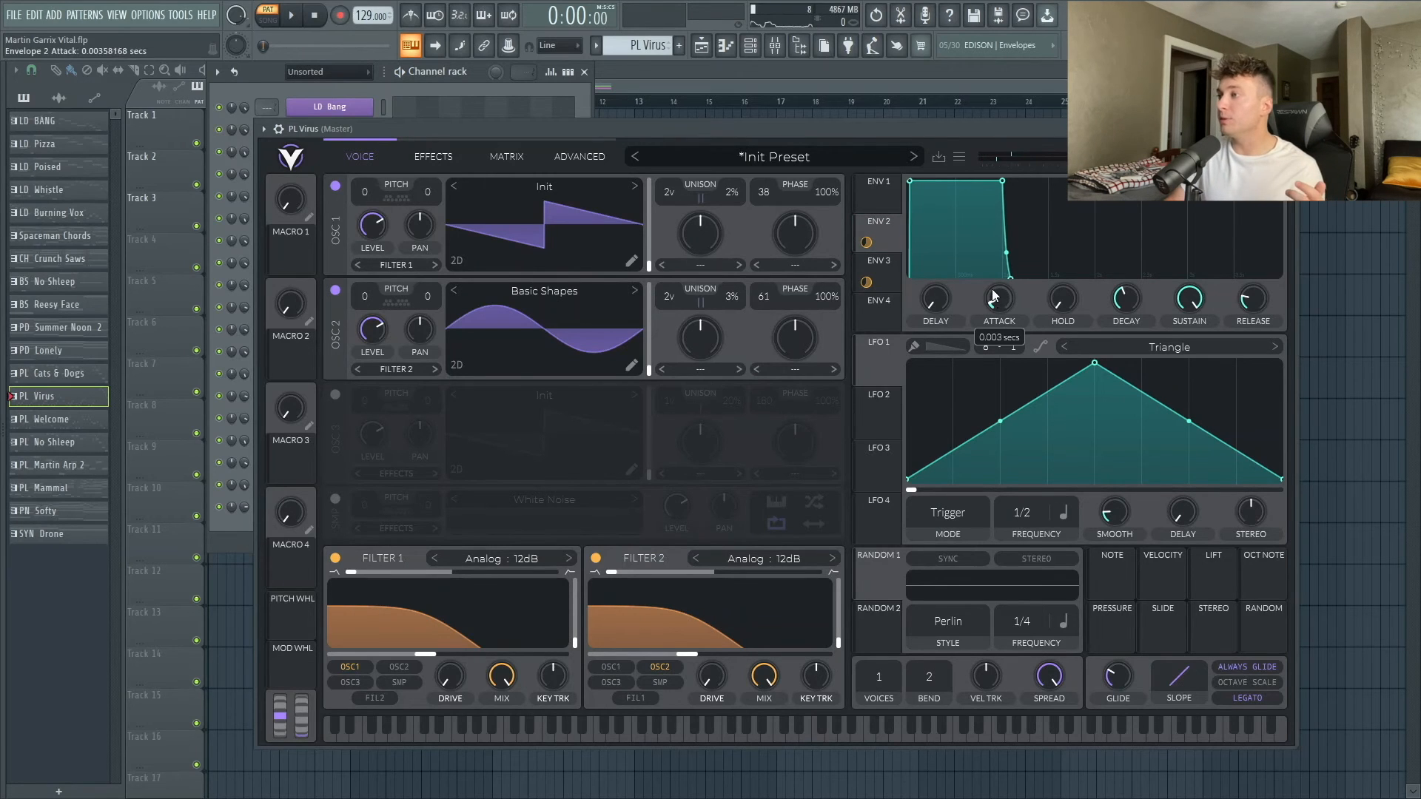
{"action": "mouse_move", "coordinate": [999, 299]}
{"action": "left_mouse_down"}
{"action": "mouse_move", "coordinate": [994, 271]}
{"action": "mouse_move", "coordinate": [991, 307]}
{"action": "left_mouse_up"}
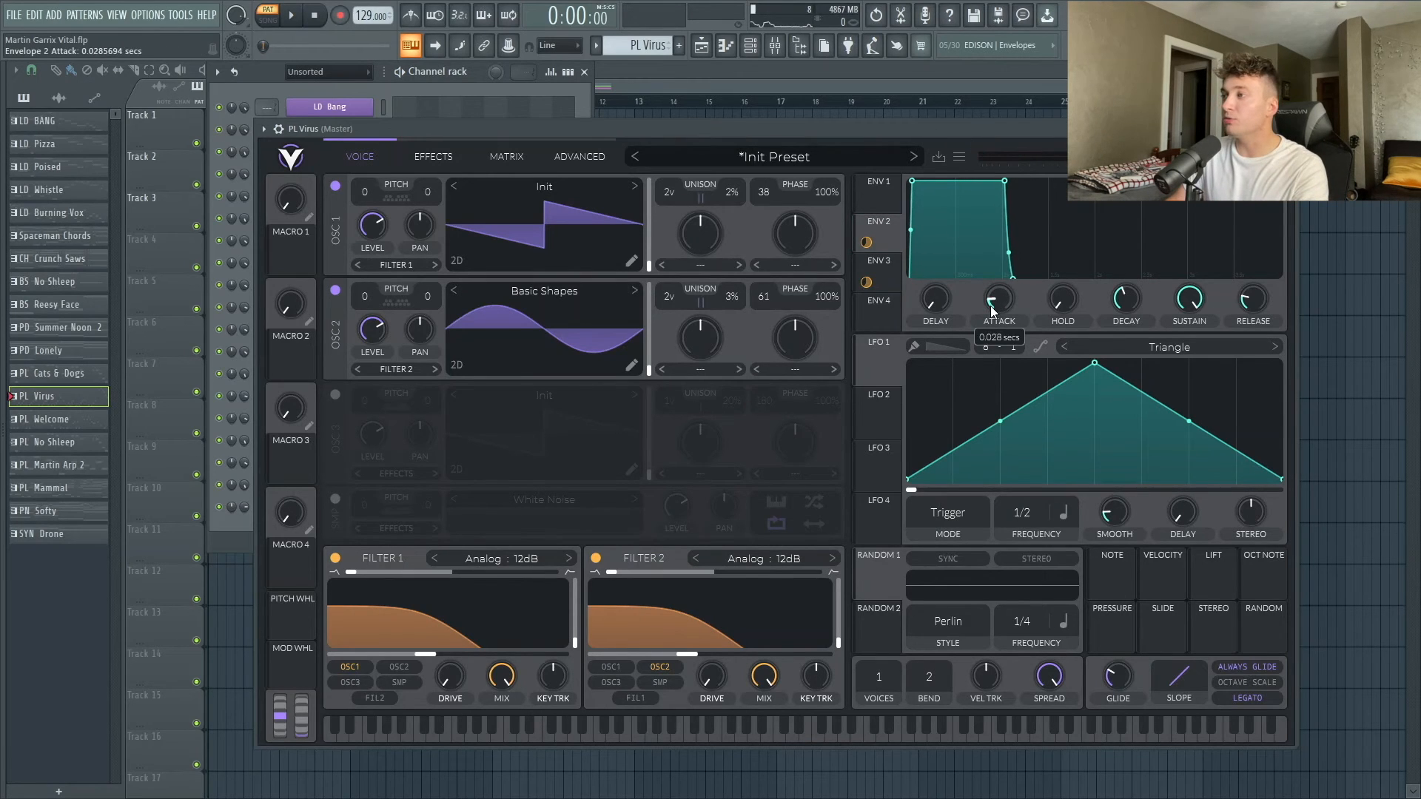
{"action": "left_click_drag", "start_coordinate": [998, 184], "coordinate": [956, 304]}
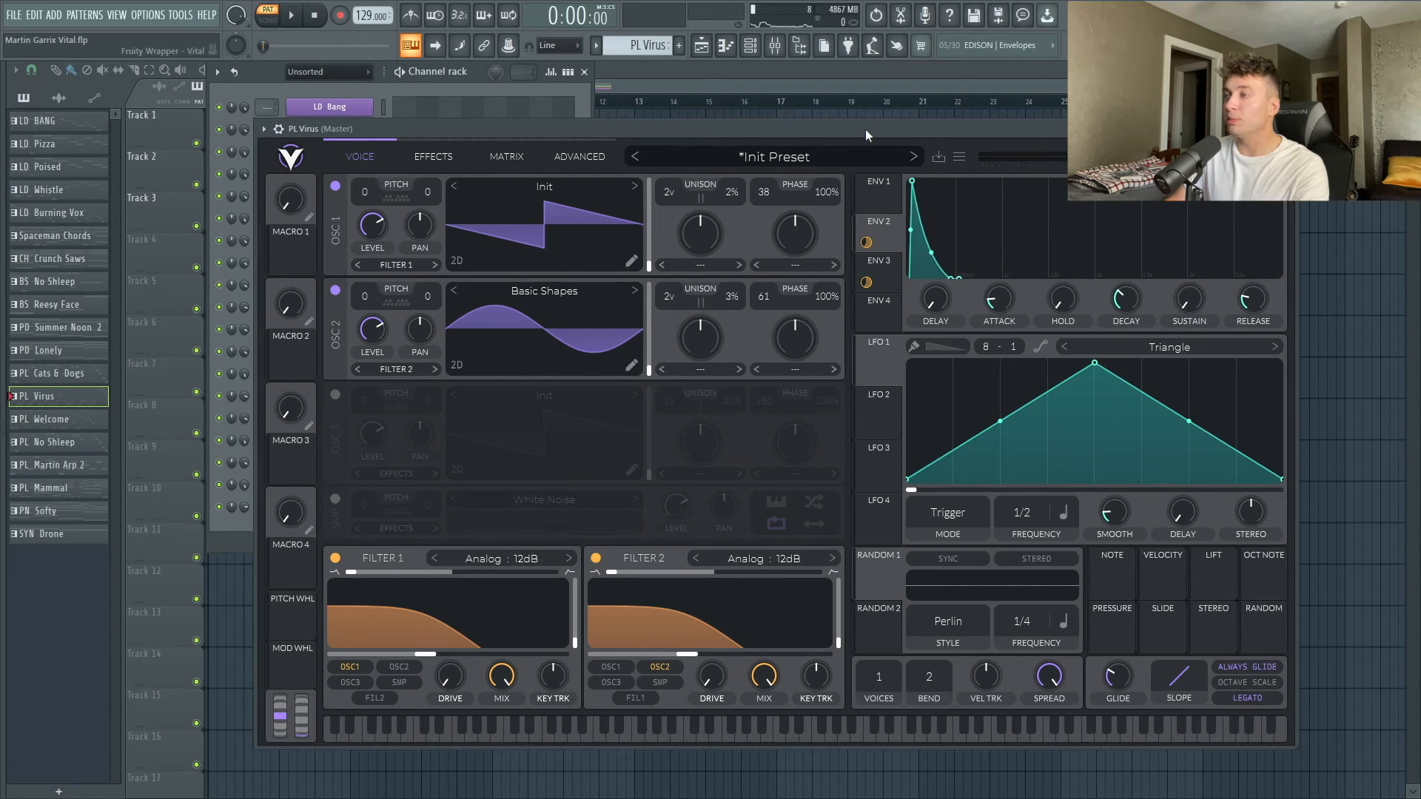
During playback, lower the volume to about -7.98 dB and fine-tune Envelope 2 with more attack, about 0.37 s decay and a 0.24 s release.
{"action": "key", "text": "space"}
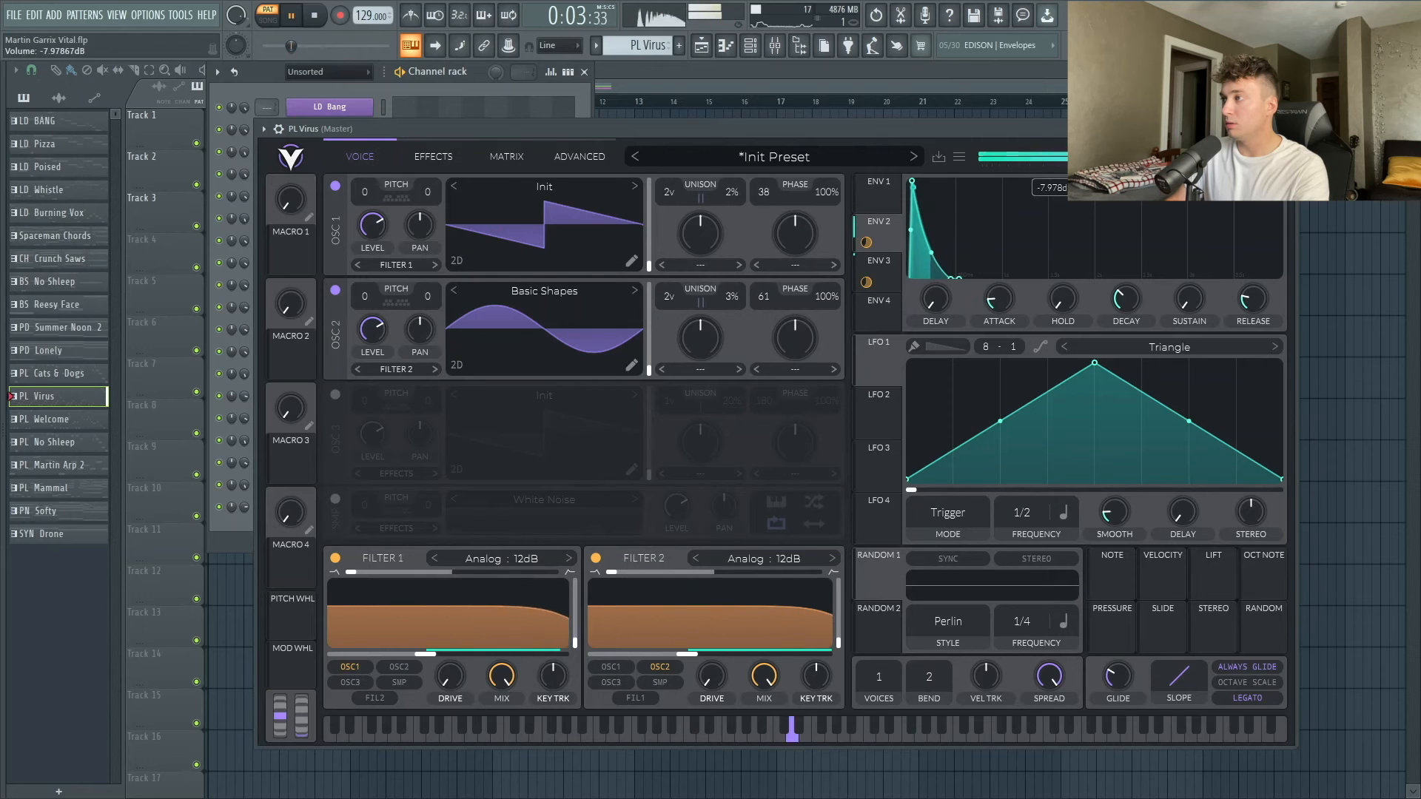
{"action": "left_click_drag", "start_coordinate": [1094, 167], "coordinate": [1086, 168]}
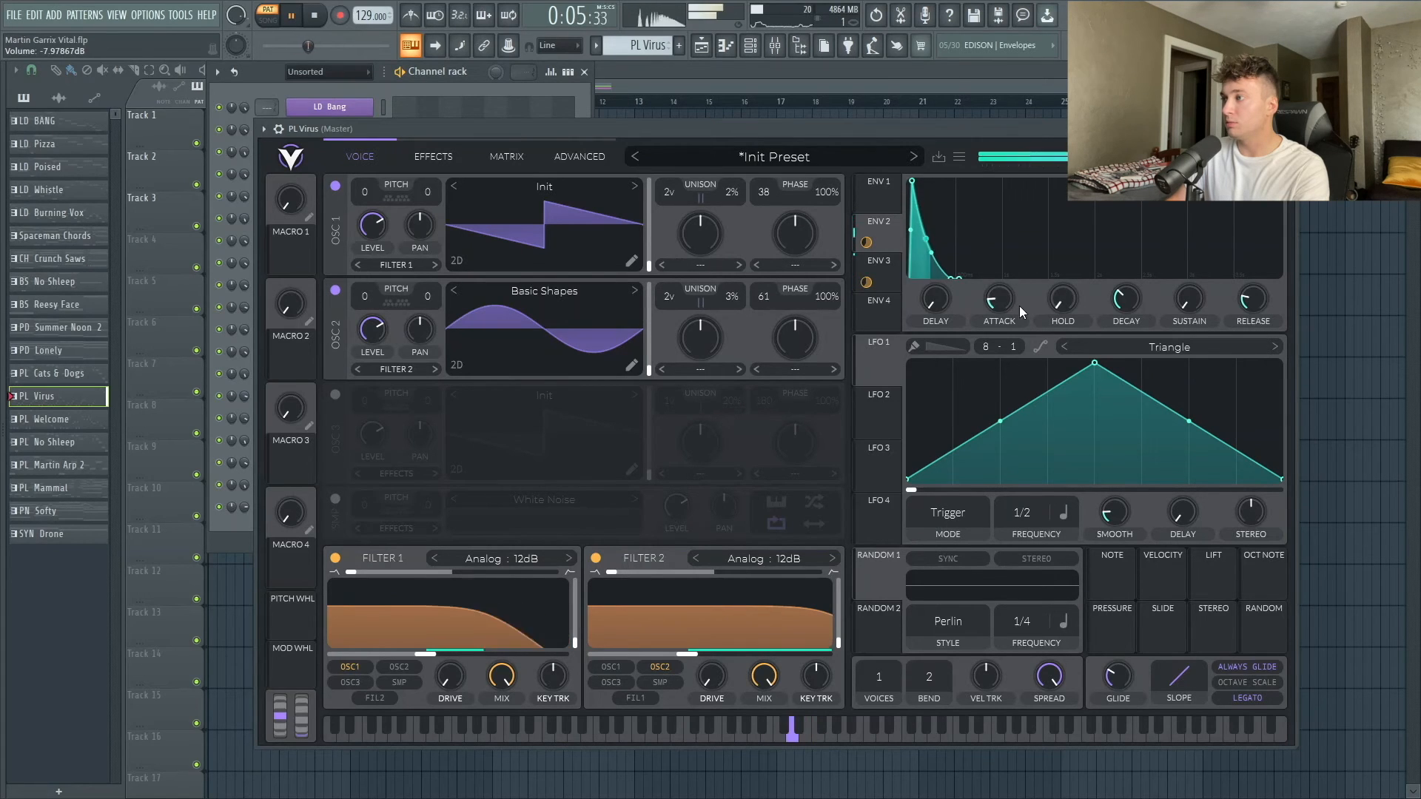
{"action": "left_click_drag", "start_coordinate": [1020, 305], "coordinate": [1014, 295]}
{"action": "left_click_drag", "start_coordinate": [1273, 300], "coordinate": [1271, 290]}
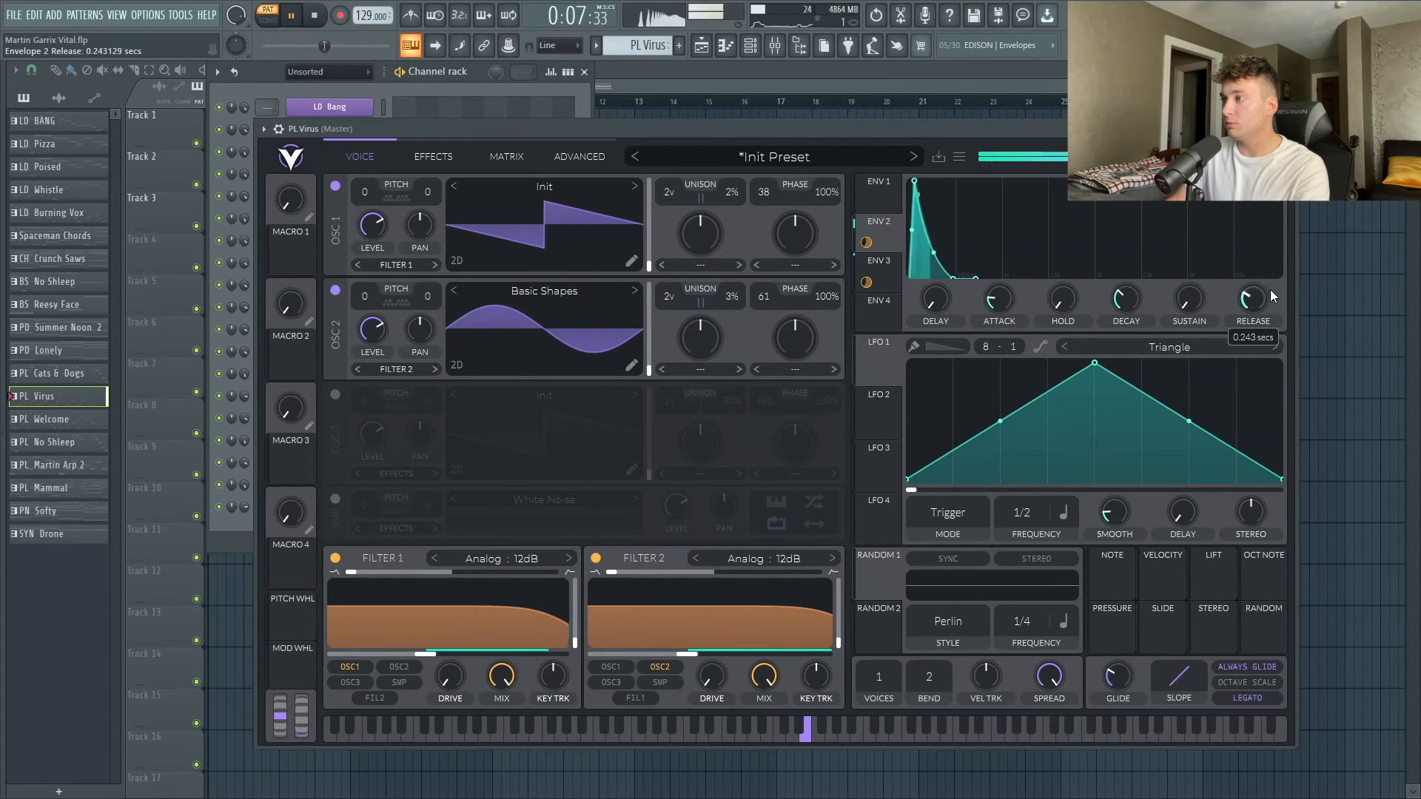
{"action": "left_click_drag", "start_coordinate": [1141, 297], "coordinate": [1141, 298]}
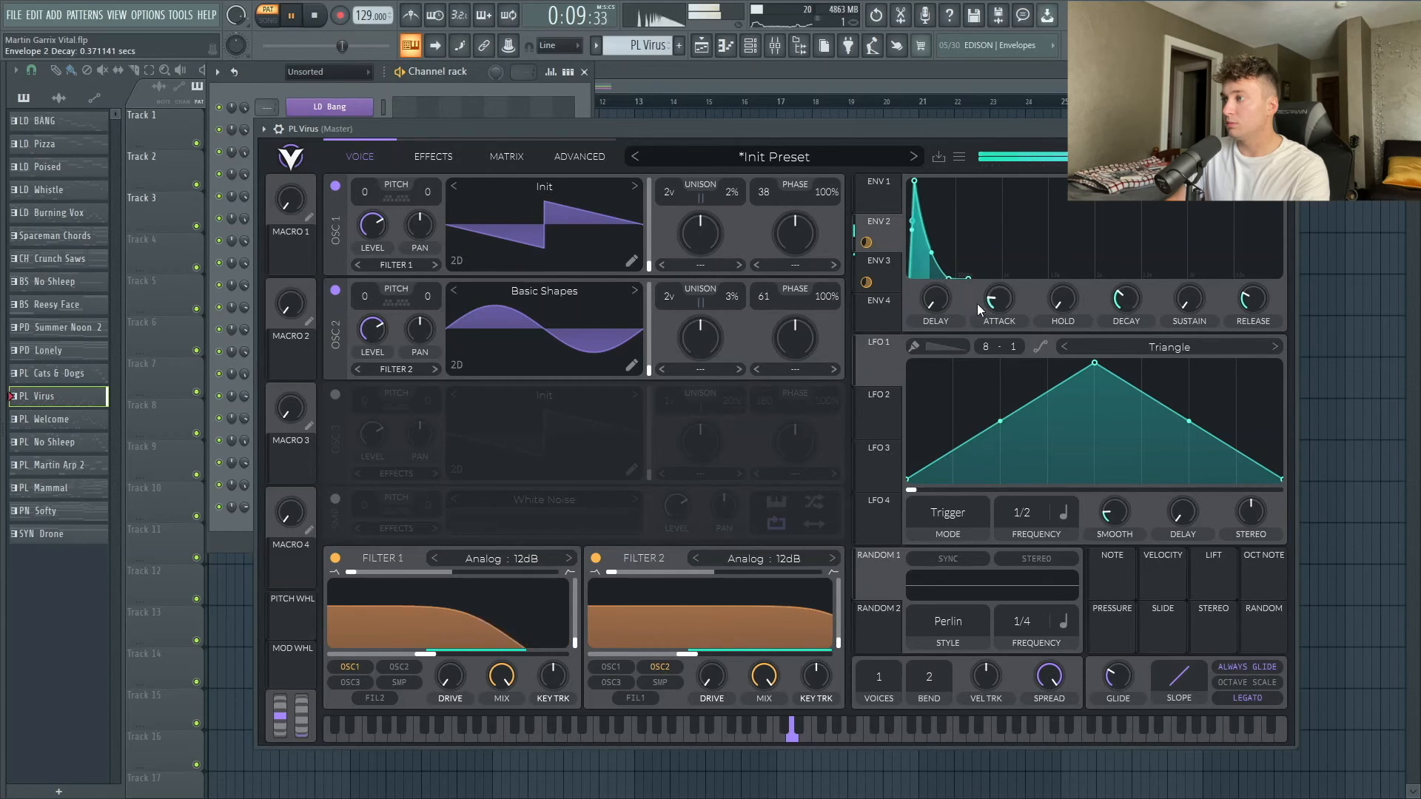
{"action": "key", "text": "space"}
Shape Envelope 3 with a short decay, about 0.21 sustain and 0.86 s release, and check it during playback.
{"action": "left_click", "coordinate": [875, 268]}
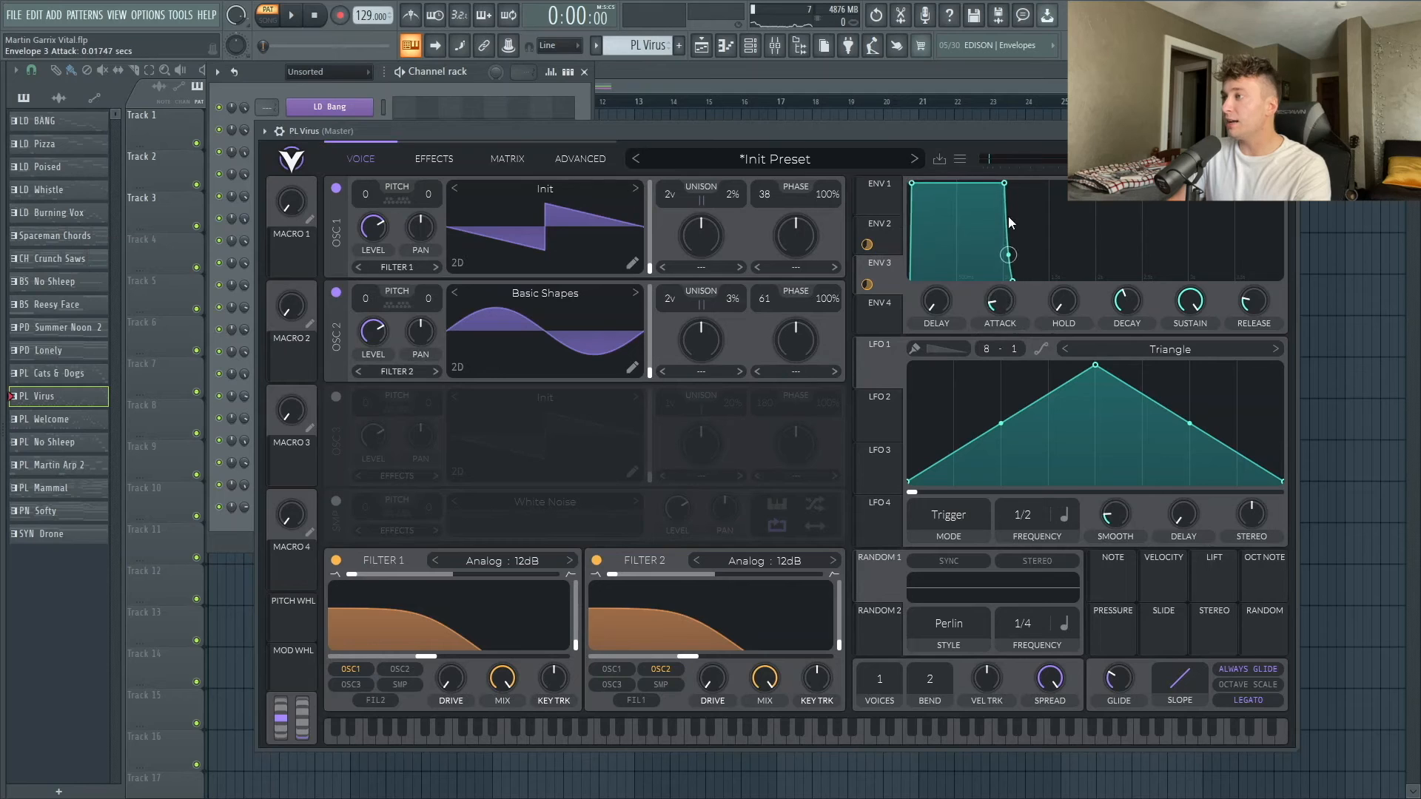
{"action": "left_click_drag", "start_coordinate": [1002, 183], "coordinate": [984, 264]}
{"action": "left_click_drag", "start_coordinate": [1252, 301], "coordinate": [1251, 273]}
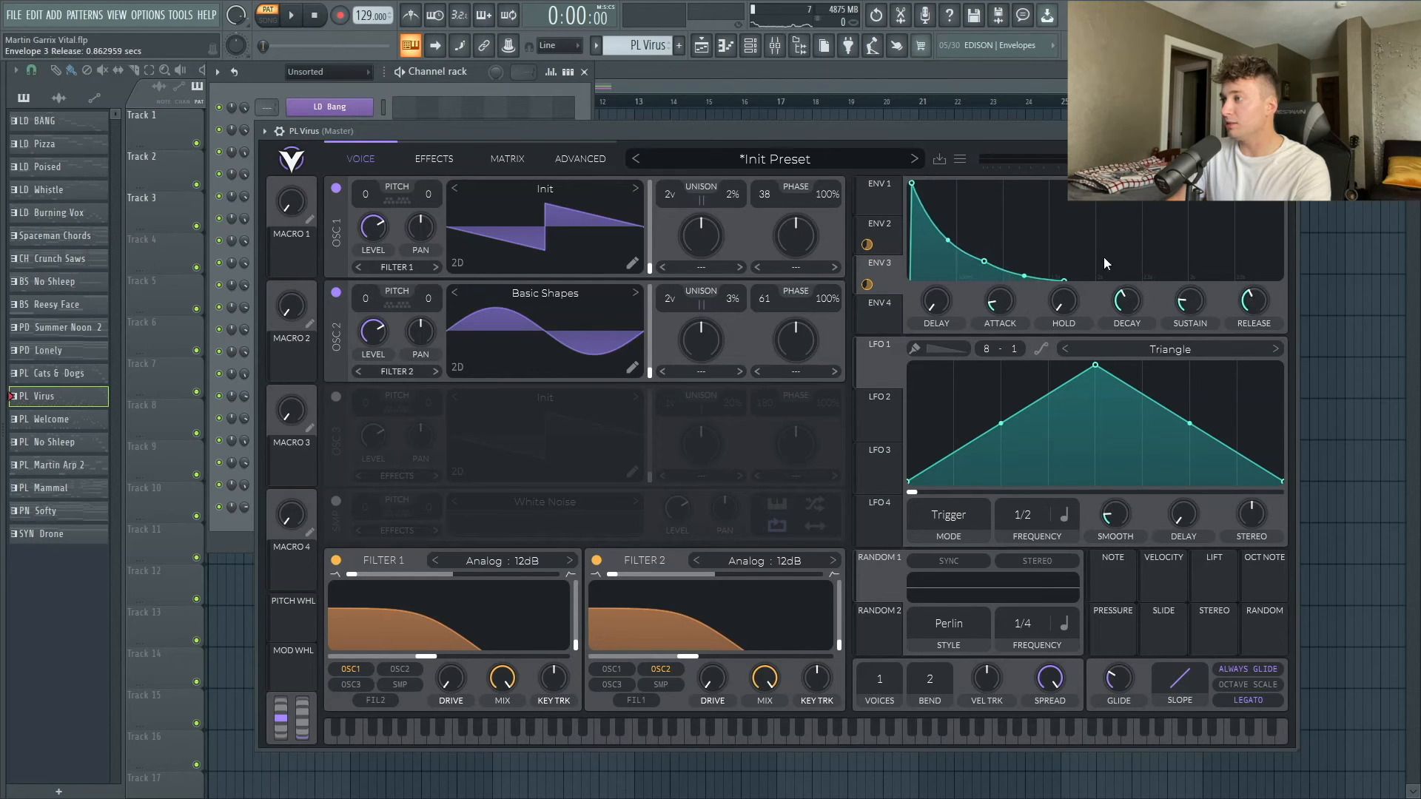
{"action": "left_click_drag", "start_coordinate": [977, 130], "coordinate": [974, 134]}
{"action": "key", "text": "space"}
{"action": "left_click_drag", "start_coordinate": [981, 265], "coordinate": [933, 264]}
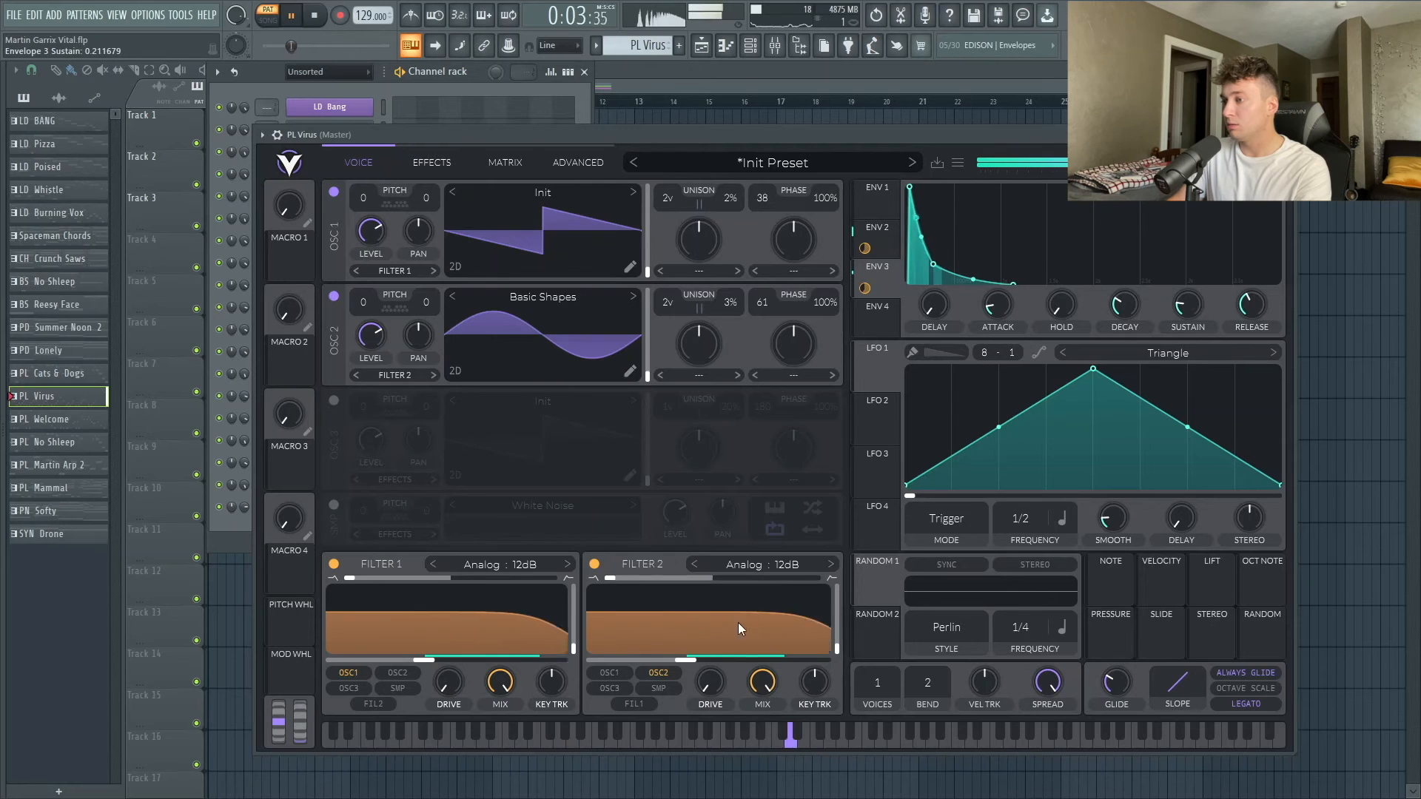
{"action": "key", "text": "space"}
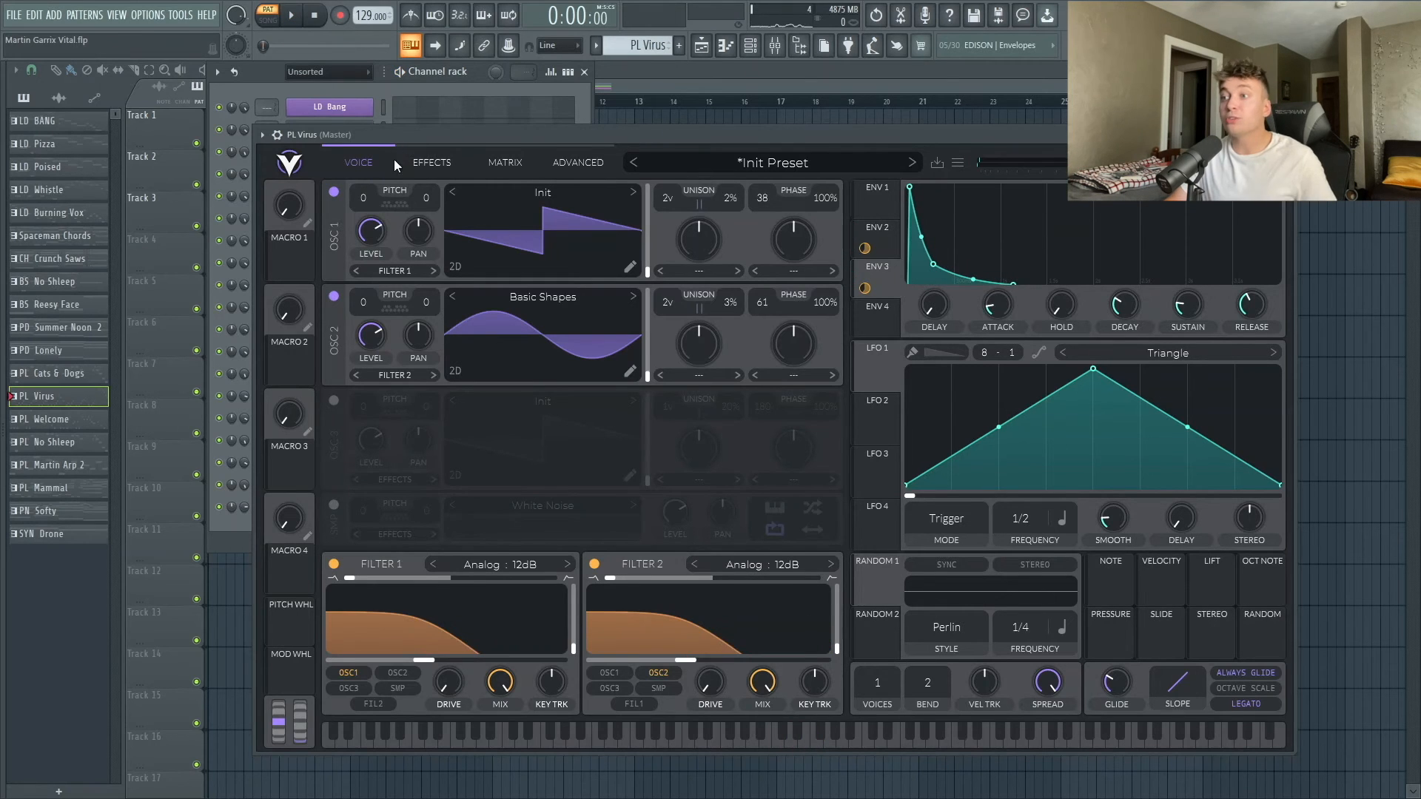
Route oscillators 1 and 2 to Filter 1+2 and audition the pattern.
{"action": "left_click", "coordinate": [410, 271]}
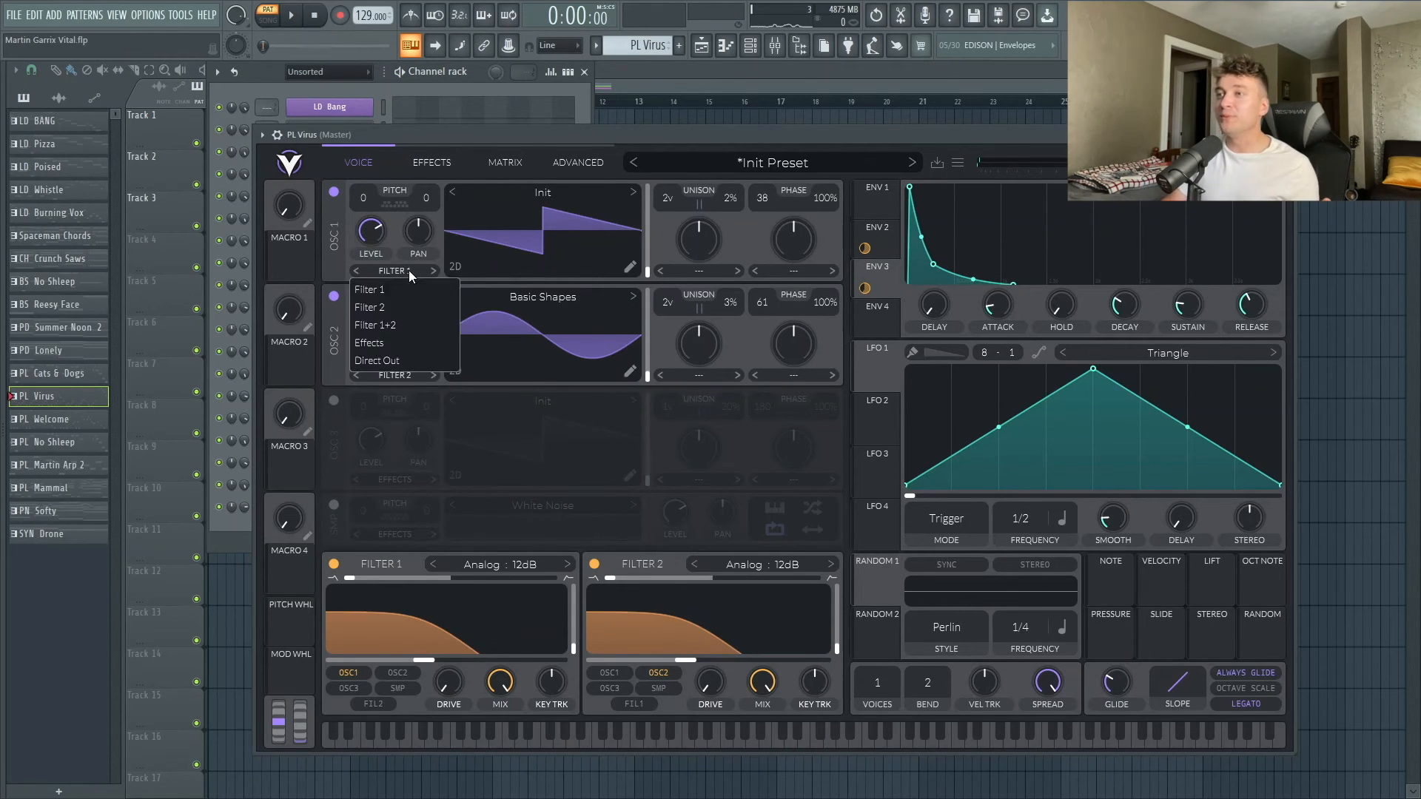
{"action": "left_click", "coordinate": [398, 324]}
{"action": "left_click", "coordinate": [390, 377]}
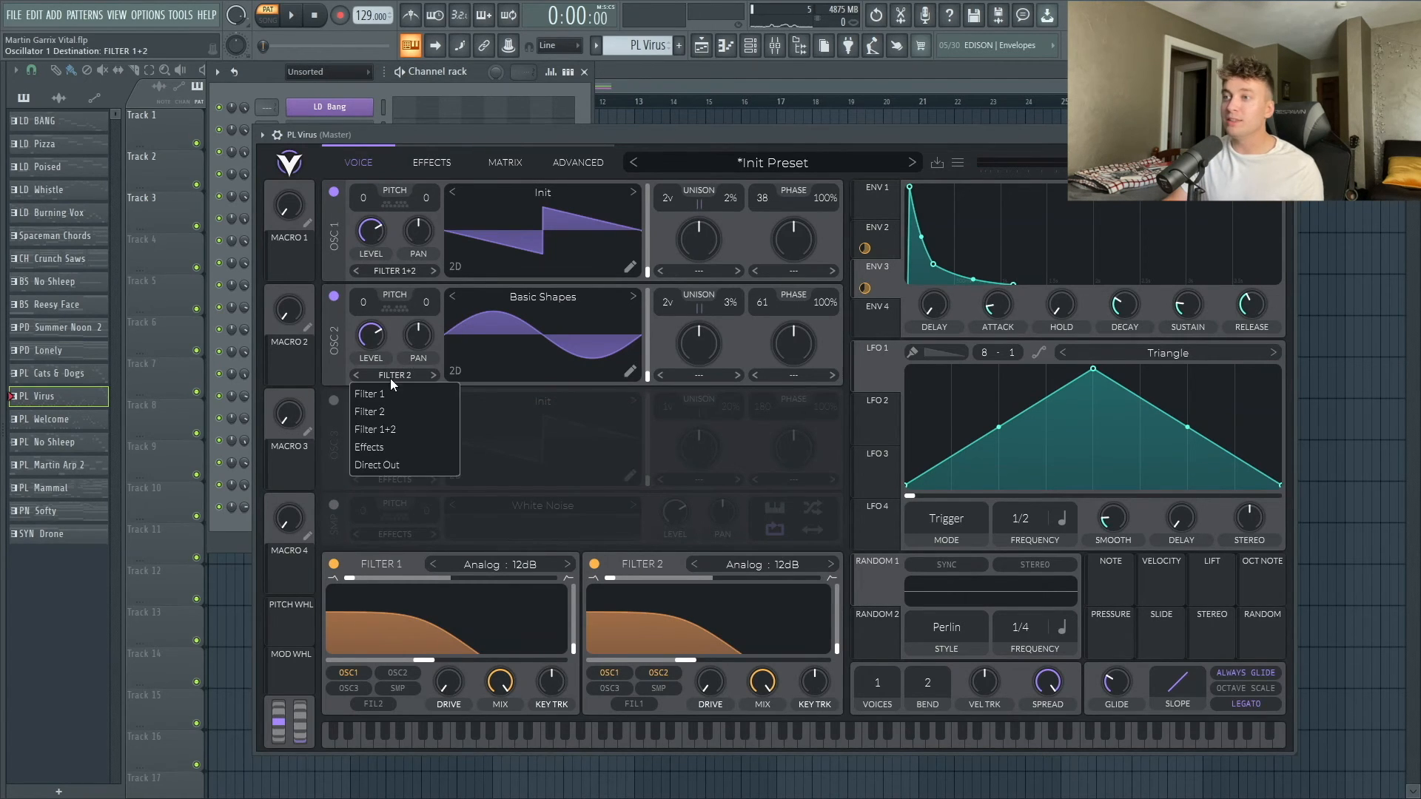
{"action": "left_click", "coordinate": [405, 430]}
{"action": "left_click_drag", "start_coordinate": [410, 140], "coordinate": [416, 128]}
{"action": "key", "text": "space"}
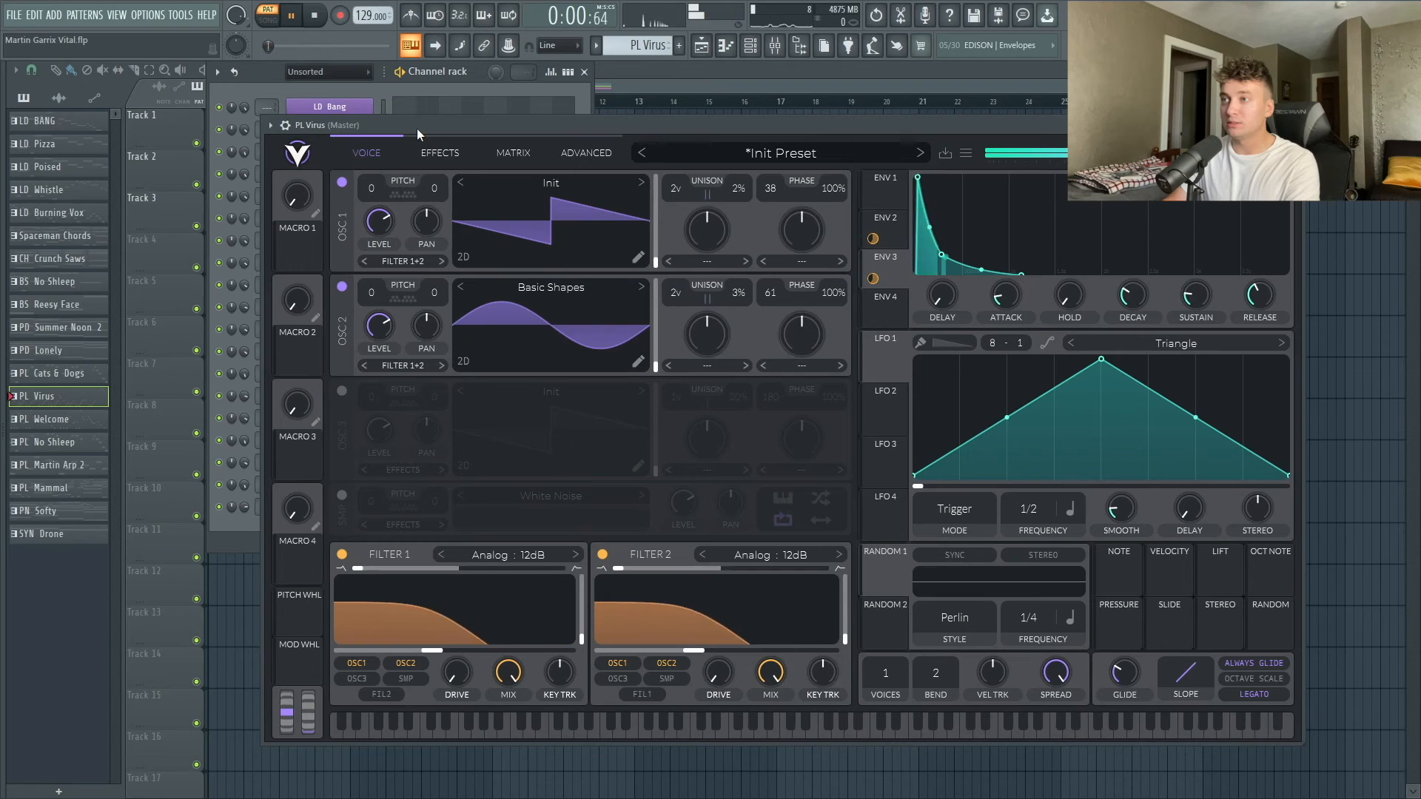
{"action": "key", "text": "space"}
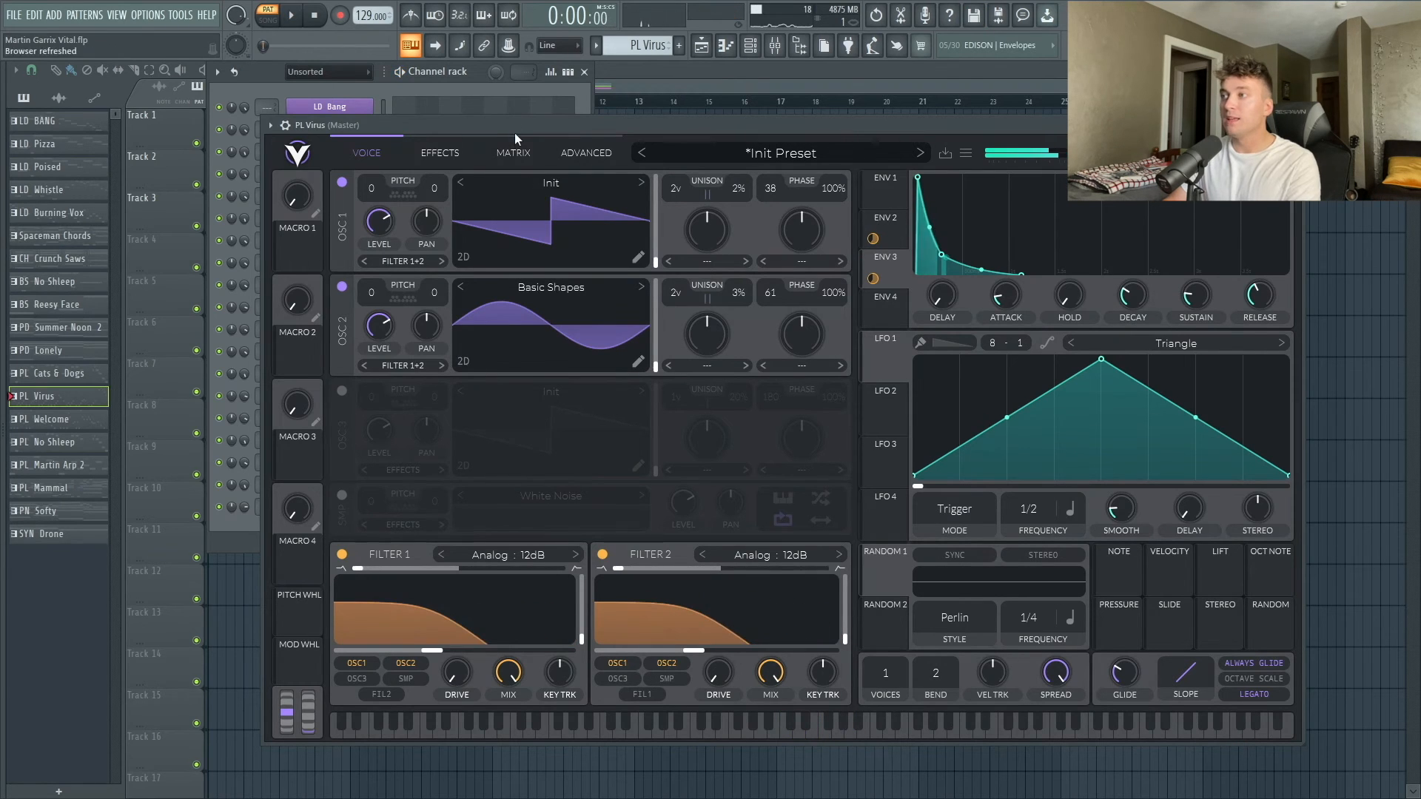
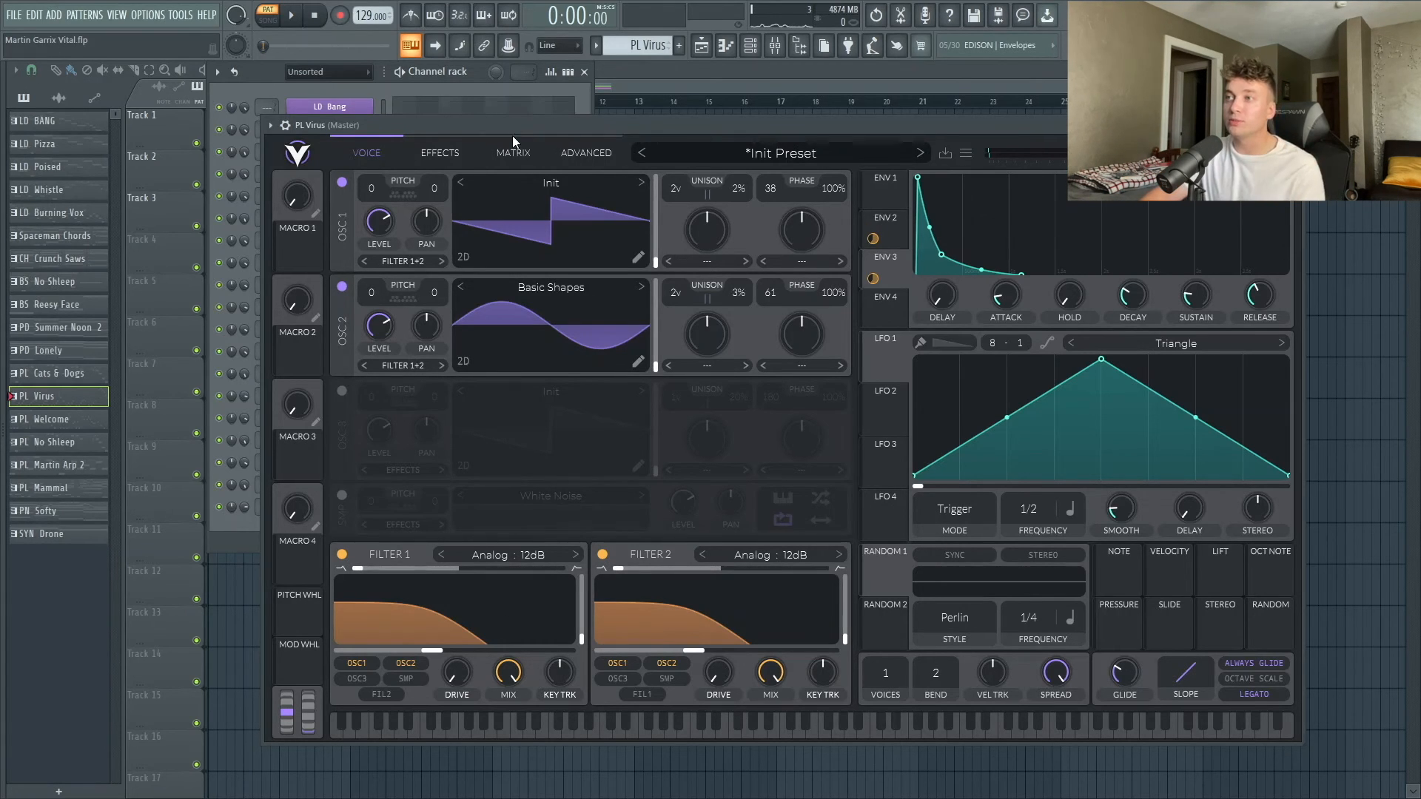
Transpose both oscillators to 12 semitones, and during playback set Envelope 3's attack to about 0.047 s with a longer release.
{"action": "left_click_drag", "start_coordinate": [512, 129], "coordinate": [504, 116]}
{"action": "scroll", "coordinate": [370, 182], "scroll_direction": "up", "scroll_amount": 4}
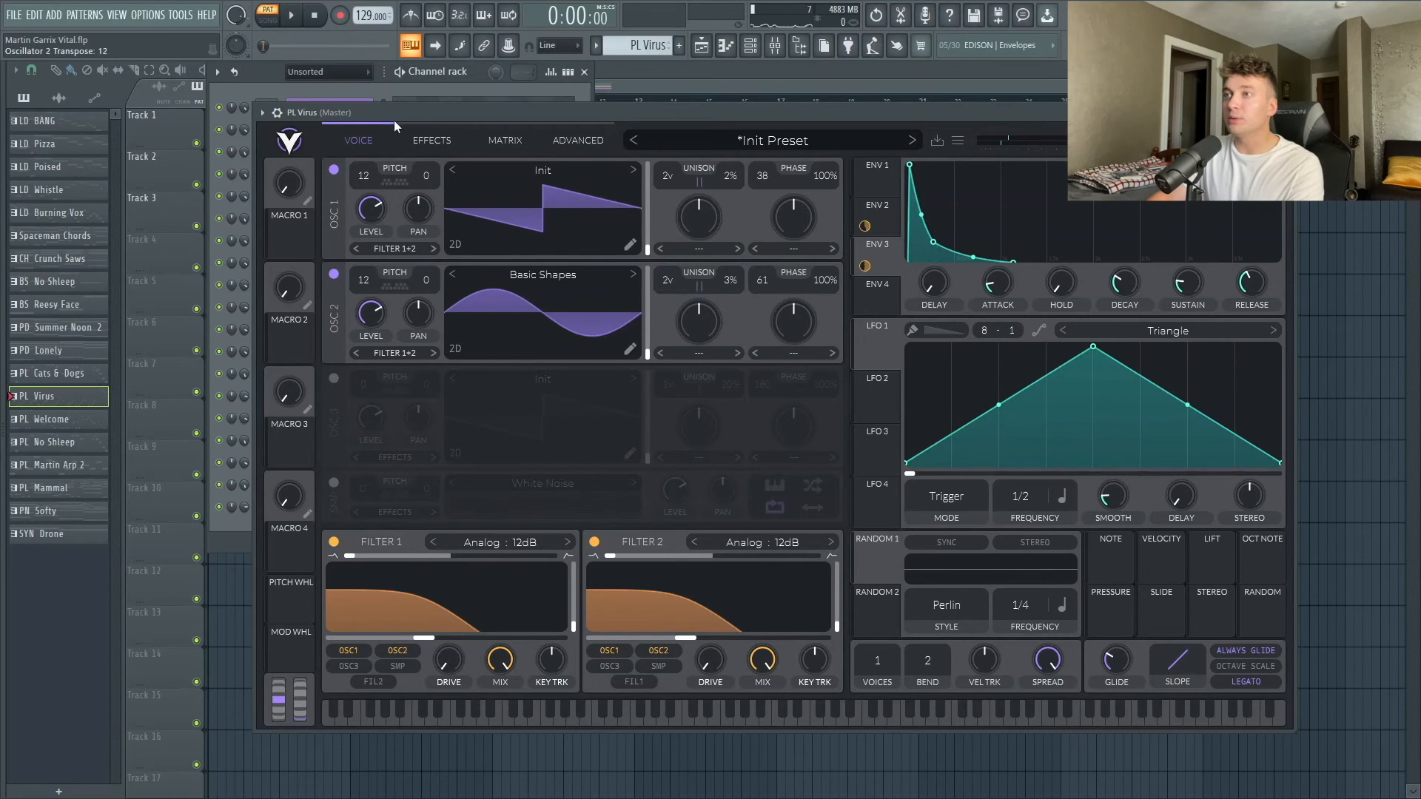
{"action": "key", "text": "space"}
{"action": "left_click_drag", "start_coordinate": [393, 115], "coordinate": [385, 126]}
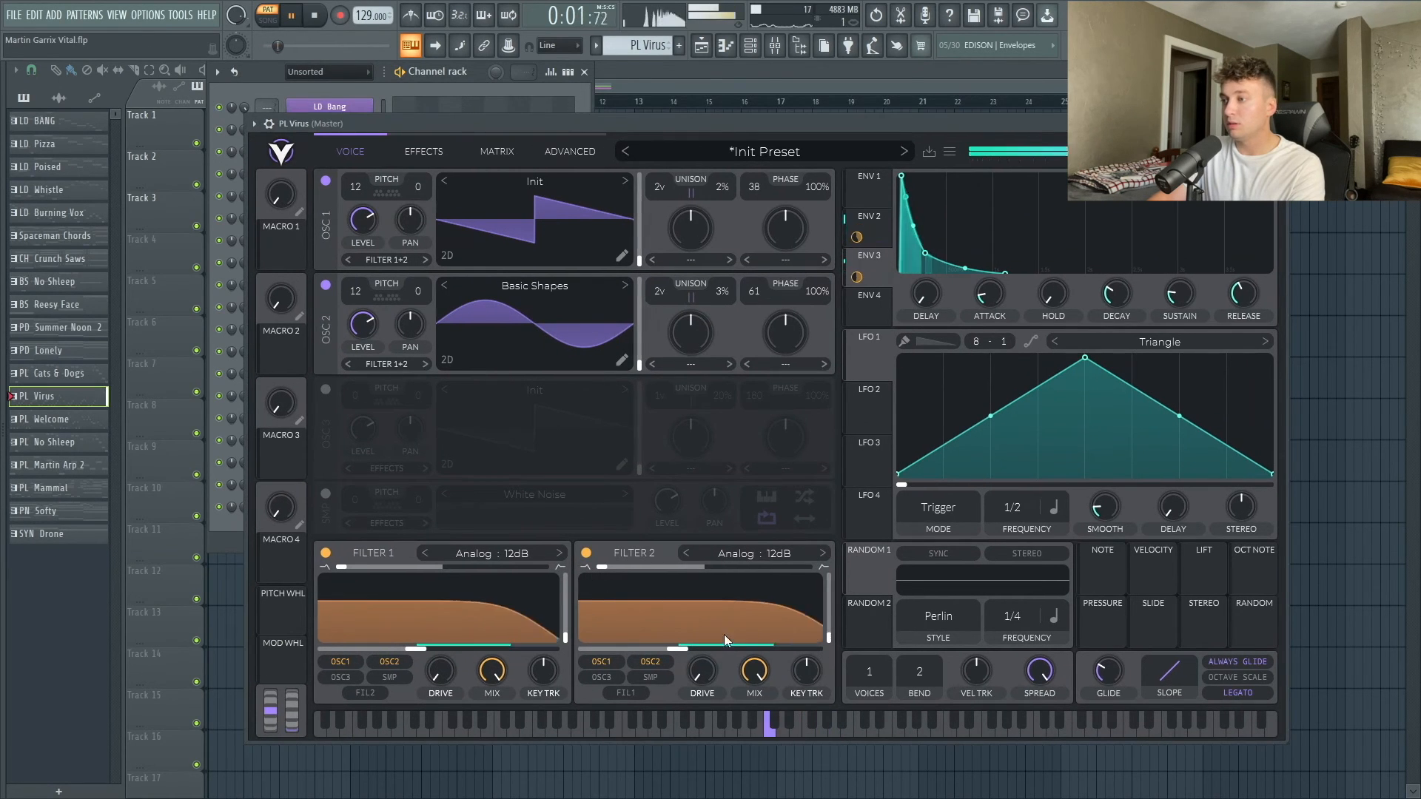
{"action": "left_click_drag", "start_coordinate": [901, 175], "coordinate": [903, 178]}
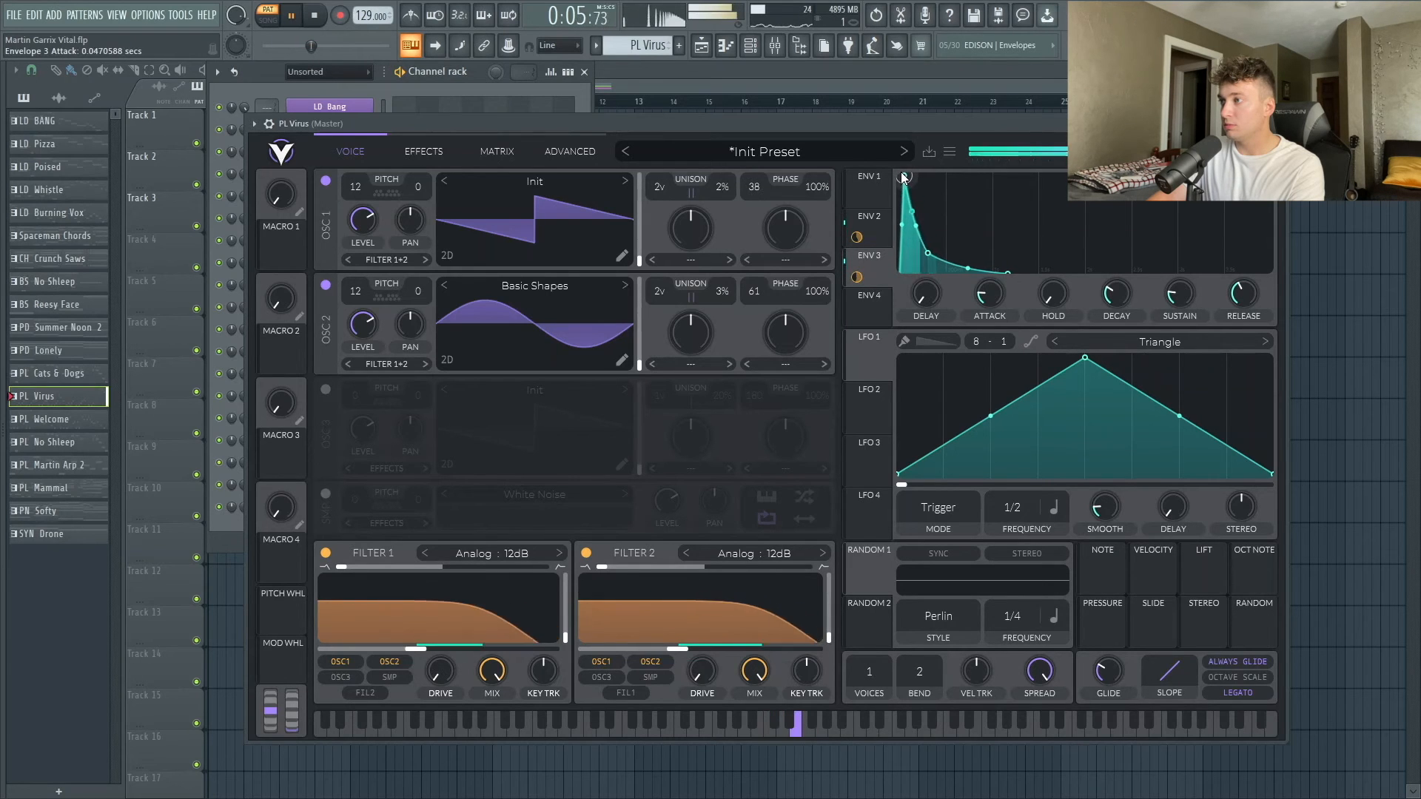
{"action": "key", "text": "space"}
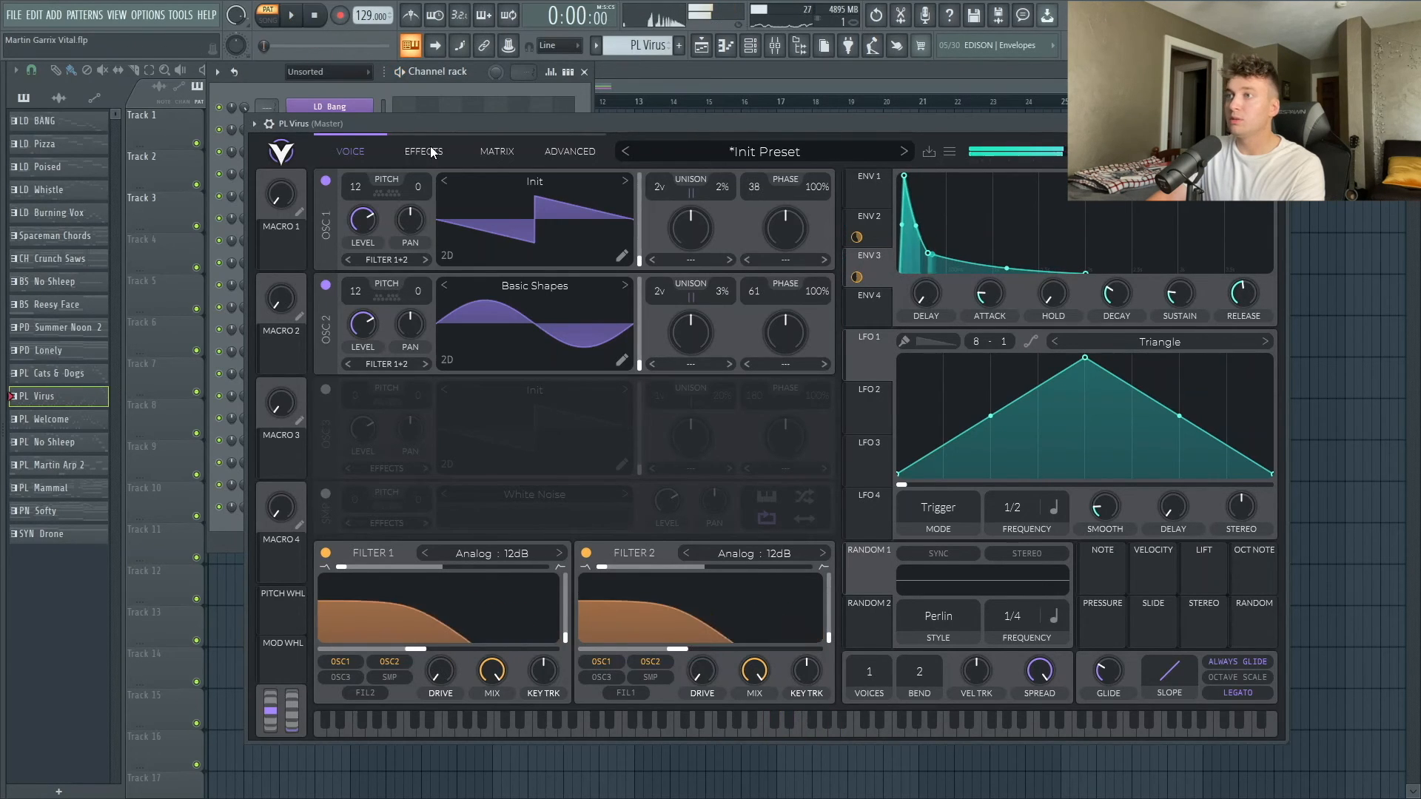
Enable the chorus with its mix at about 10.5% and the EQ with its low band in high-pass mode.
{"action": "left_click", "coordinate": [434, 153]}
{"action": "left_click", "coordinate": [325, 181]}
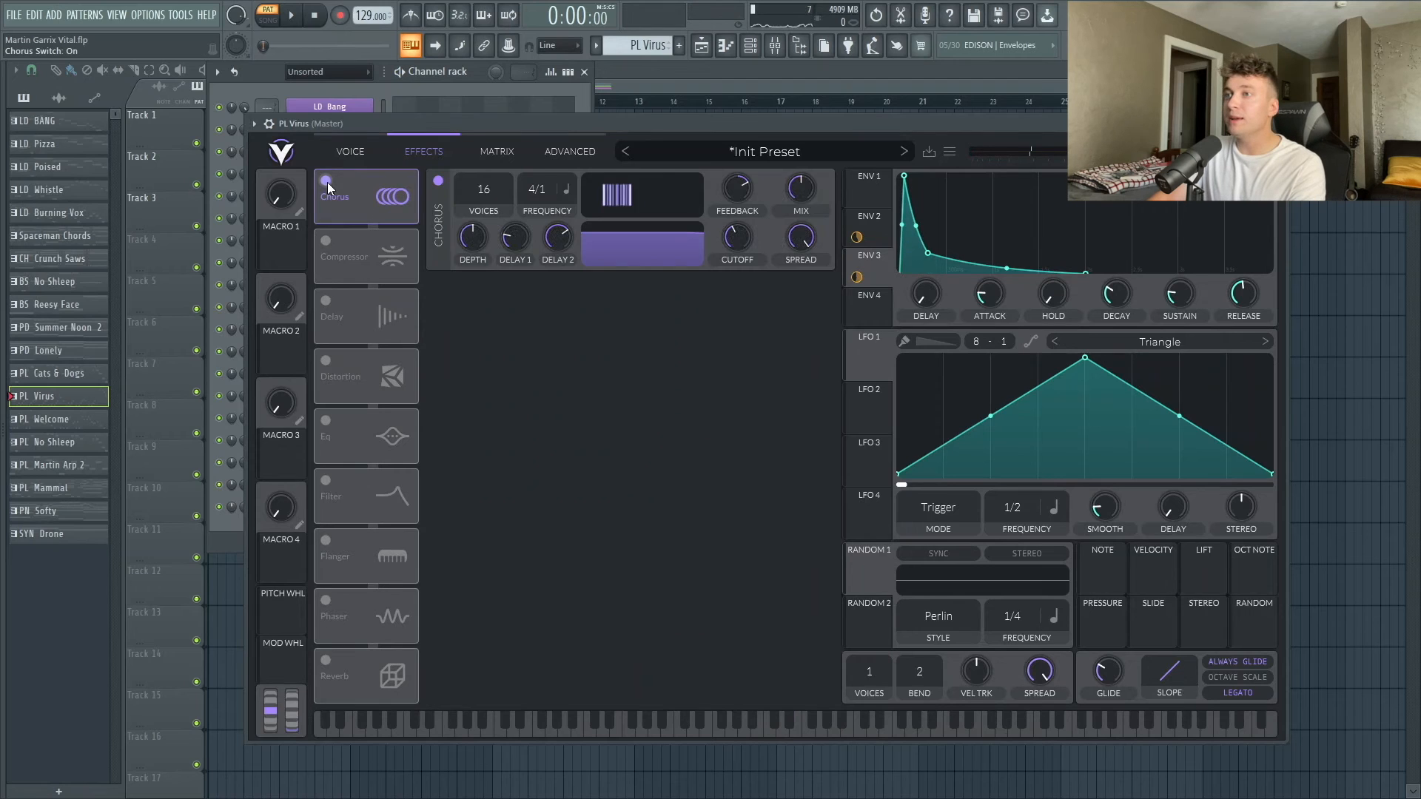
{"action": "left_click_drag", "start_coordinate": [815, 189], "coordinate": [798, 223]}
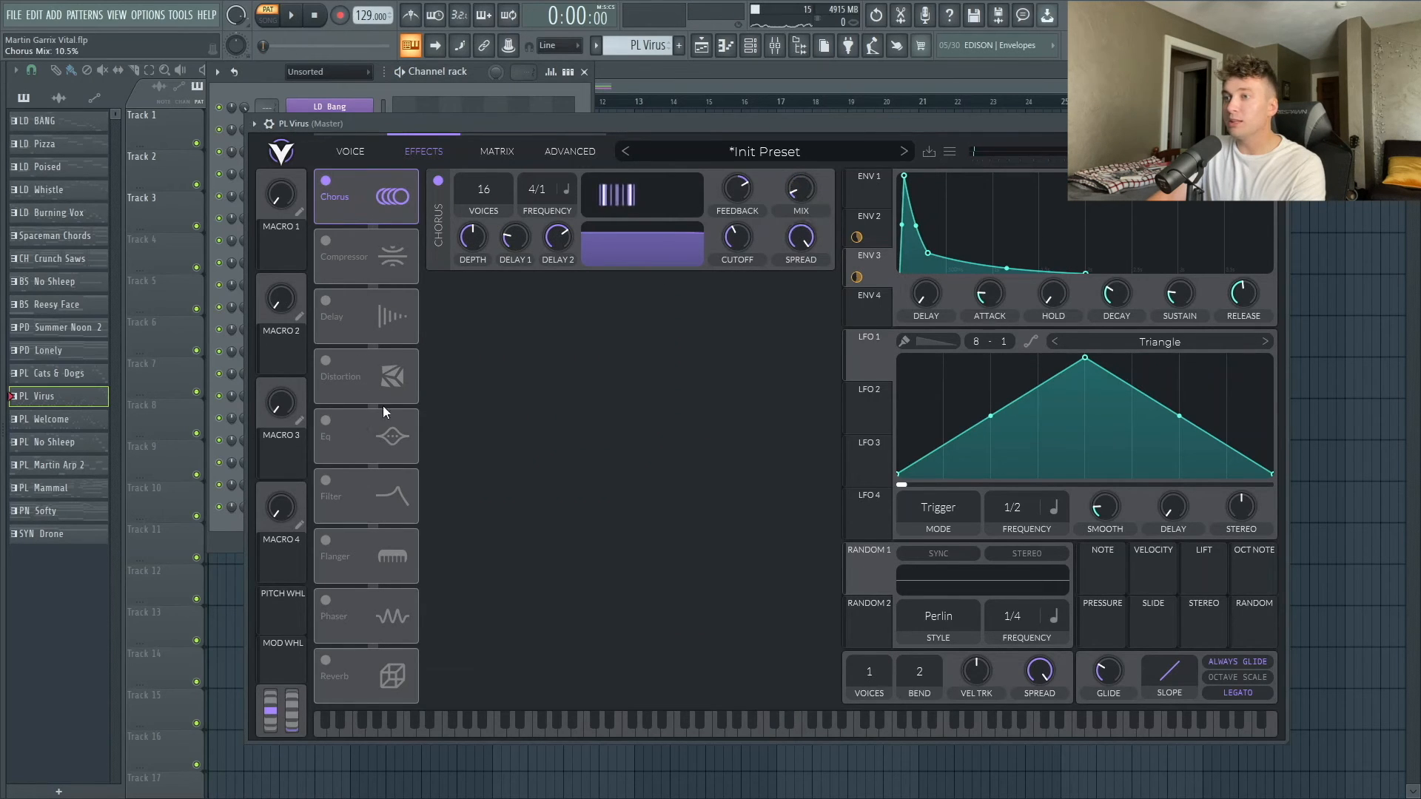
{"action": "left_click", "coordinate": [326, 421]}
{"action": "left_click", "coordinate": [488, 286]}
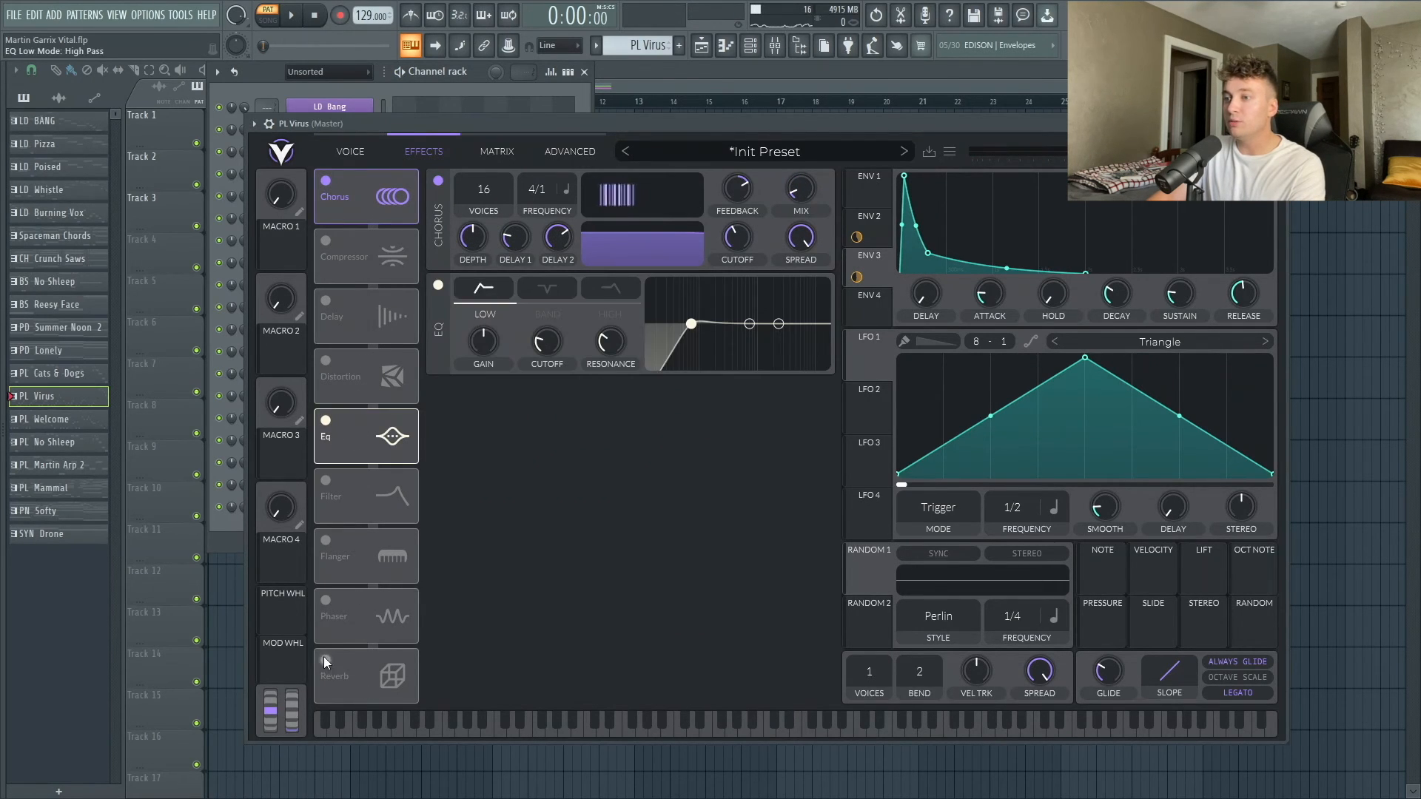
Enable the reverb and, during playback, raise its mix and set its decay time to about 0.85 s.
{"action": "left_click", "coordinate": [325, 659]}
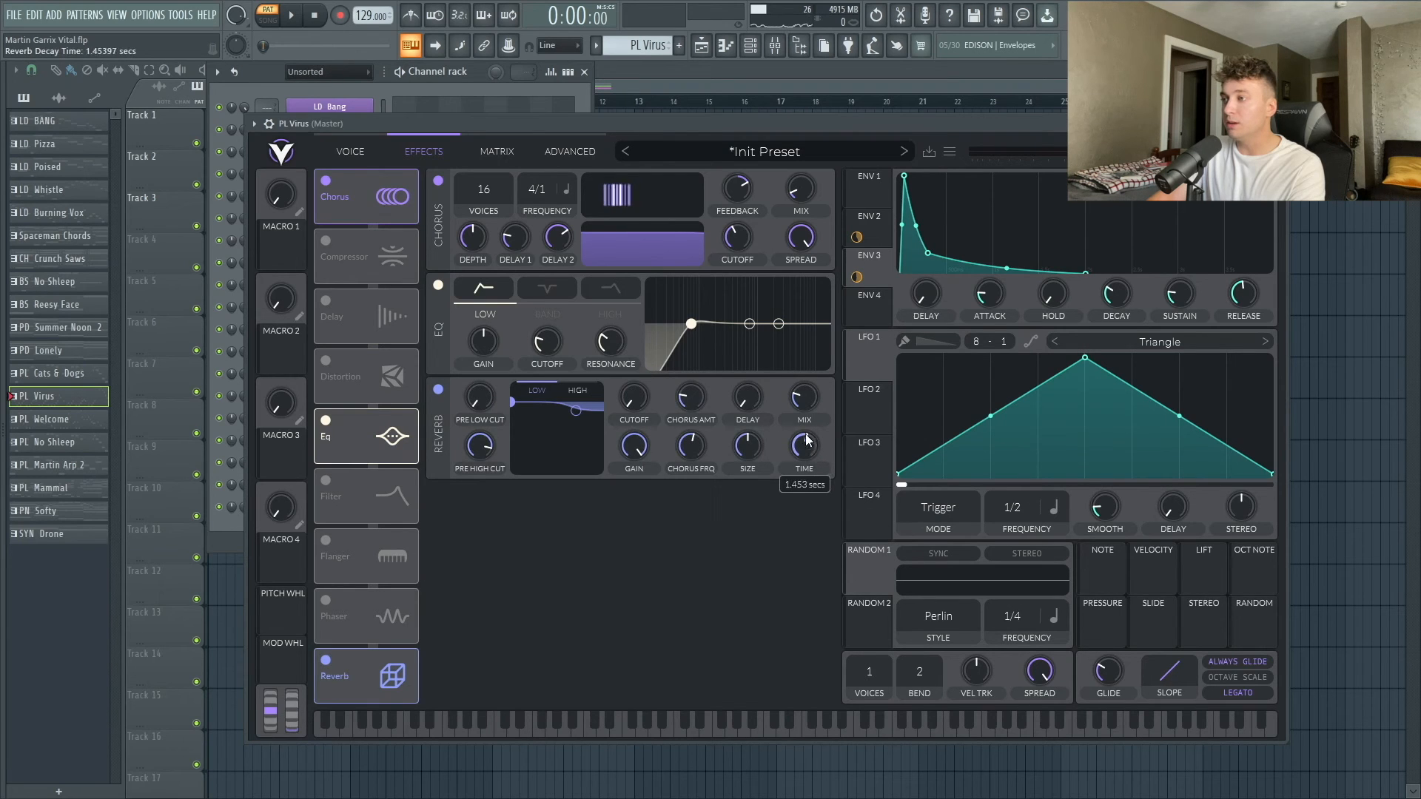
{"action": "key", "text": "space"}
{"action": "left_click_drag", "start_coordinate": [685, 119], "coordinate": [700, 124]}
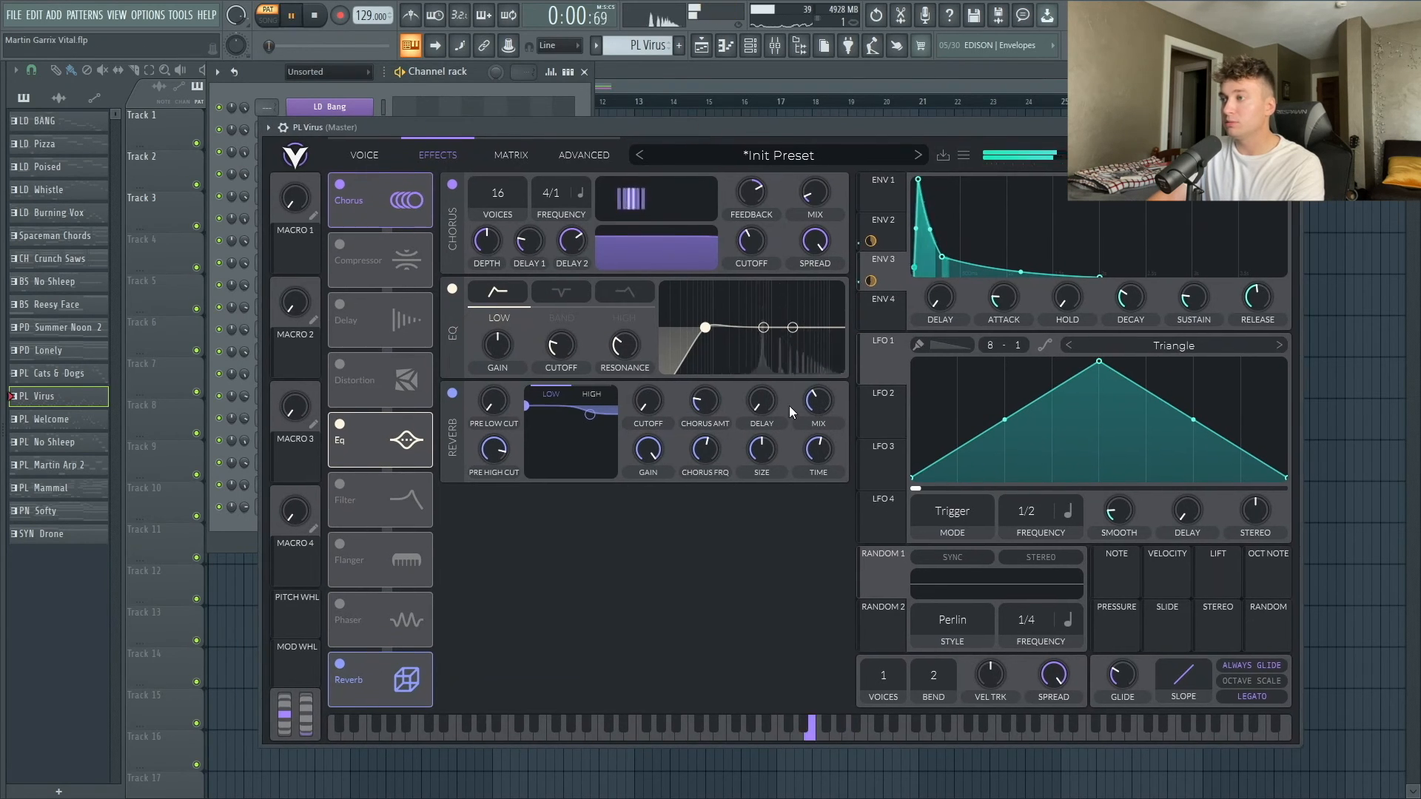
{"action": "left_click_drag", "start_coordinate": [817, 448], "coordinate": [807, 452]}
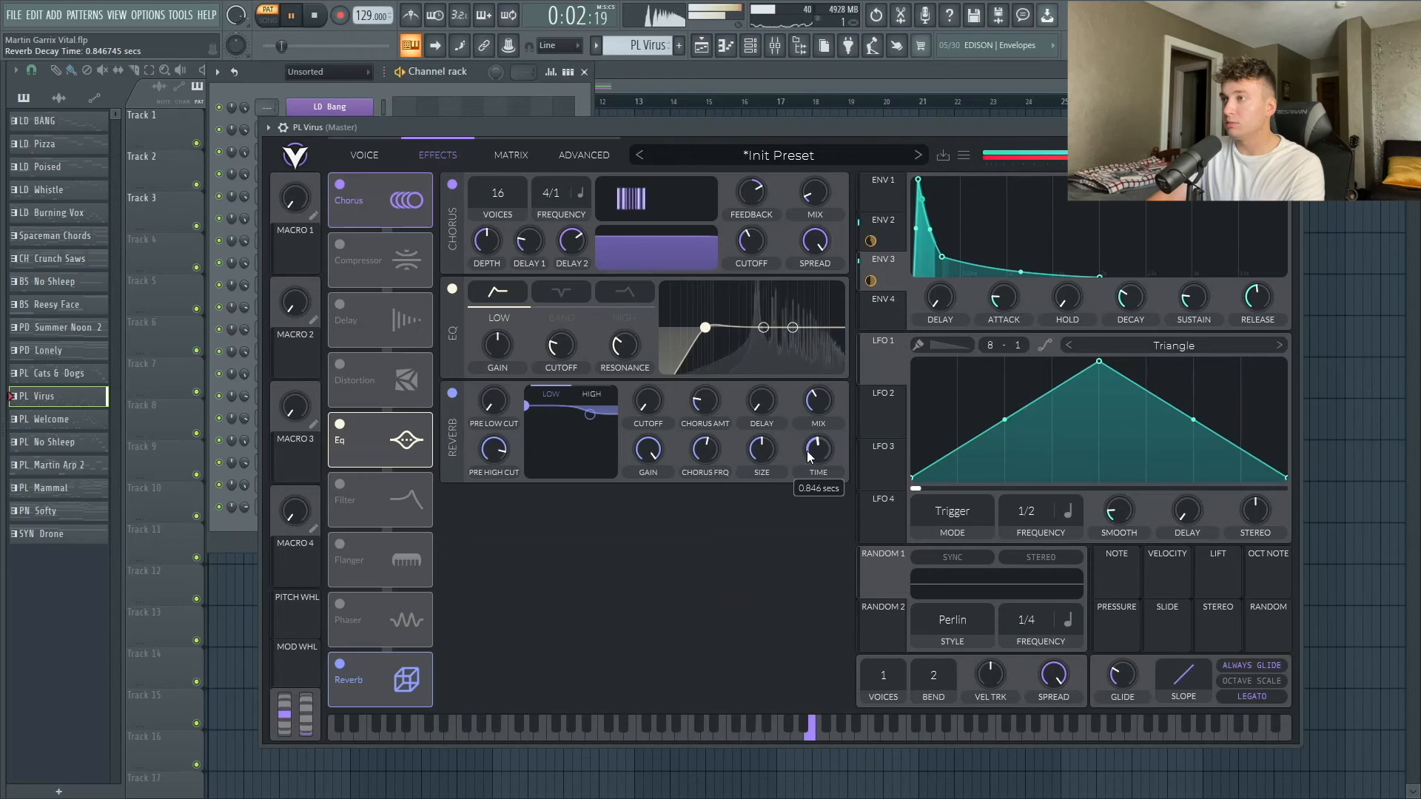
{"action": "left_click_drag", "start_coordinate": [1102, 157], "coordinate": [1092, 156]}
{"action": "left_click", "coordinate": [379, 161]}
{"action": "key", "text": "space"}
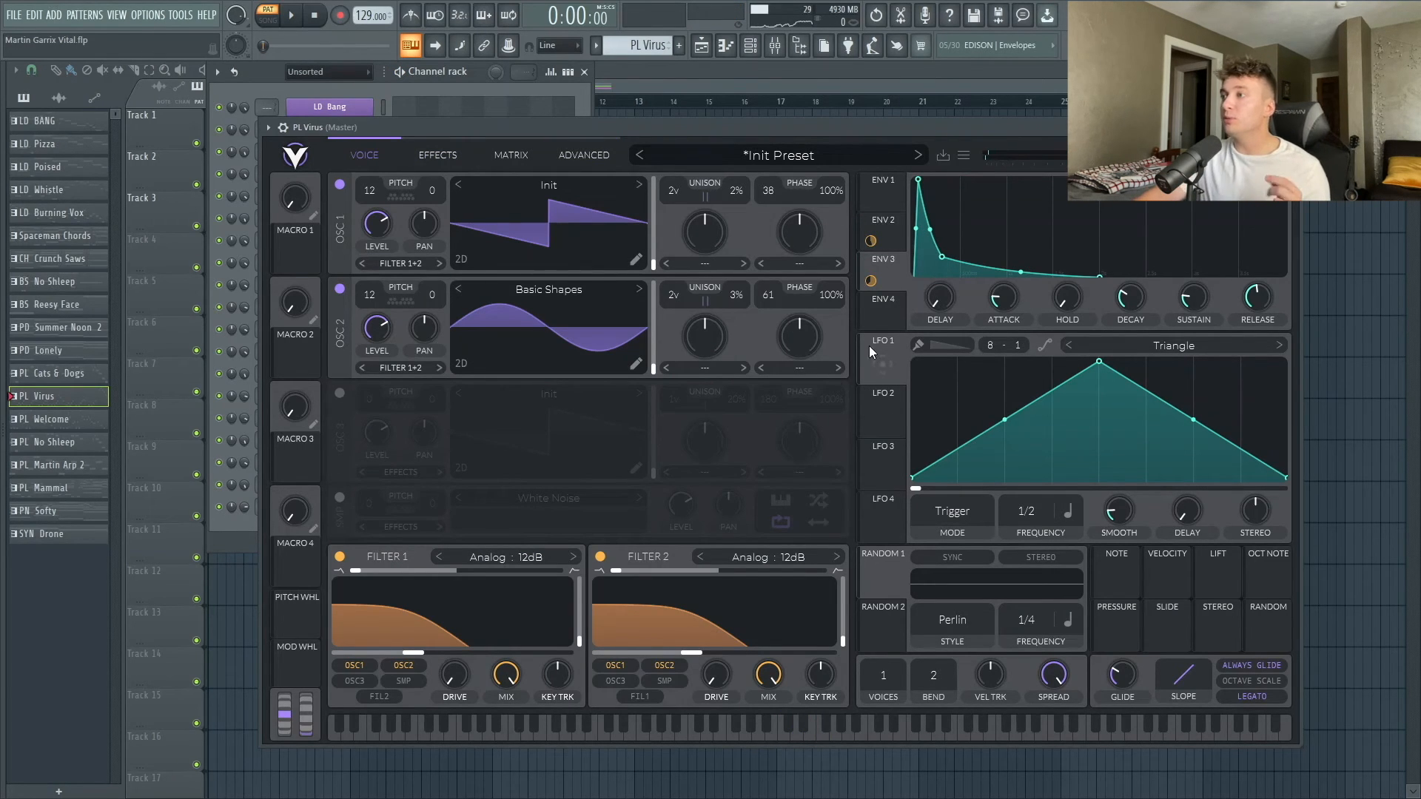
Switch LFO 1's frequency to seconds and set it to about 0.048 s.
{"action": "left_click", "coordinate": [584, 155]}
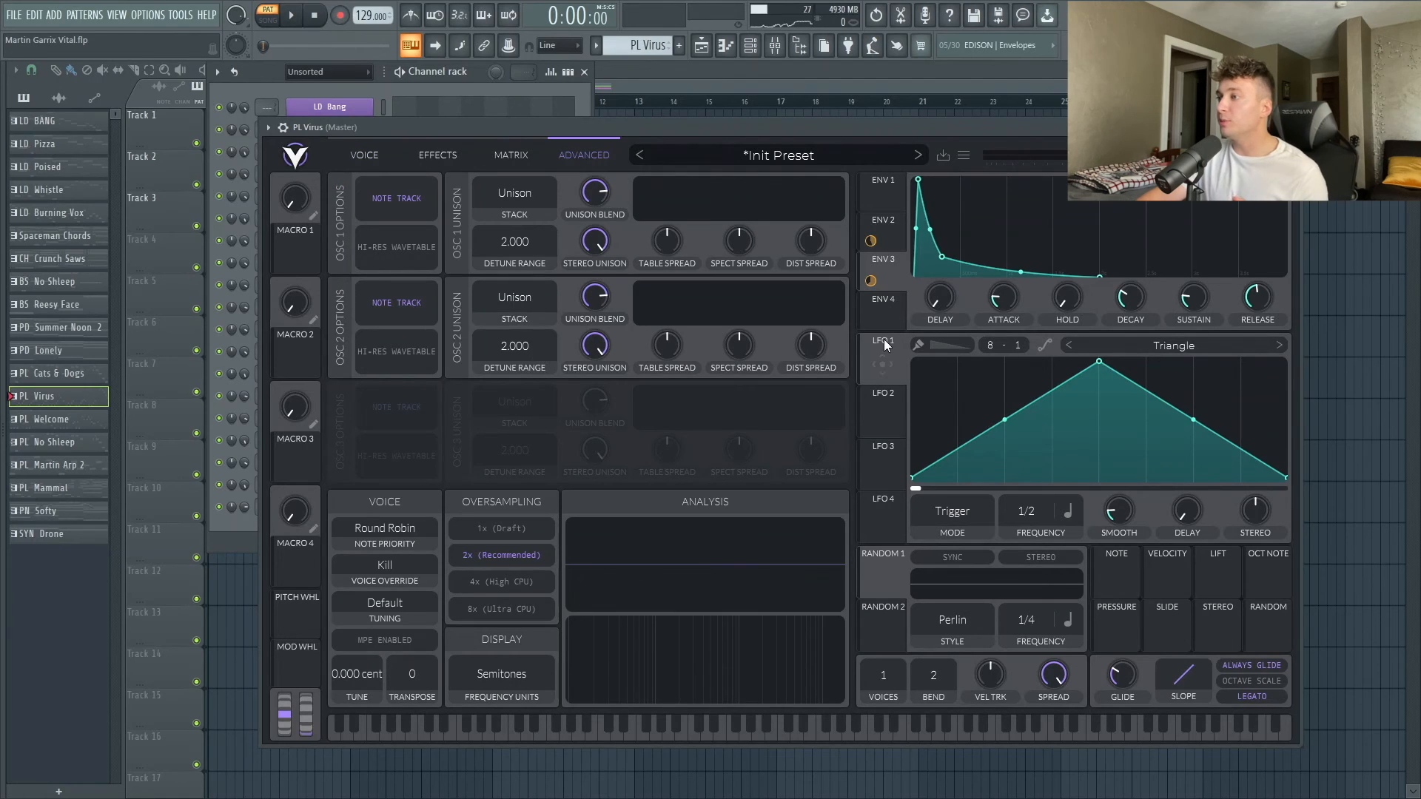
{"action": "left_click", "coordinate": [1068, 511]}
{"action": "left_click", "coordinate": [1077, 542]}
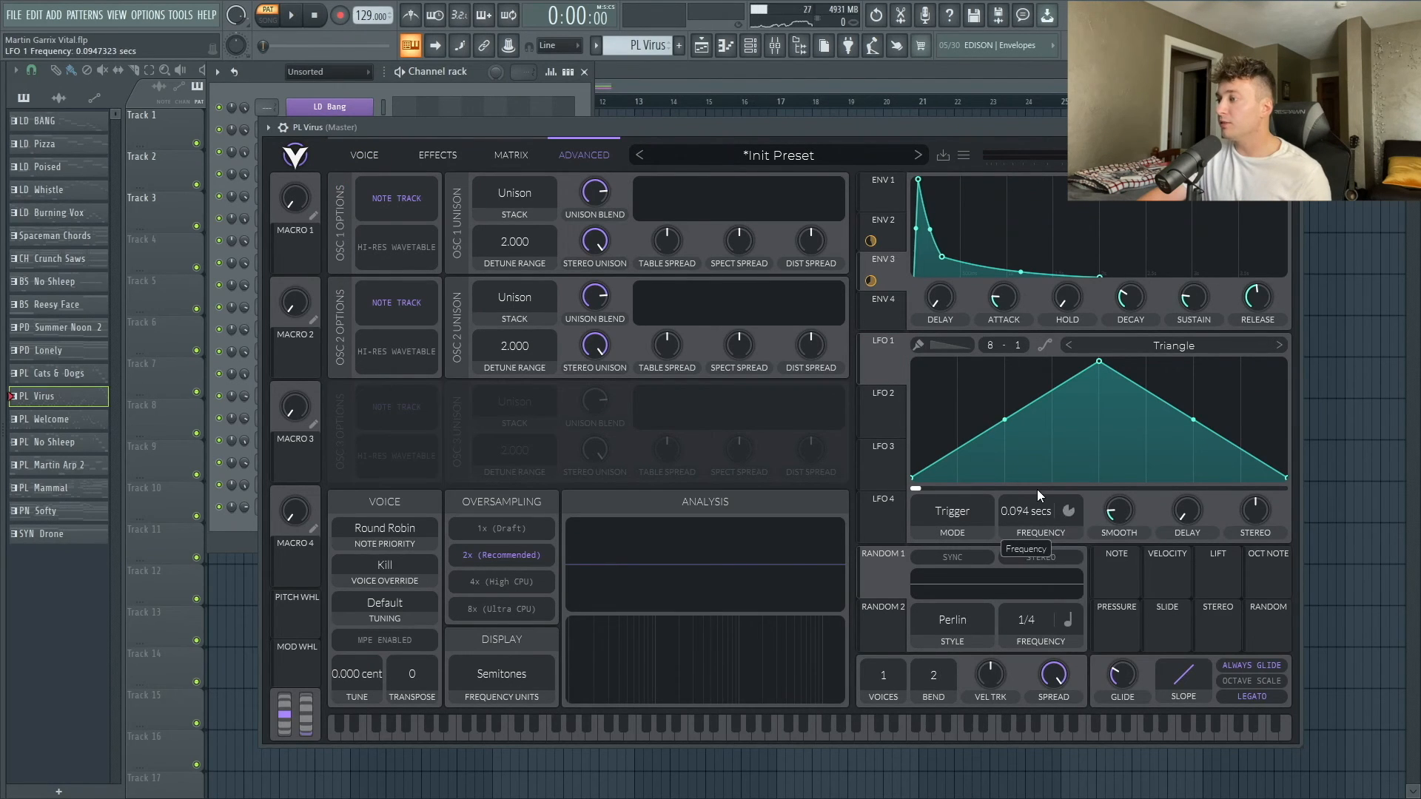
{"action": "left_click_drag", "start_coordinate": [1037, 490], "coordinate": [1037, 501]}
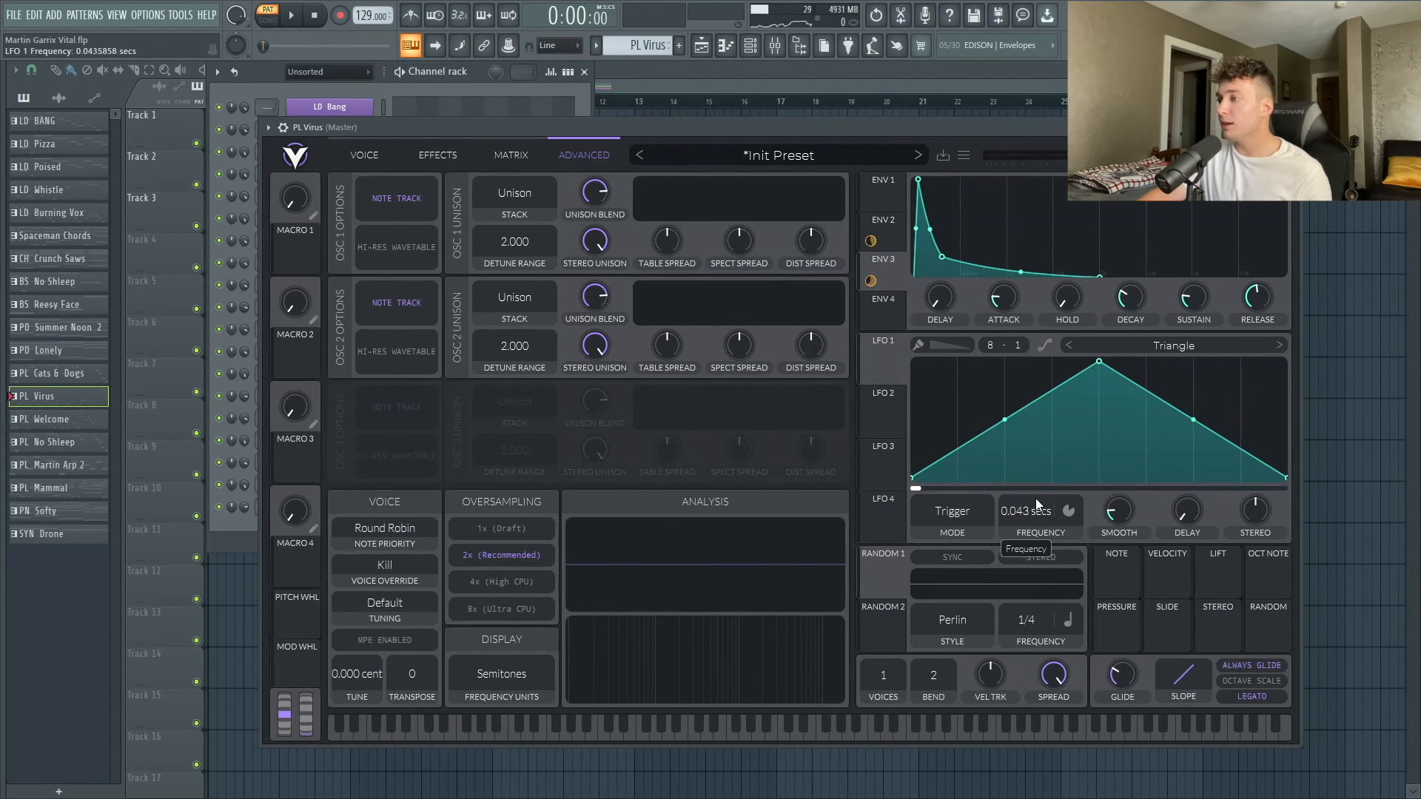
Modulate the global voice tune with LFO 1 and assign Macro 1 to that modulation's amount.
{"action": "left_click_drag", "start_coordinate": [884, 362], "coordinate": [359, 696]}
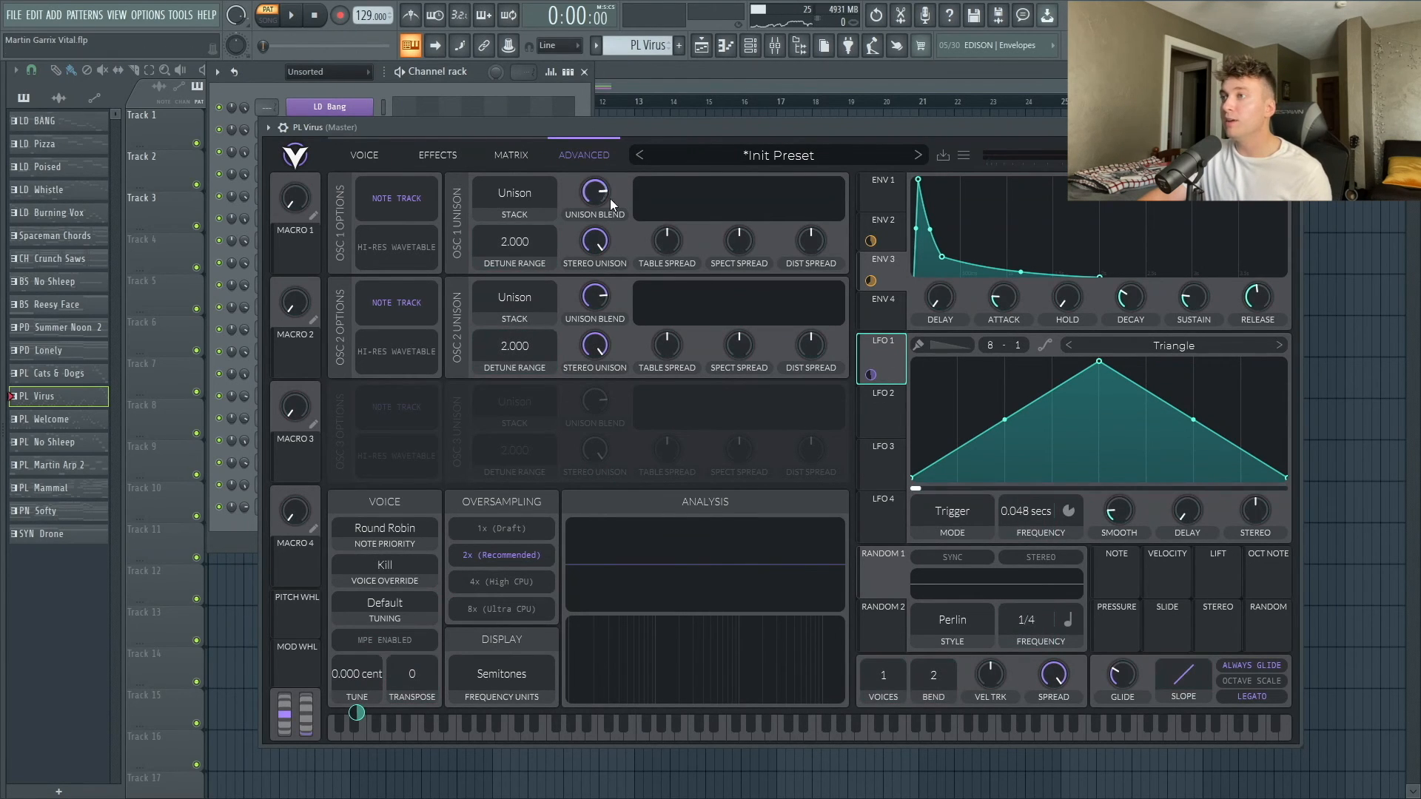
{"action": "right_click", "coordinate": [357, 714]}
{"action": "left_click", "coordinate": [397, 667]}
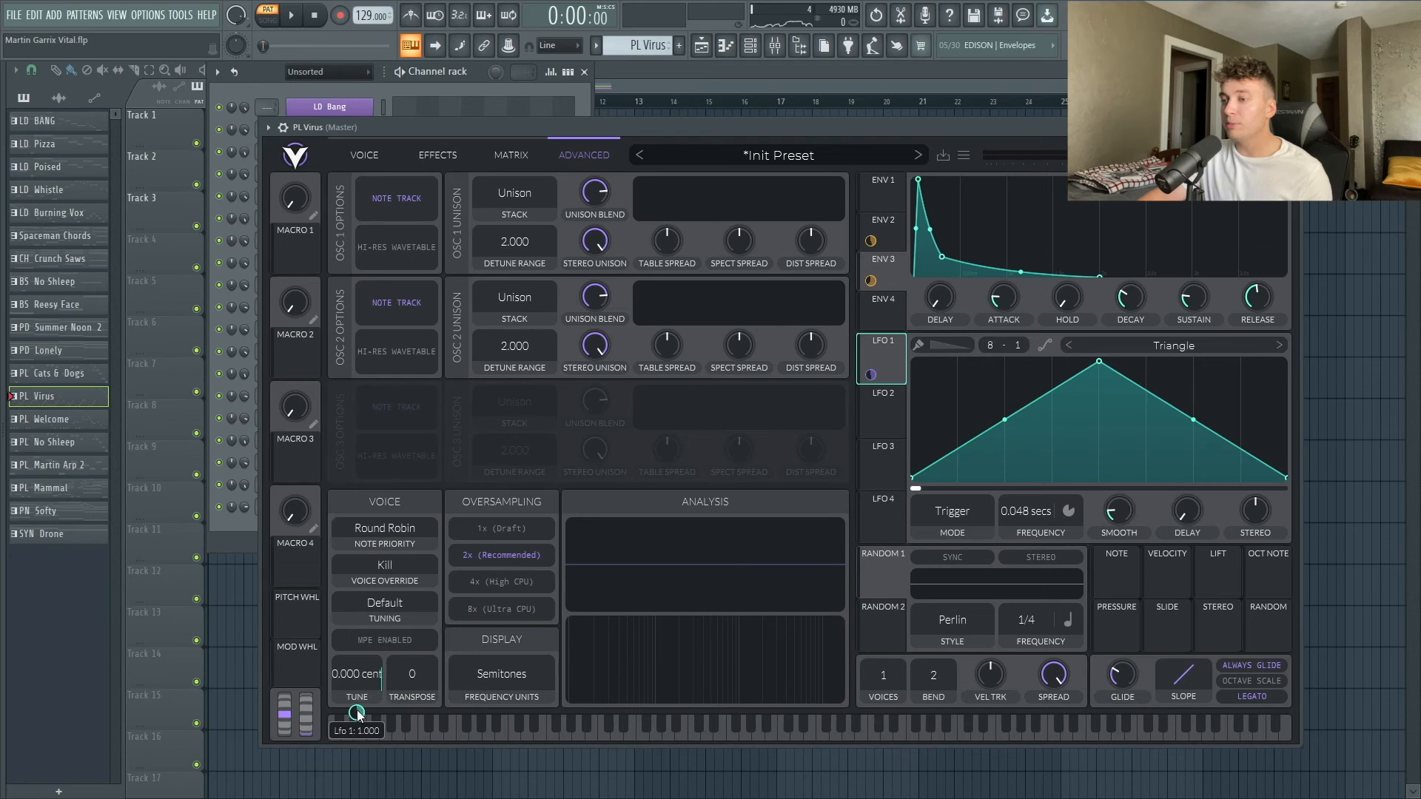
{"action": "left_click_drag", "start_coordinate": [297, 259], "coordinate": [339, 714]}
During playback, set Macro 1 to about 0.41 and LFO 1's frequency to about 0.09 s, and reduce the reverb.
{"action": "key", "text": "space"}
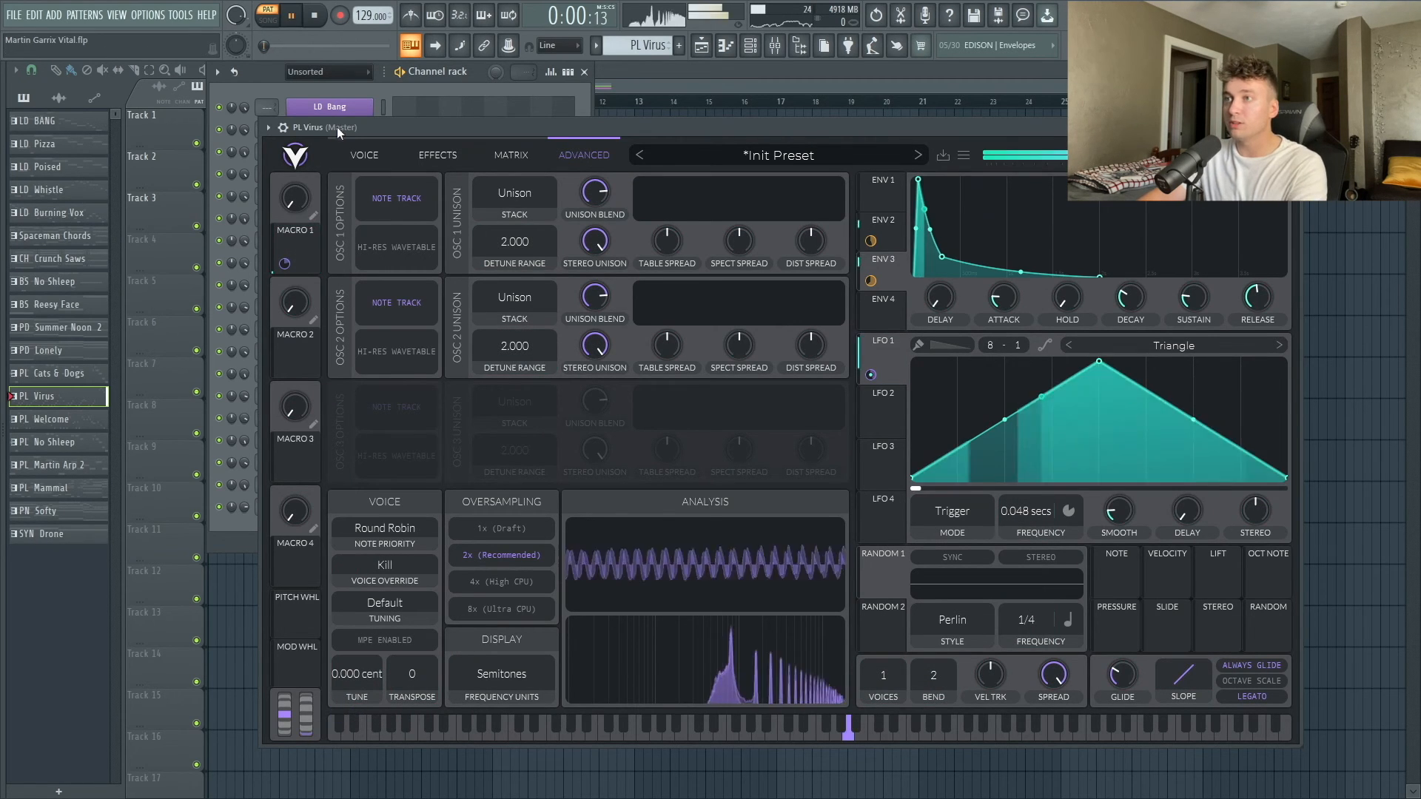
{"action": "left_click_drag", "start_coordinate": [294, 197], "coordinate": [295, 128]}
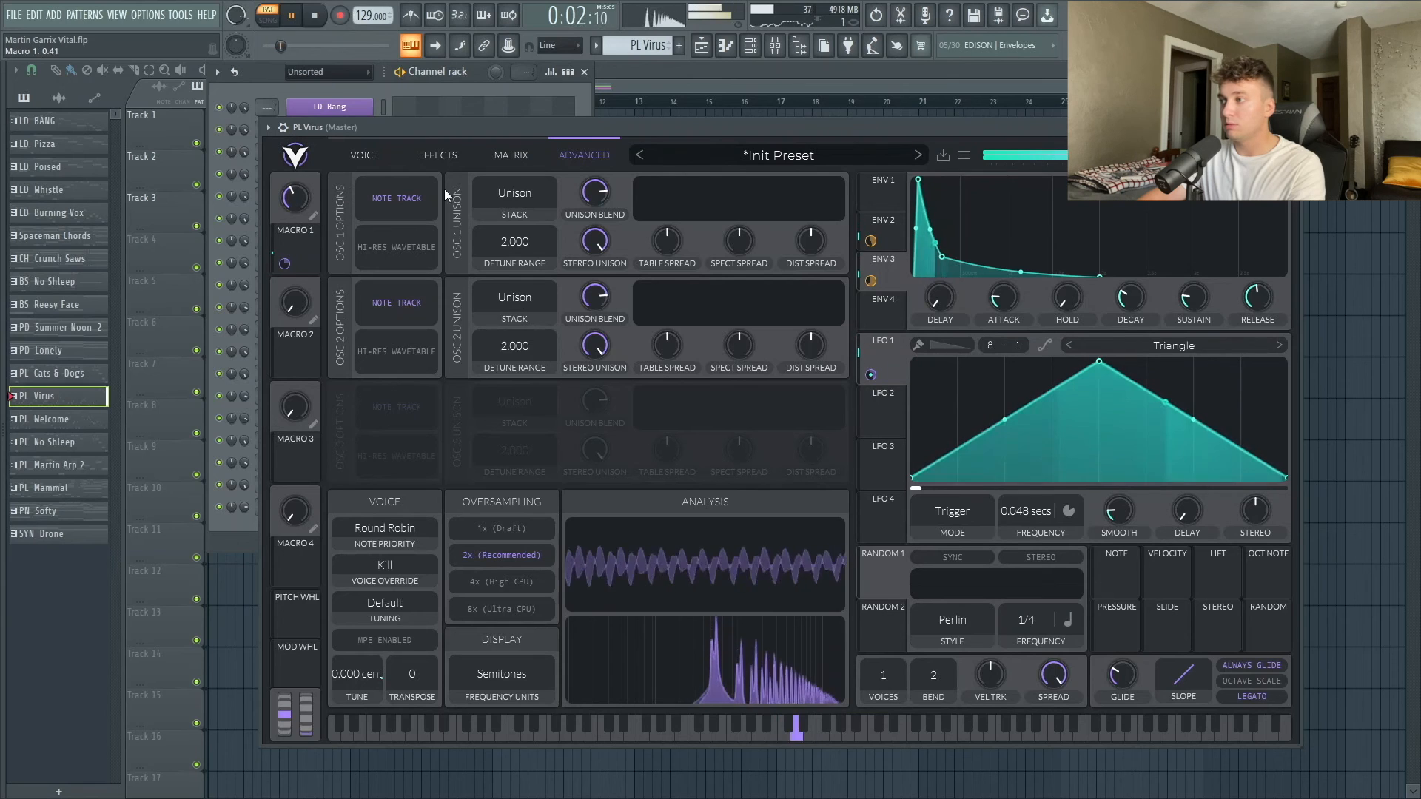
{"action": "left_click_drag", "start_coordinate": [1032, 517], "coordinate": [1032, 523]}
{"action": "left_click", "coordinate": [437, 155]}
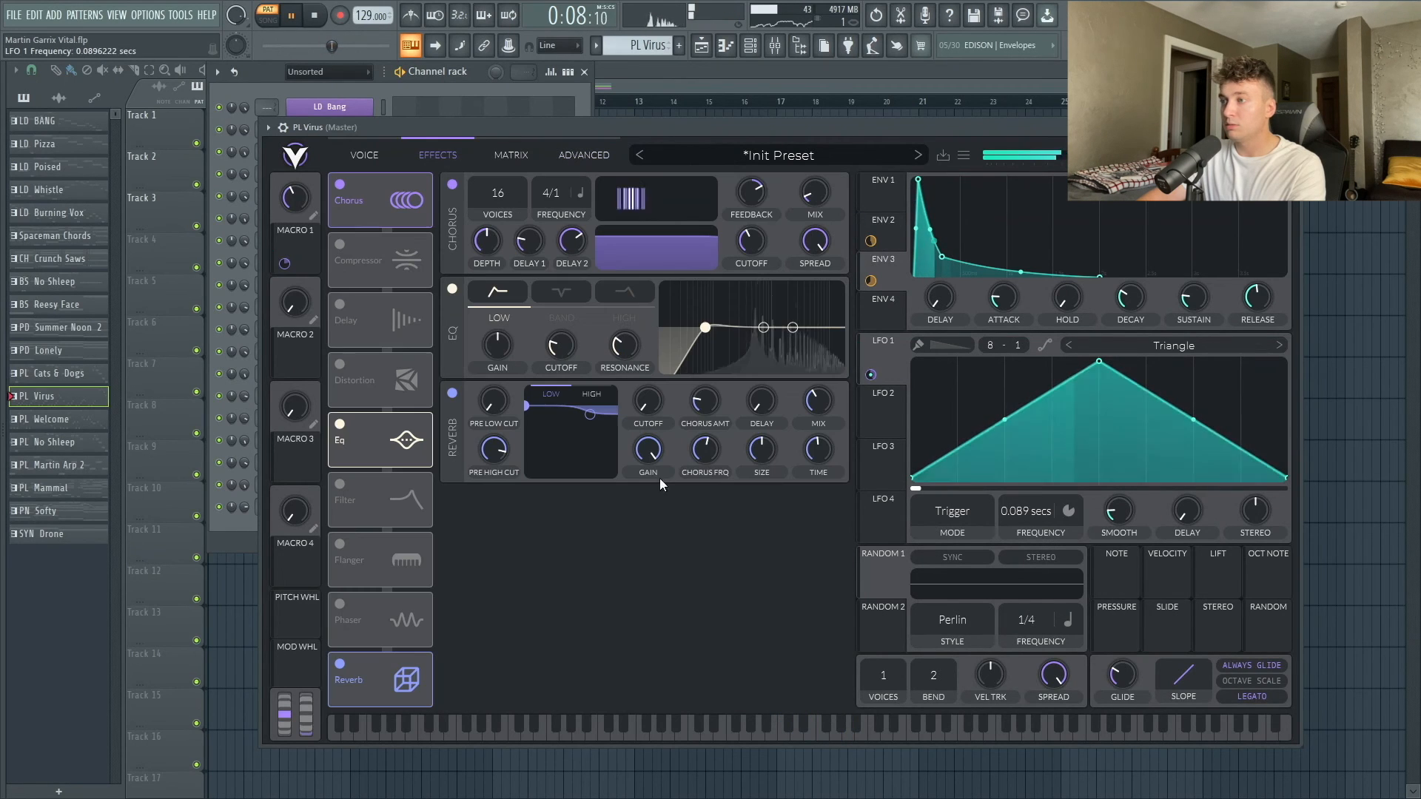
{"action": "left_click_drag", "start_coordinate": [820, 419], "coordinate": [821, 449]}
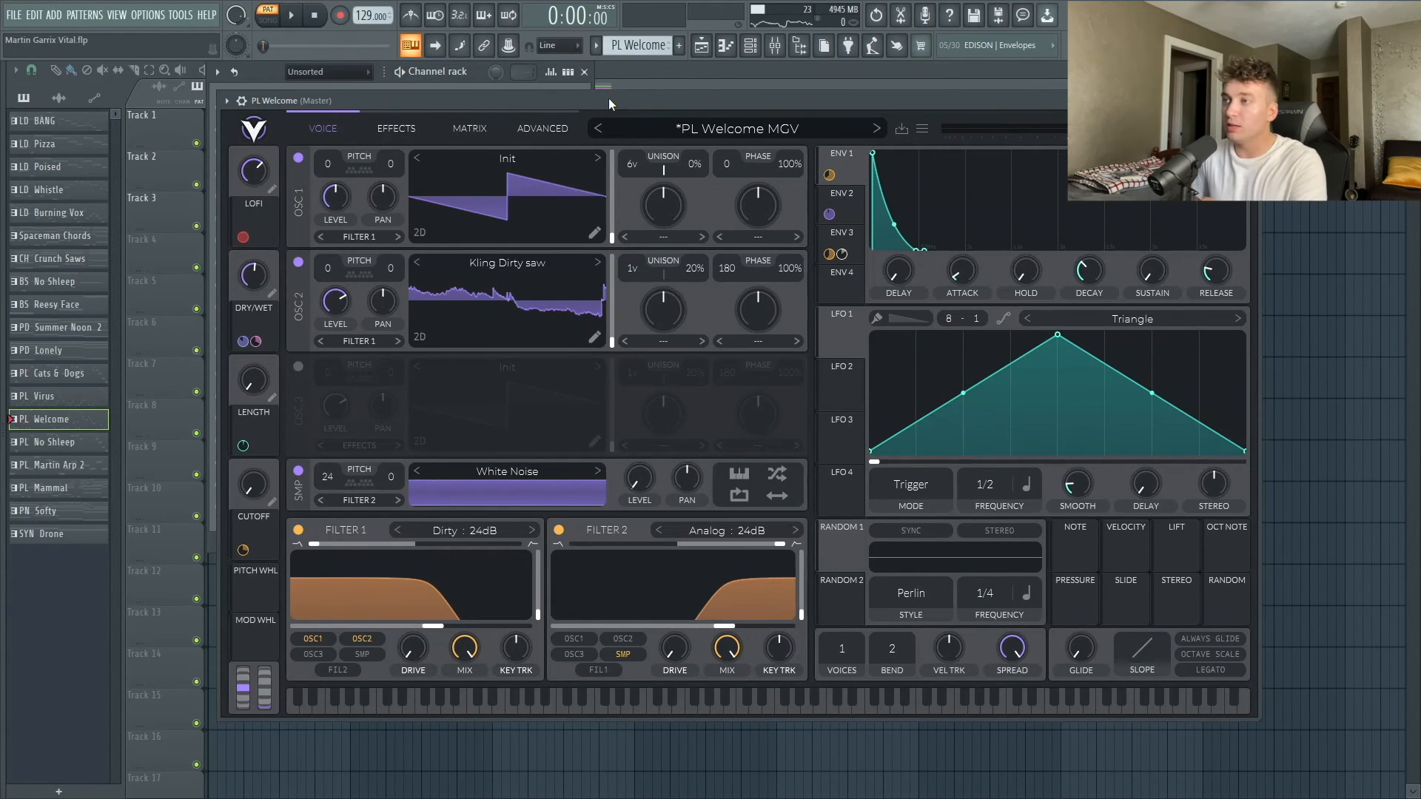
Audition the finished PL Welcome preset with its pattern.
{"action": "key", "text": "space"}
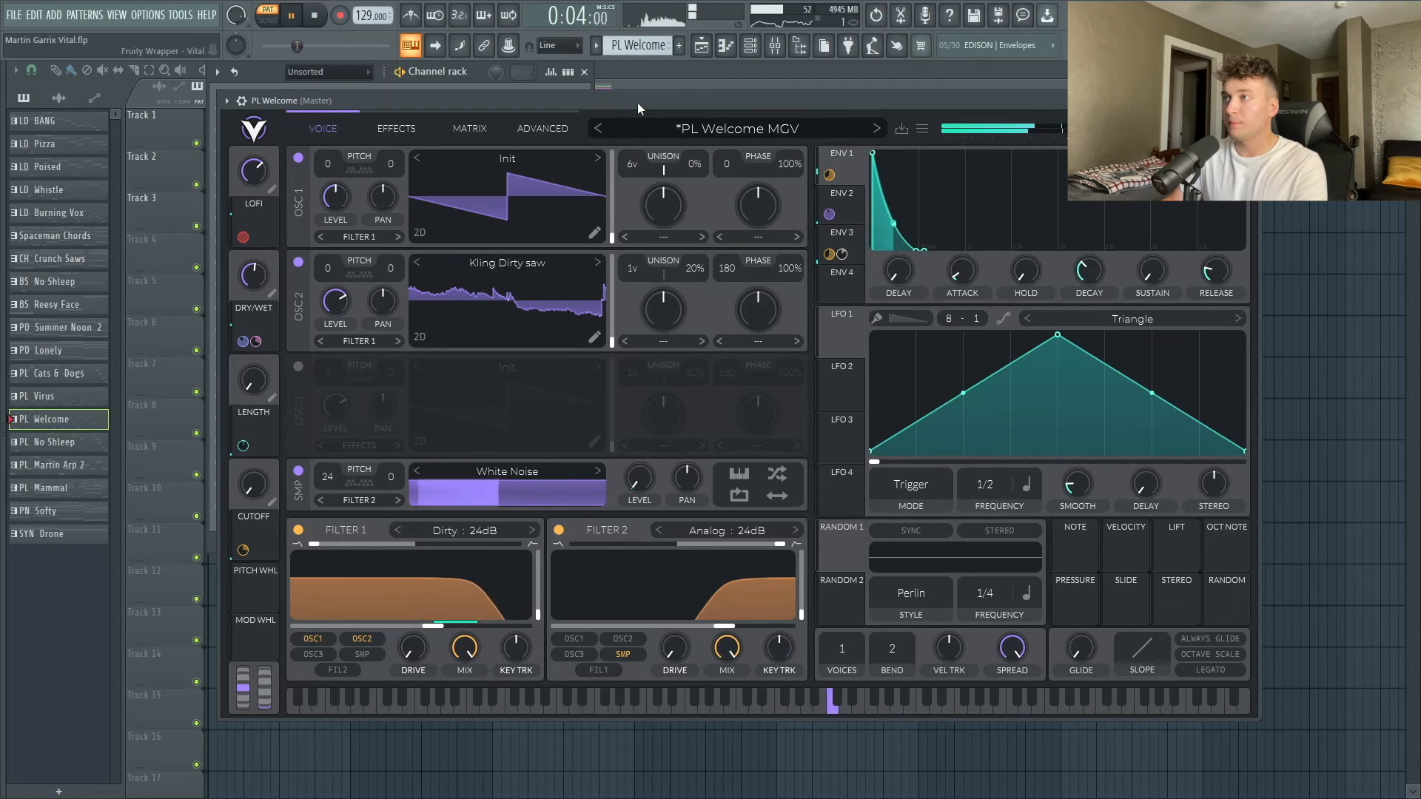
{"action": "left_click_drag", "start_coordinate": [637, 102], "coordinate": [655, 103]}
{"action": "key", "text": "space"}
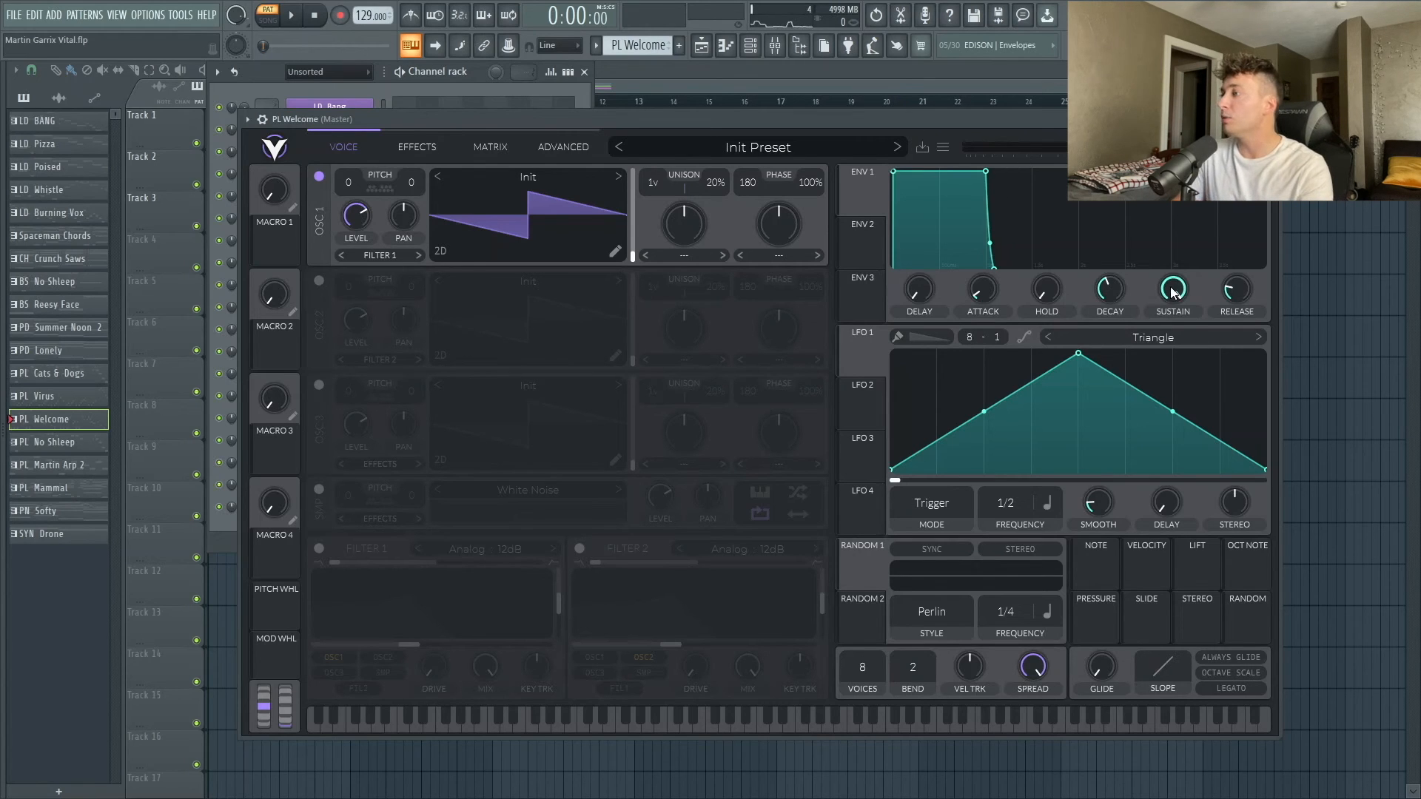
On the initialized PL Welcome preset, set Envelope 1's sustain to 0 and its decay to about 0.3 s during playback.
{"action": "left_click_drag", "start_coordinate": [1172, 292], "coordinate": [1177, 333]}
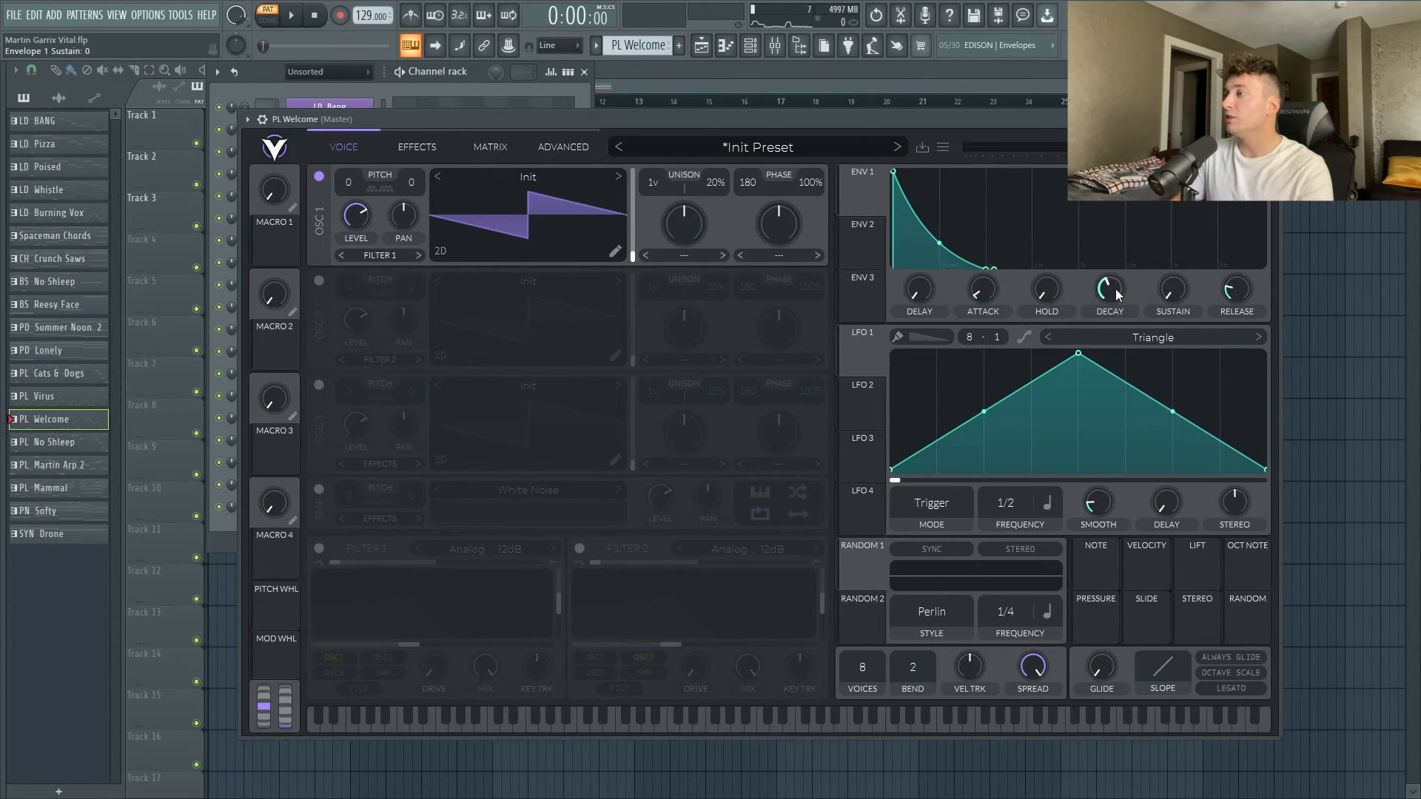
{"action": "left_click_drag", "start_coordinate": [1116, 289], "coordinate": [1115, 305]}
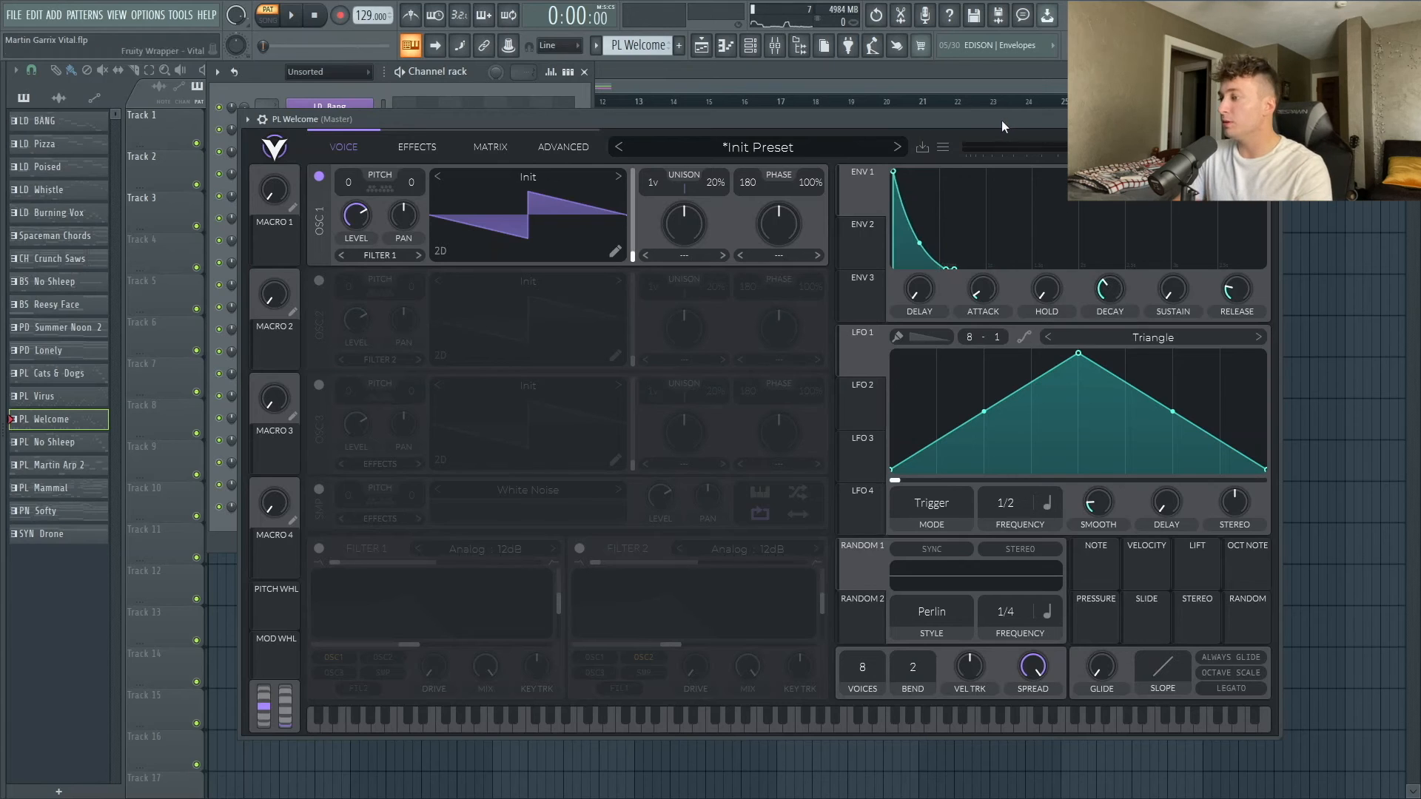
{"action": "key", "text": "space"}
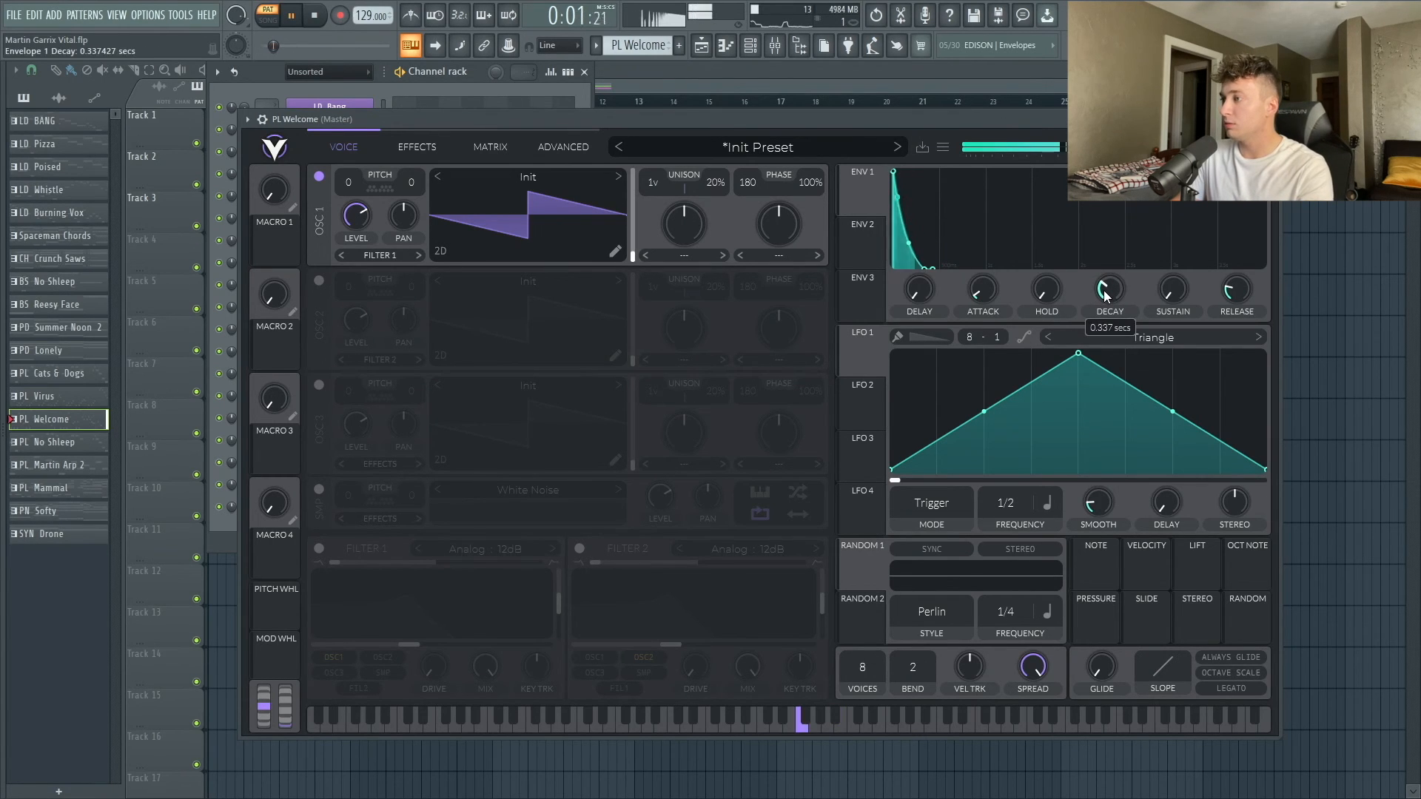
{"action": "scroll", "coordinate": [1105, 296], "scroll_direction": "down", "scroll_amount": 2}
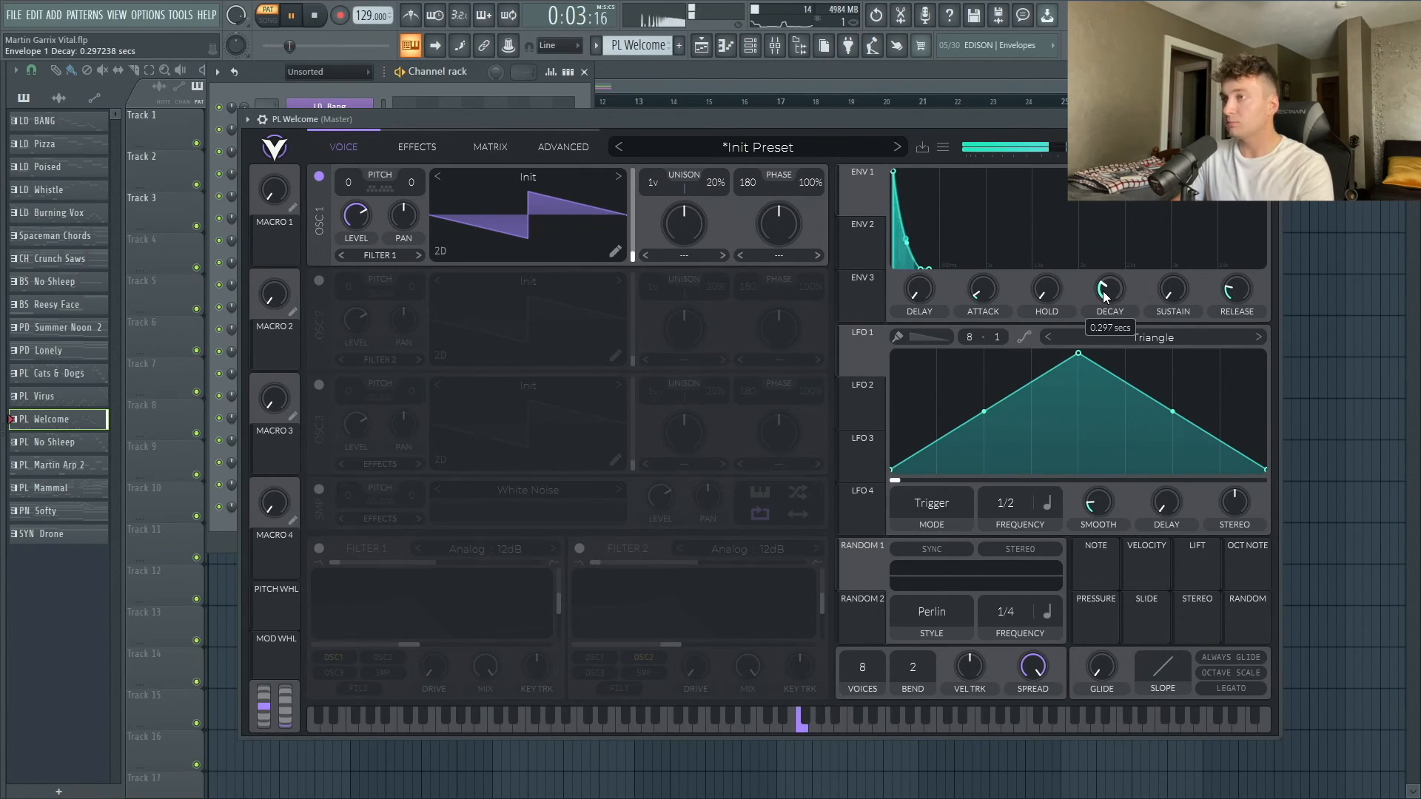
{"action": "key", "text": "space"}
Set oscillator 1's unison to 6 voices with 0% detune and audition the pattern.
{"action": "scroll", "coordinate": [655, 178], "scroll_direction": "up", "scroll_amount": 2}
{"action": "left_click_drag", "start_coordinate": [662, 151], "coordinate": [739, 247]}
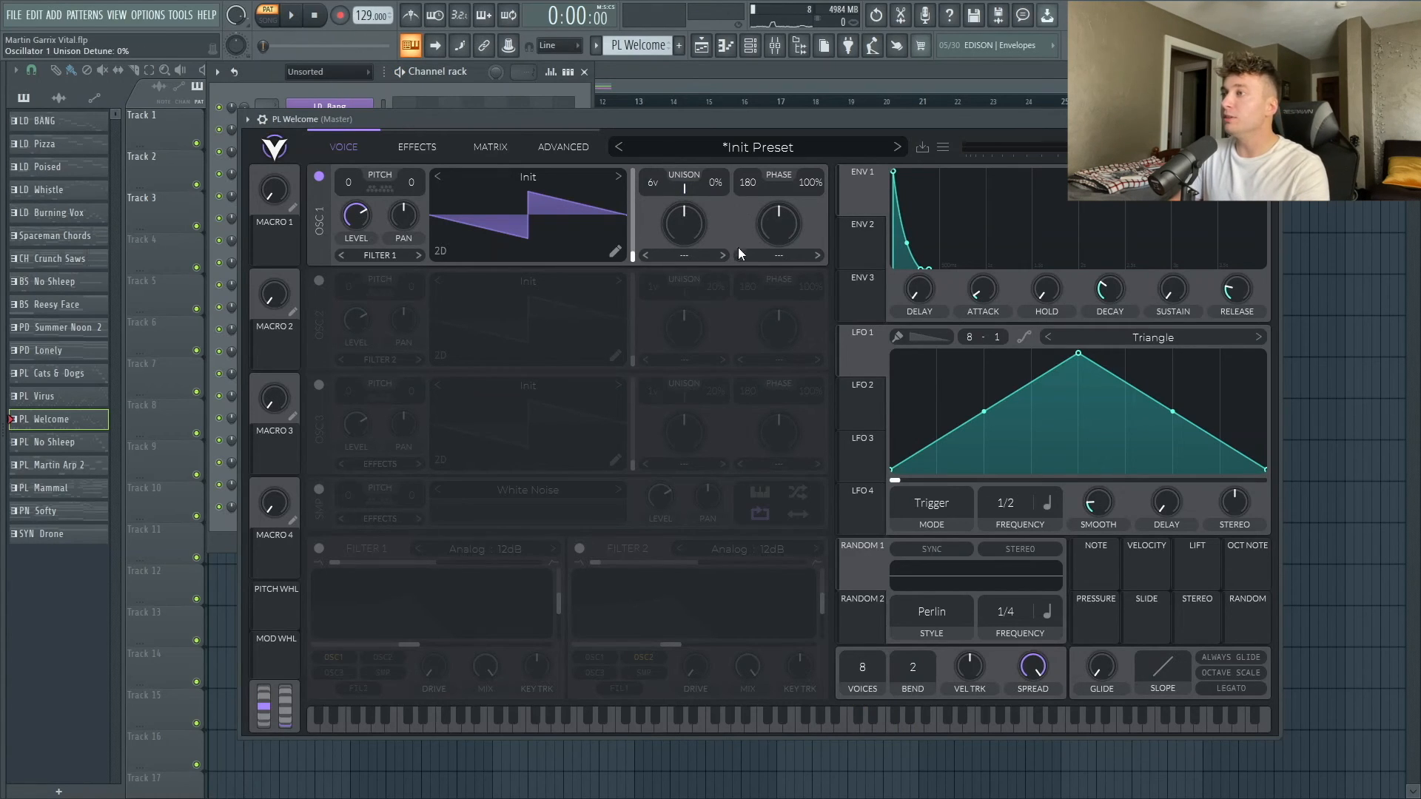
{"action": "left_click_drag", "start_coordinate": [725, 123], "coordinate": [733, 124]}
{"action": "key", "text": "space"}
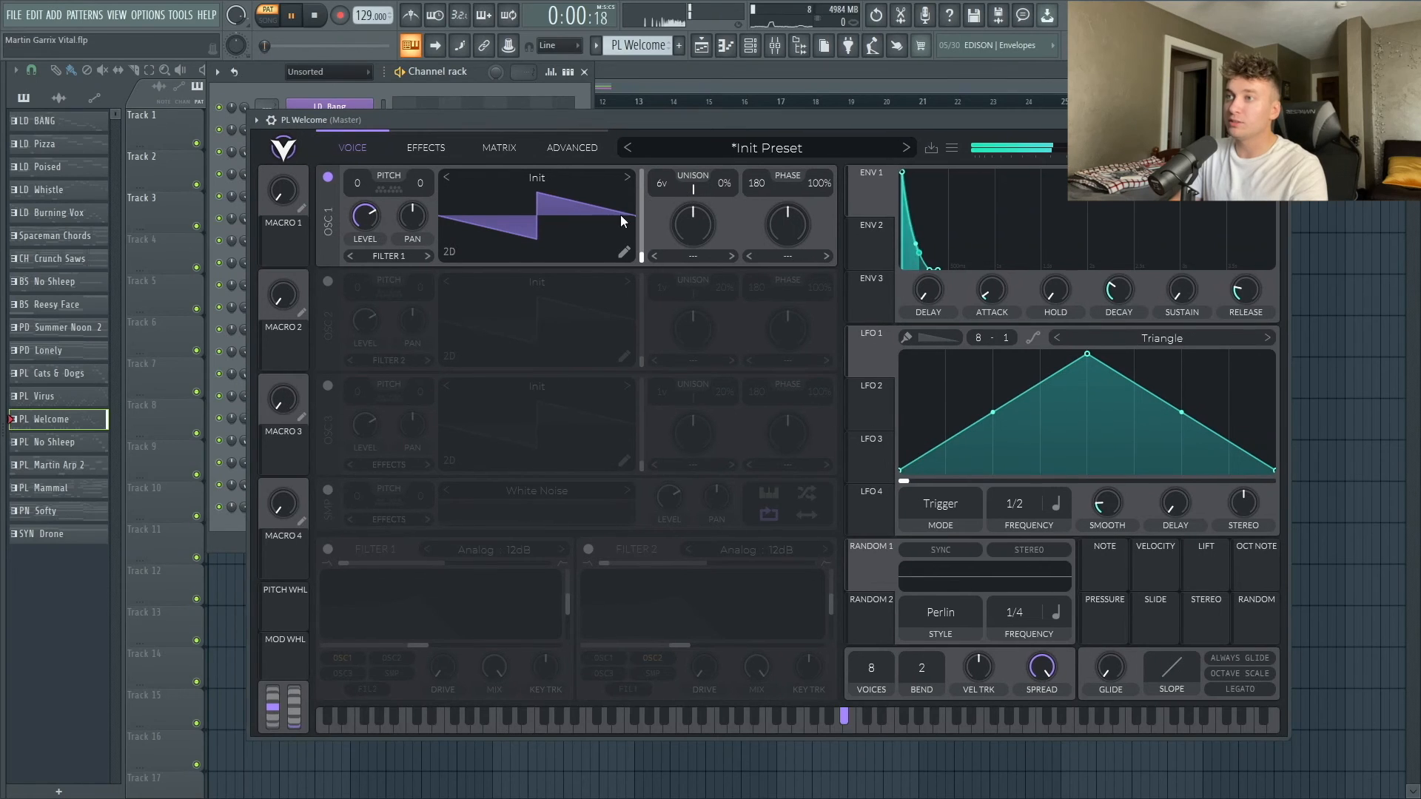
{"action": "key", "text": "space"}
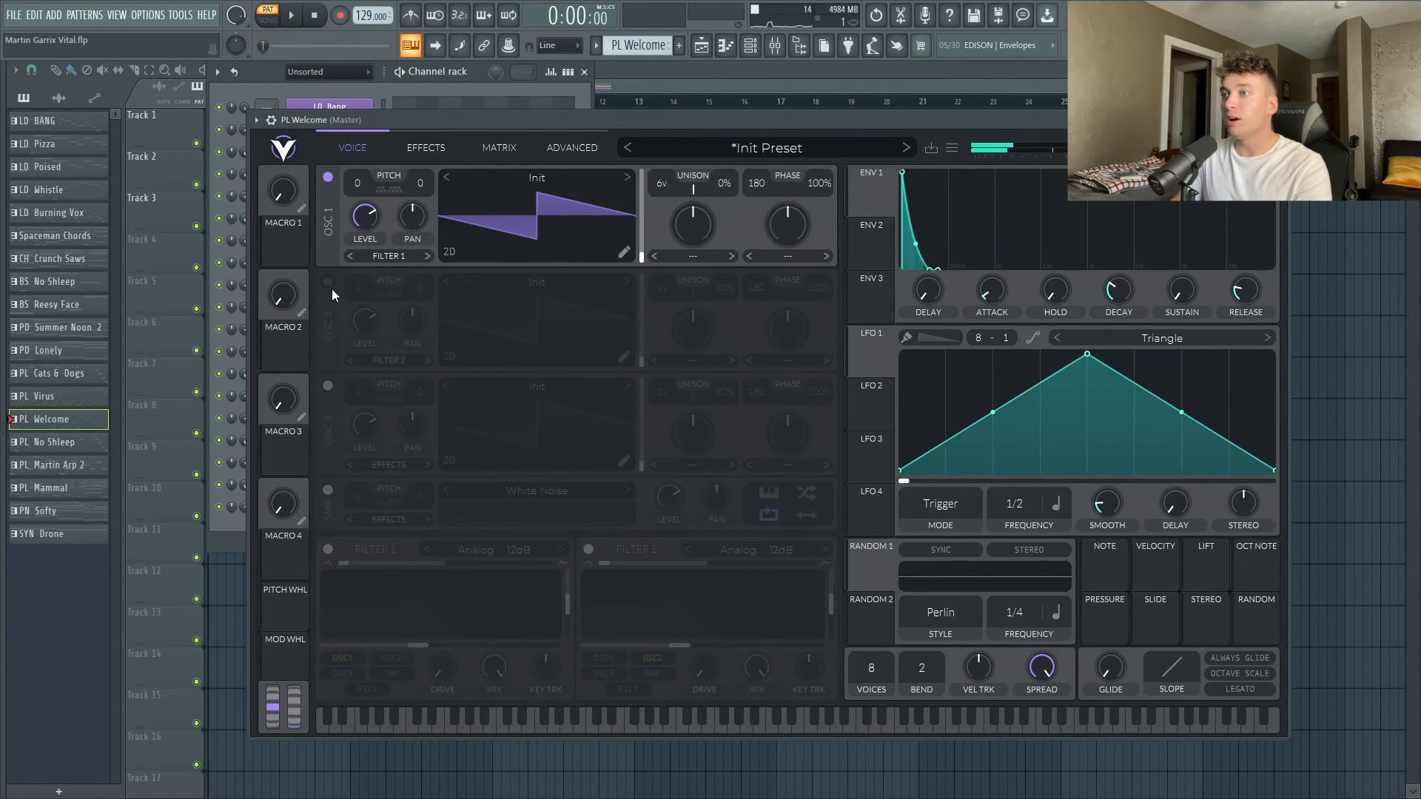
Enable oscillator 2, search the wavetables for "kling" and load Kling Dirty saw.
{"action": "left_click", "coordinate": [328, 280]}
{"action": "left_click", "coordinate": [533, 282]}
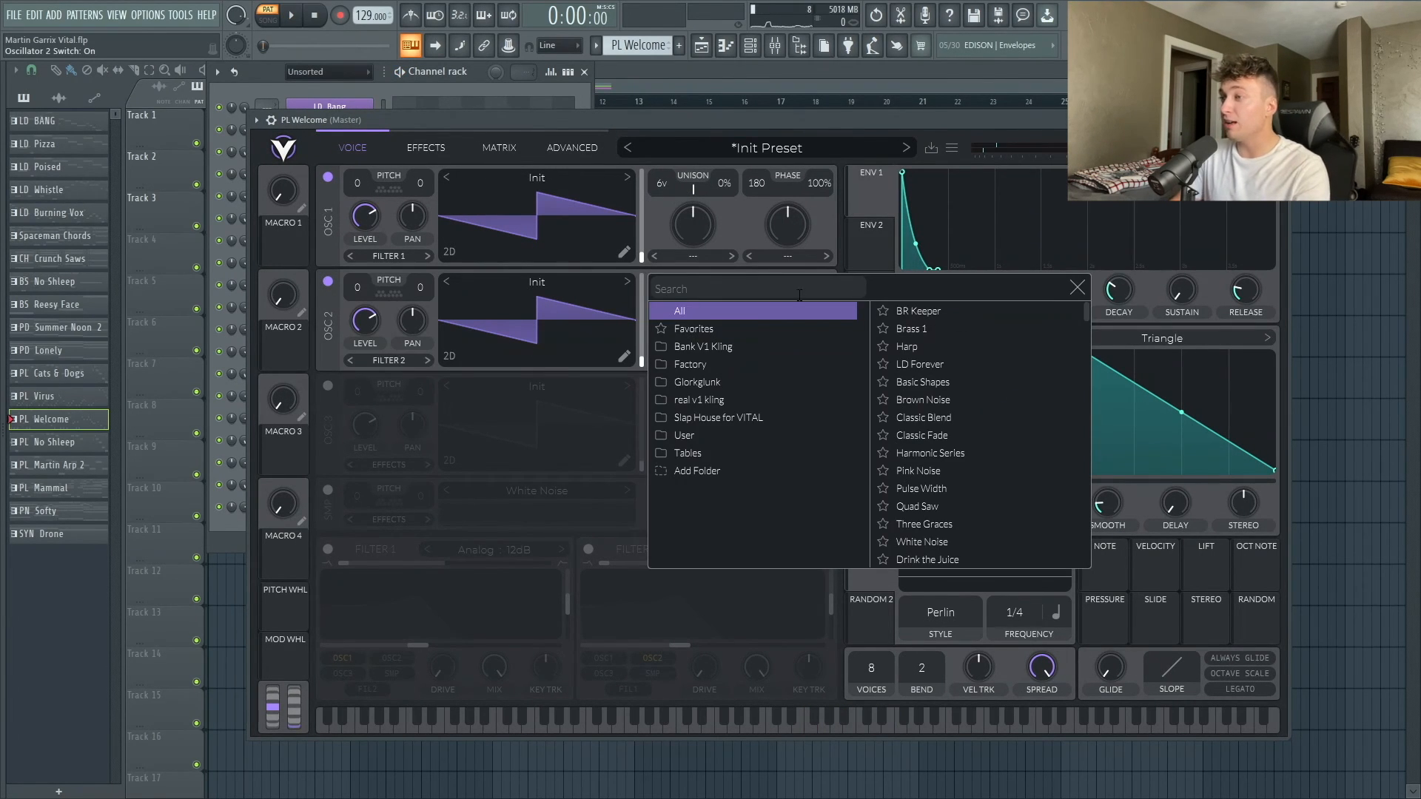
{"action": "type", "text": "kling"}
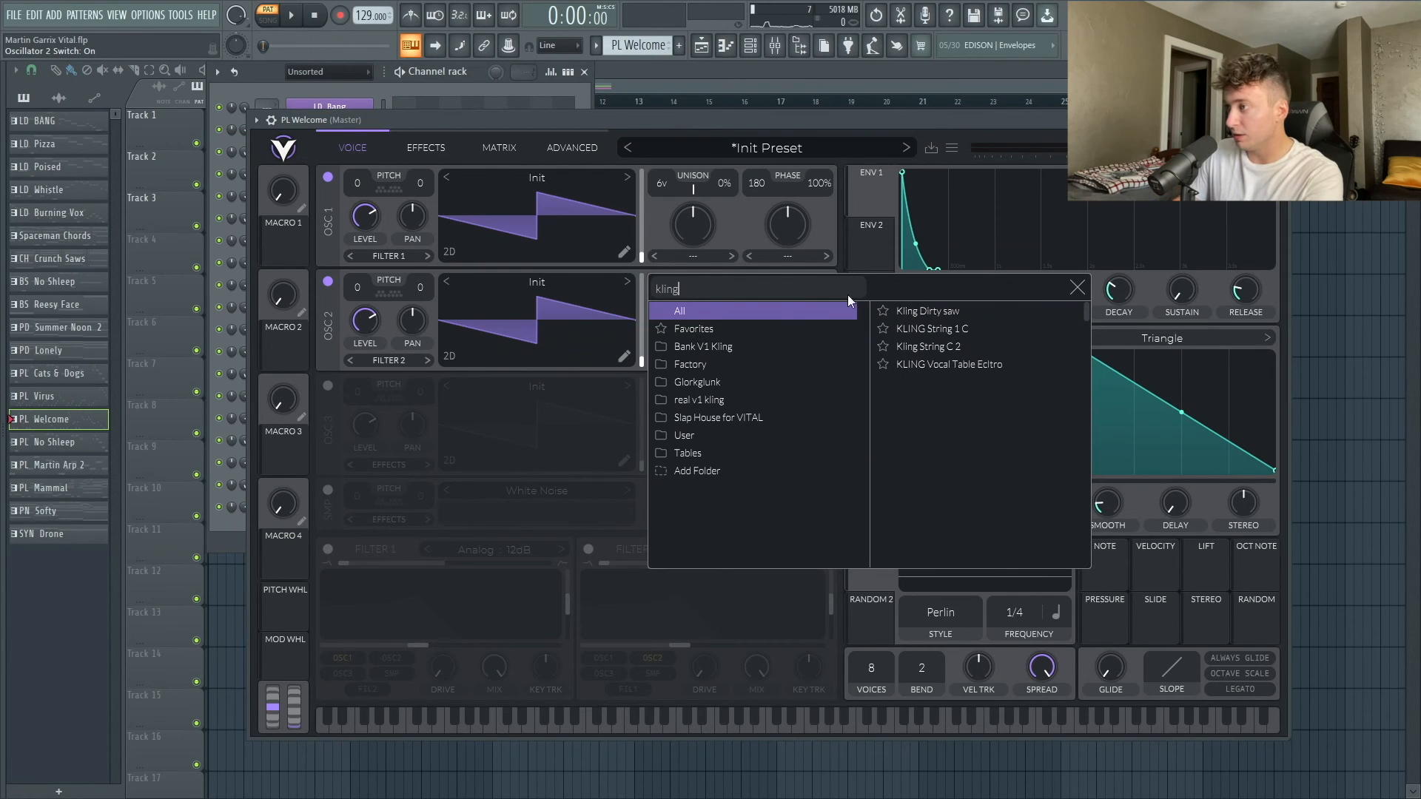
{"action": "left_click", "coordinate": [990, 309]}
{"action": "left_click", "coordinate": [1077, 286]}
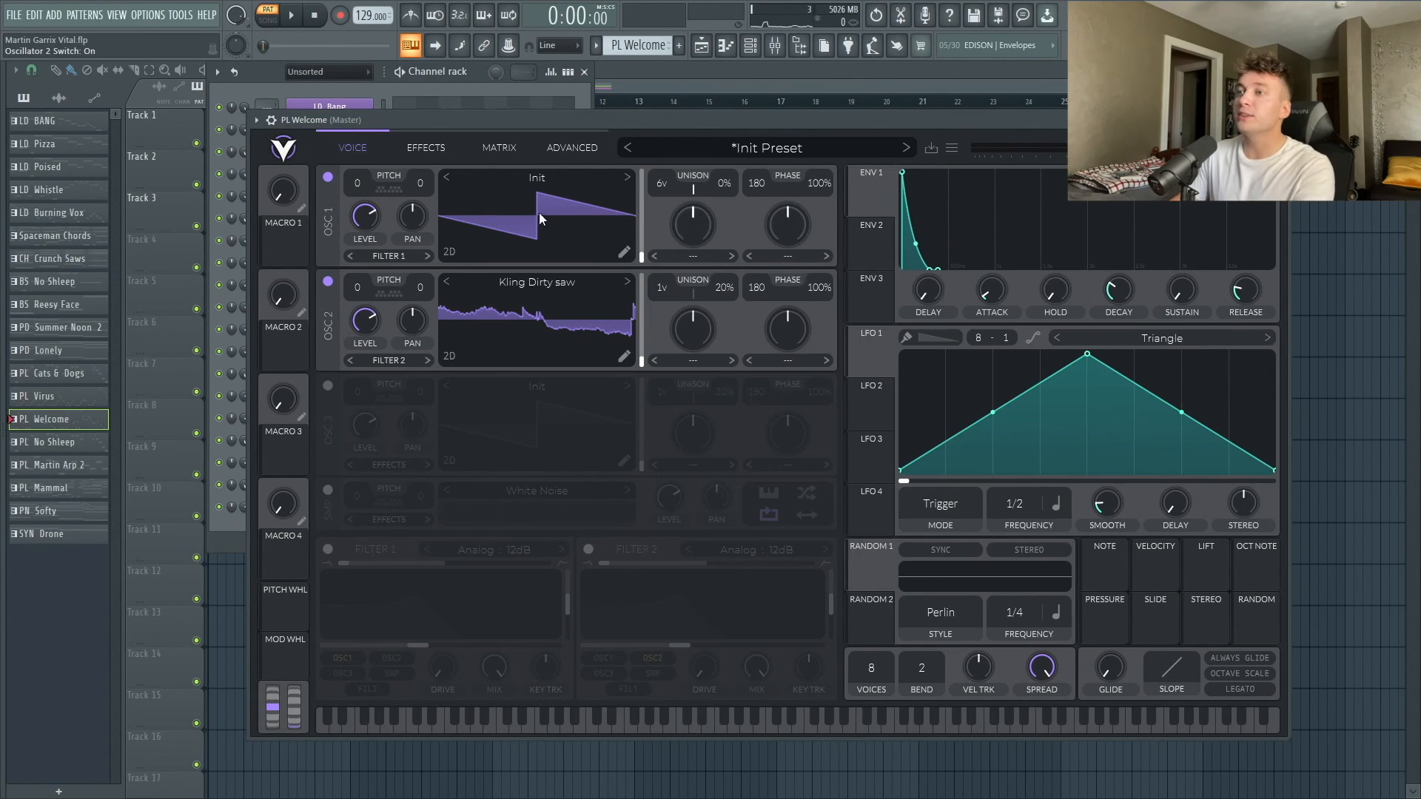
Mute oscillator 1 to show the Resynthesize Preset to Wavetable option on oscillator 3, and switch oscillator 1 back on.
{"action": "left_click", "coordinate": [328, 177]}
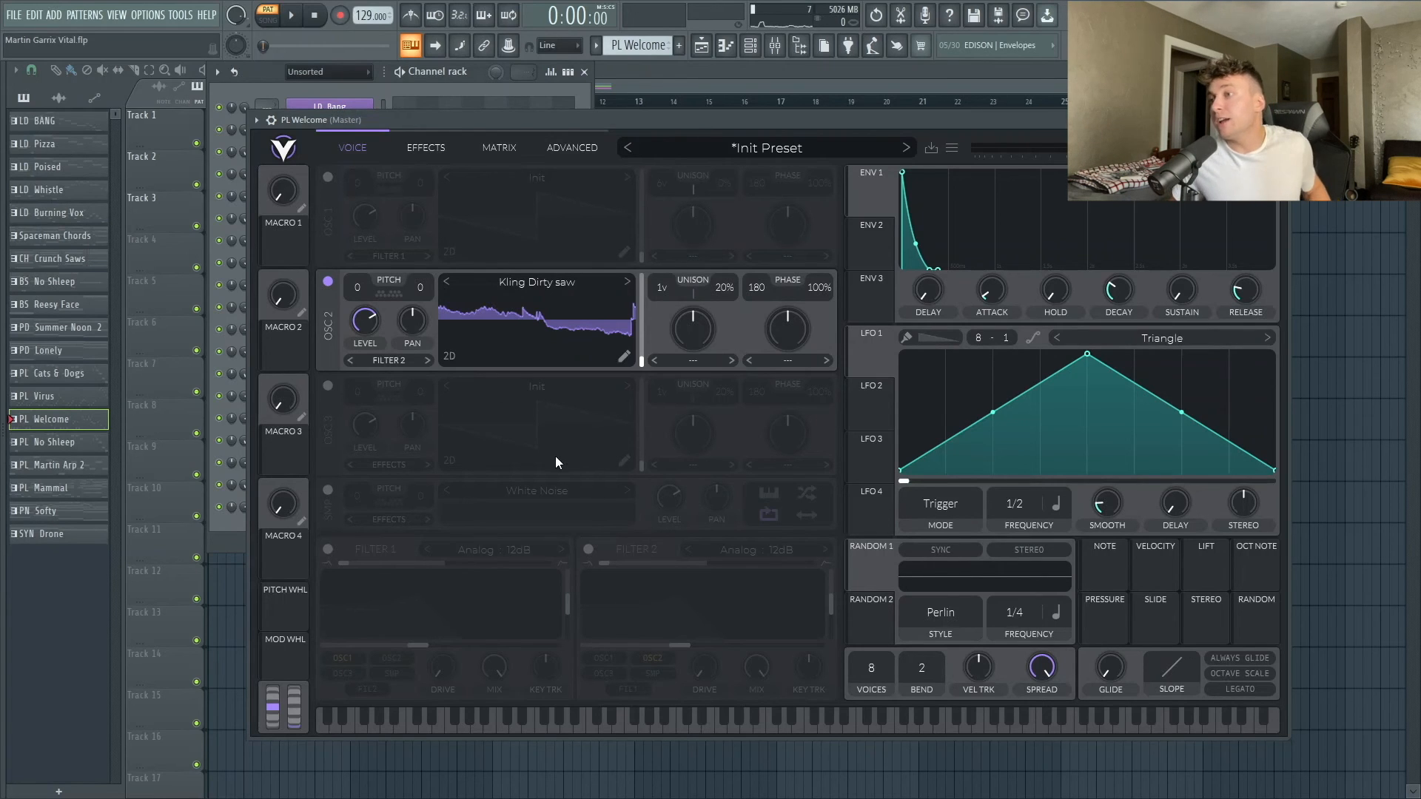
{"action": "right_click", "coordinate": [545, 411]}
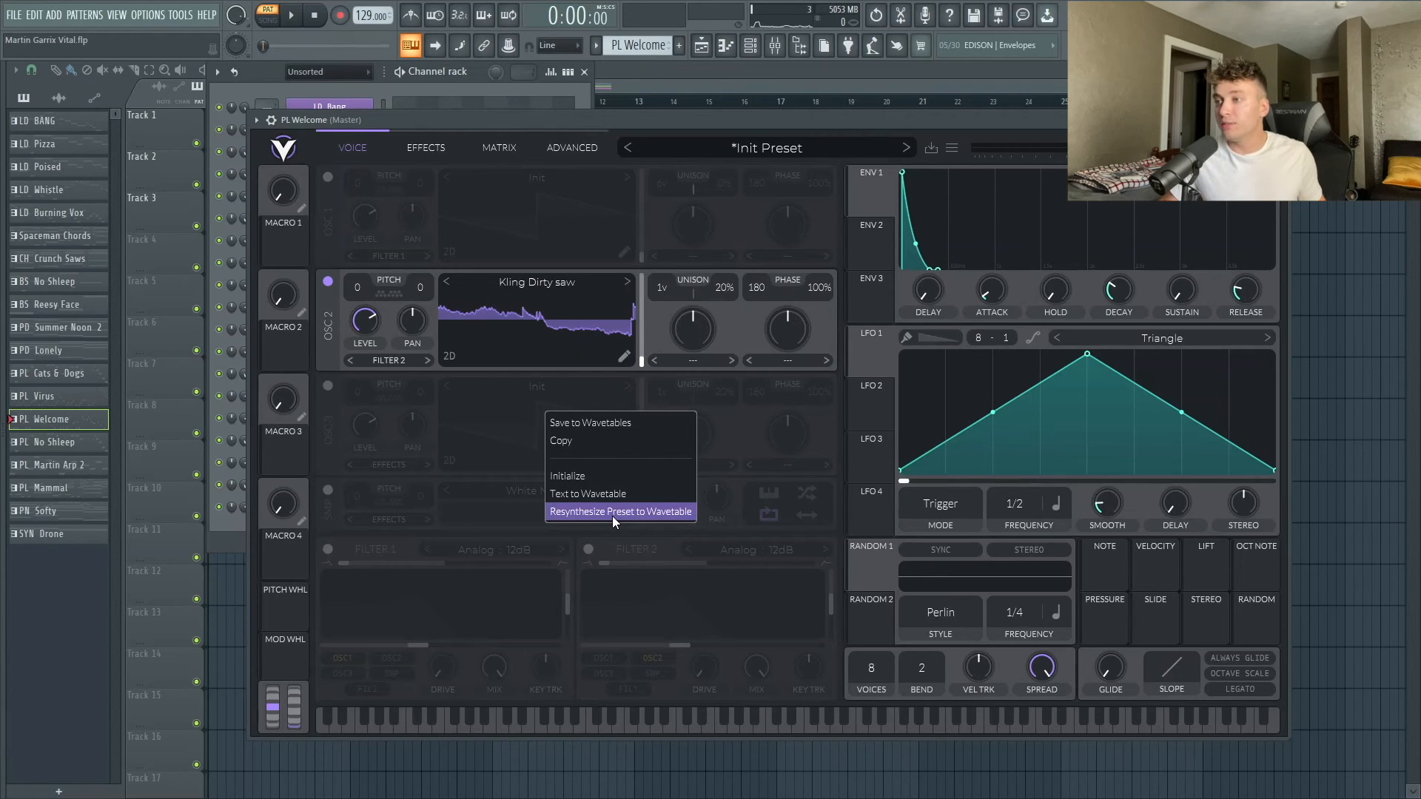
{"action": "left_click", "coordinate": [328, 177]}
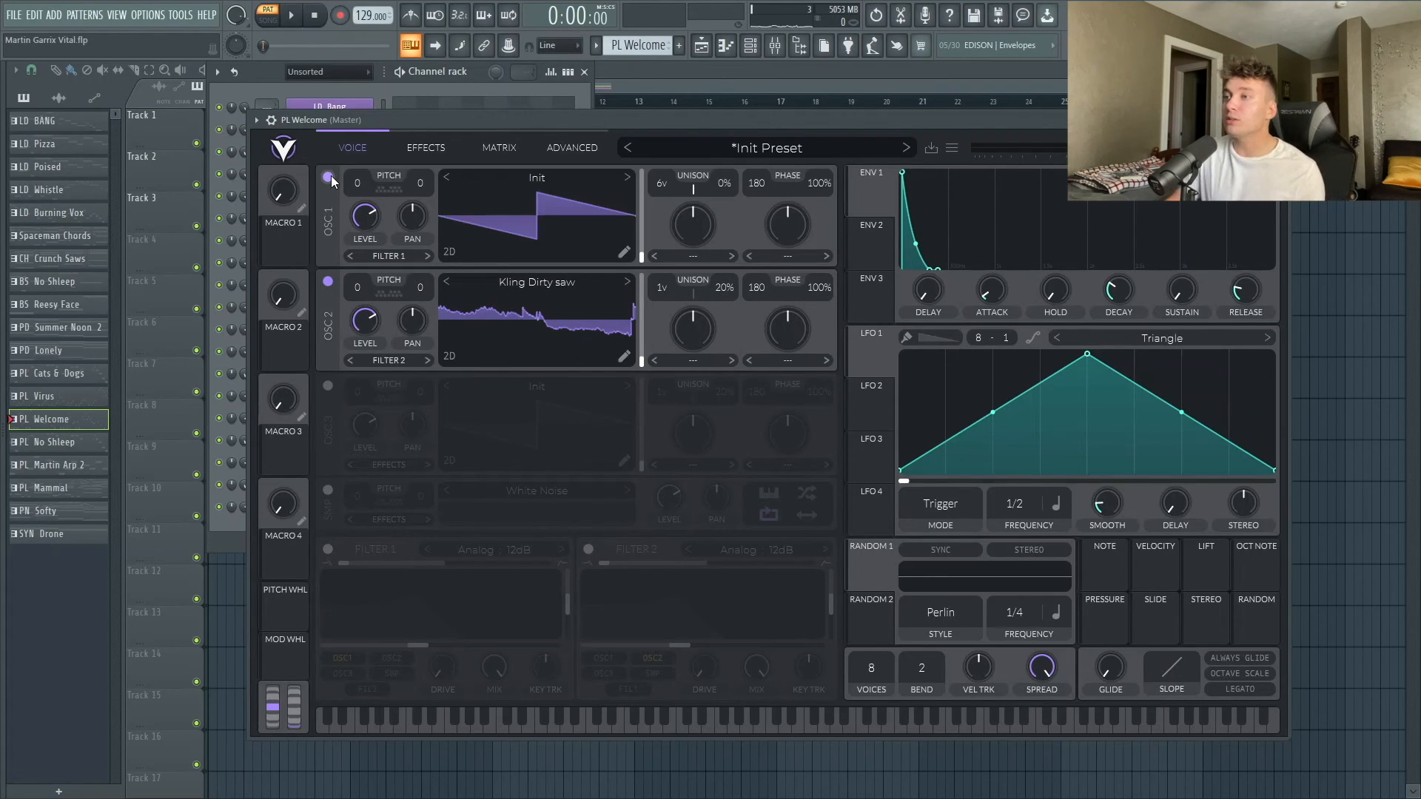
Enable the White Noise sample and turn its level all the way down.
{"action": "left_click", "coordinate": [328, 490]}
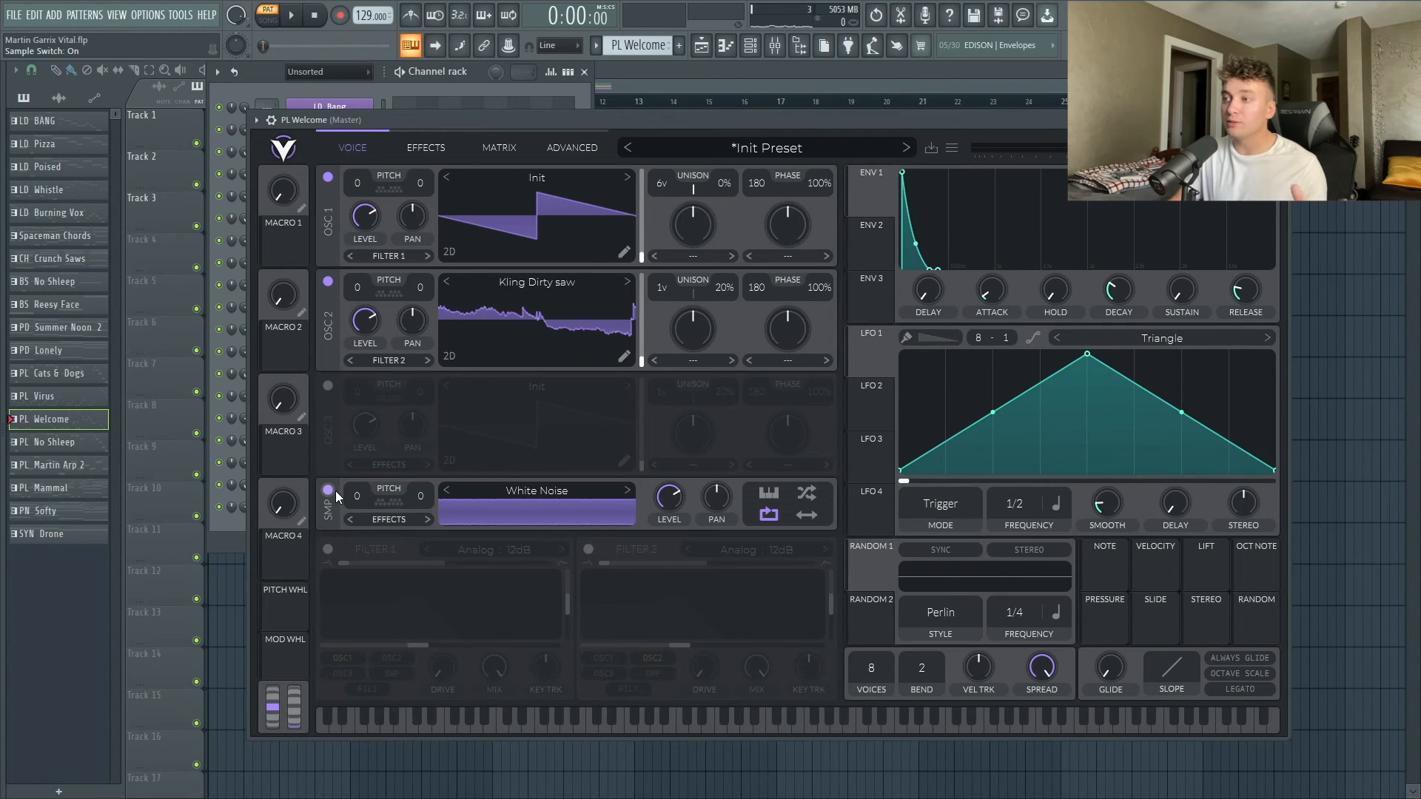
{"action": "left_click_drag", "start_coordinate": [670, 500], "coordinate": [670, 578]}
Route oscillators 1 and 2 to Filter 1 and the noise sample to Filter 2, and enable Filter 1.
{"action": "left_click", "coordinate": [381, 361]}
{"action": "left_click", "coordinate": [393, 380]}
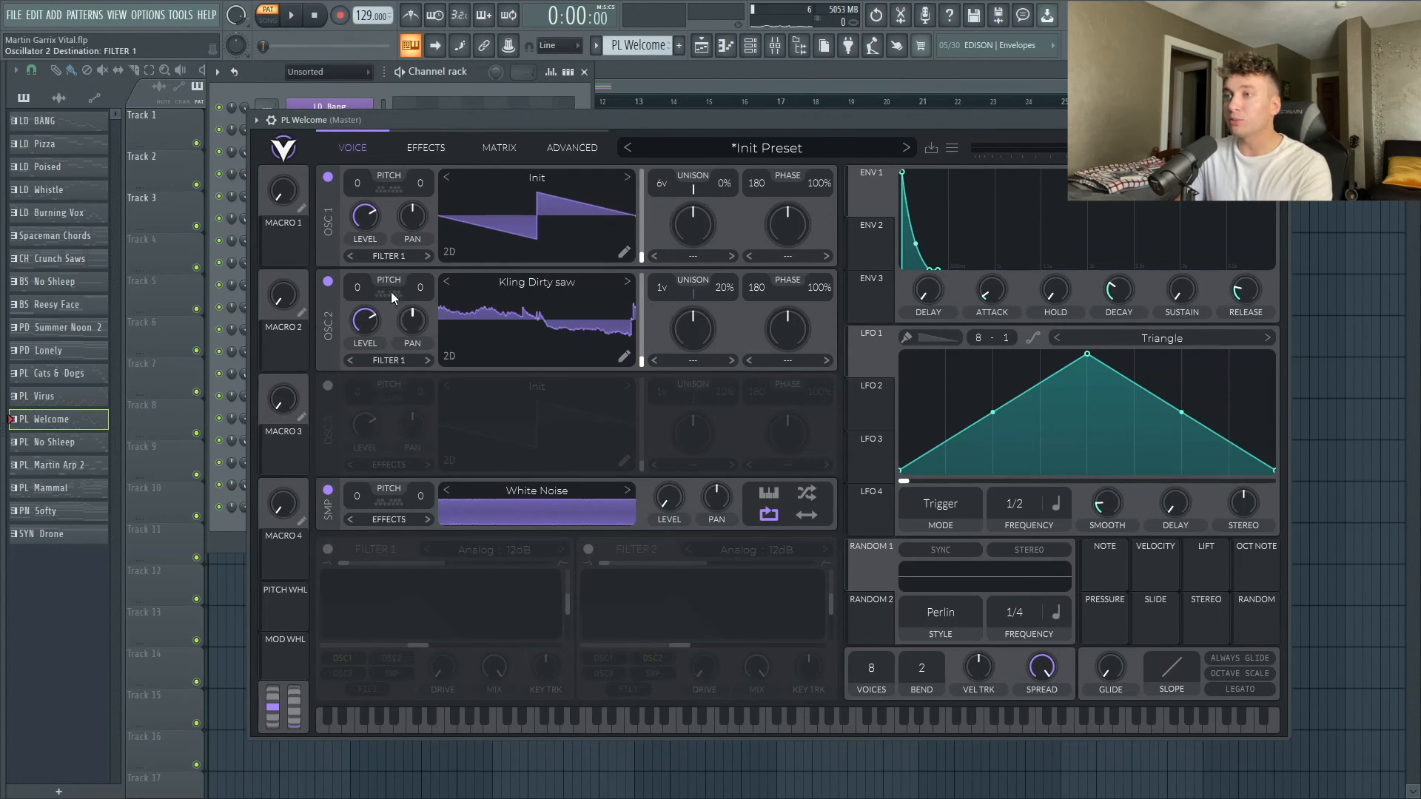
{"action": "left_click", "coordinate": [389, 256]}
{"action": "left_click", "coordinate": [393, 268]}
{"action": "left_click", "coordinate": [389, 518]}
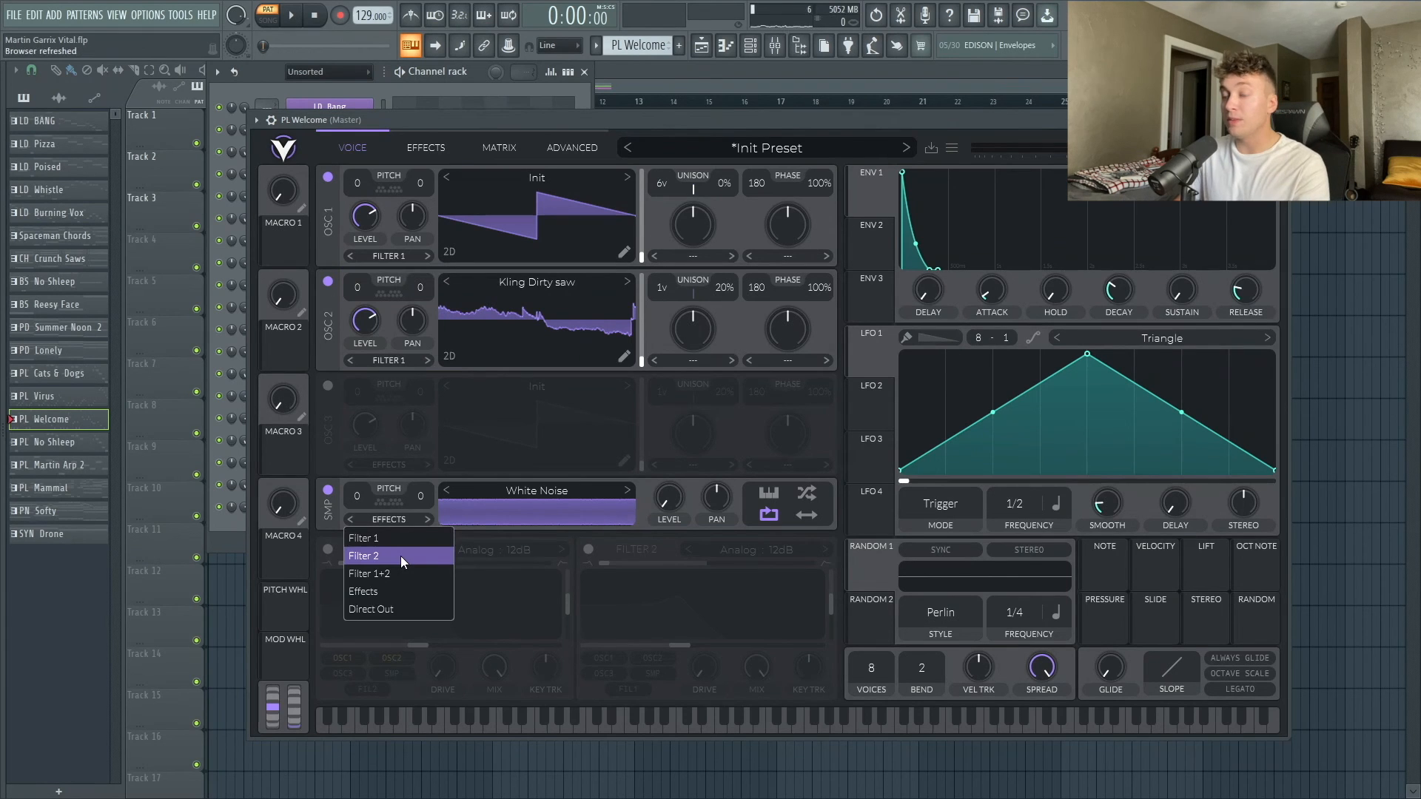
{"action": "left_click", "coordinate": [402, 556]}
{"action": "left_click", "coordinate": [328, 550]}
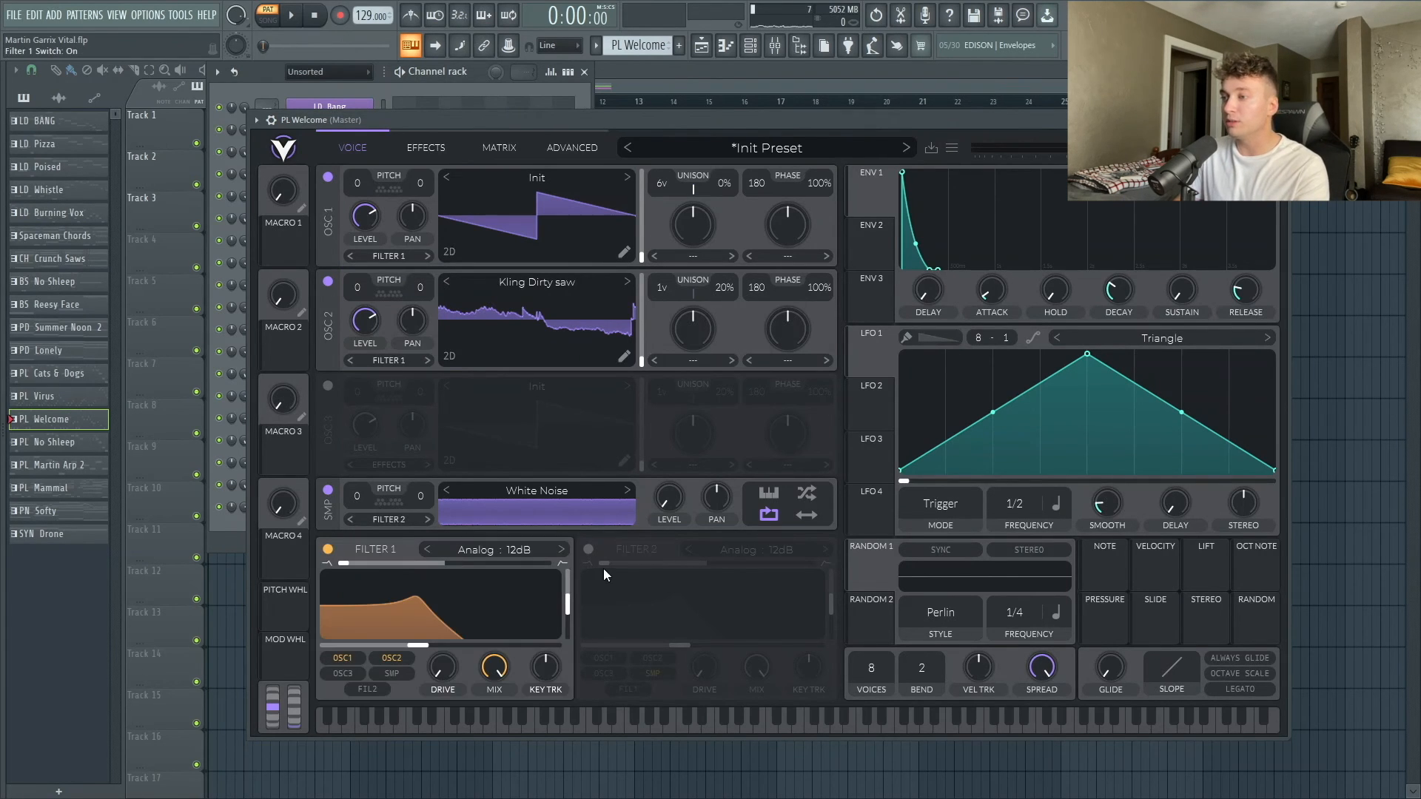
Enable Filter 2 as a 24dB high-pass with zero resonance and raise its cutoff.
{"action": "left_click", "coordinate": [588, 549]}
{"action": "left_click_drag", "start_coordinate": [615, 561], "coordinate": [930, 597]}
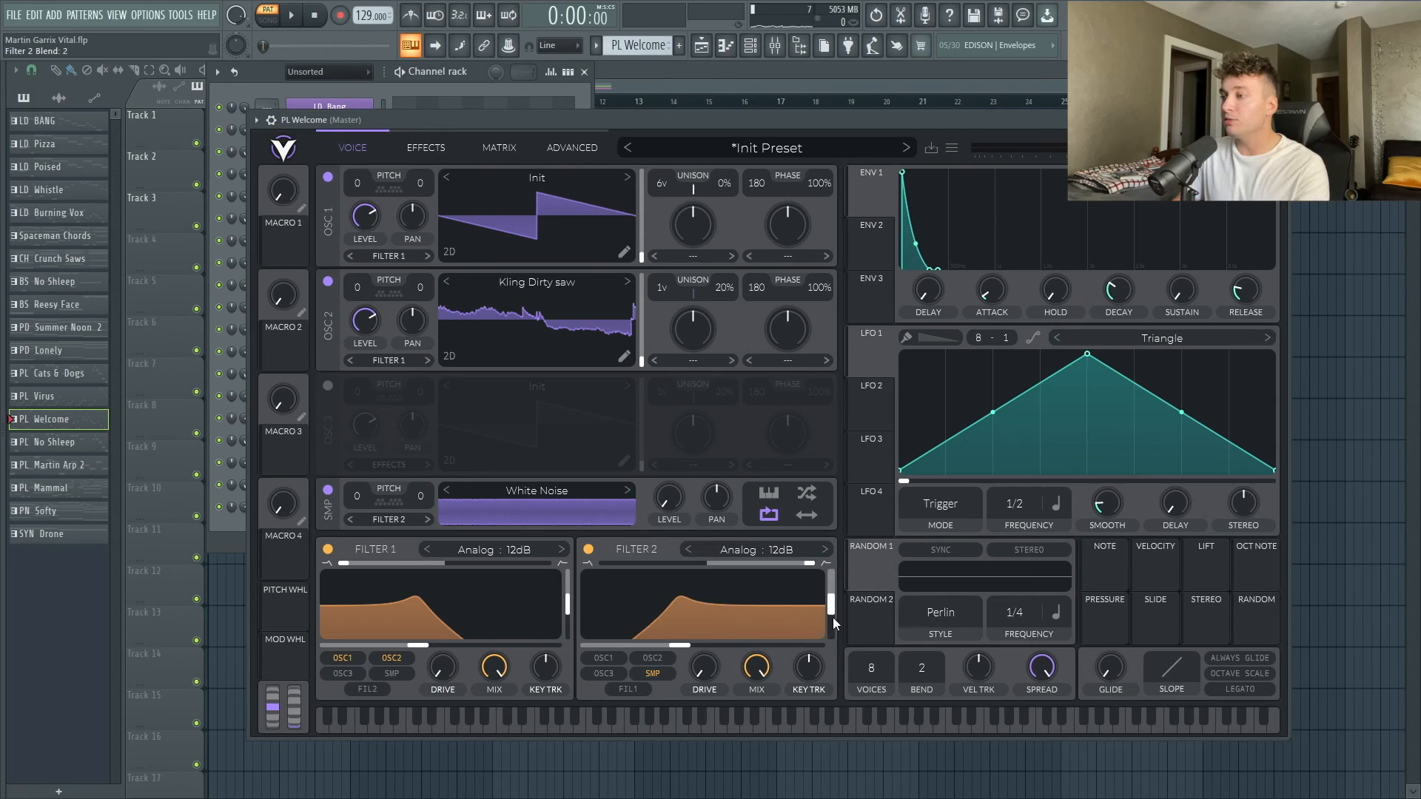
{"action": "left_click", "coordinate": [825, 549]}
{"action": "left_click_drag", "start_coordinate": [678, 644], "coordinate": [762, 657]}
Set Filter 1 to 24dB with 0% resonance and modulate its cutoff with Envelope 1 by about 76.
{"action": "left_click_drag", "start_coordinate": [568, 604], "coordinate": [568, 642]}
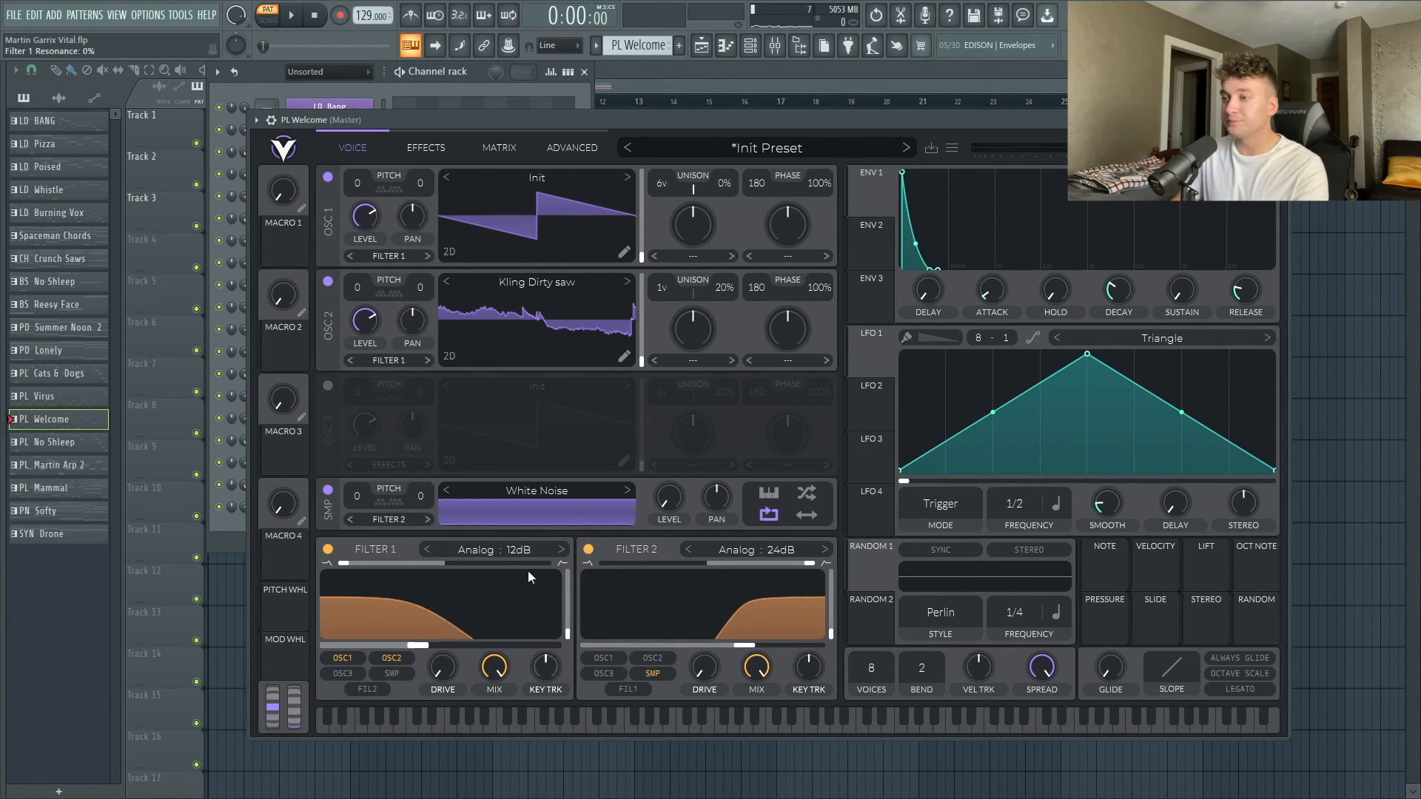
{"action": "left_click", "coordinate": [561, 550]}
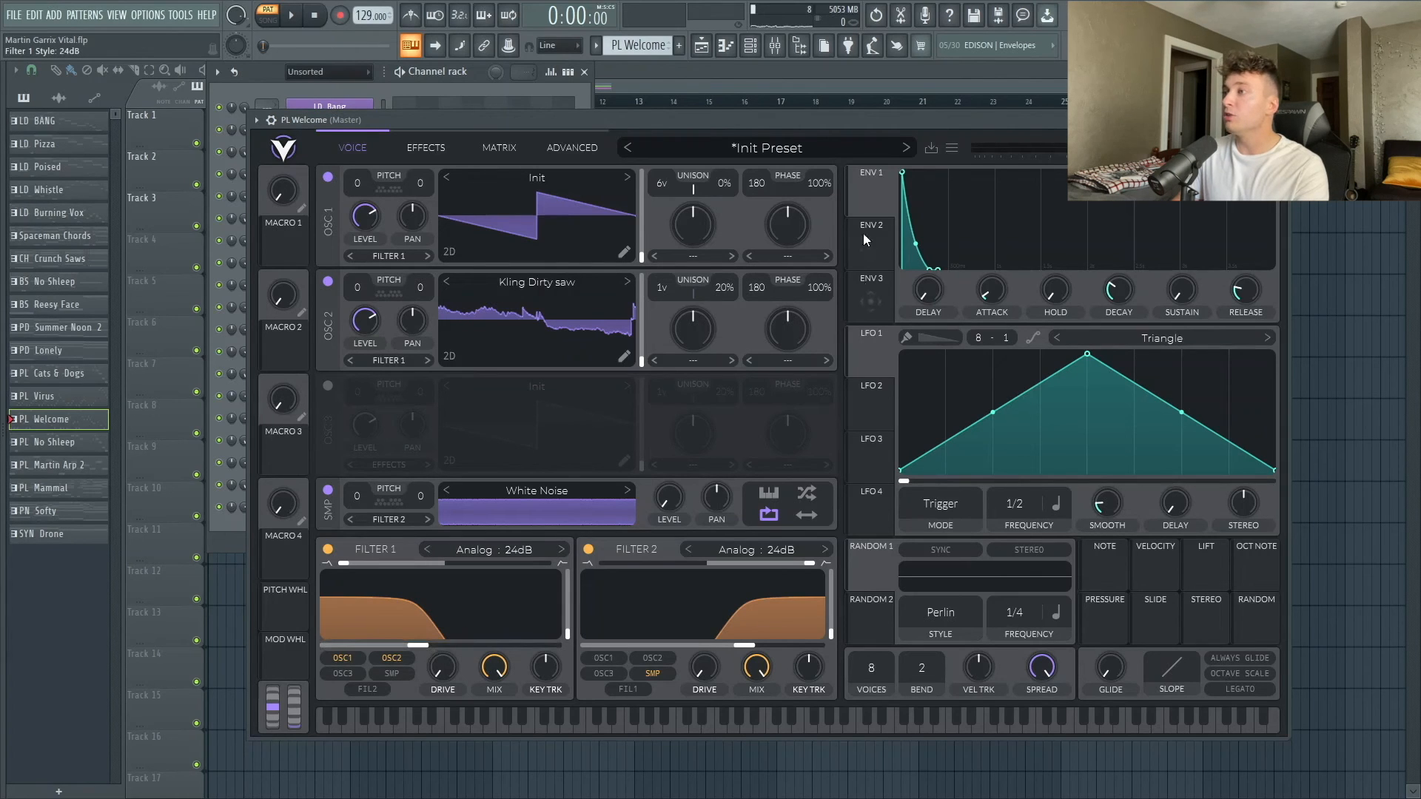
{"action": "left_click_drag", "start_coordinate": [889, 194], "coordinate": [441, 626]}
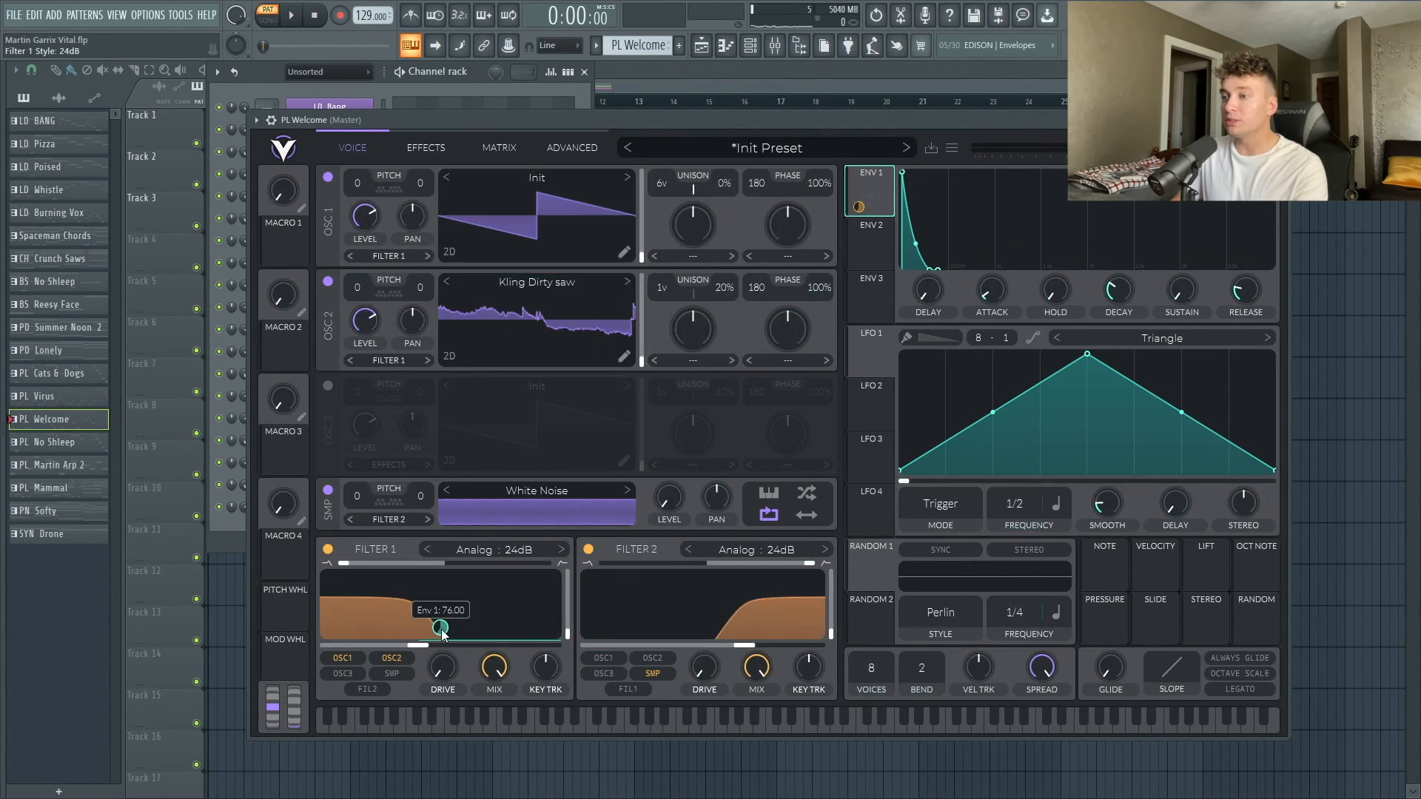
{"action": "key", "text": "space"}
{"action": "left_click_drag", "start_coordinate": [408, 119], "coordinate": [407, 120]}
{"action": "key", "text": "space"}
Give Envelope 2 zero sustain and a decay of about 0.031 seconds, and apply it to the noise level at 0.780.
{"action": "left_click", "coordinate": [863, 248]}
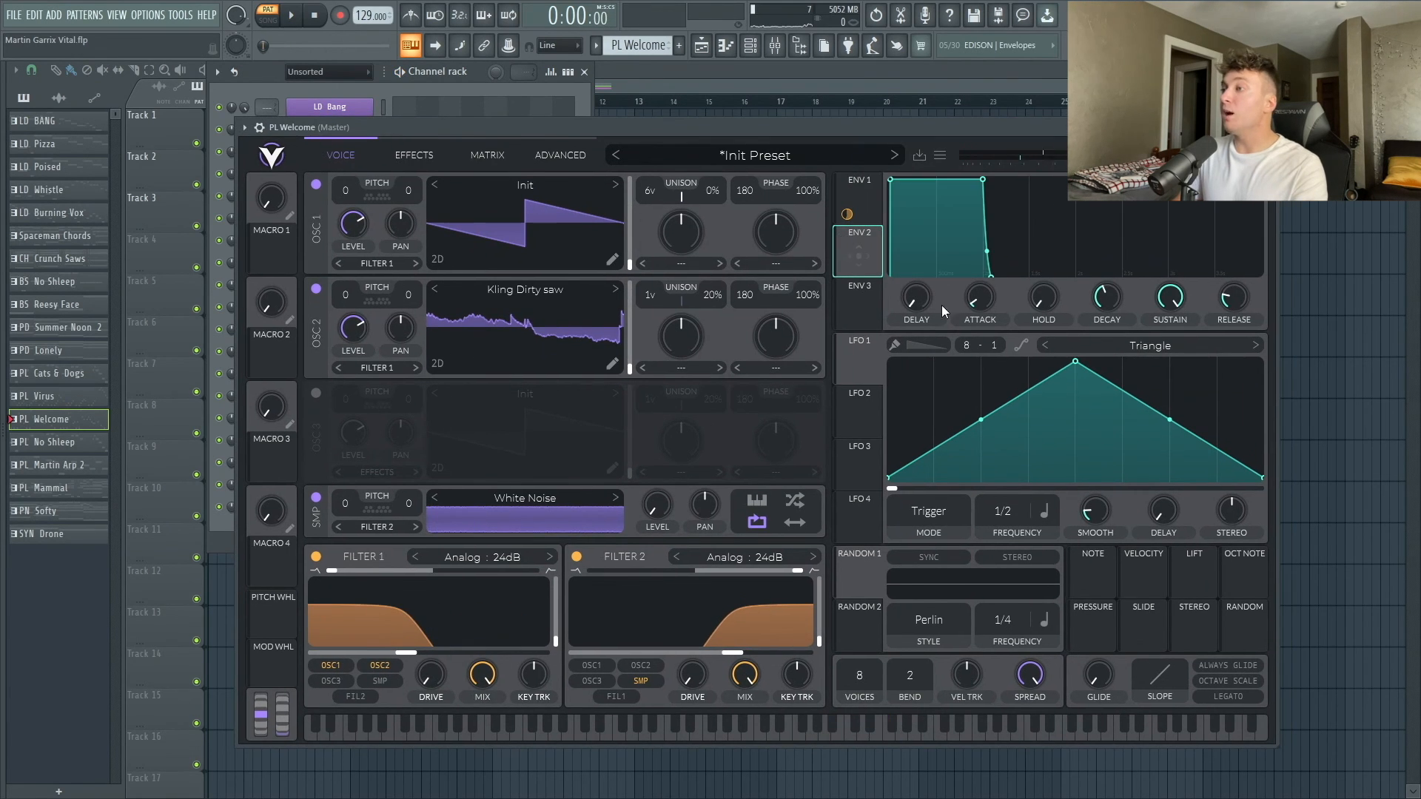
{"action": "left_click_drag", "start_coordinate": [981, 181], "coordinate": [890, 317]}
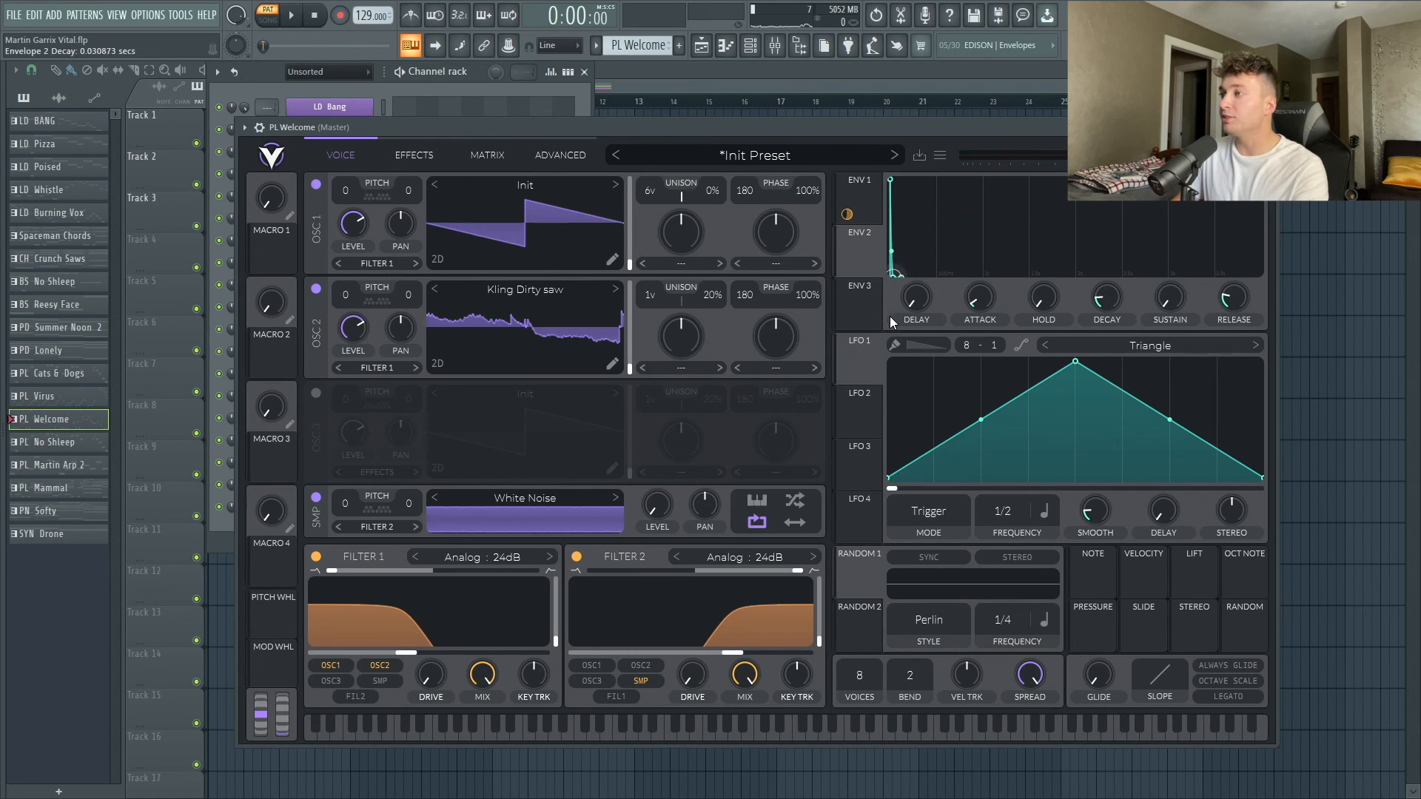
{"action": "left_click_drag", "start_coordinate": [865, 252], "coordinate": [658, 524]}
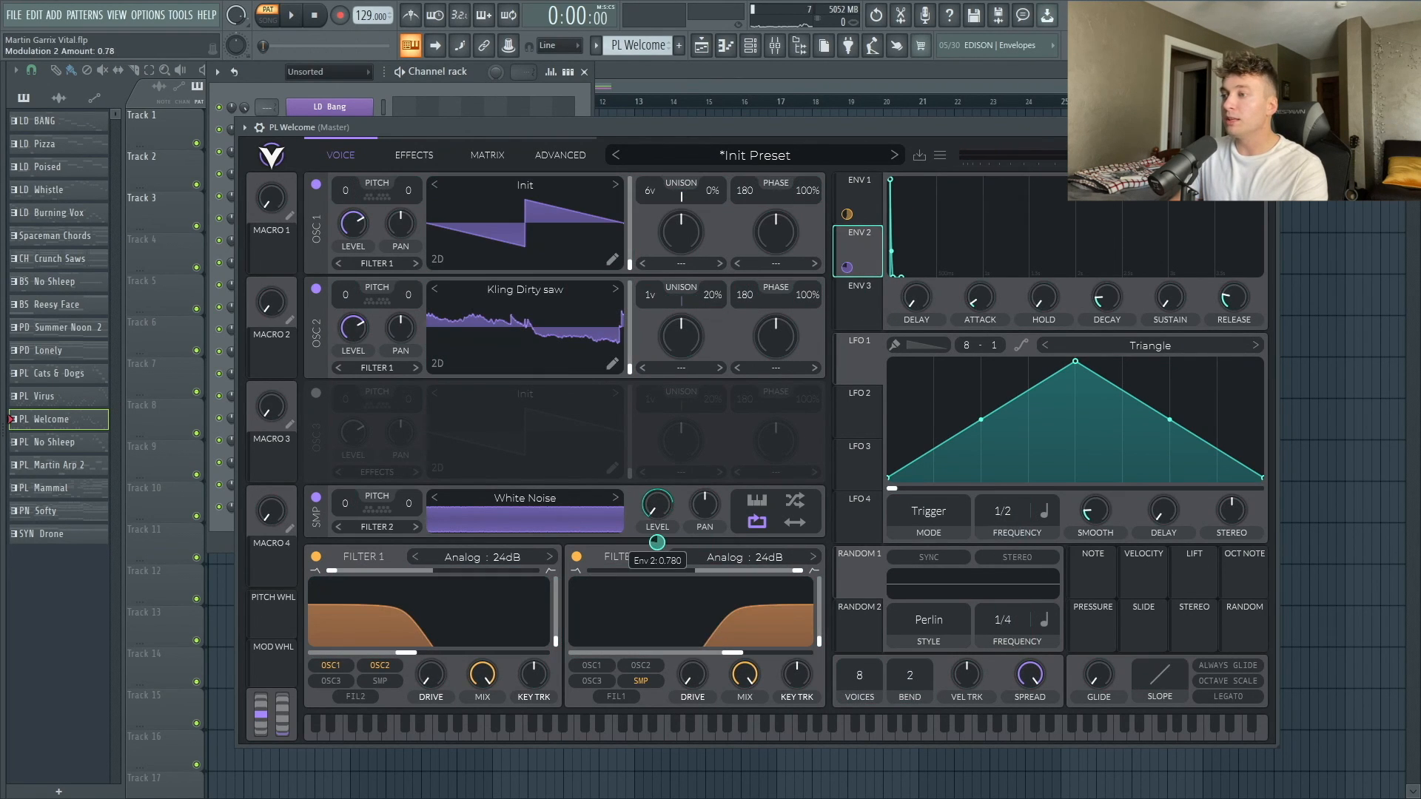
Mute oscillators 1 and 2, map Macro 1 to Envelope 2's amount on the noise level and turn the macro up.
{"action": "left_click", "coordinate": [317, 289]}
{"action": "left_click", "coordinate": [316, 184]}
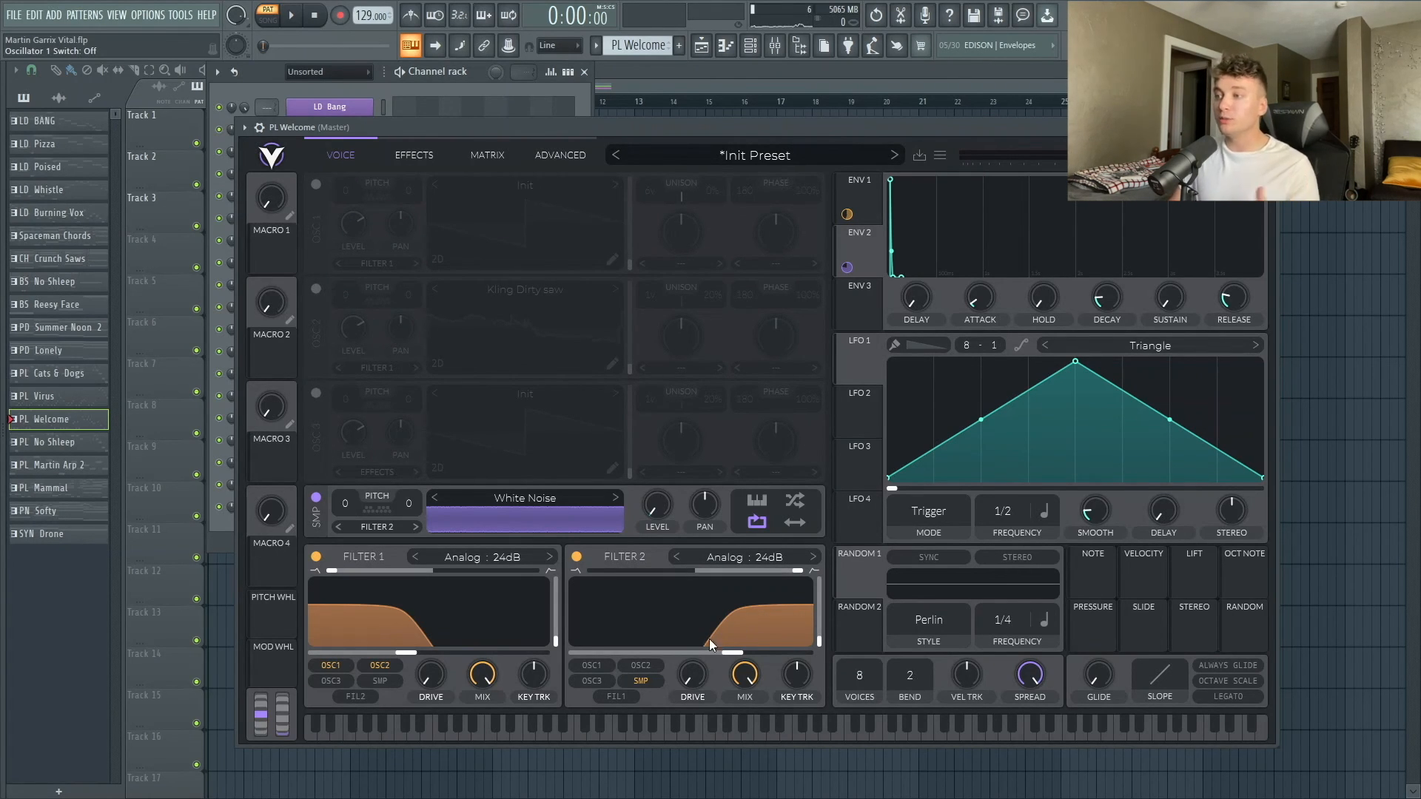
{"action": "key", "text": "space"}
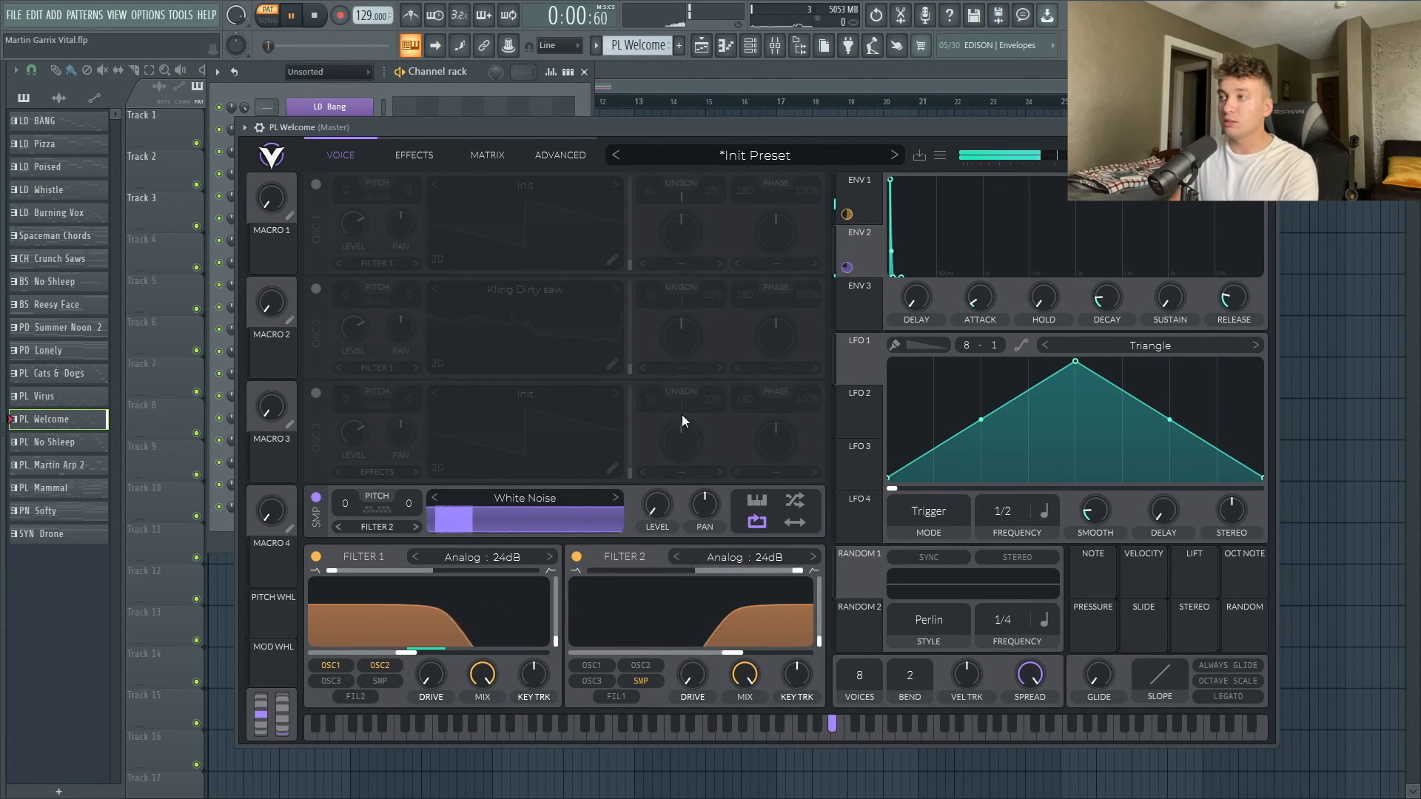
{"action": "left_click_drag", "start_coordinate": [847, 268], "coordinate": [657, 510]}
{"action": "left_click_drag", "start_coordinate": [265, 256], "coordinate": [639, 543]}
{"action": "left_click_drag", "start_coordinate": [274, 197], "coordinate": [274, 123]}
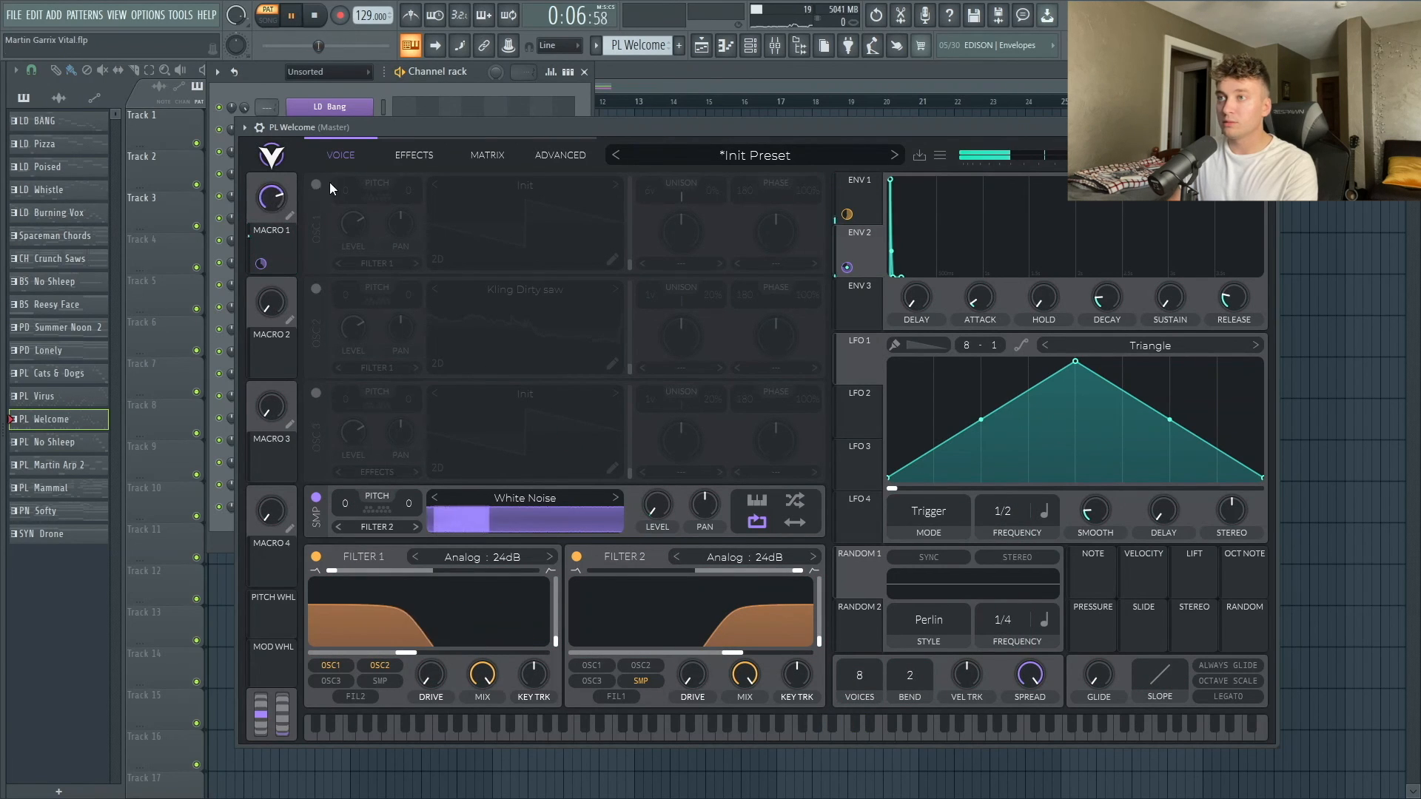
Switch oscillators 1 and 2 back on and raise Envelope 1's amount on the Filter 1 cutoff to about 79.84.
{"action": "left_click", "coordinate": [316, 184]}
{"action": "left_click", "coordinate": [316, 288]}
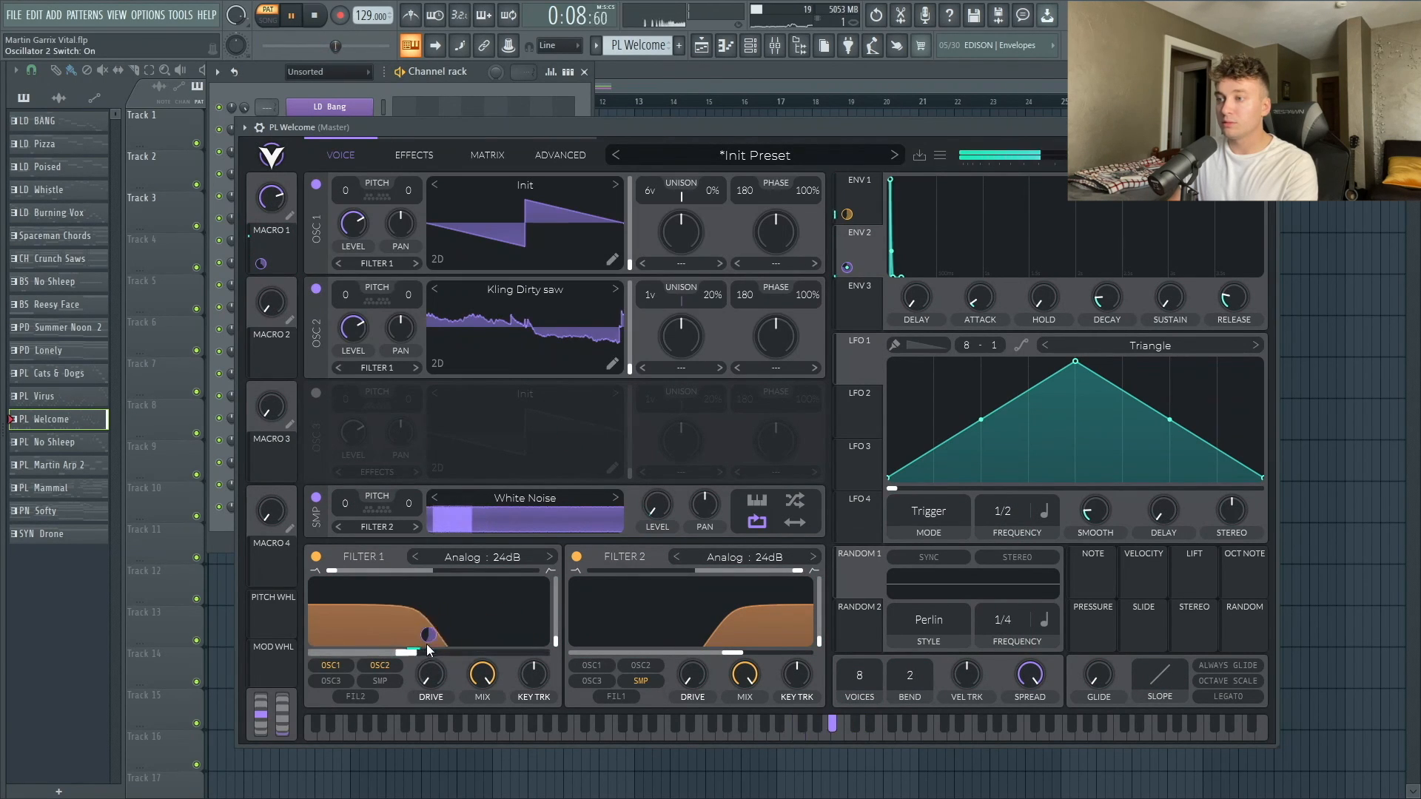
{"action": "left_click_drag", "start_coordinate": [427, 636], "coordinate": [428, 598]}
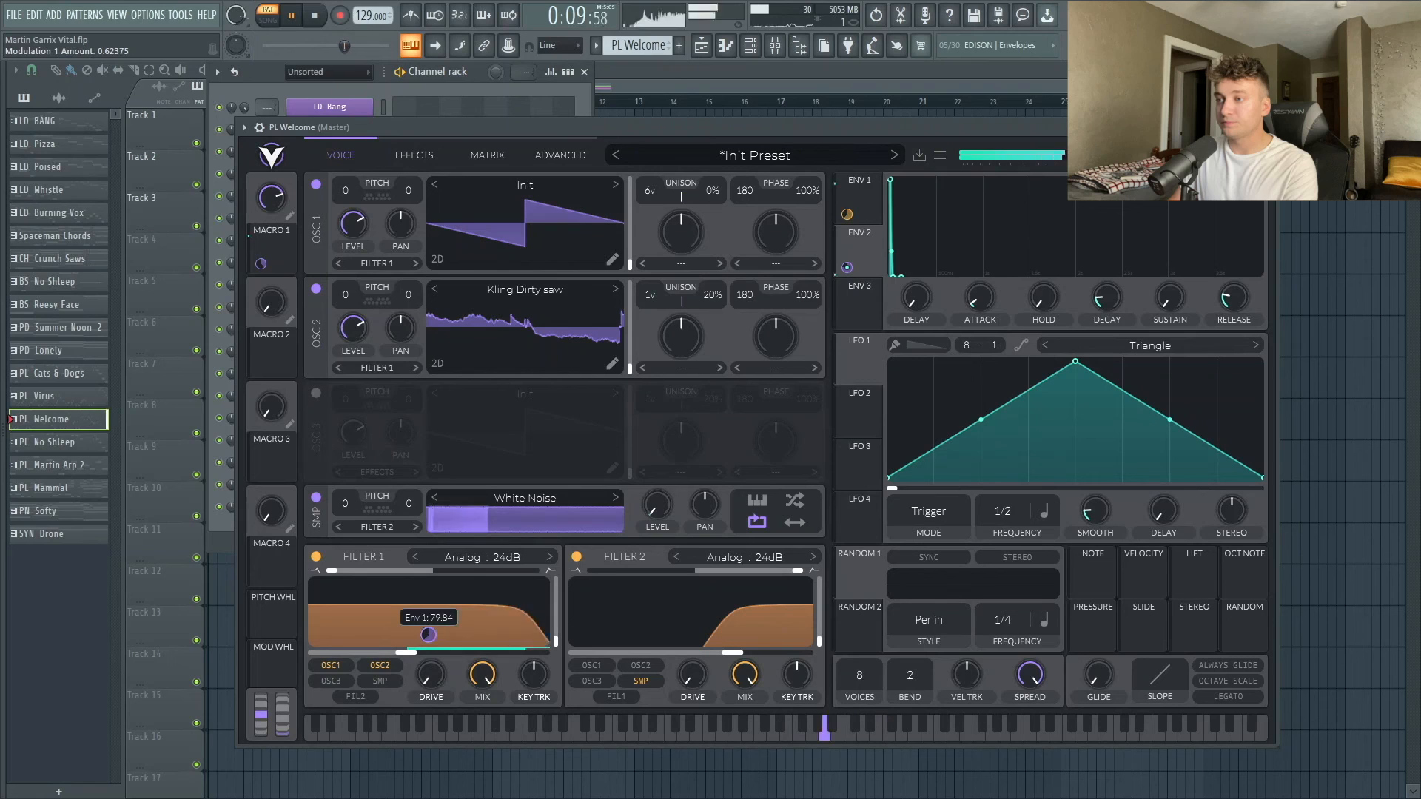
Enable the multiband Compressor effect, raise its attack, lower its release to 22% and audition the sound.
{"action": "left_click", "coordinate": [407, 154]}
{"action": "key", "text": "space"}
{"action": "left_click", "coordinate": [329, 252]}
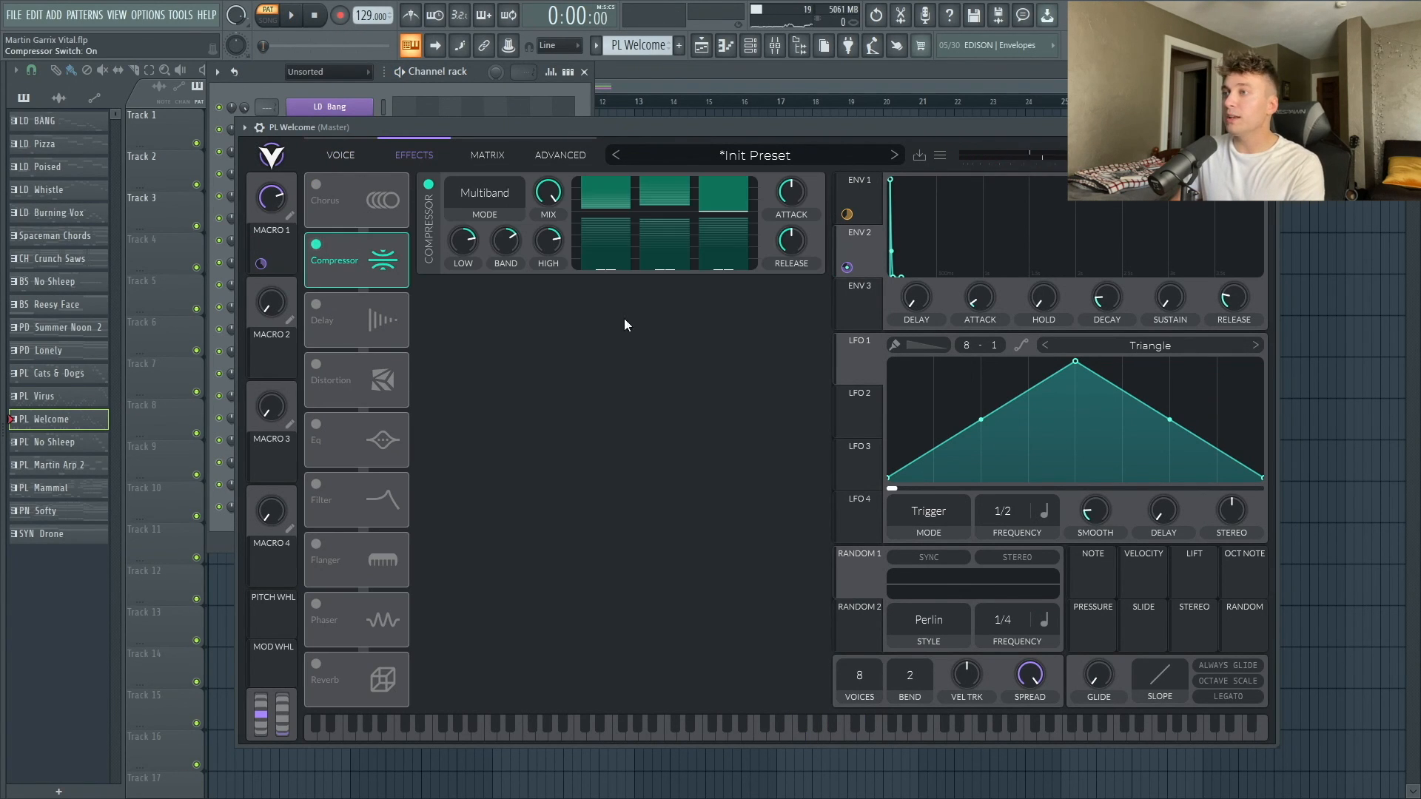
{"action": "left_click_drag", "start_coordinate": [789, 239], "coordinate": [790, 247]}
{"action": "left_click_drag", "start_coordinate": [790, 197], "coordinate": [792, 179]}
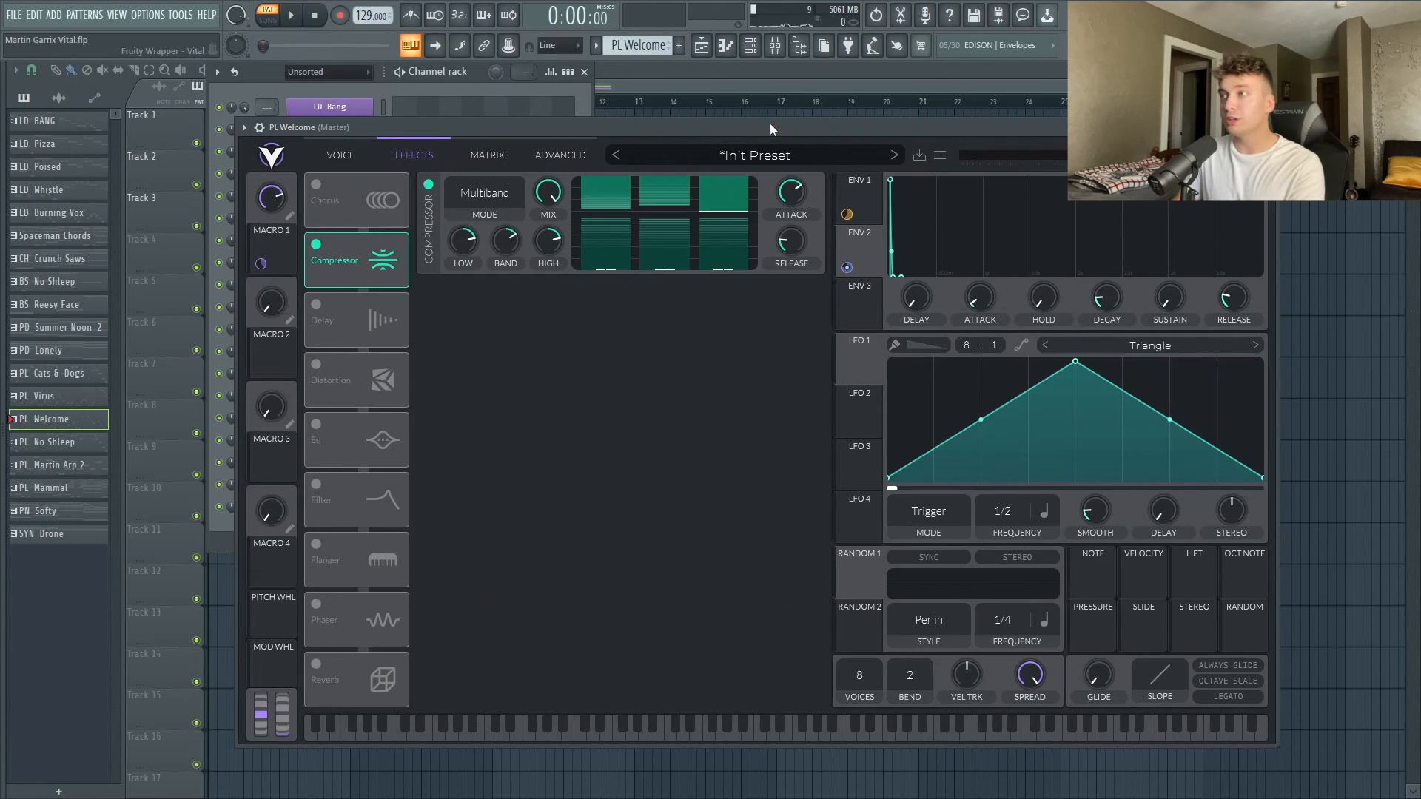
{"action": "key", "text": "space"}
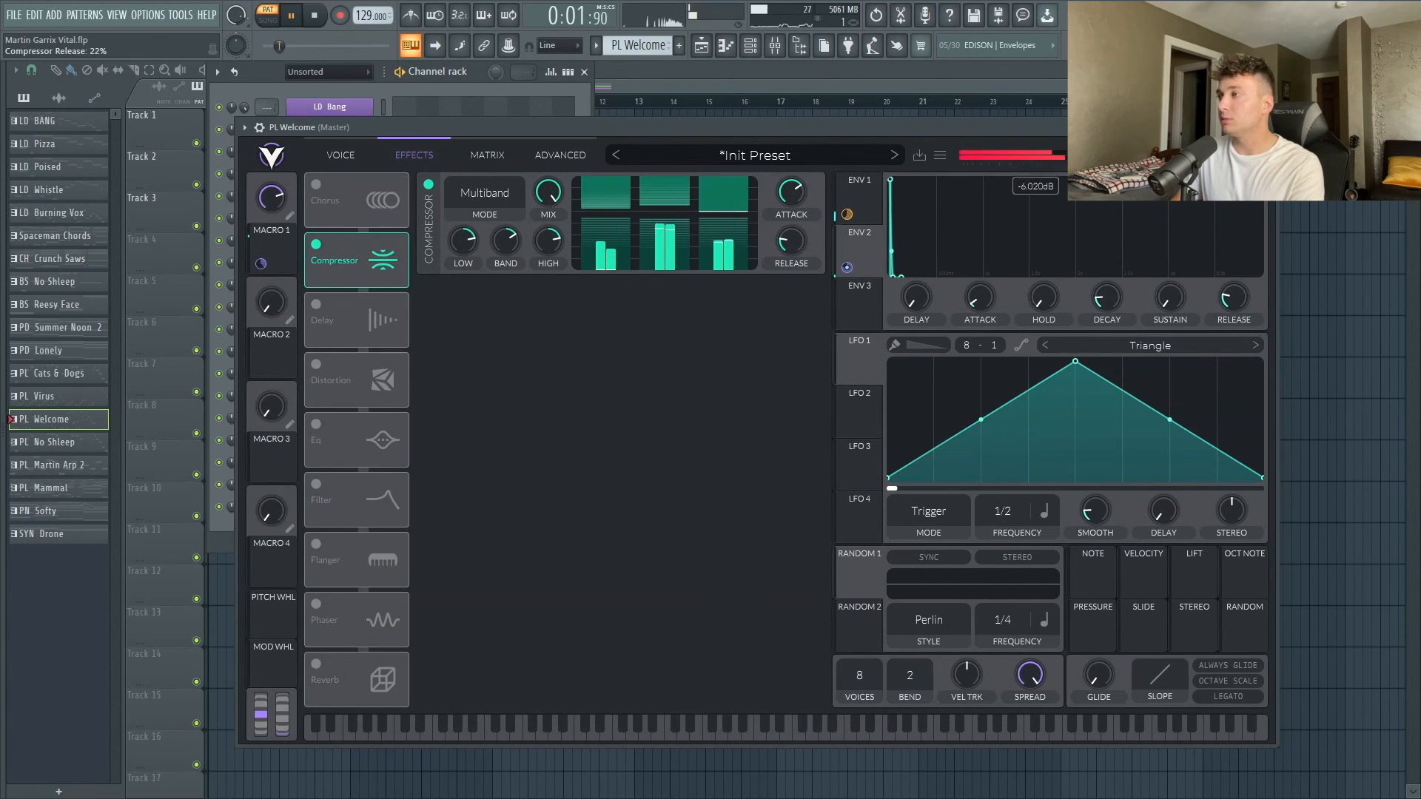
{"action": "key", "text": "space"}
Enable the EQ with a high-pass low band, and give Envelope 3 zero sustain and a decay of about 0.31 seconds.
{"action": "left_click", "coordinate": [316, 425]}
{"action": "left_click", "coordinate": [475, 290]}
{"action": "left_click", "coordinate": [861, 292]}
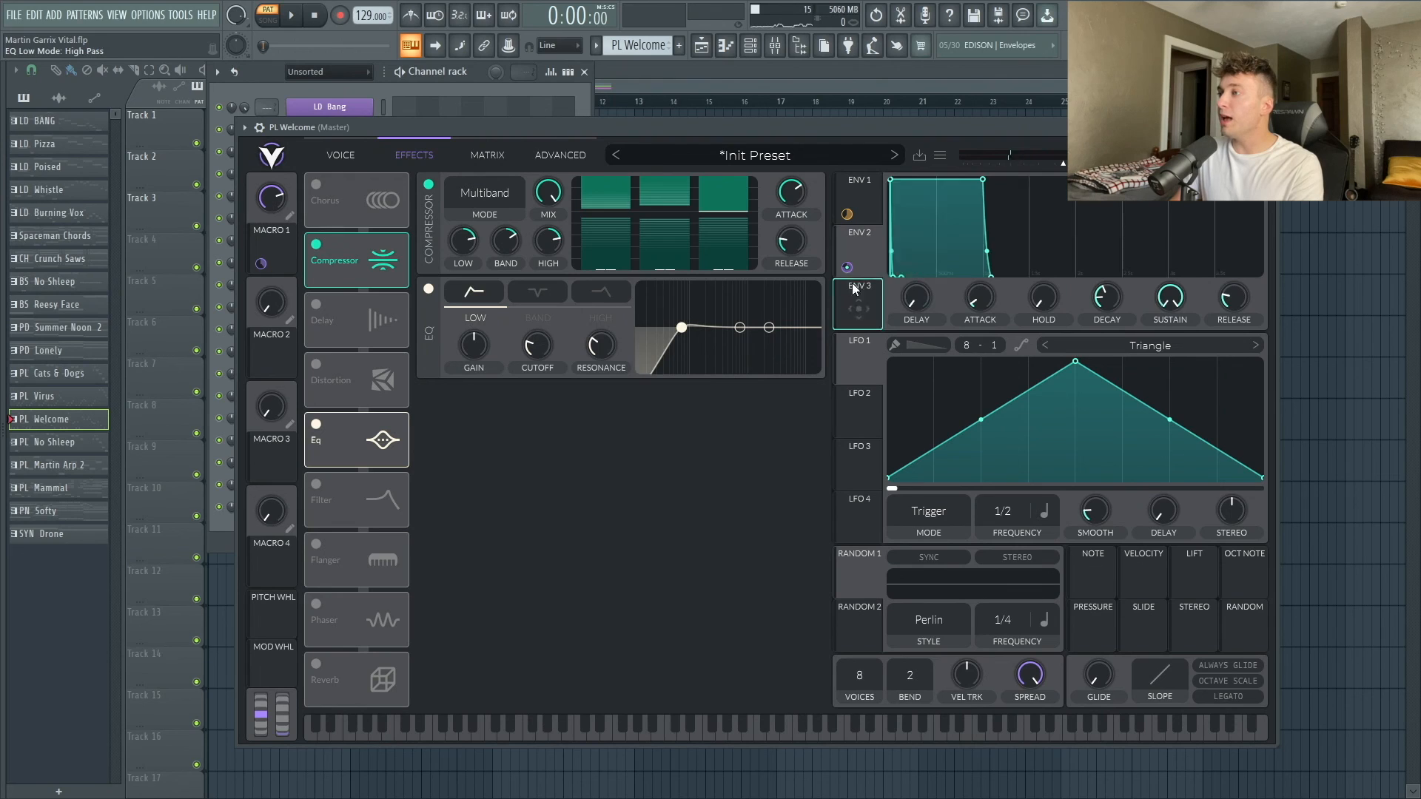
{"action": "left_click_drag", "start_coordinate": [981, 186], "coordinate": [916, 352]}
{"action": "left_click", "coordinate": [863, 304]}
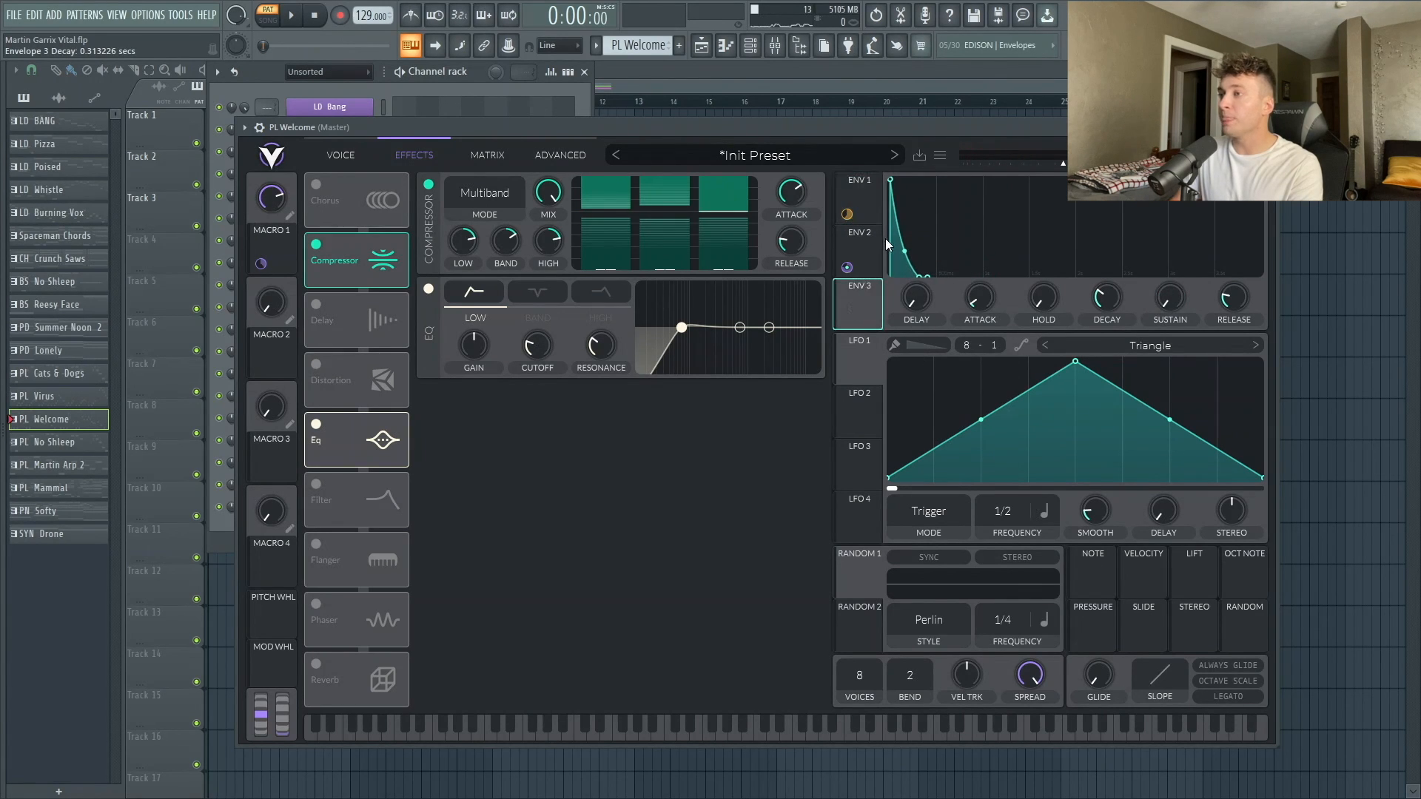
Lower the EQ's high band gain slightly and modulate it with Envelope 3.
{"action": "left_click", "coordinate": [604, 311]}
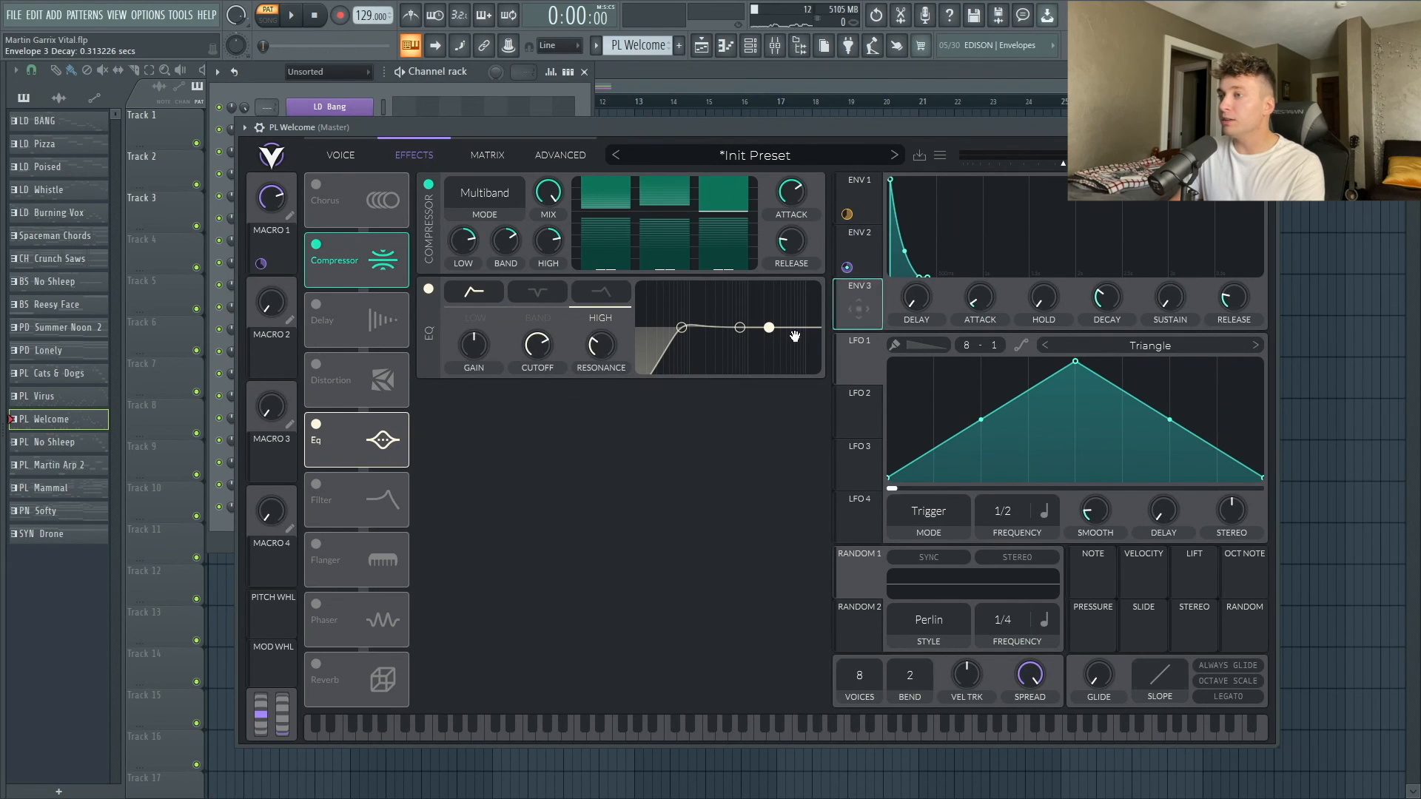
{"action": "left_click_drag", "start_coordinate": [847, 268], "coordinate": [473, 373]}
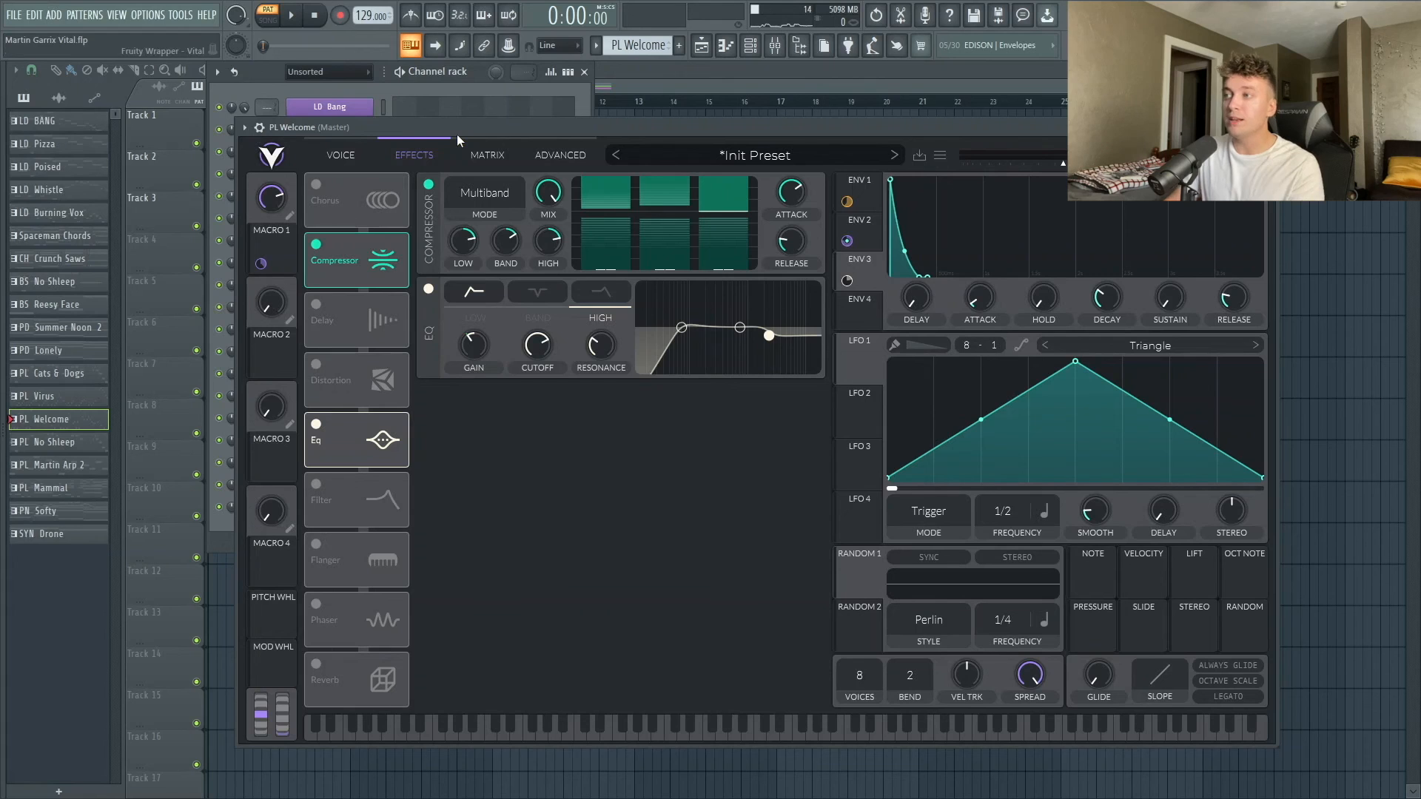
{"action": "left_click_drag", "start_coordinate": [442, 133], "coordinate": [441, 130]}
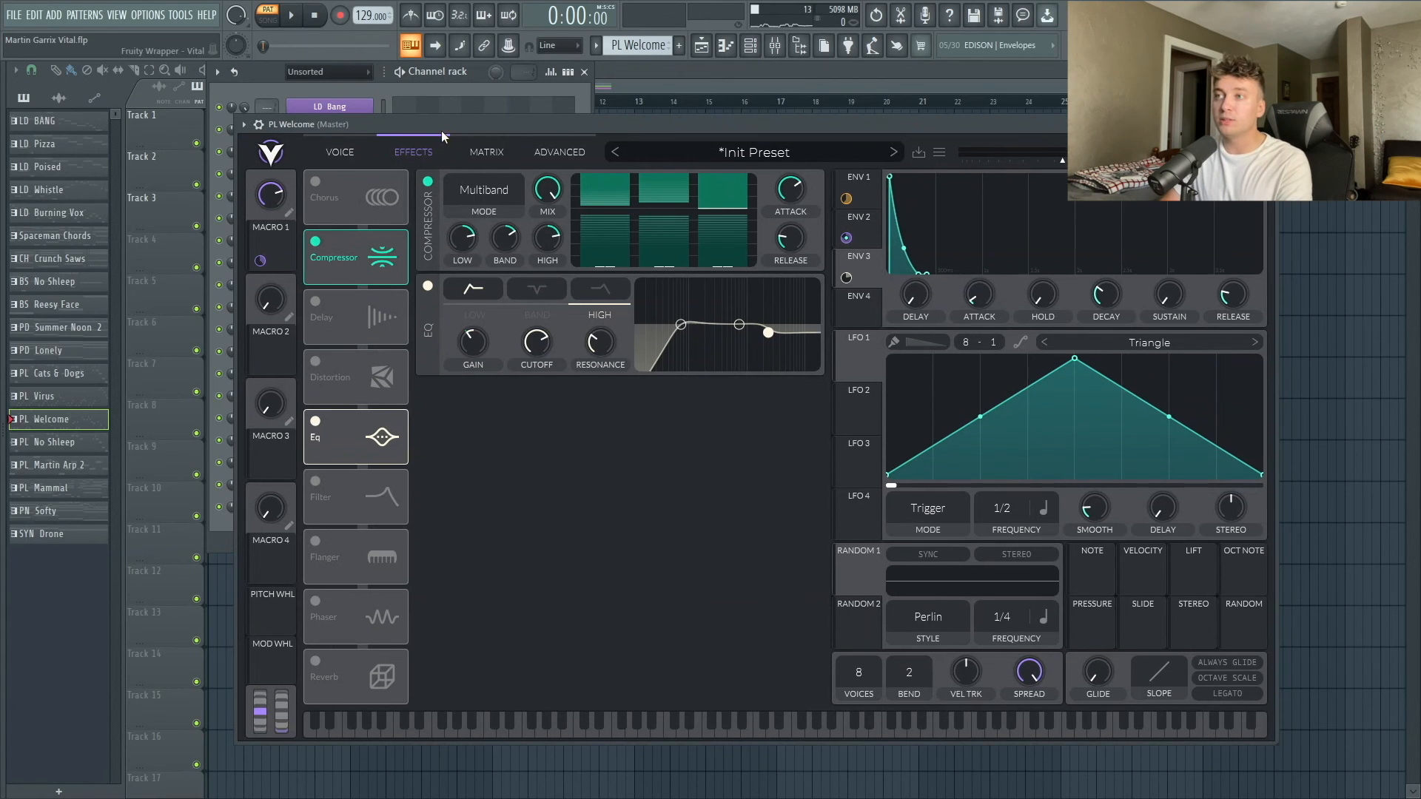
Map Macro 2 to Envelope 3's amount on the EQ high gain and rename the macro Bright.
{"action": "left_click_drag", "start_coordinate": [271, 351], "coordinate": [470, 383]}
{"action": "left_click", "coordinate": [282, 319]}
{"action": "type", "text": "b"}
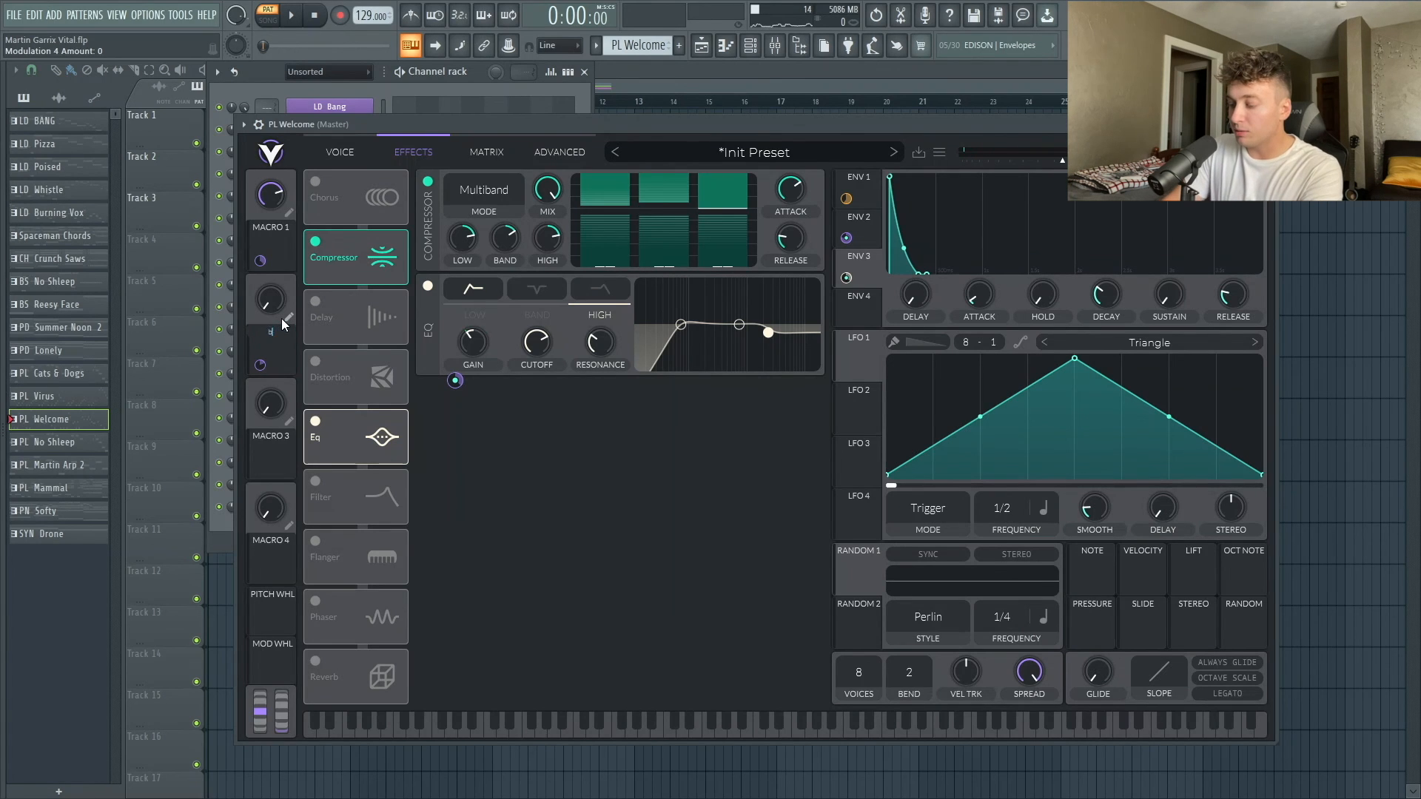
{"action": "type", "text": "right"}
{"action": "key", "text": "Return"}
Play the pattern while raising the Bright macro to about 0.365.
{"action": "key", "text": "space"}
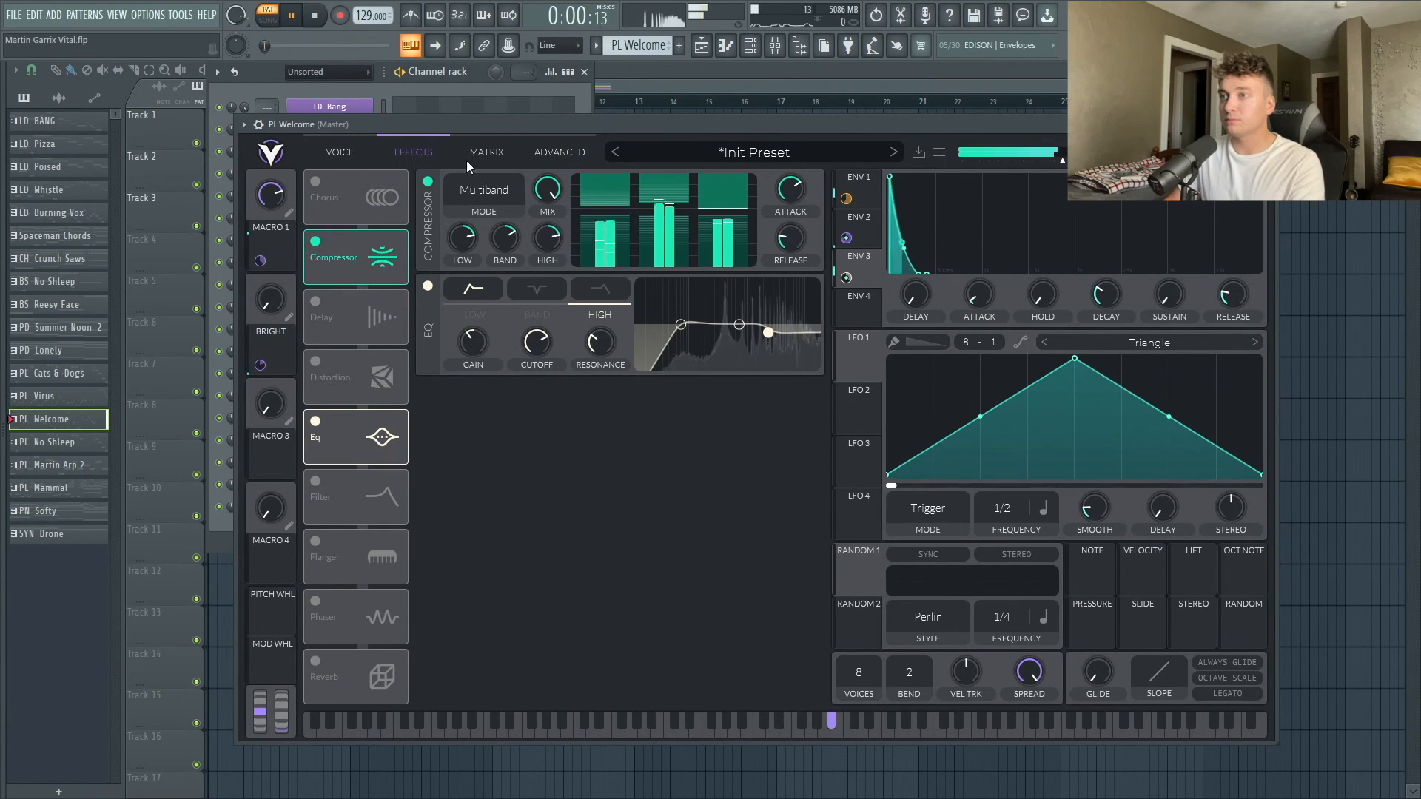
{"action": "left_click_drag", "start_coordinate": [274, 303], "coordinate": [265, 245]}
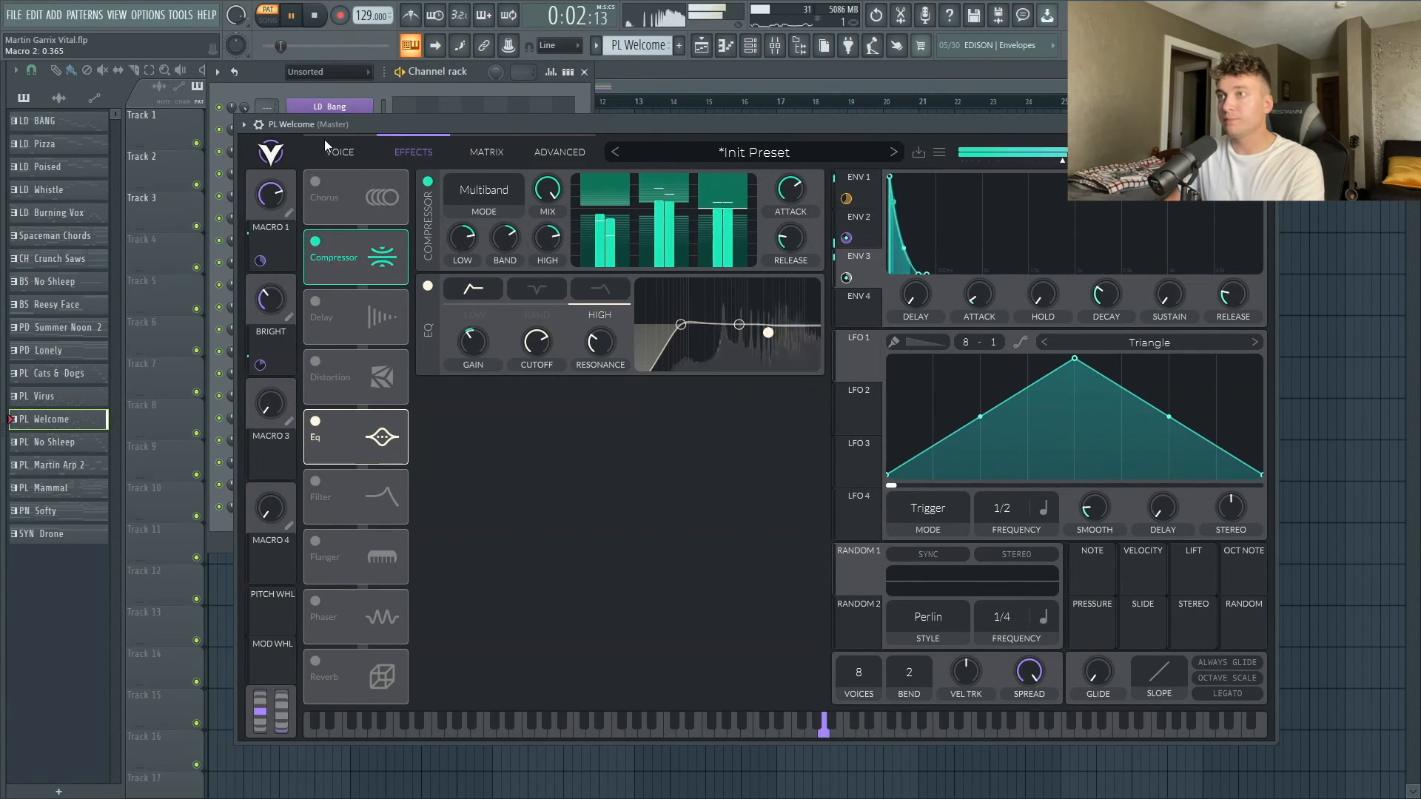
{"action": "key", "text": "space"}
Enable the Filter effect with 0% resonance and modulate its cutoff with Envelope 3 by about 0.64.
{"action": "left_click", "coordinate": [315, 481]}
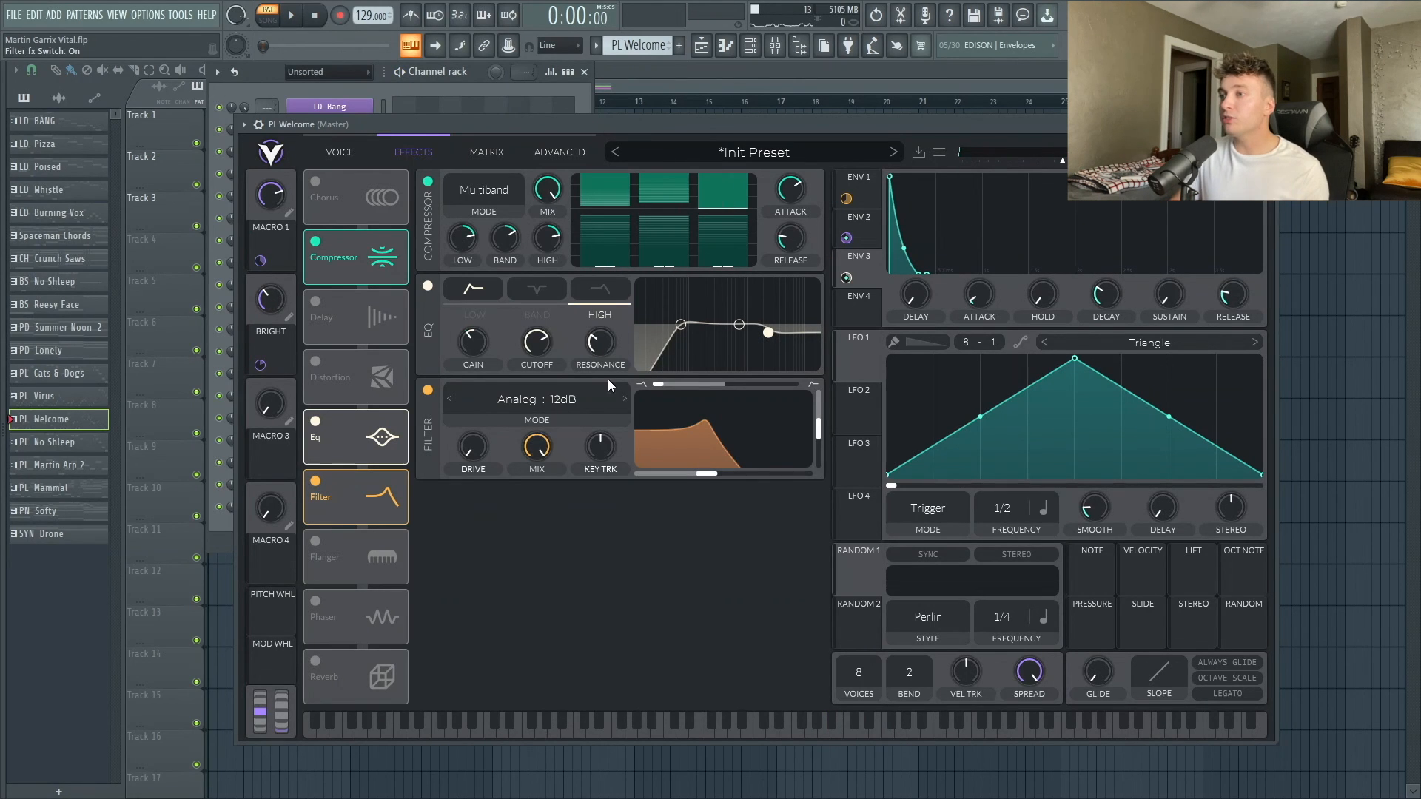
{"action": "left_click_drag", "start_coordinate": [819, 435], "coordinate": [816, 617]}
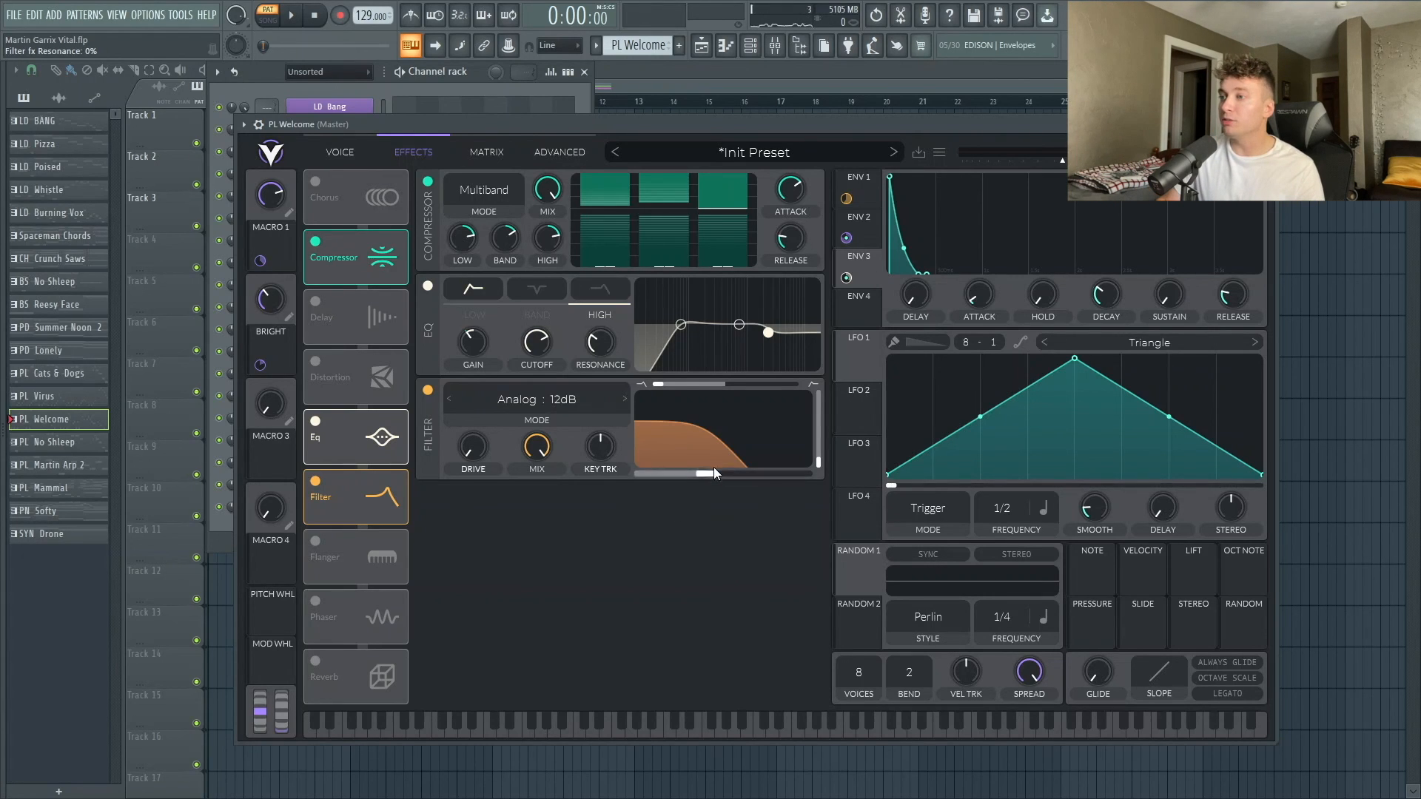
{"action": "left_click_drag", "start_coordinate": [846, 277], "coordinate": [722, 455]}
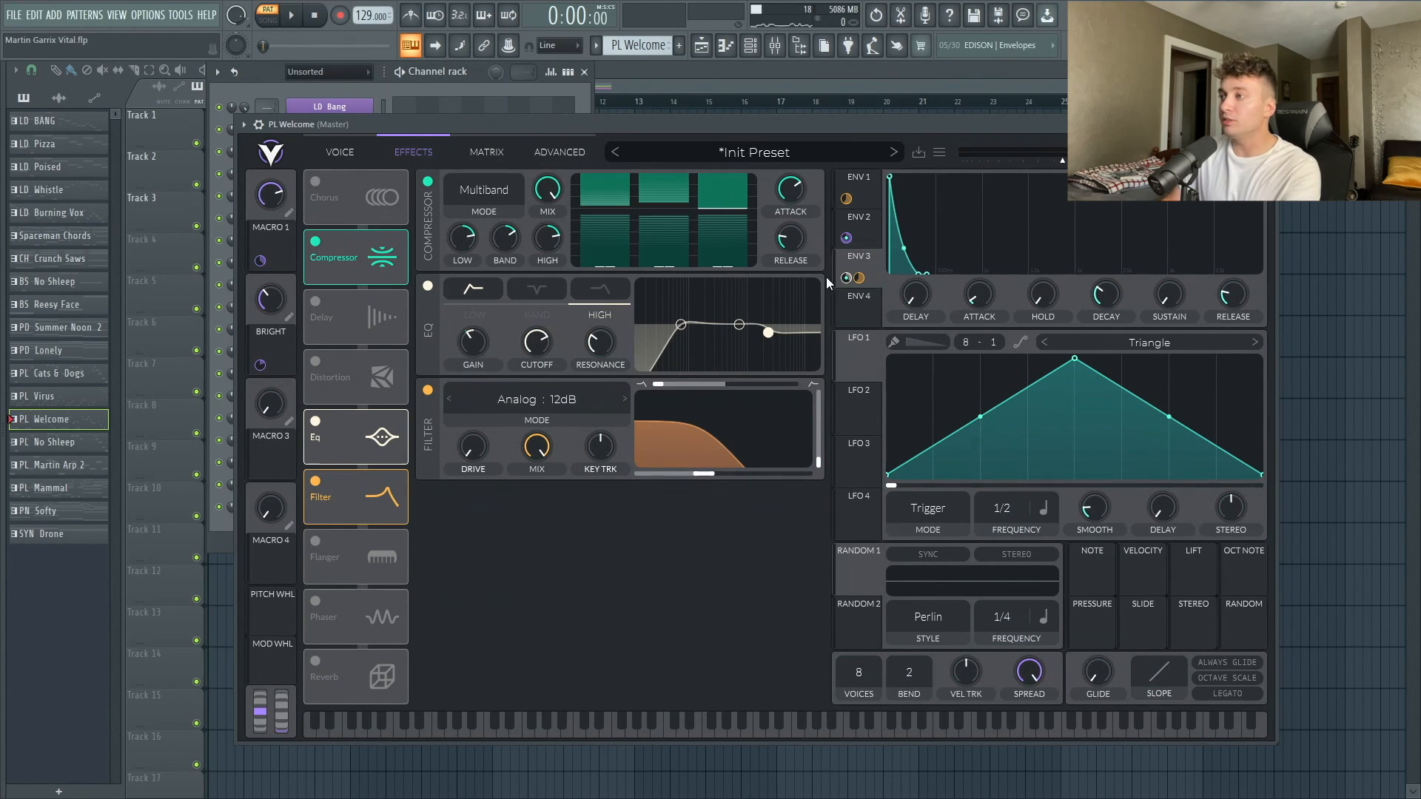
{"action": "key", "text": "space"}
{"action": "mouse_move", "coordinate": [859, 278]}
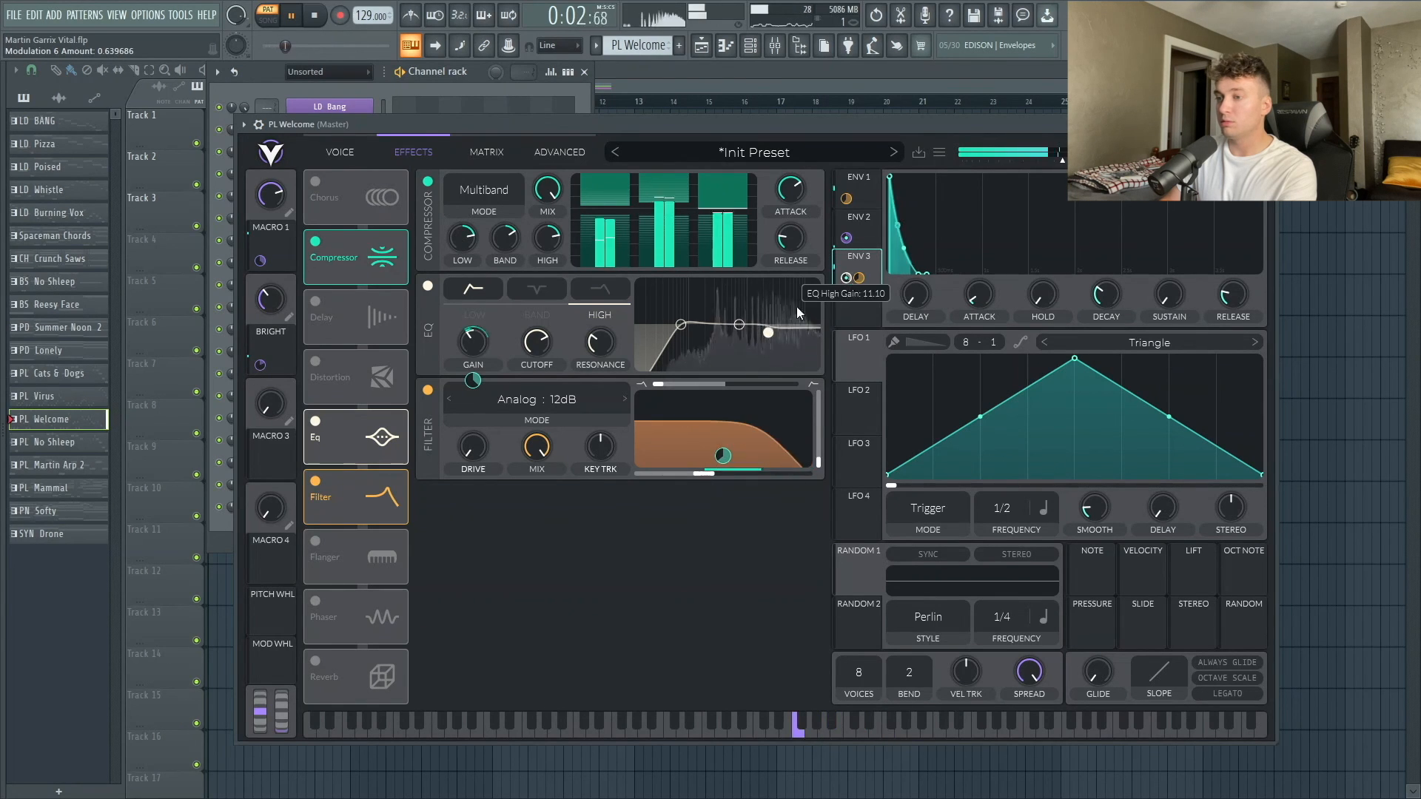
Enable the Reverb with a decay time of about 1.04 seconds, adjust its mix and raise the master volume.
{"action": "left_click", "coordinate": [314, 661]}
{"action": "mouse_move", "coordinate": [794, 563]}
{"action": "left_mouse_down"}
{"action": "mouse_move", "coordinate": [810, 557]}
{"action": "mouse_move", "coordinate": [795, 540]}
{"action": "left_mouse_up"}
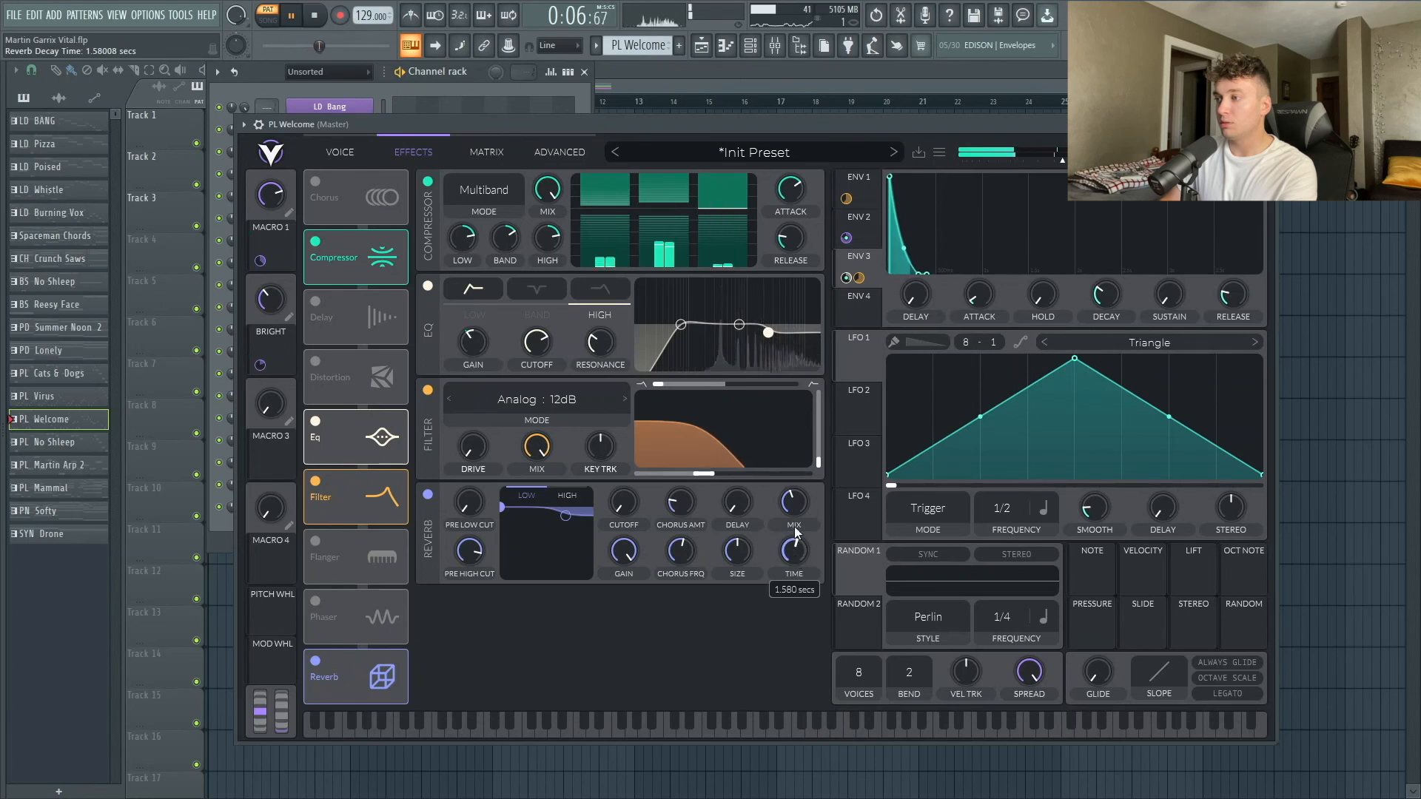
{"action": "left_click_drag", "start_coordinate": [1062, 156], "coordinate": [1070, 156]}
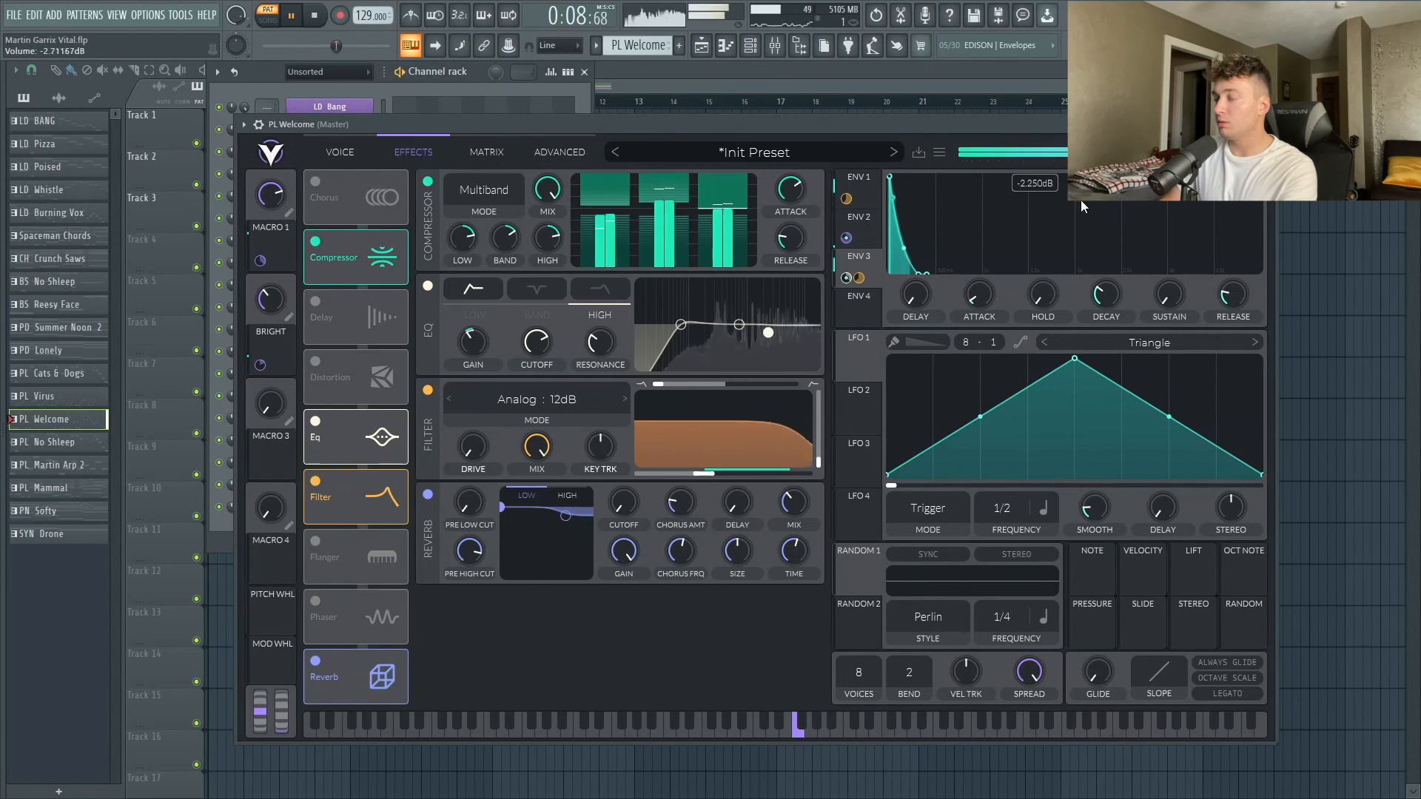
{"action": "left_click_drag", "start_coordinate": [798, 566], "coordinate": [798, 571]}
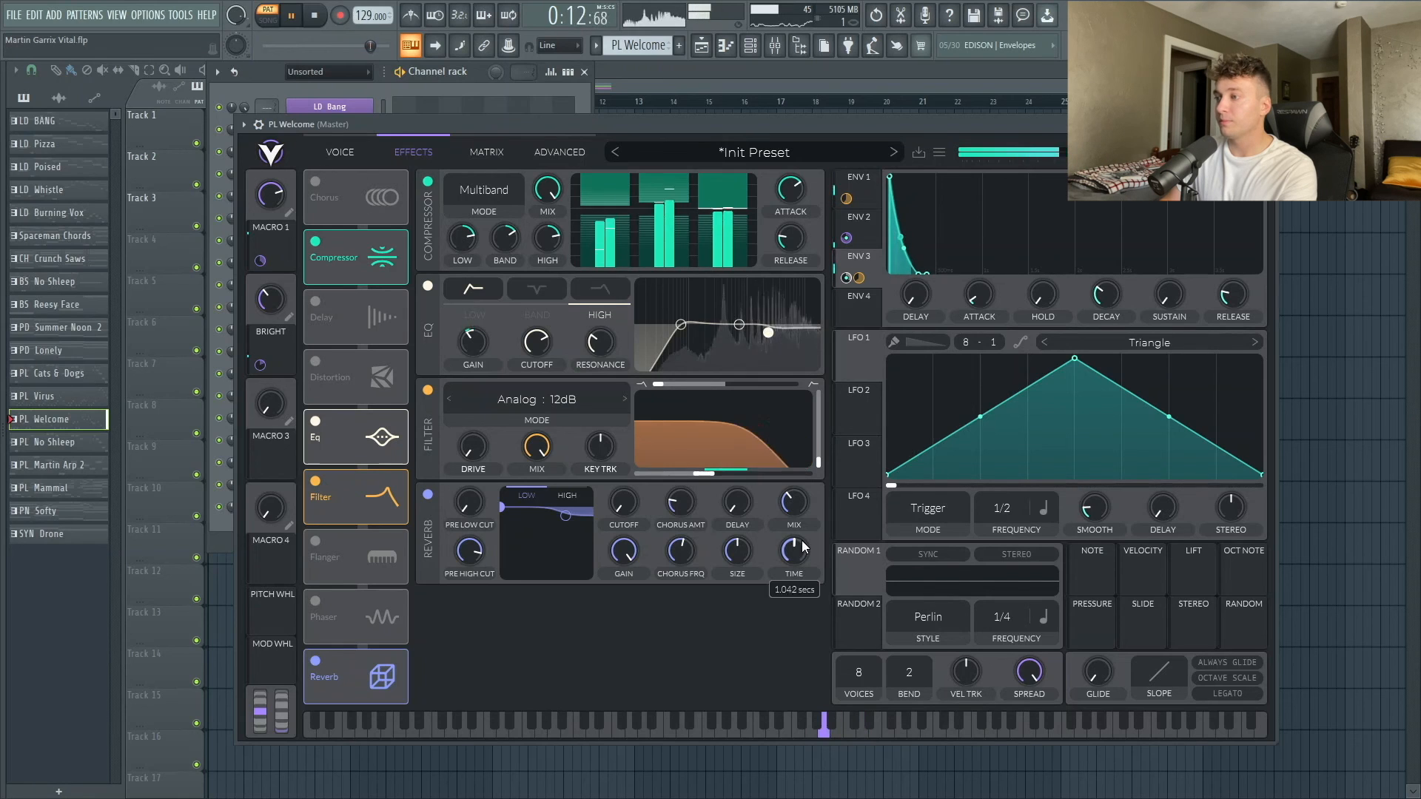
{"action": "mouse_move", "coordinate": [797, 507]}
{"action": "key", "text": "space"}
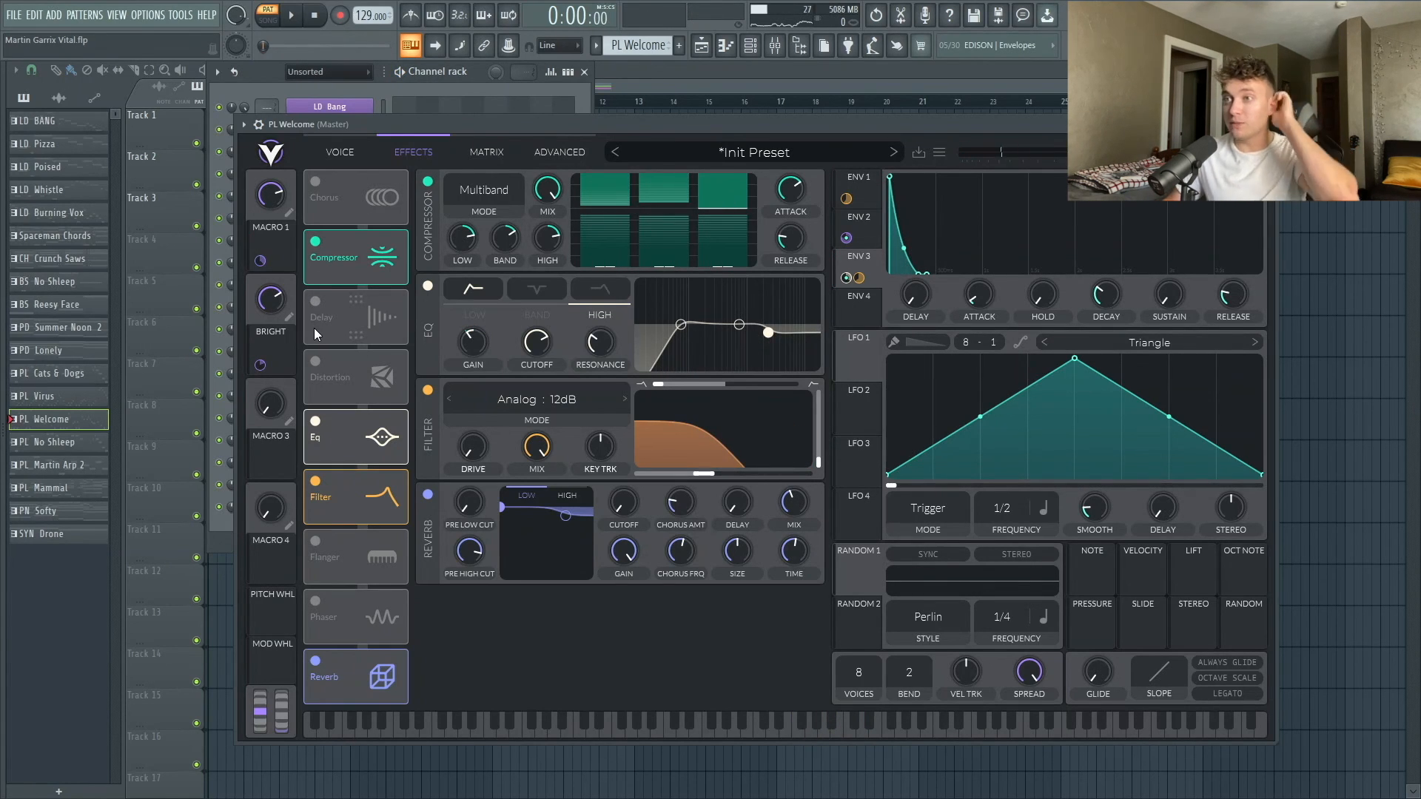
Audition the pluck while sweeping the Bright macro up from zero to about 0.835.
{"action": "mouse_move", "coordinate": [275, 292]}
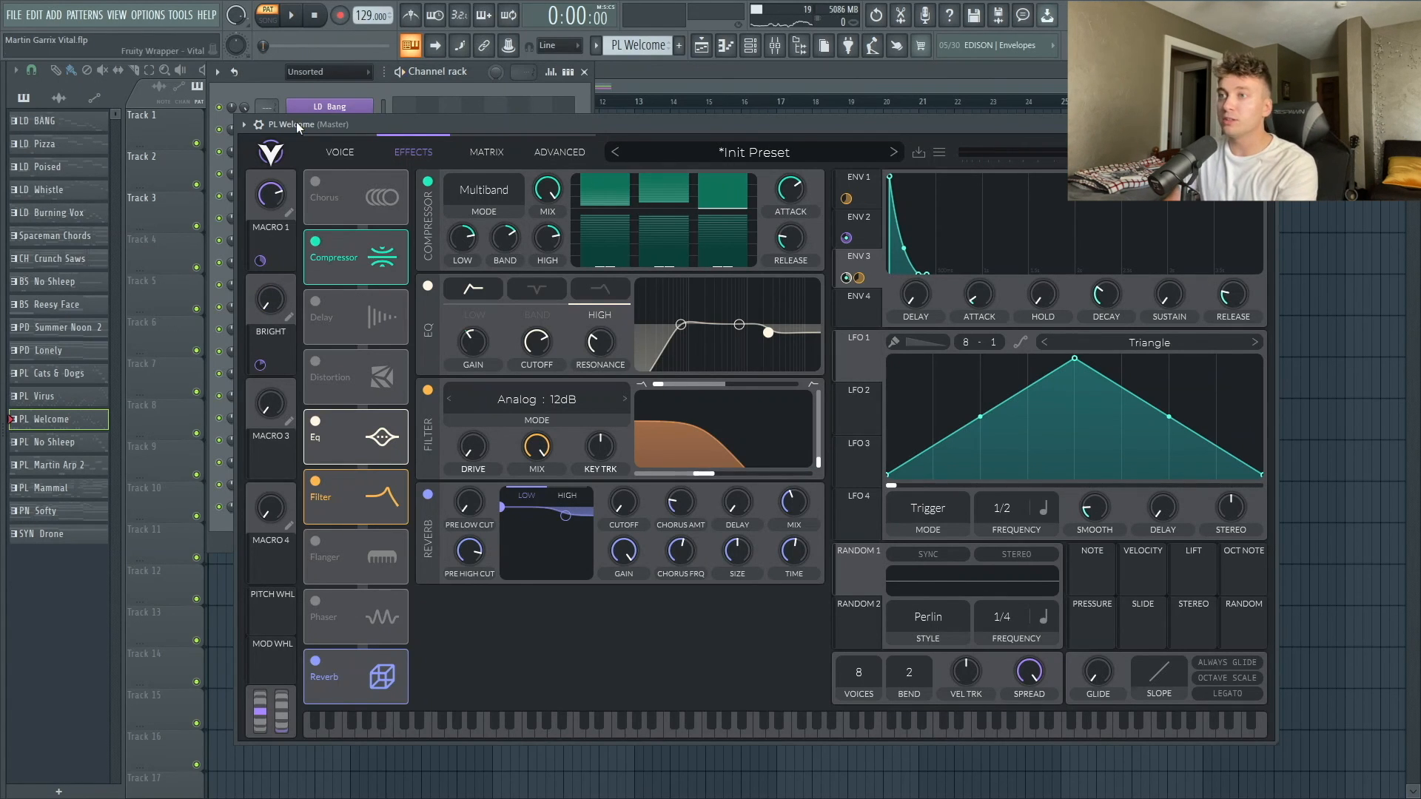
{"action": "key", "text": "space"}
{"action": "left_click_drag", "start_coordinate": [274, 300], "coordinate": [295, 197]}
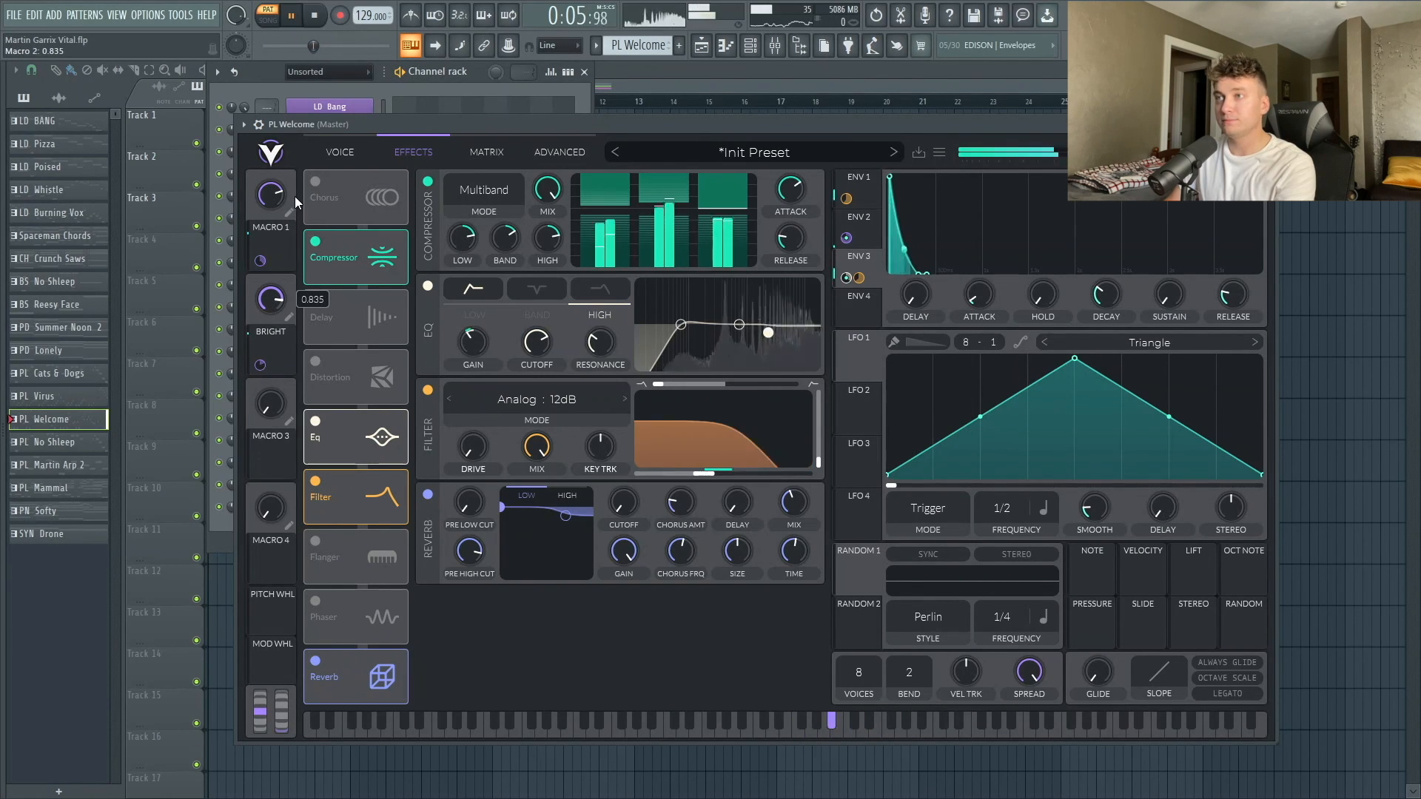
{"action": "key", "text": "space"}
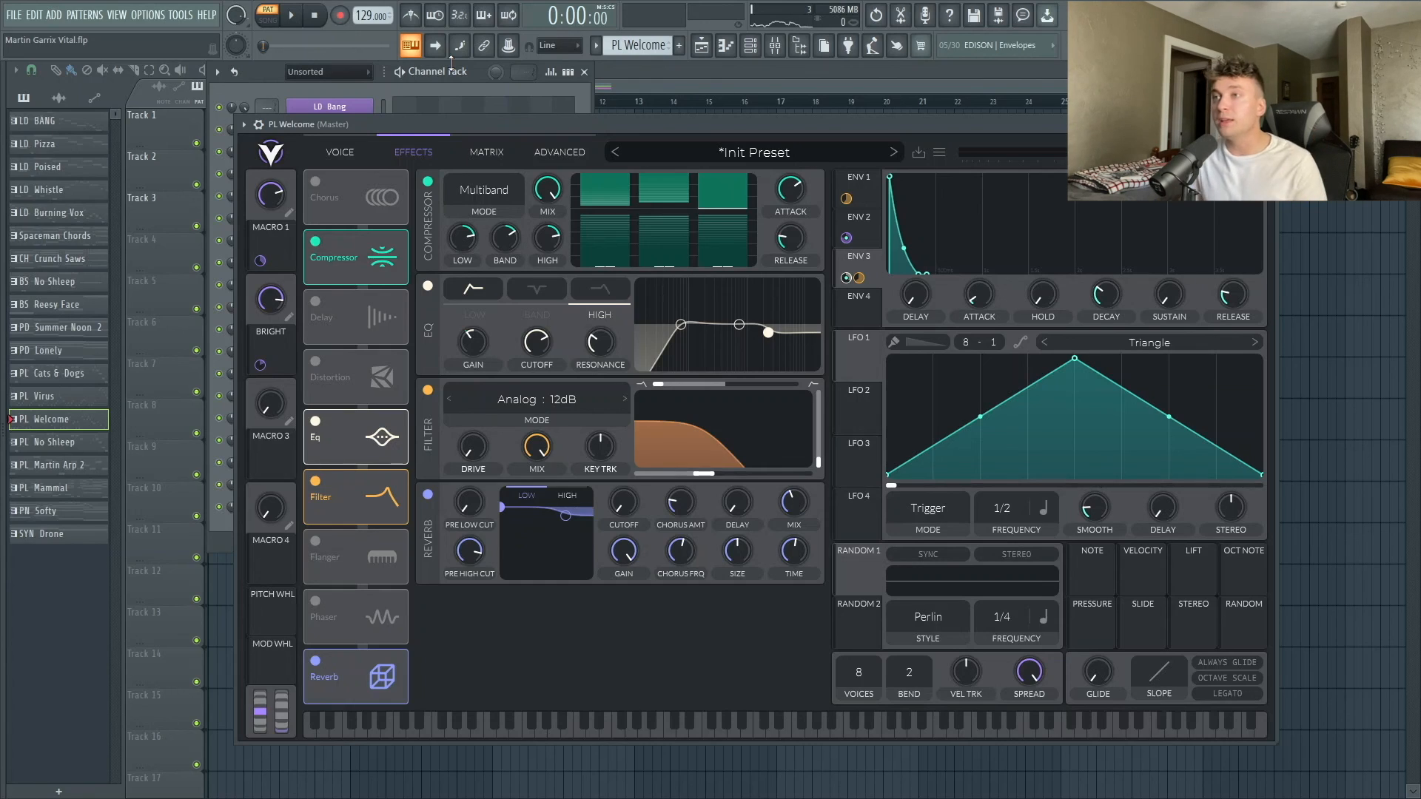
{"action": "left_click_drag", "start_coordinate": [476, 127], "coordinate": [486, 109]}
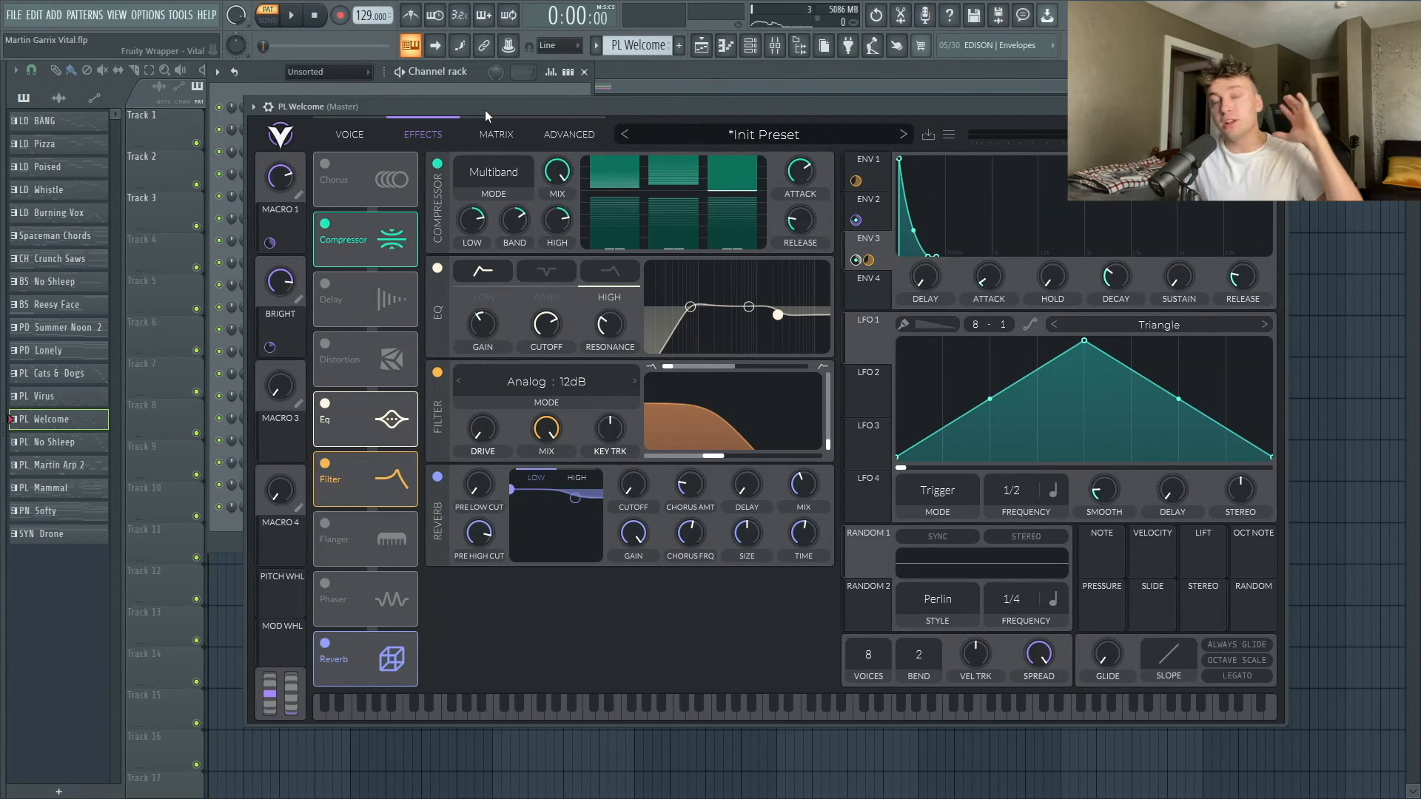